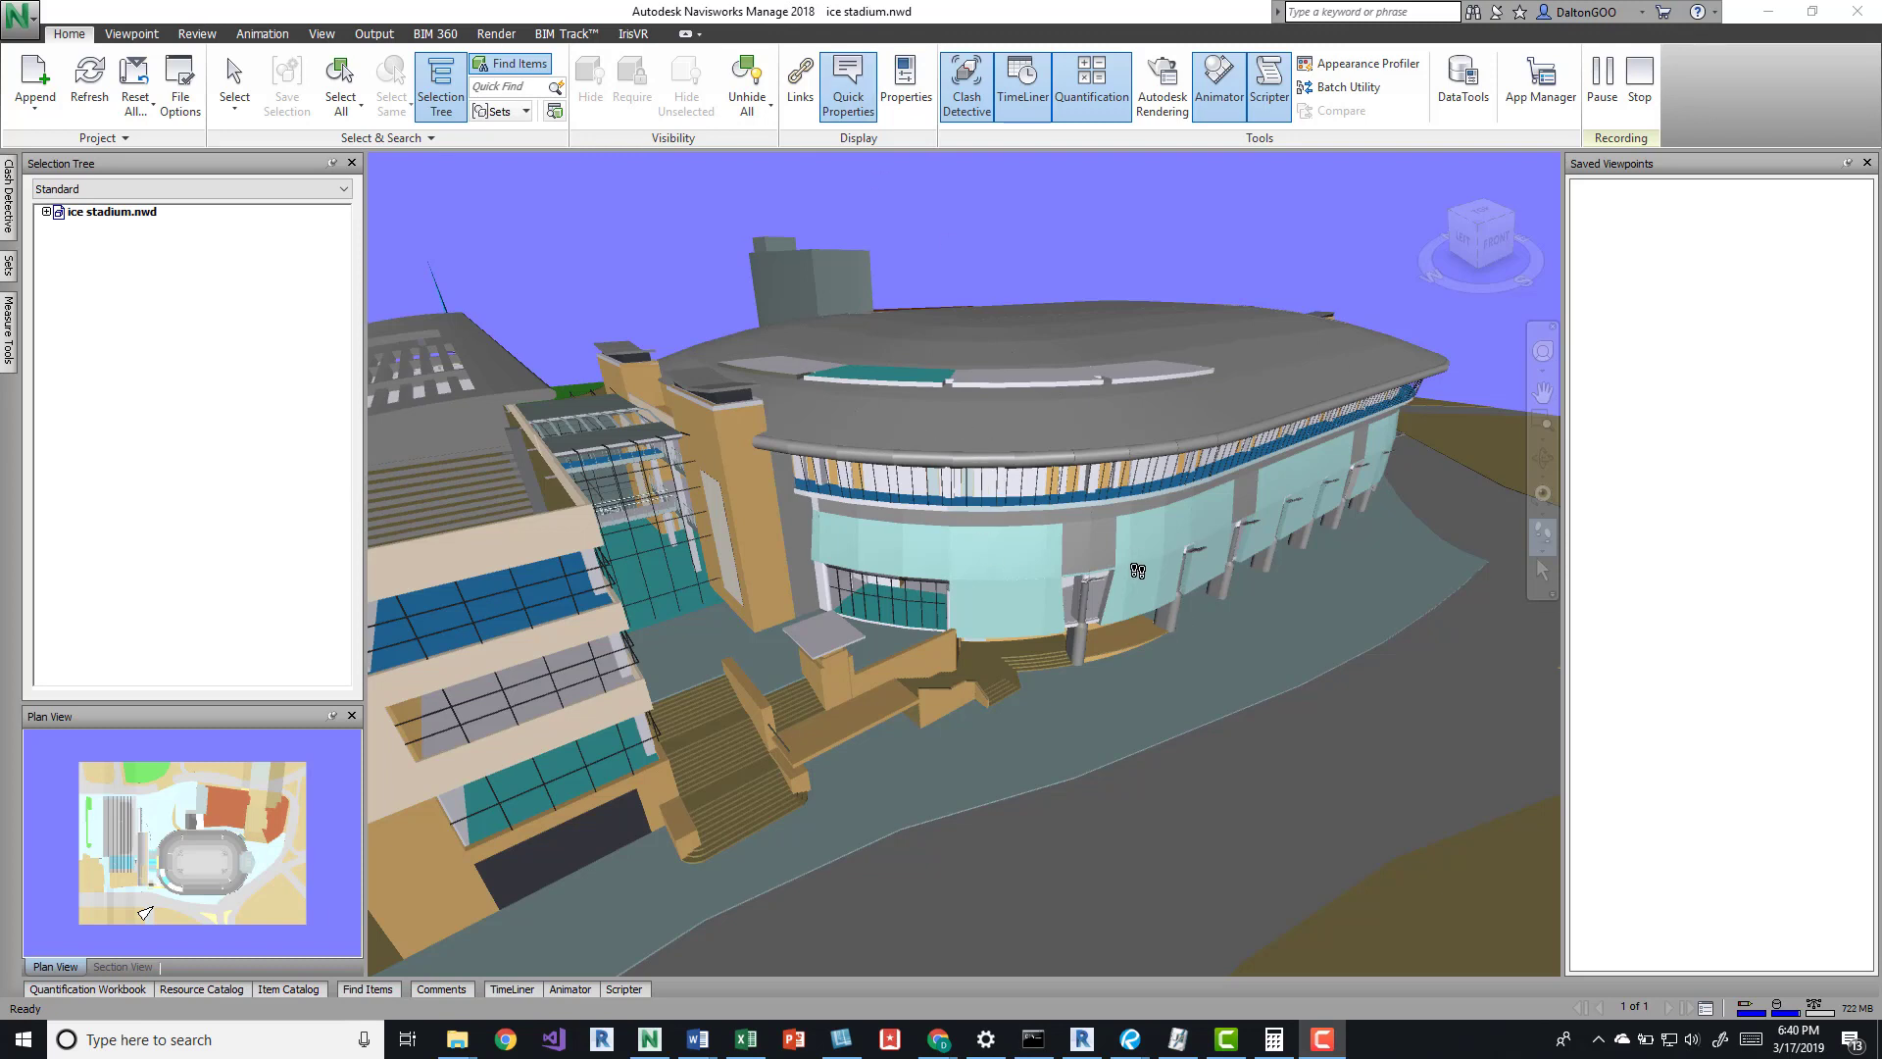
Open the sample file ice stadium.nwd from the Samples folder
mouse_move(1137, 571)
click(21, 24)
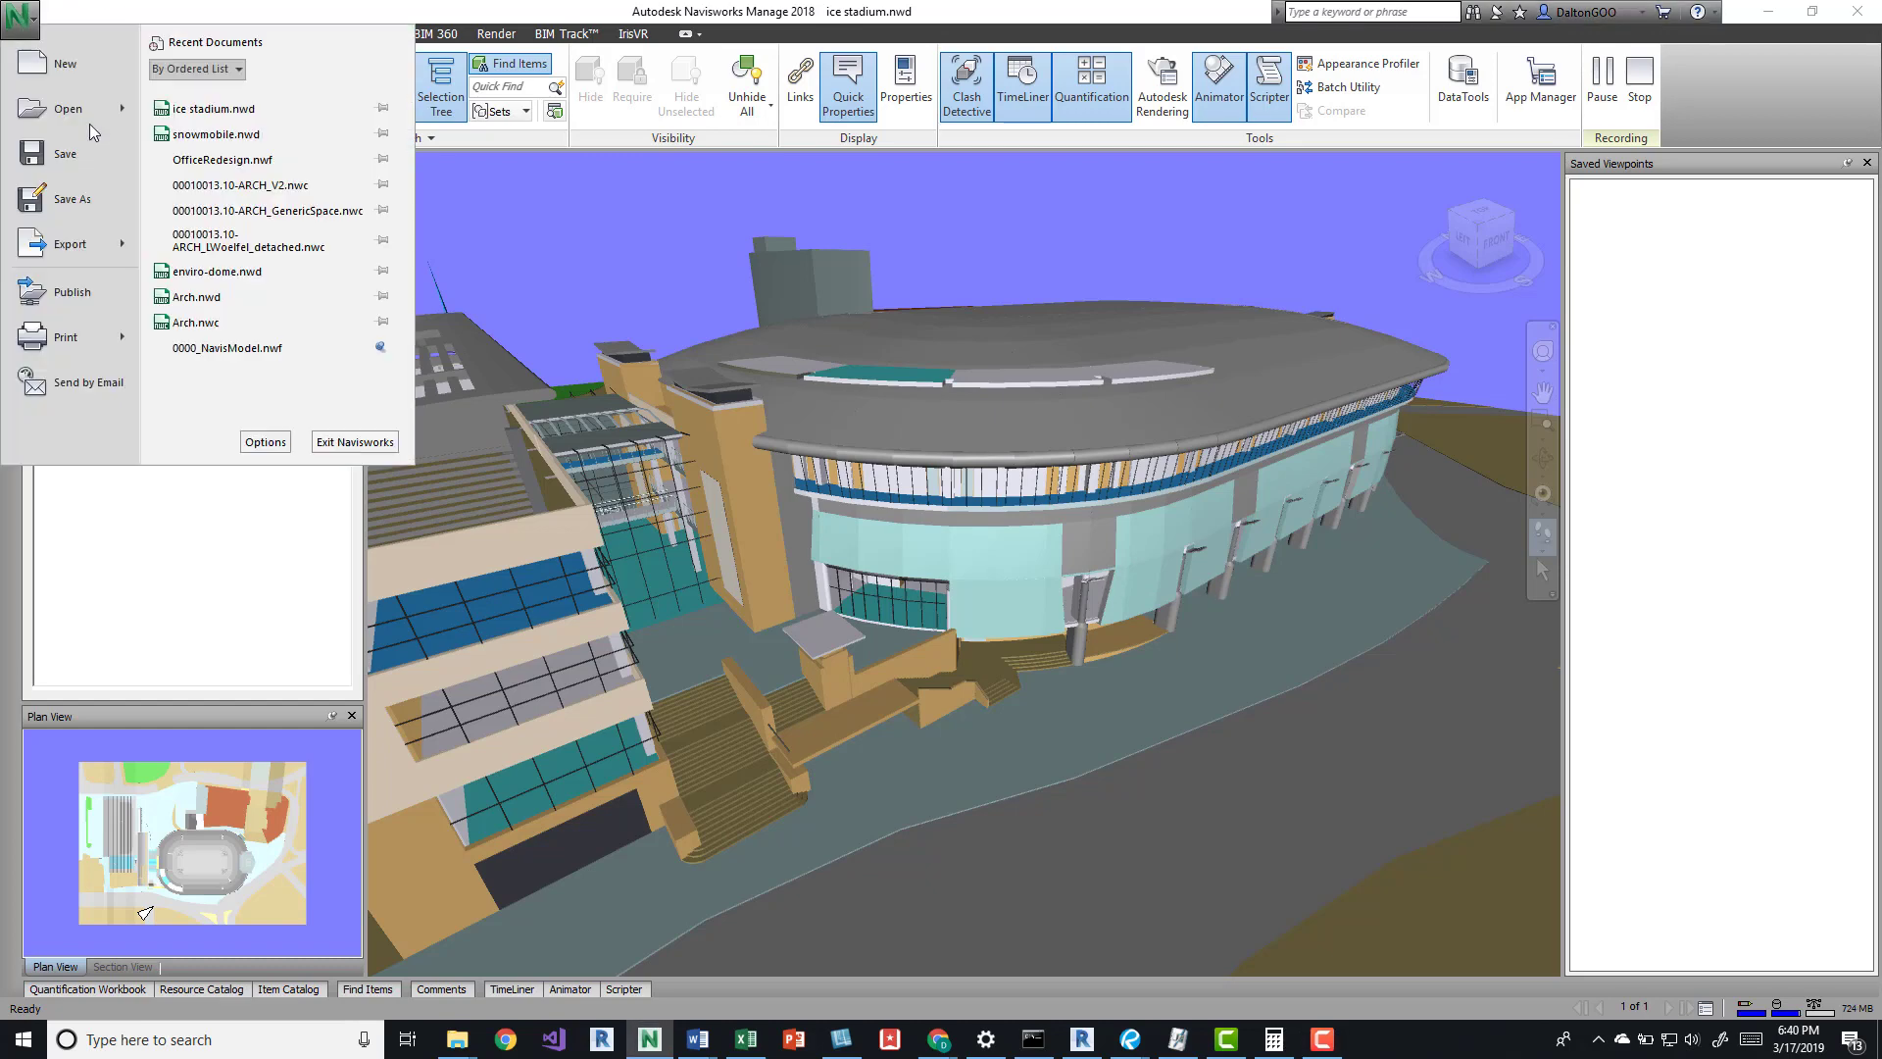
mouse_move(62, 122)
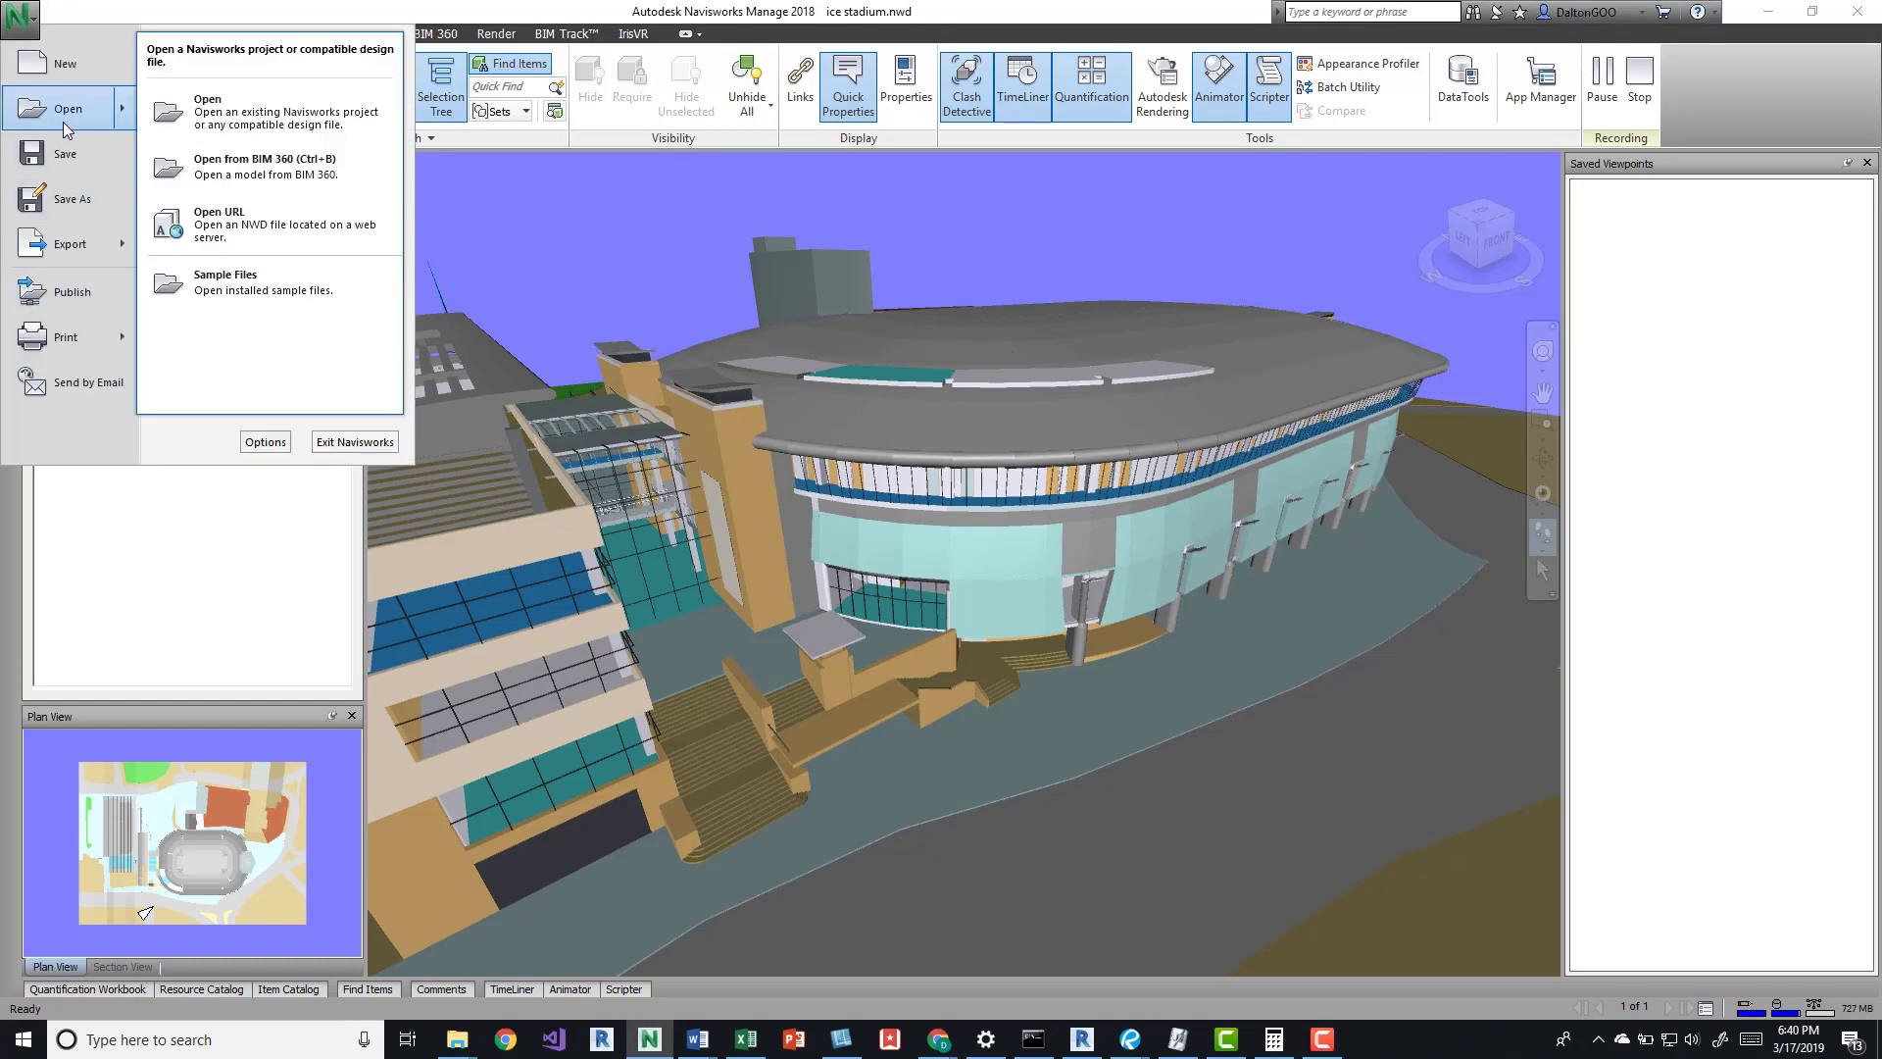
click(258, 290)
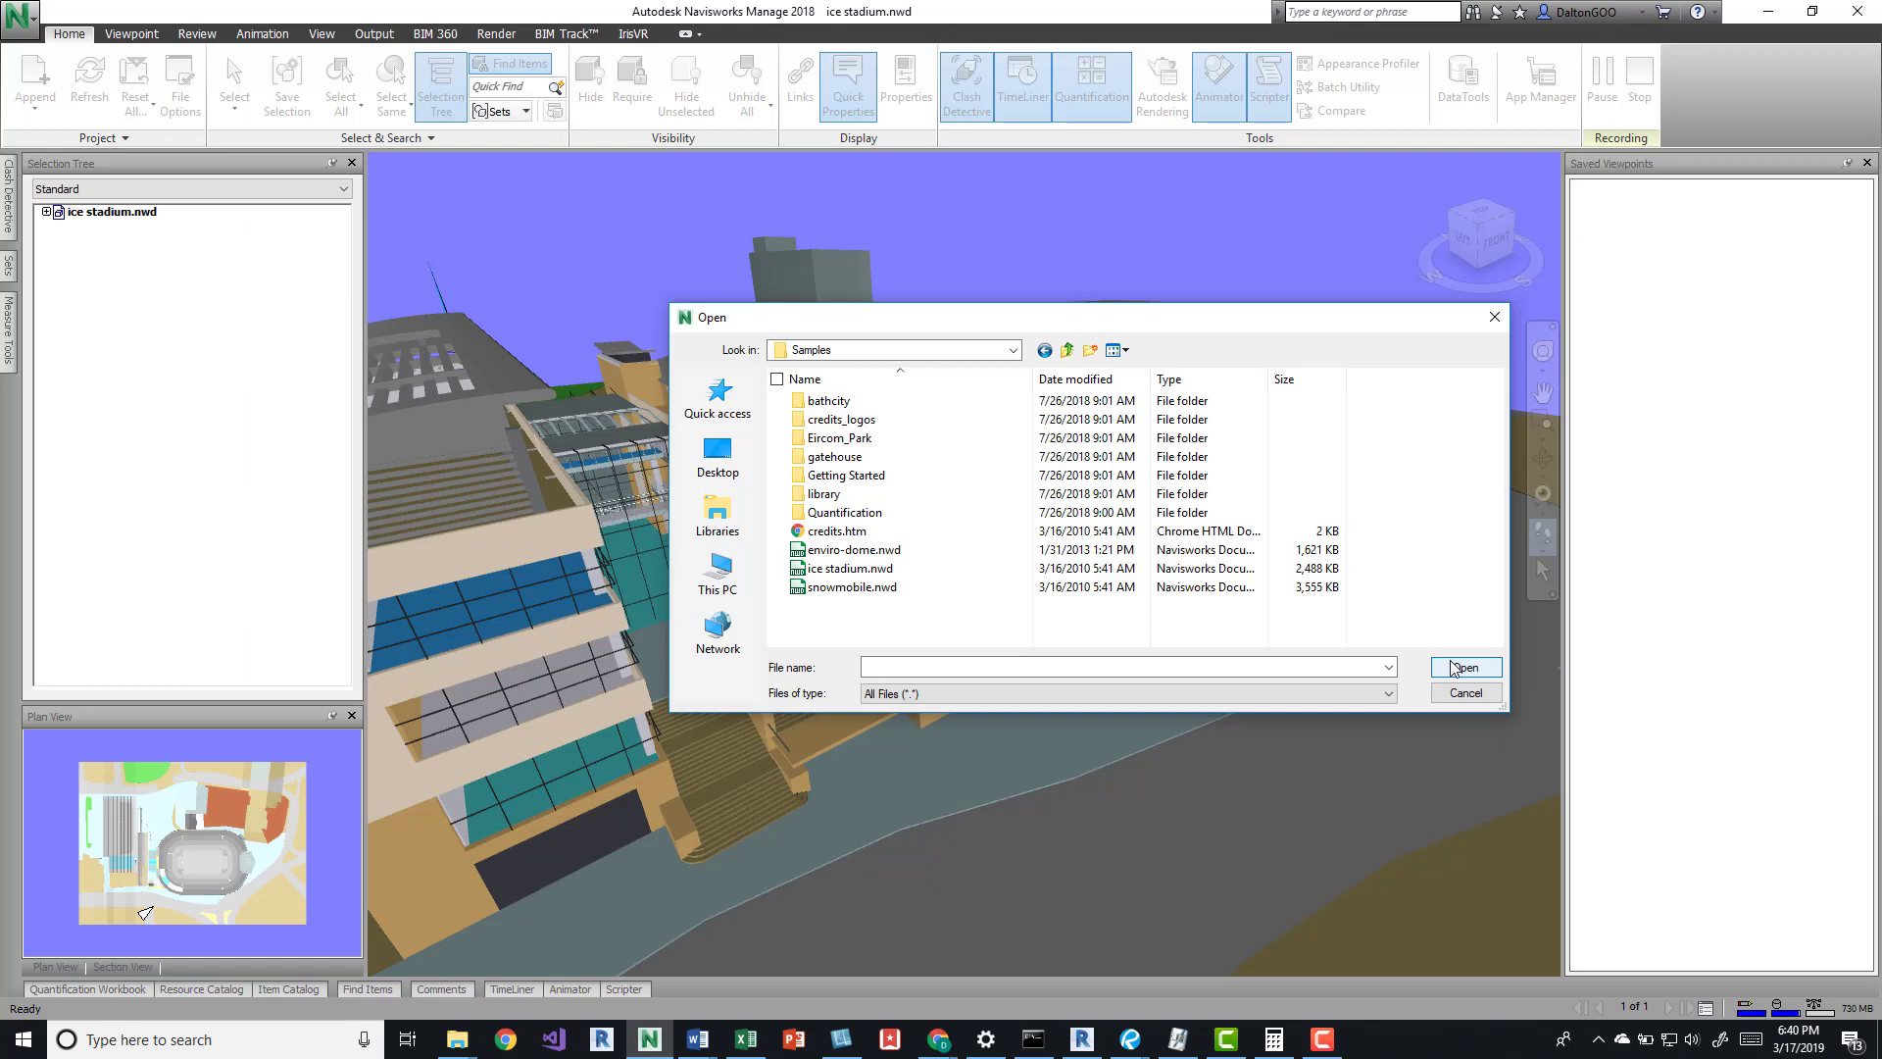
click(883, 569)
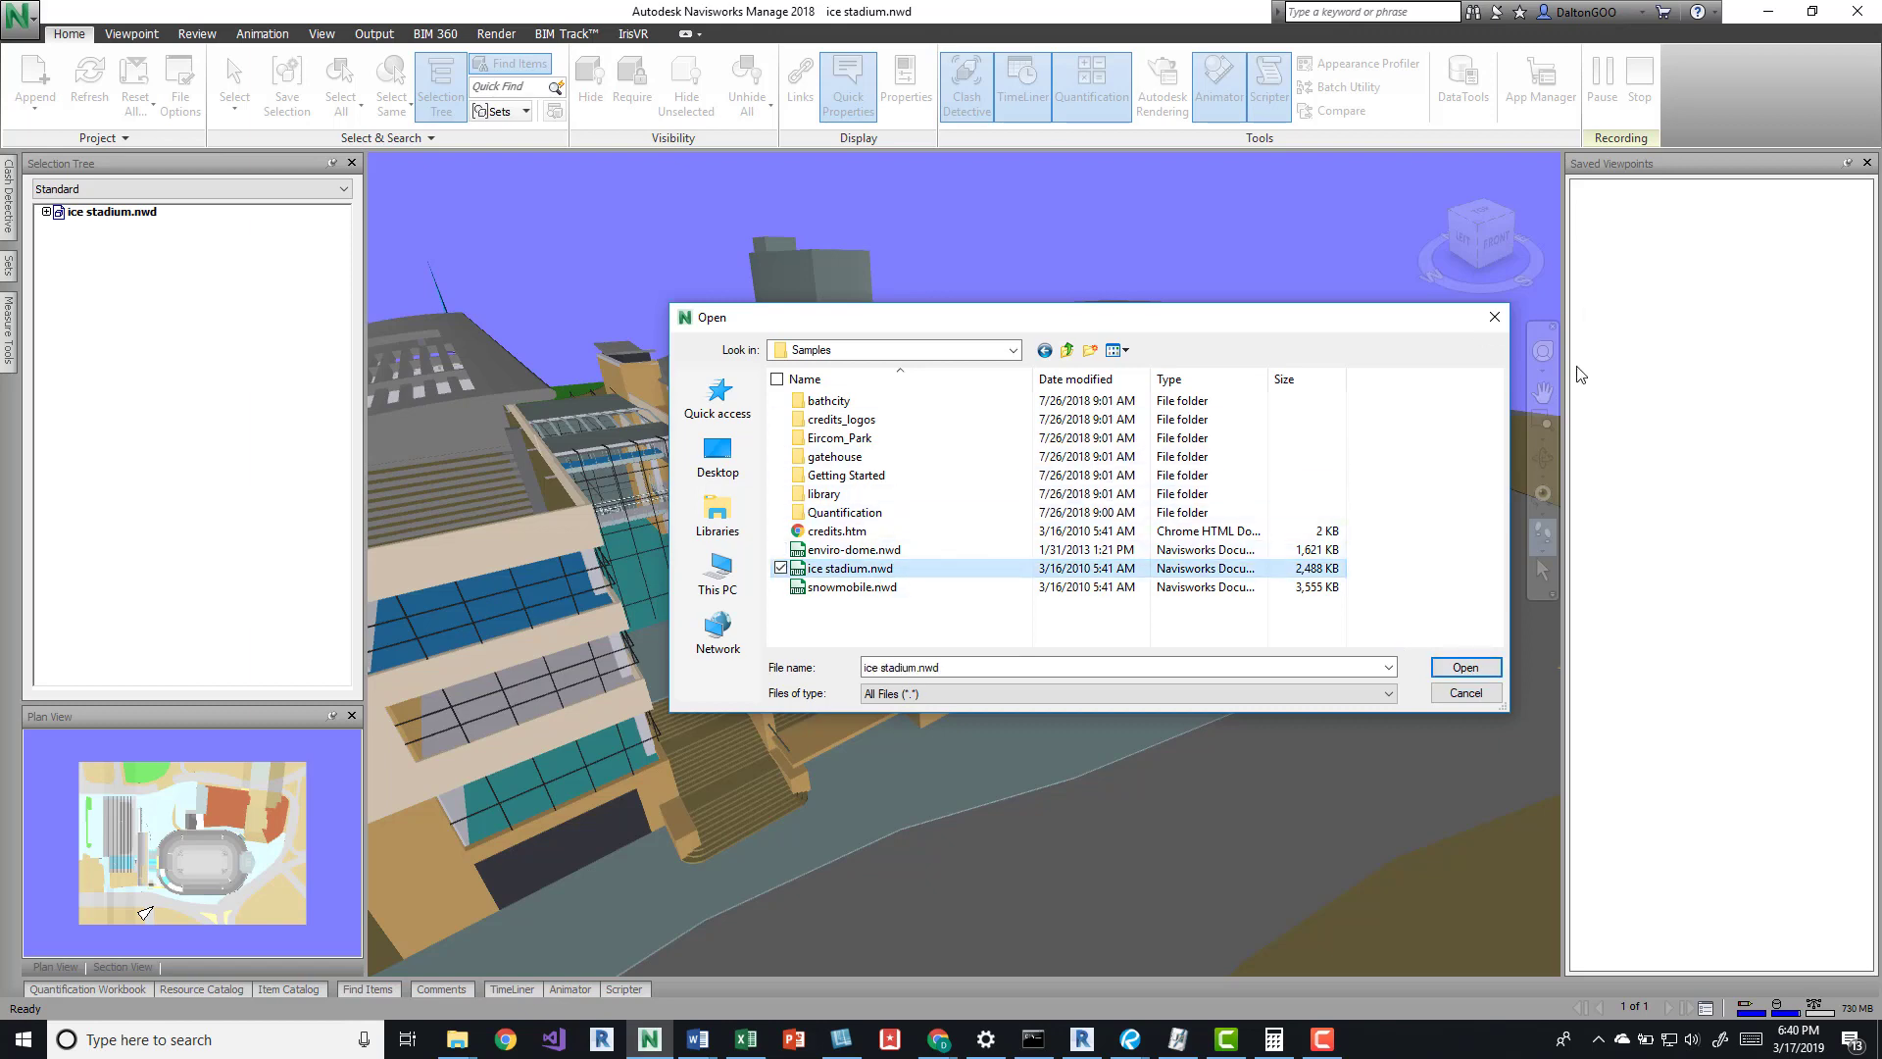
click(1467, 667)
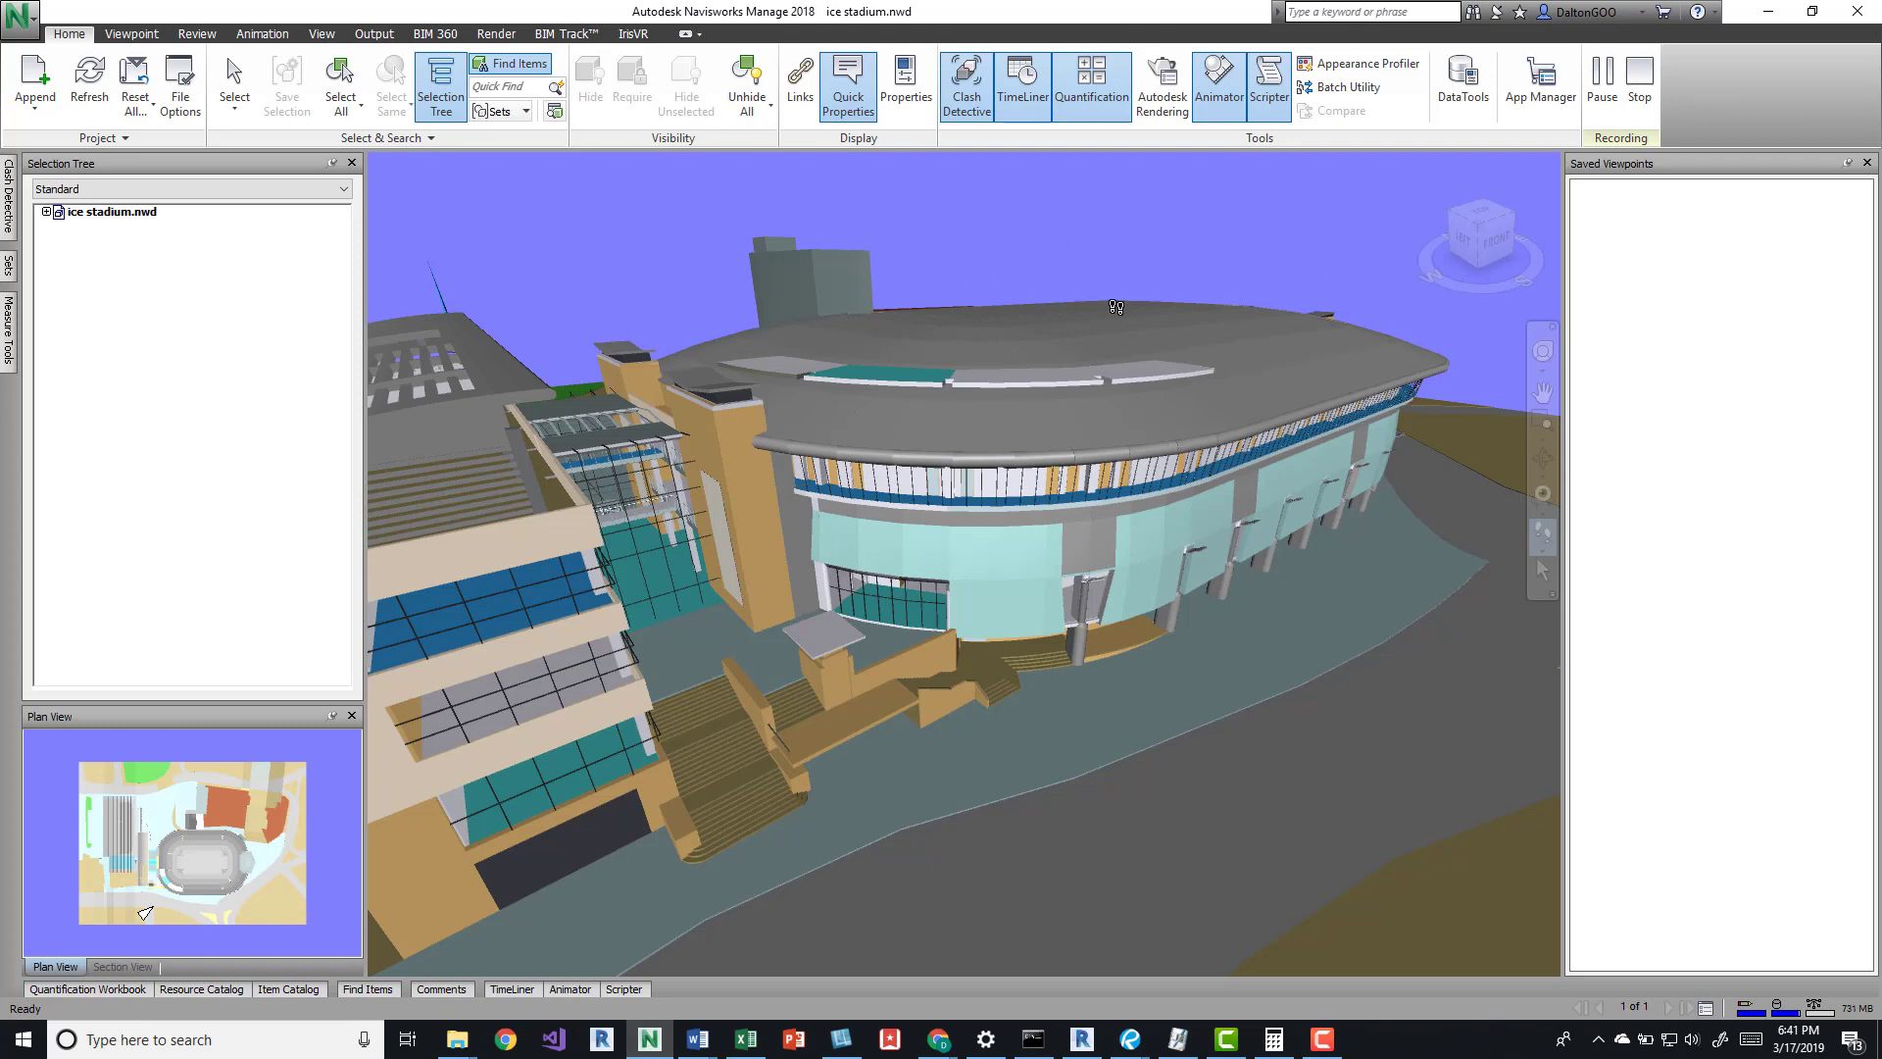
Close the Saved Viewpoints window and show it again through the list of workspace windows
click(127, 36)
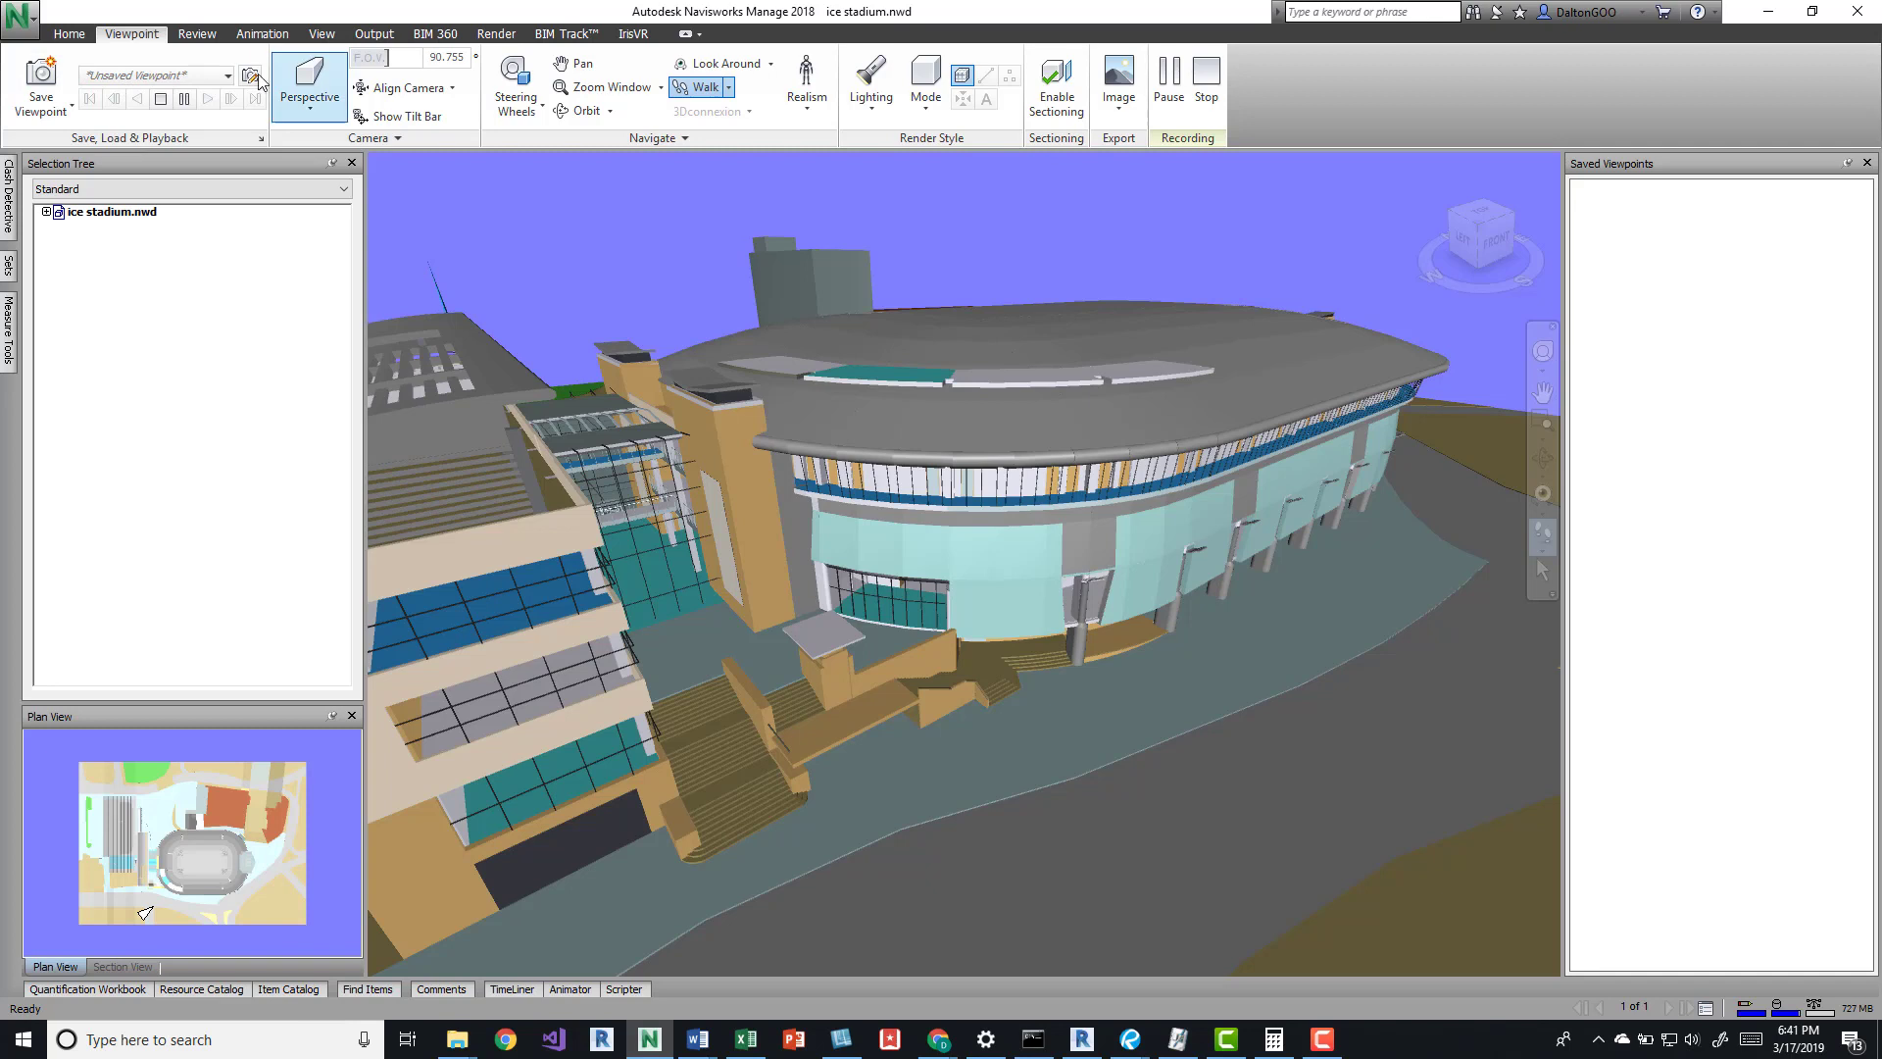
click(150, 78)
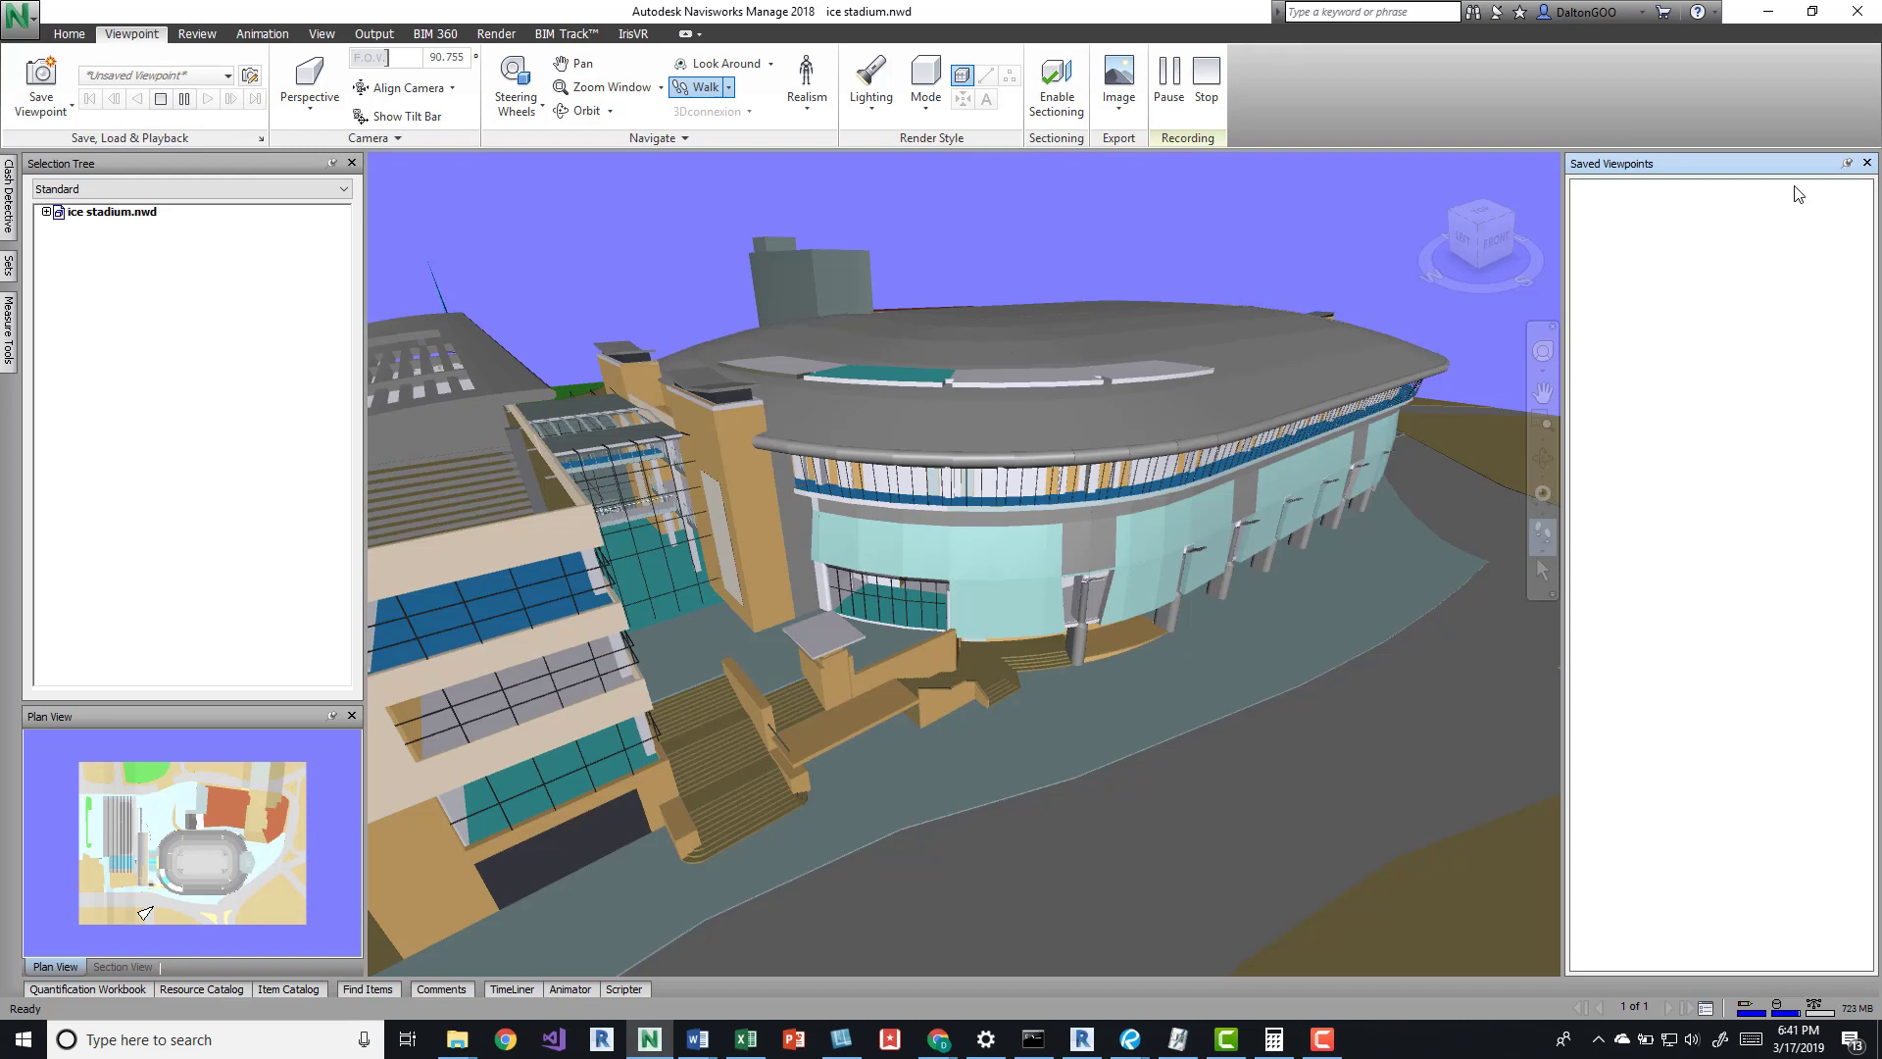
click(1867, 163)
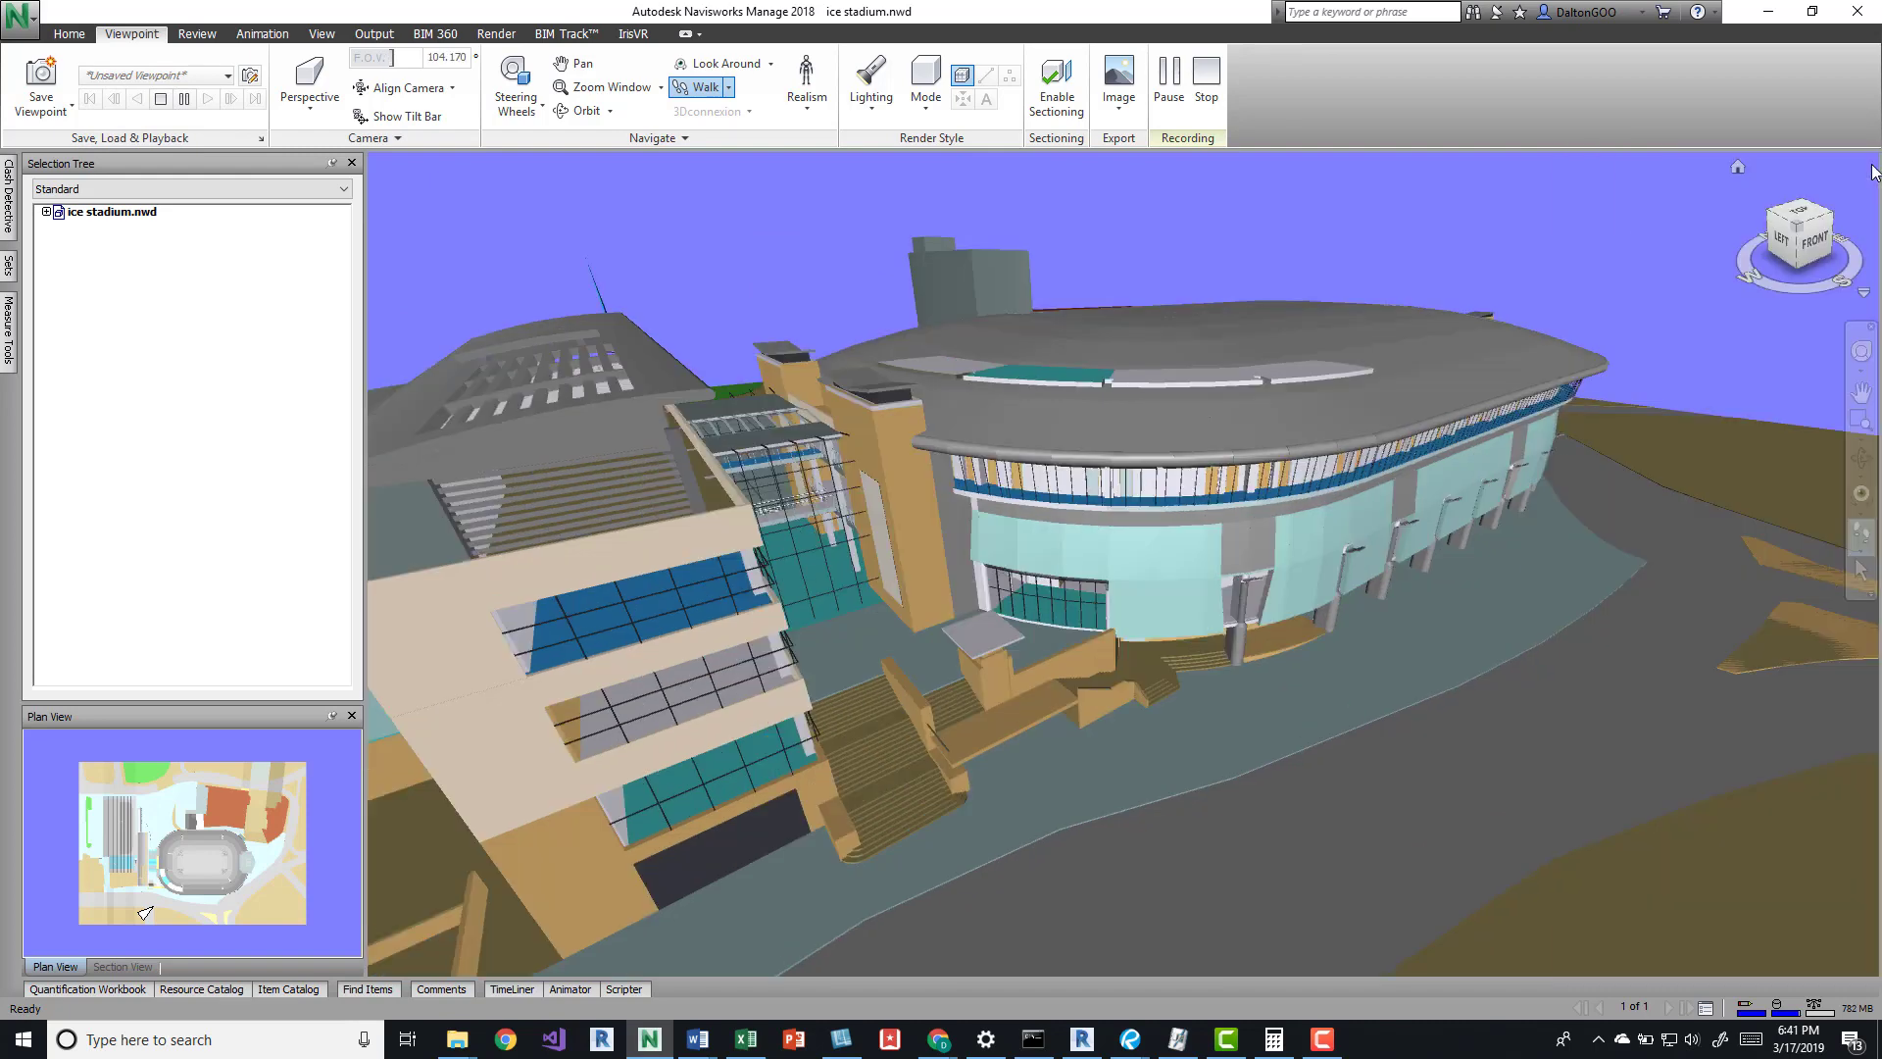
click(323, 35)
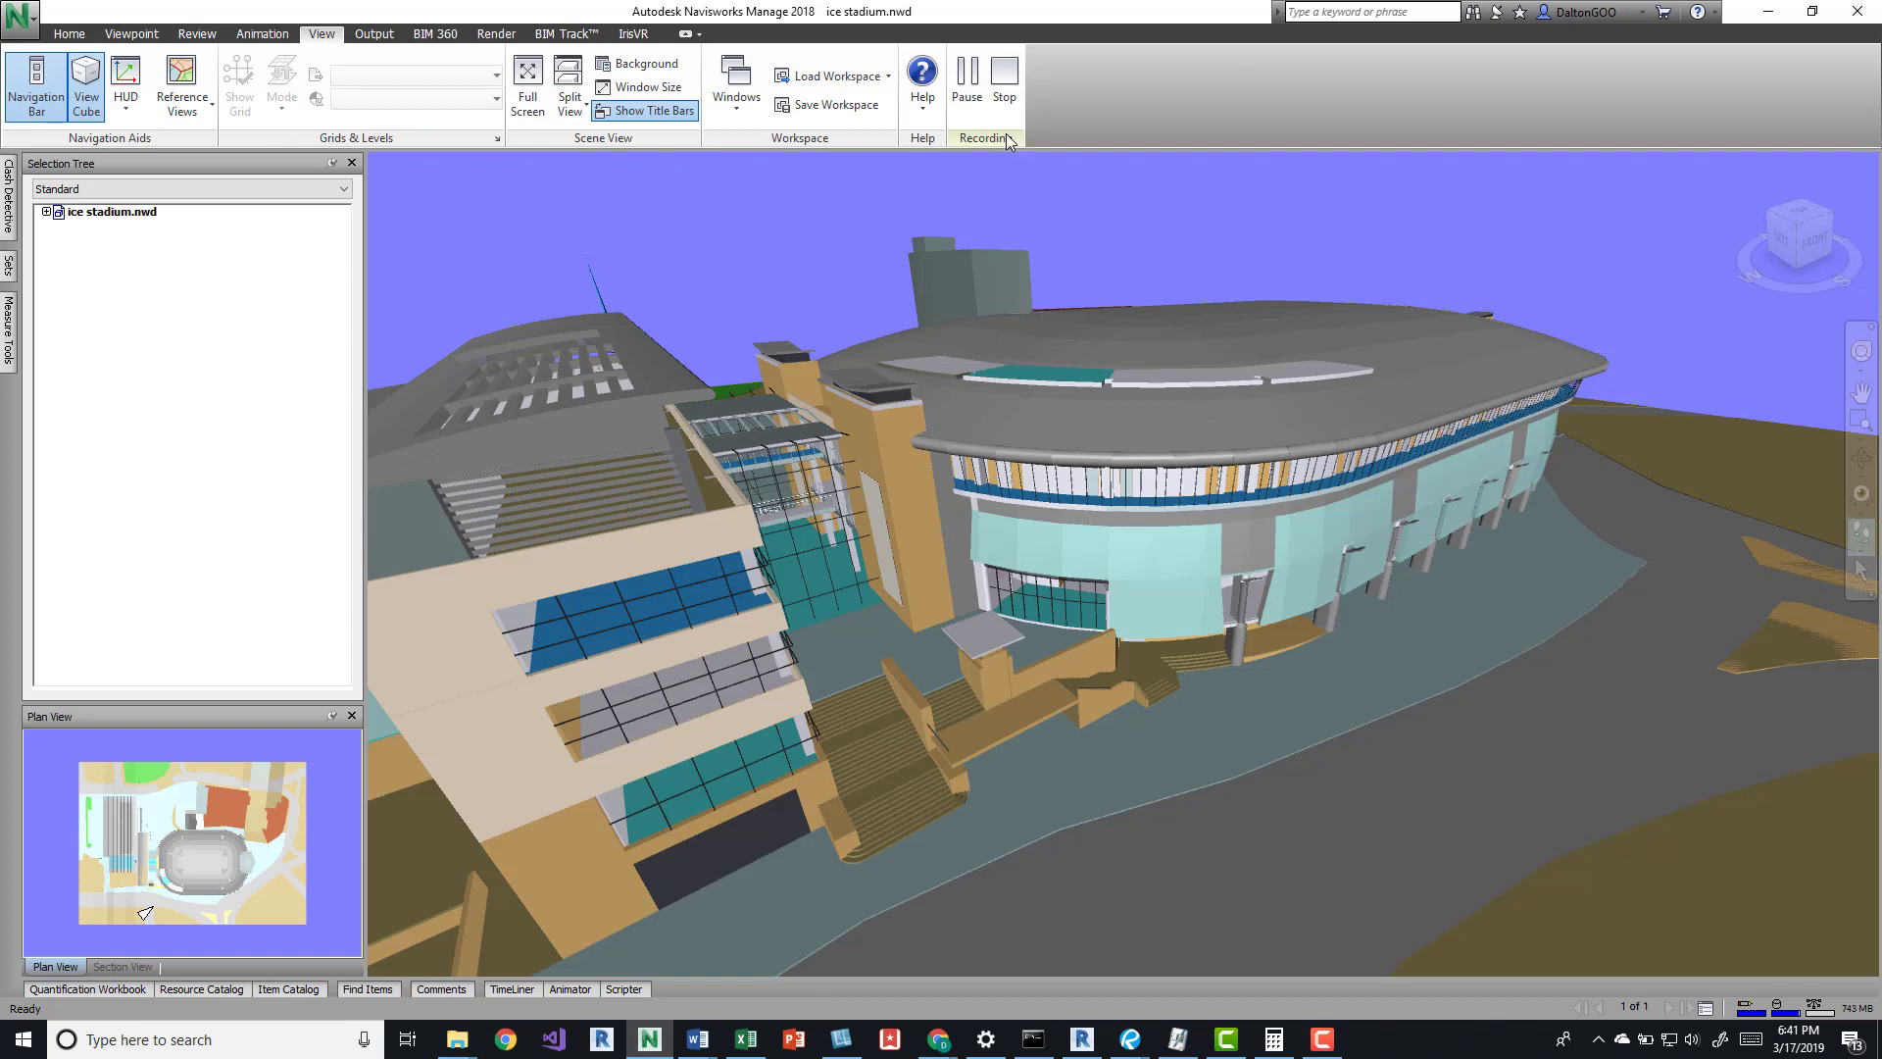
click(731, 98)
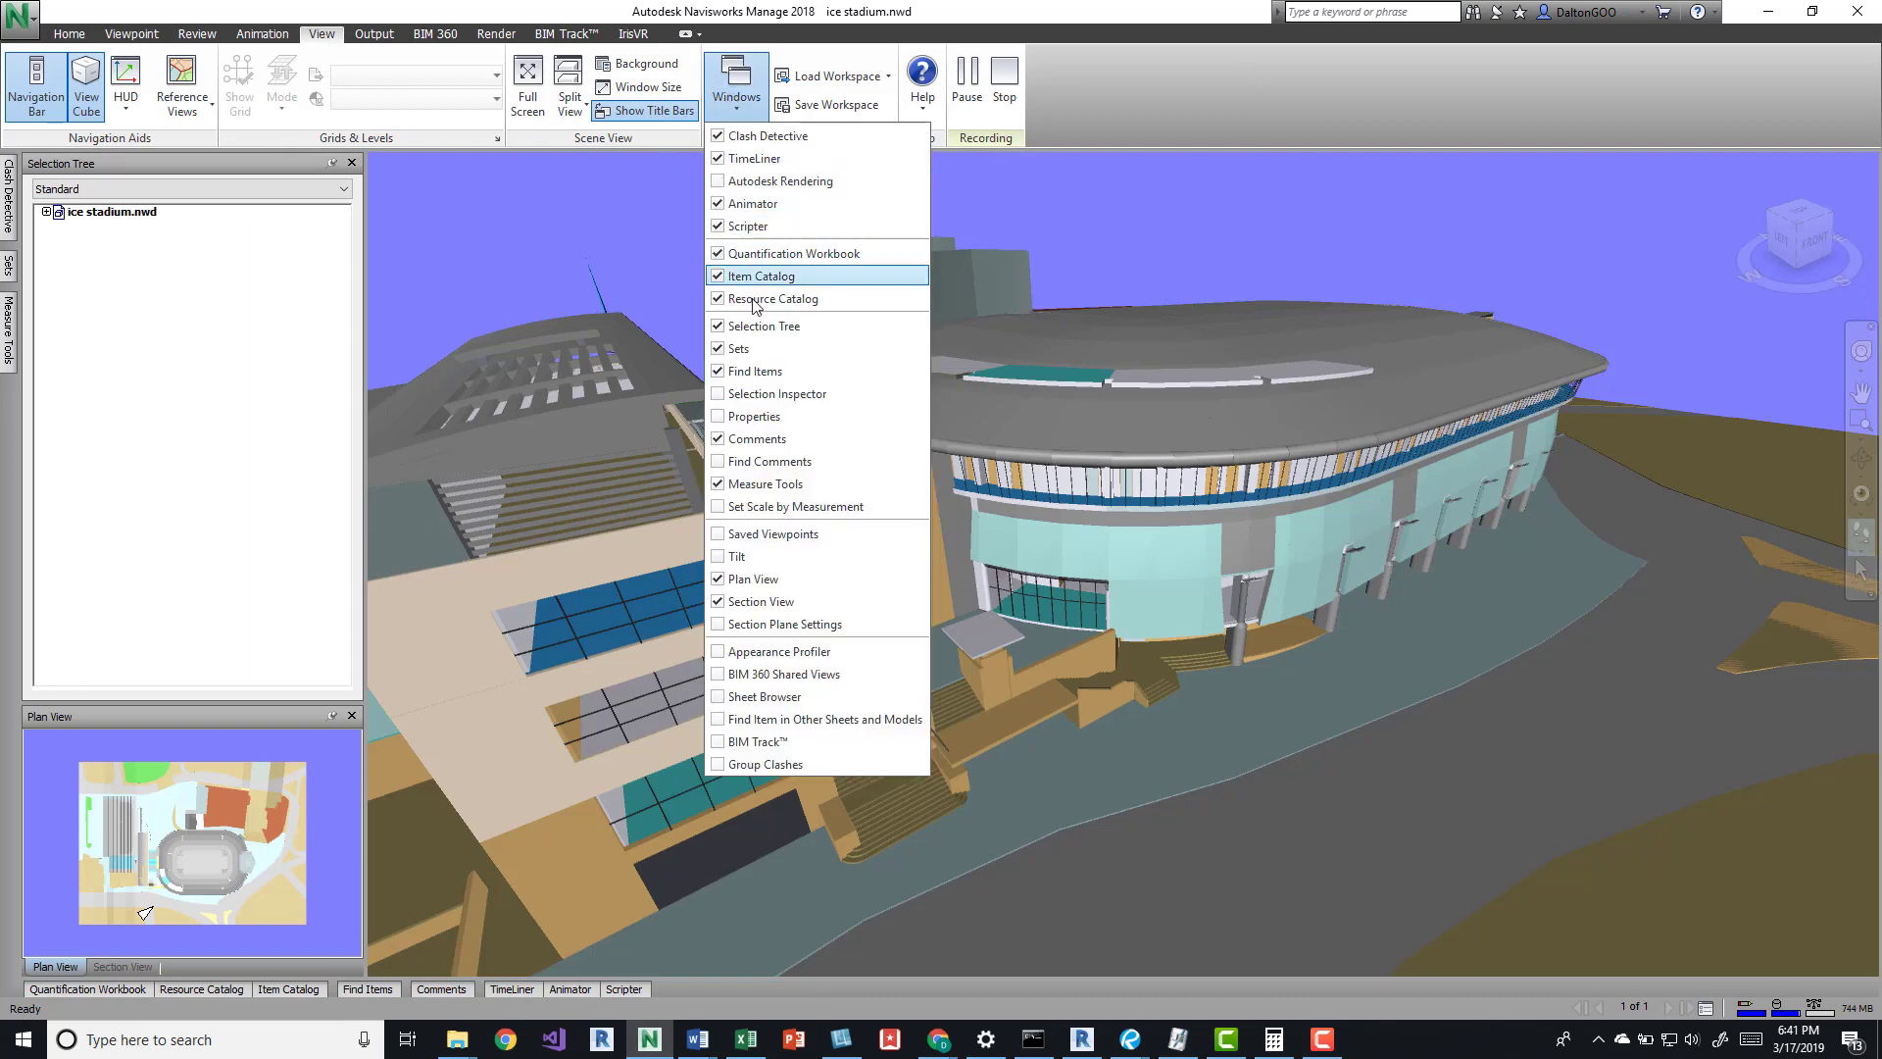
click(778, 534)
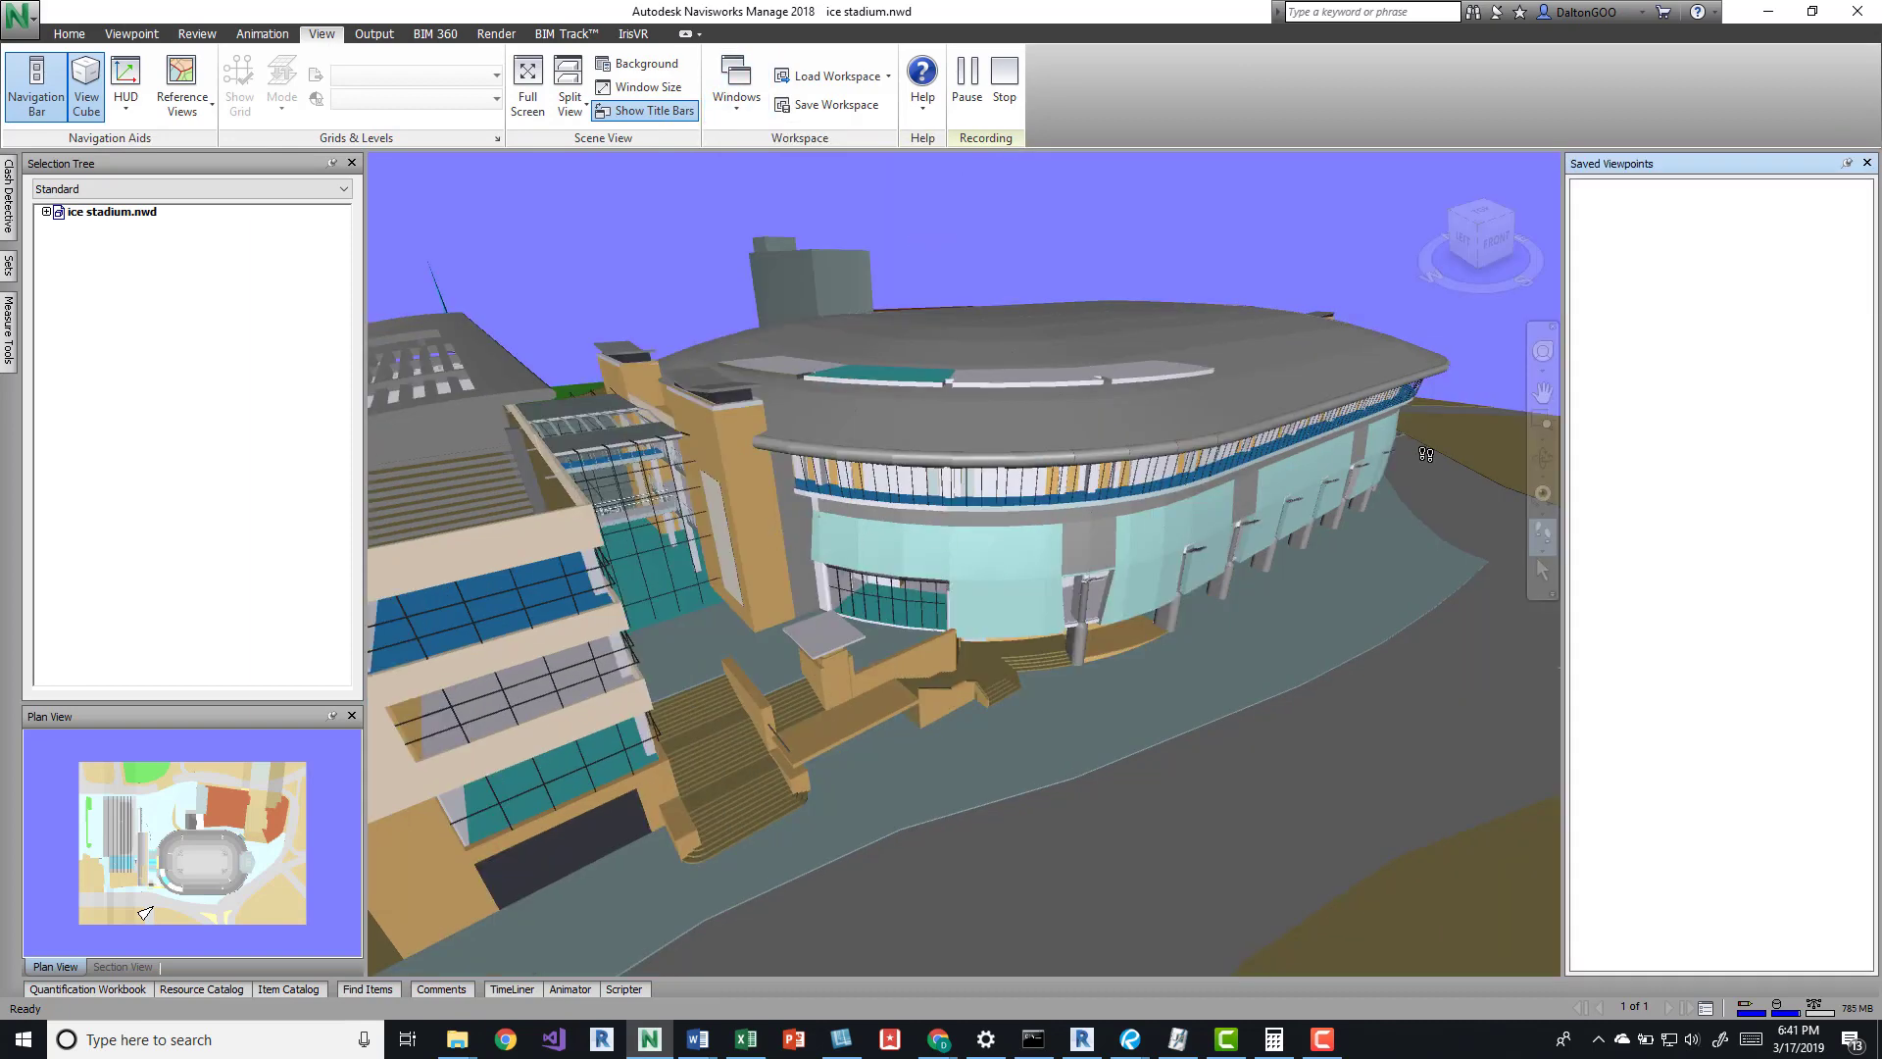
Close the Saved Viewpoints window once more and reopen it from the Save, Load & Playback tools
click(1867, 163)
click(140, 37)
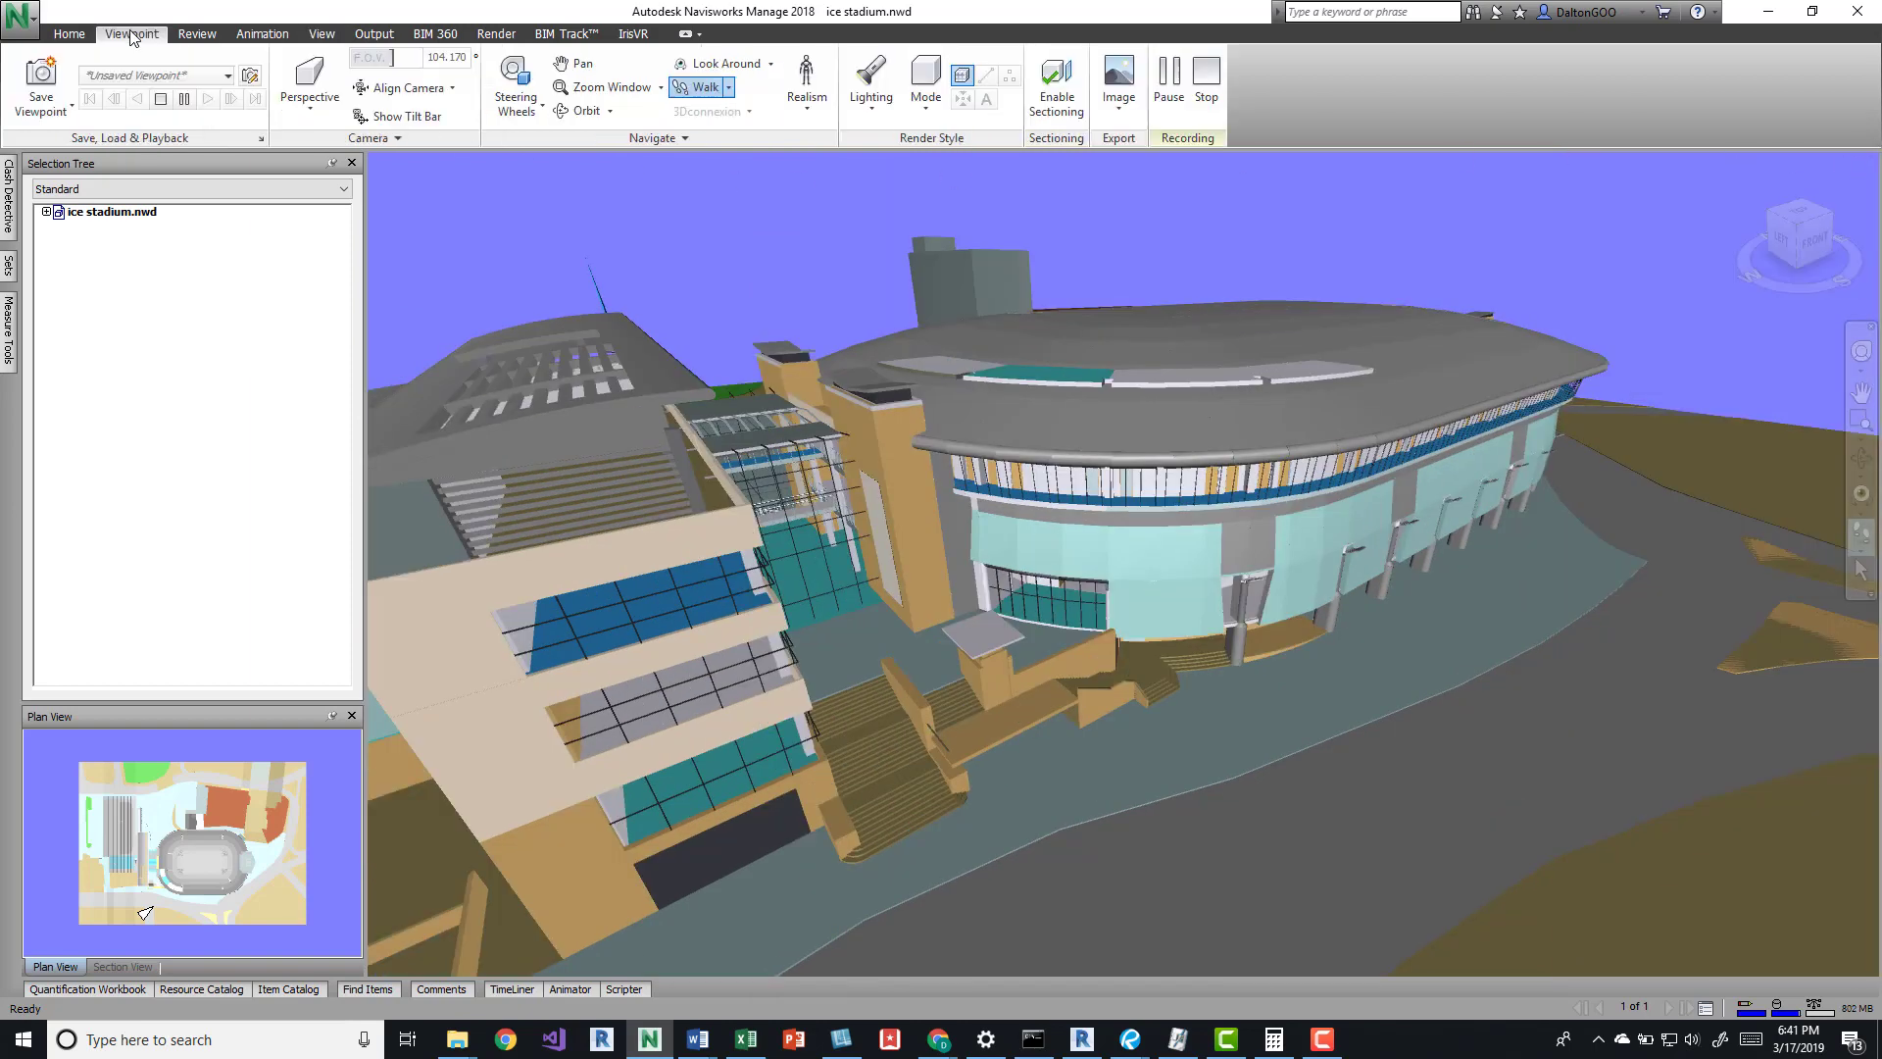
click(197, 75)
click(193, 155)
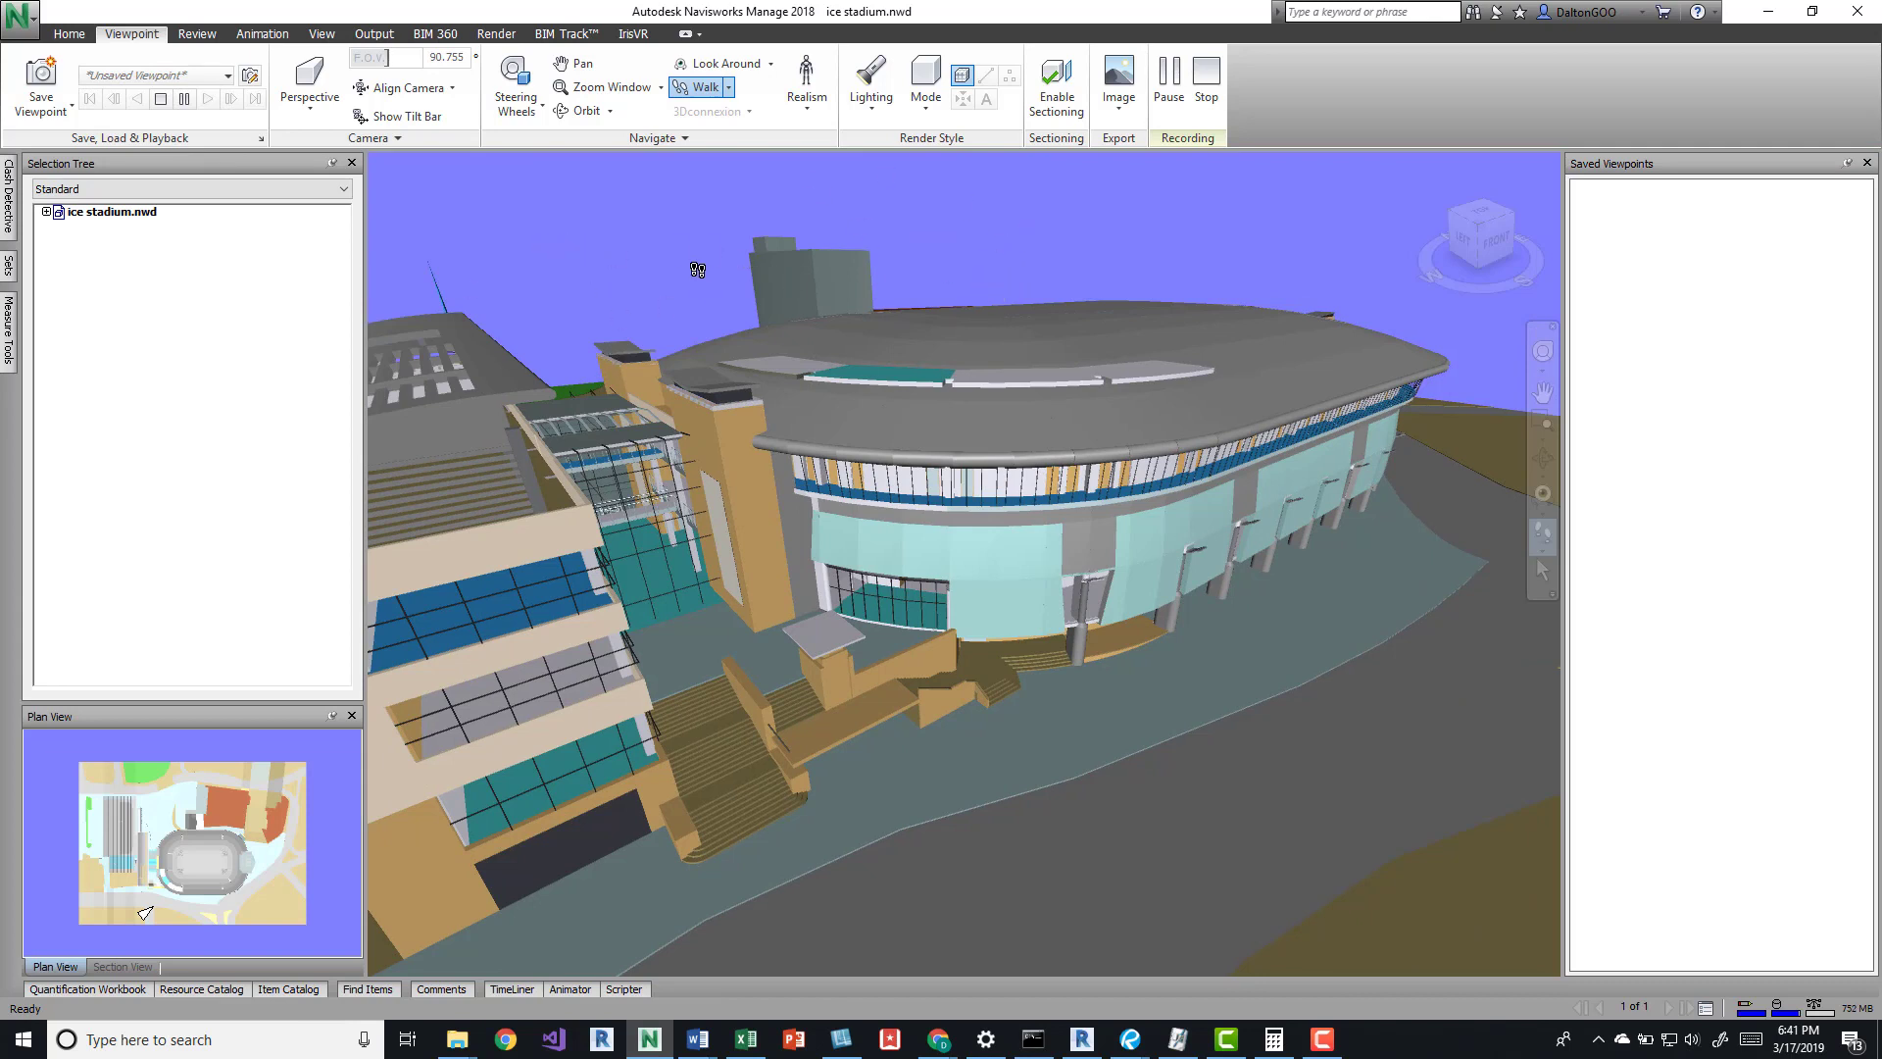
Bring up the Viewpoint Defaults under Interface in the Options Editor, with the other option categories collapsed
click(19, 14)
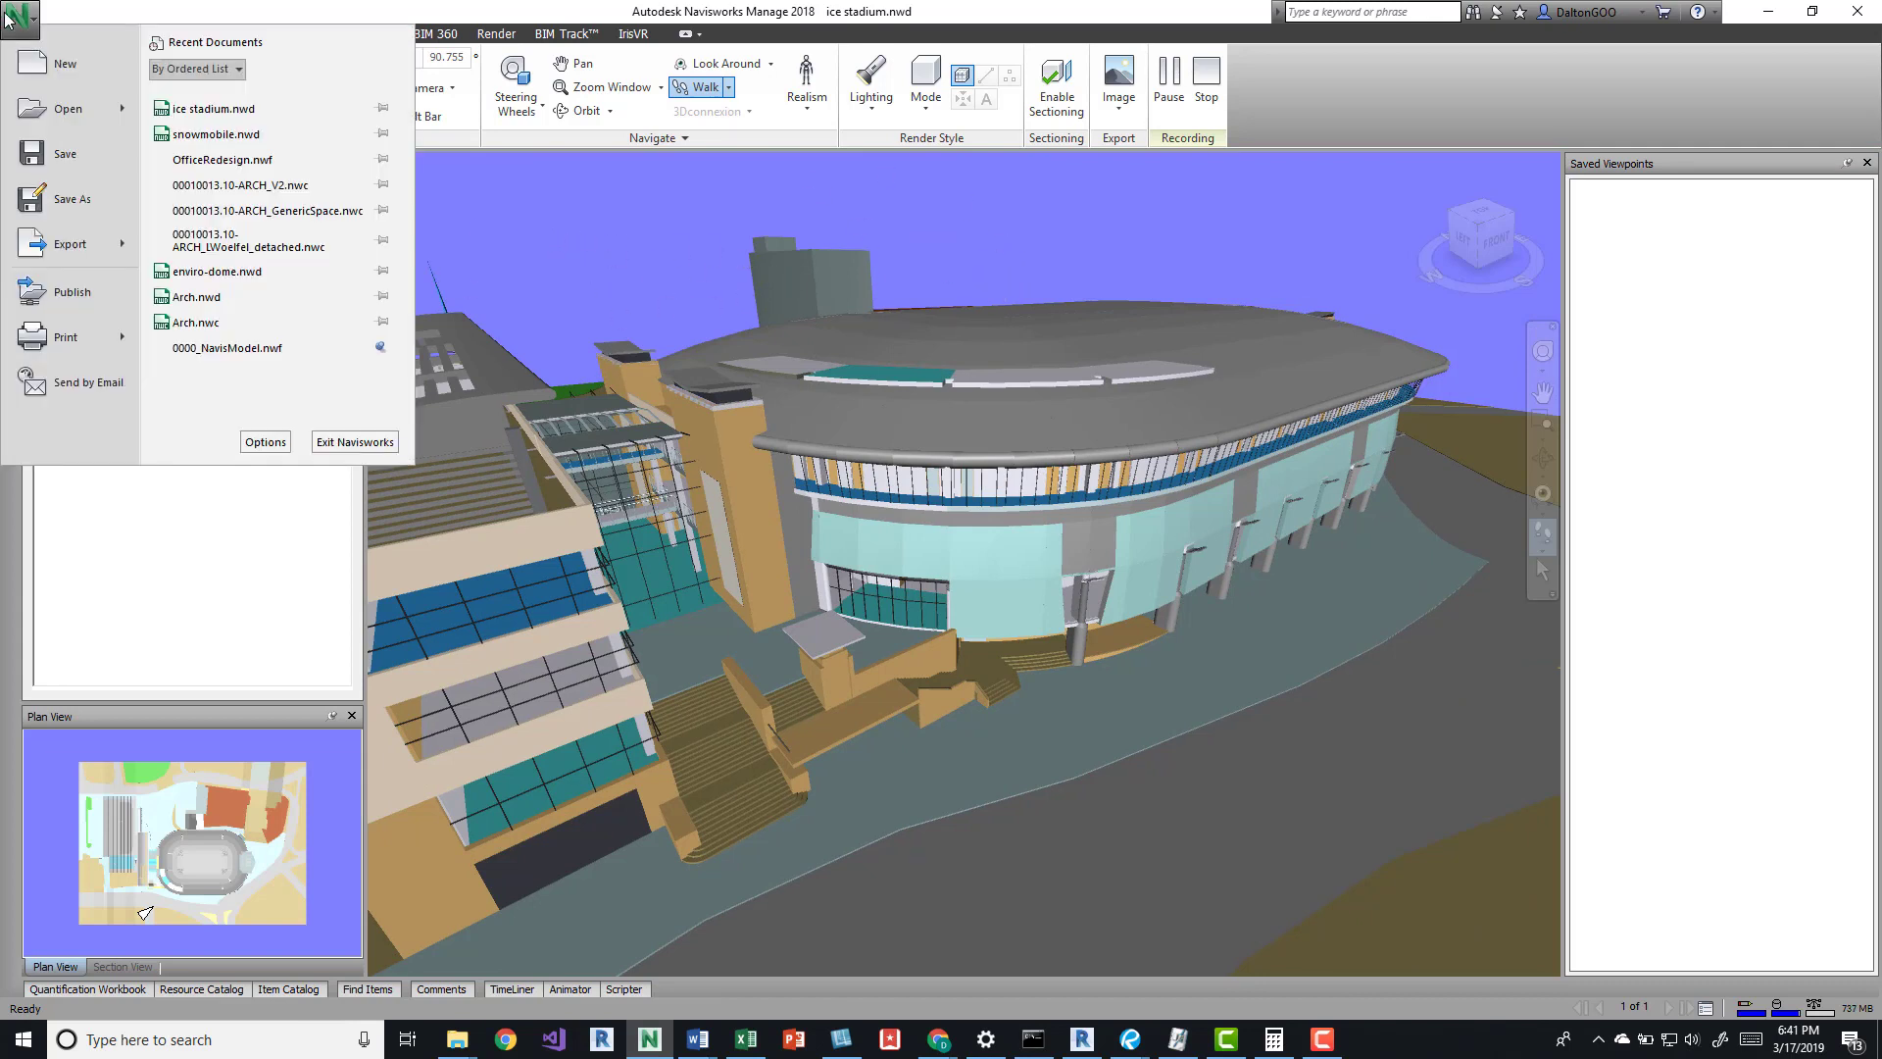
click(264, 441)
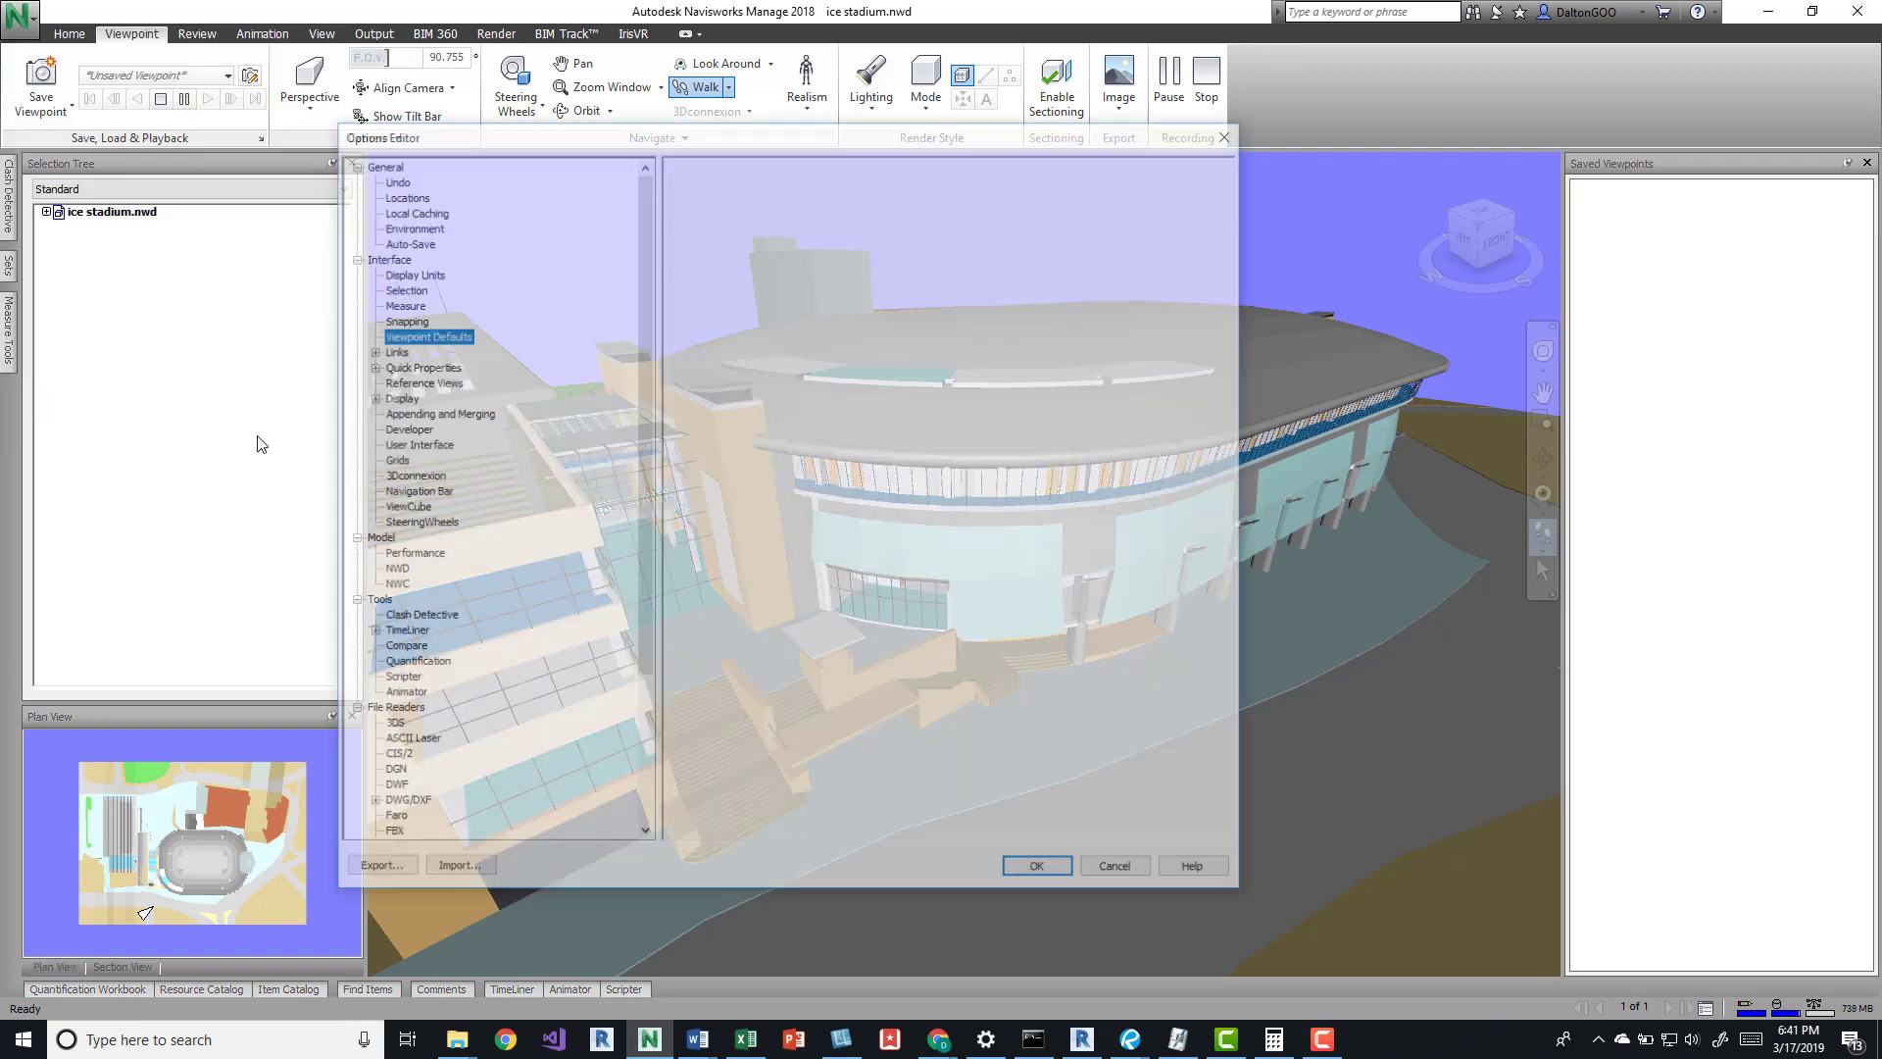
click(456, 336)
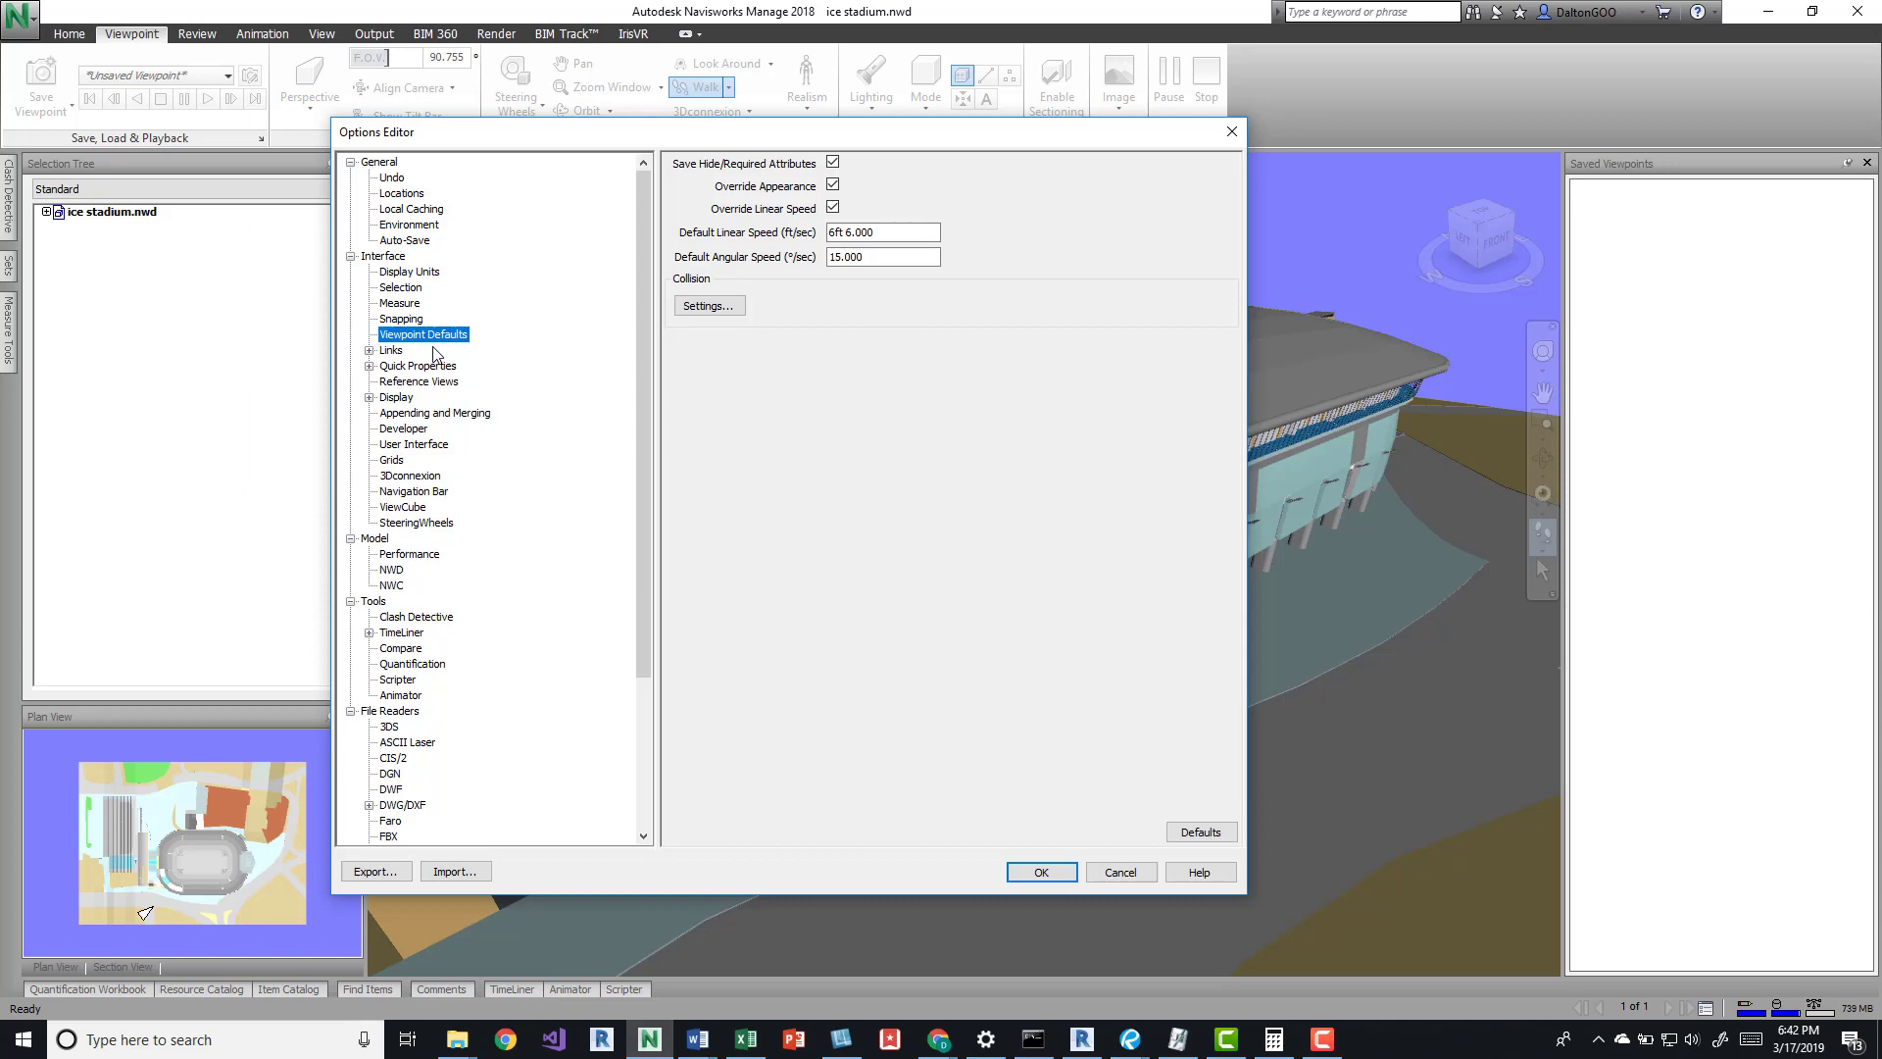
click(350, 162)
click(350, 177)
click(350, 193)
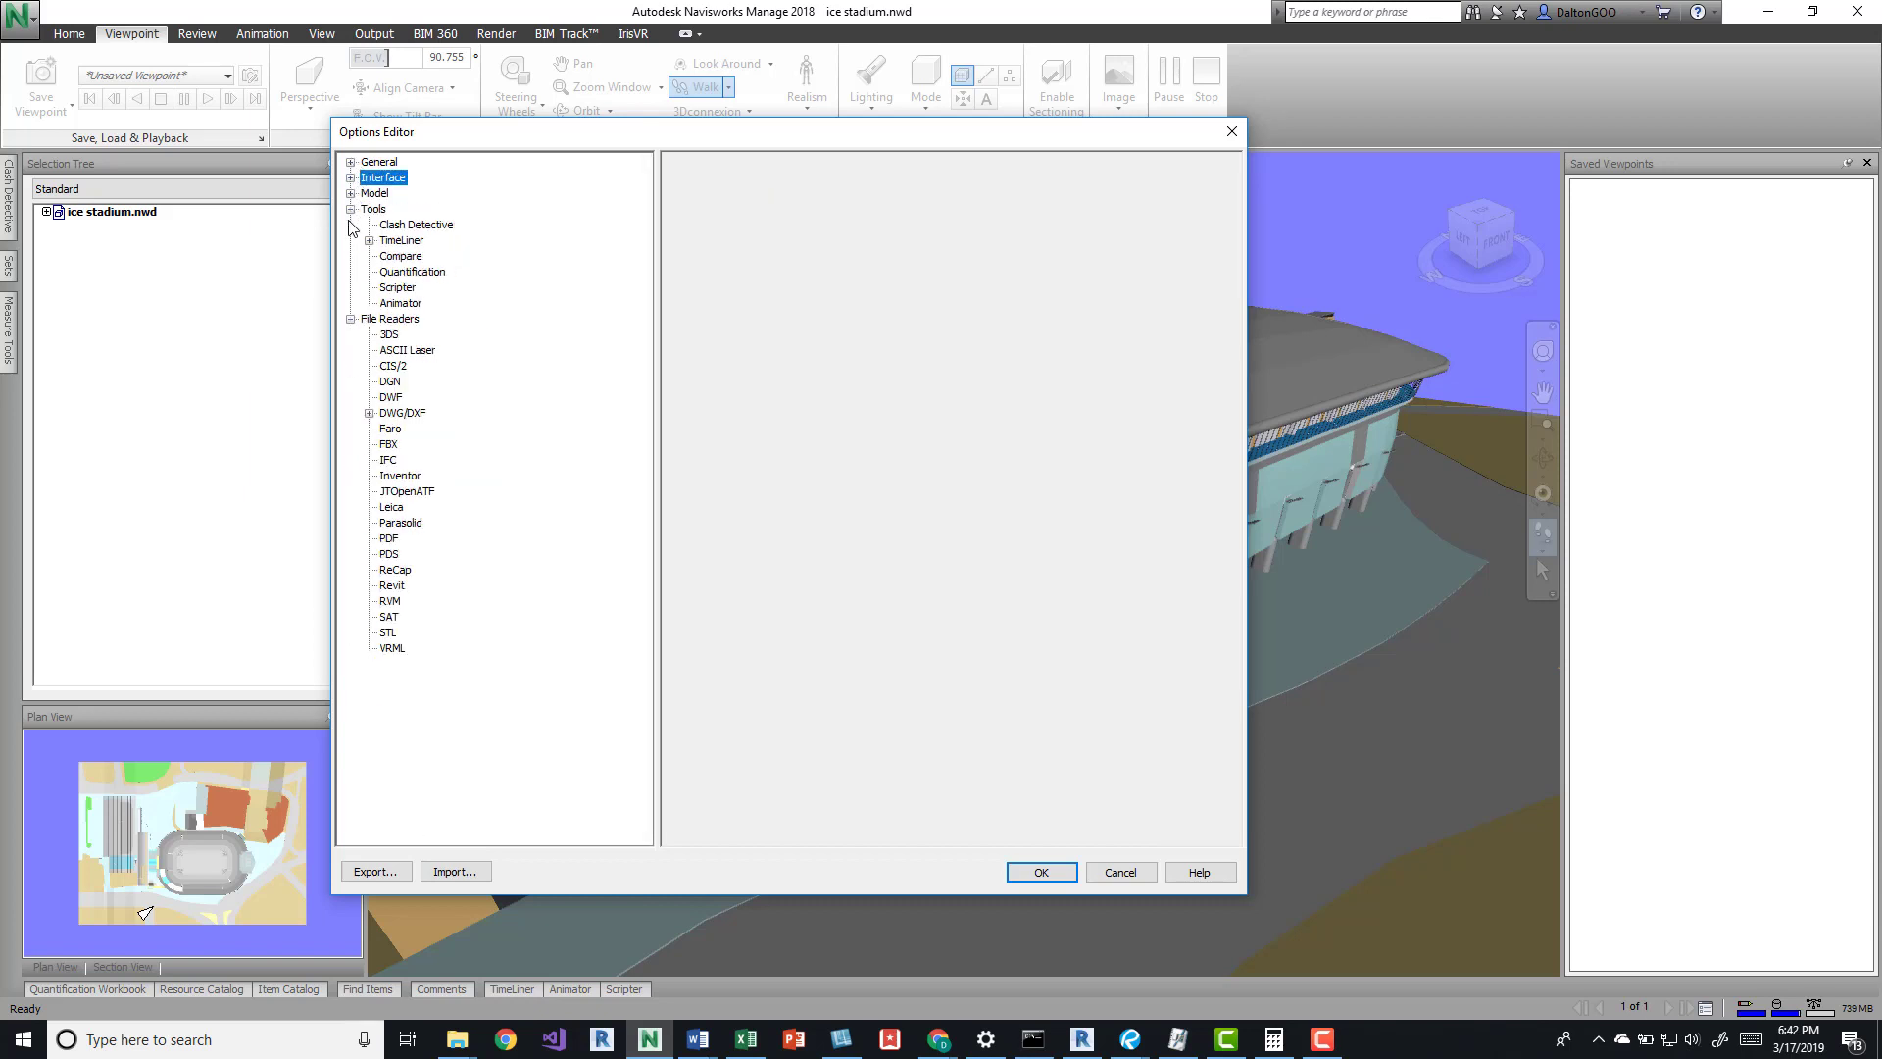
click(350, 209)
click(350, 225)
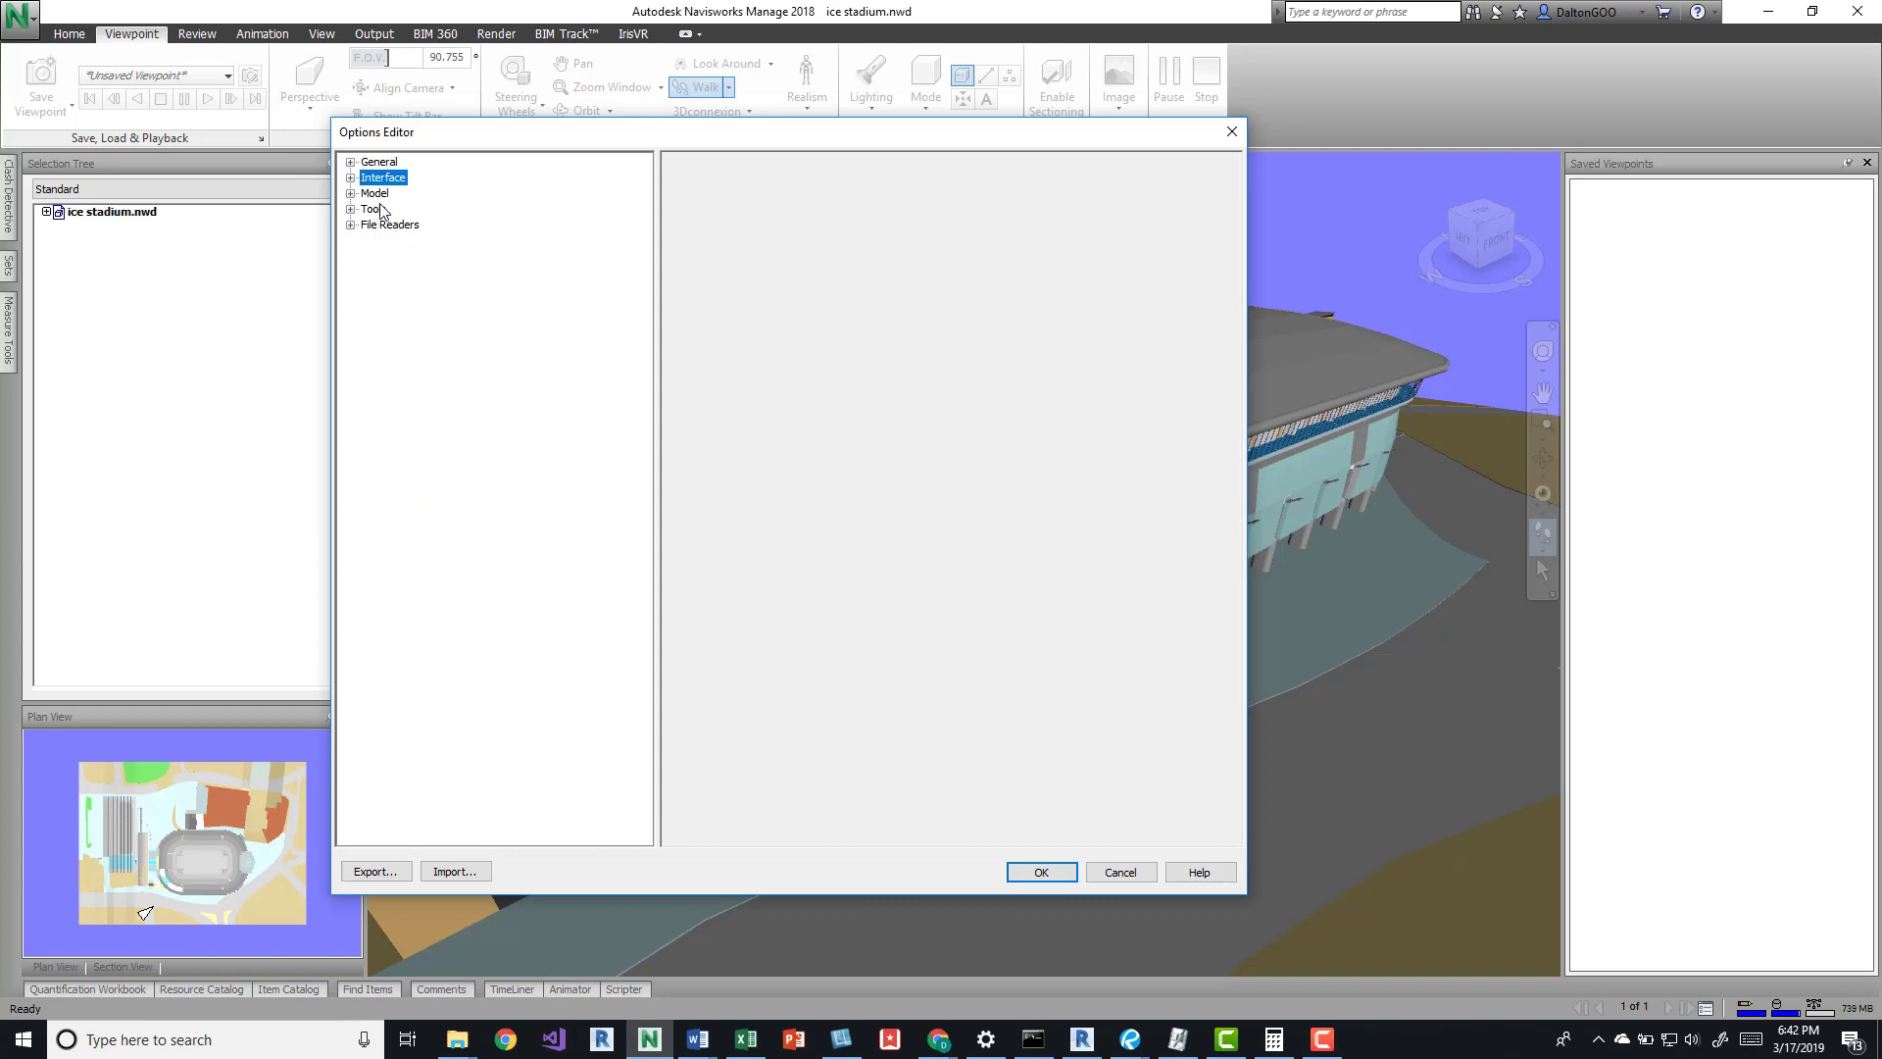
click(350, 178)
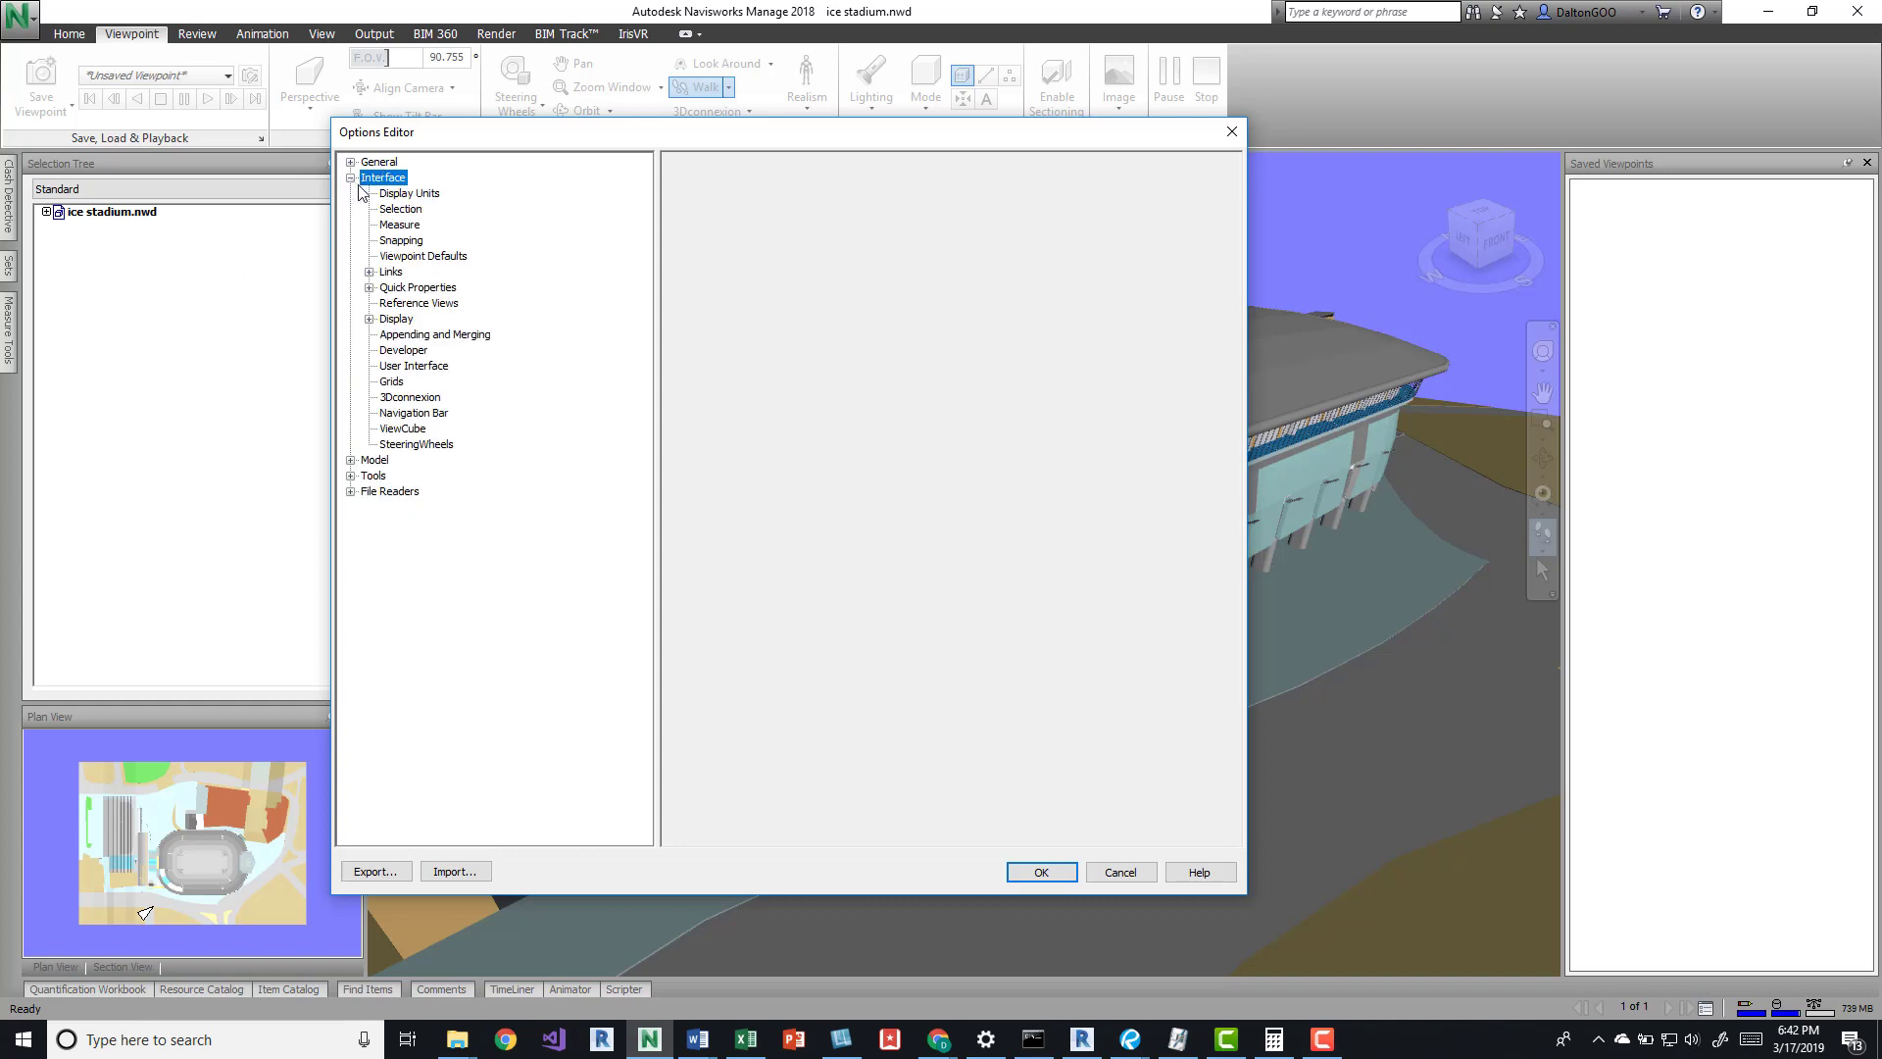
click(439, 256)
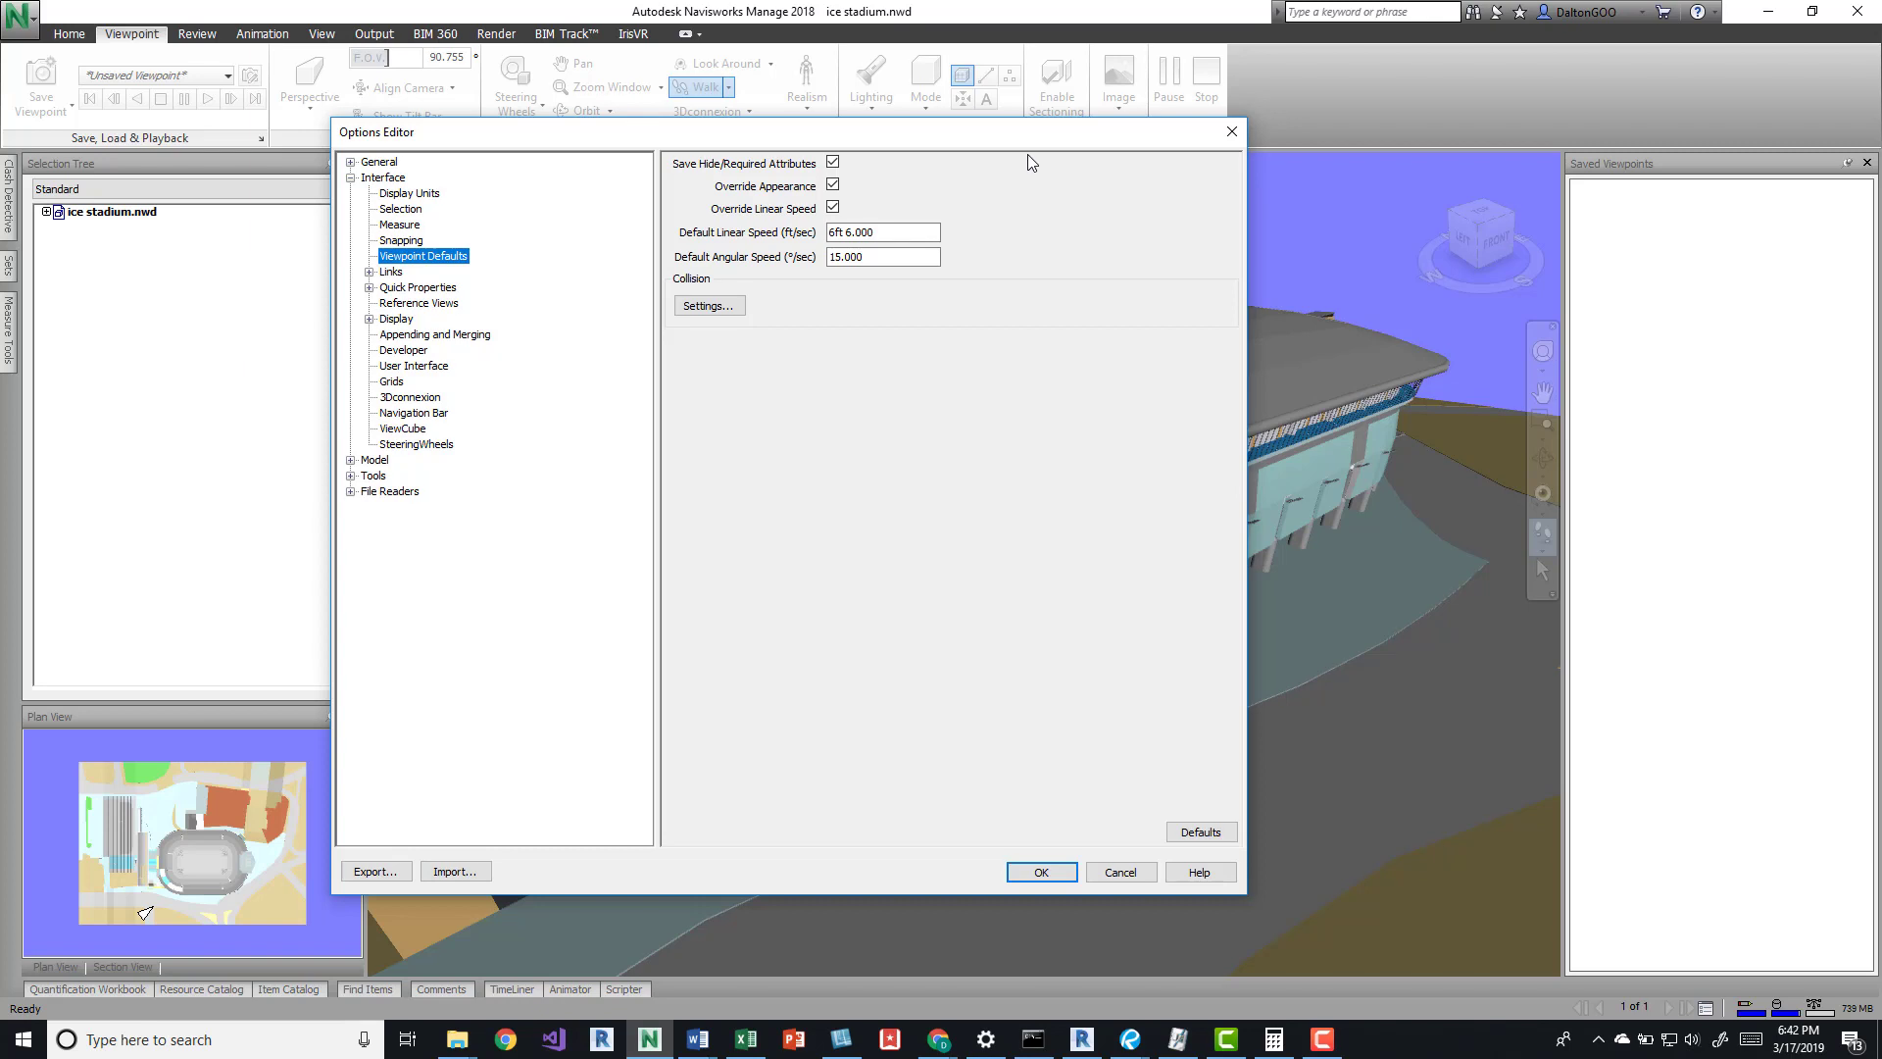
Review the default linear speed and default angular speed for viewpoints and accept the options
click(843, 233)
click(863, 257)
click(1042, 871)
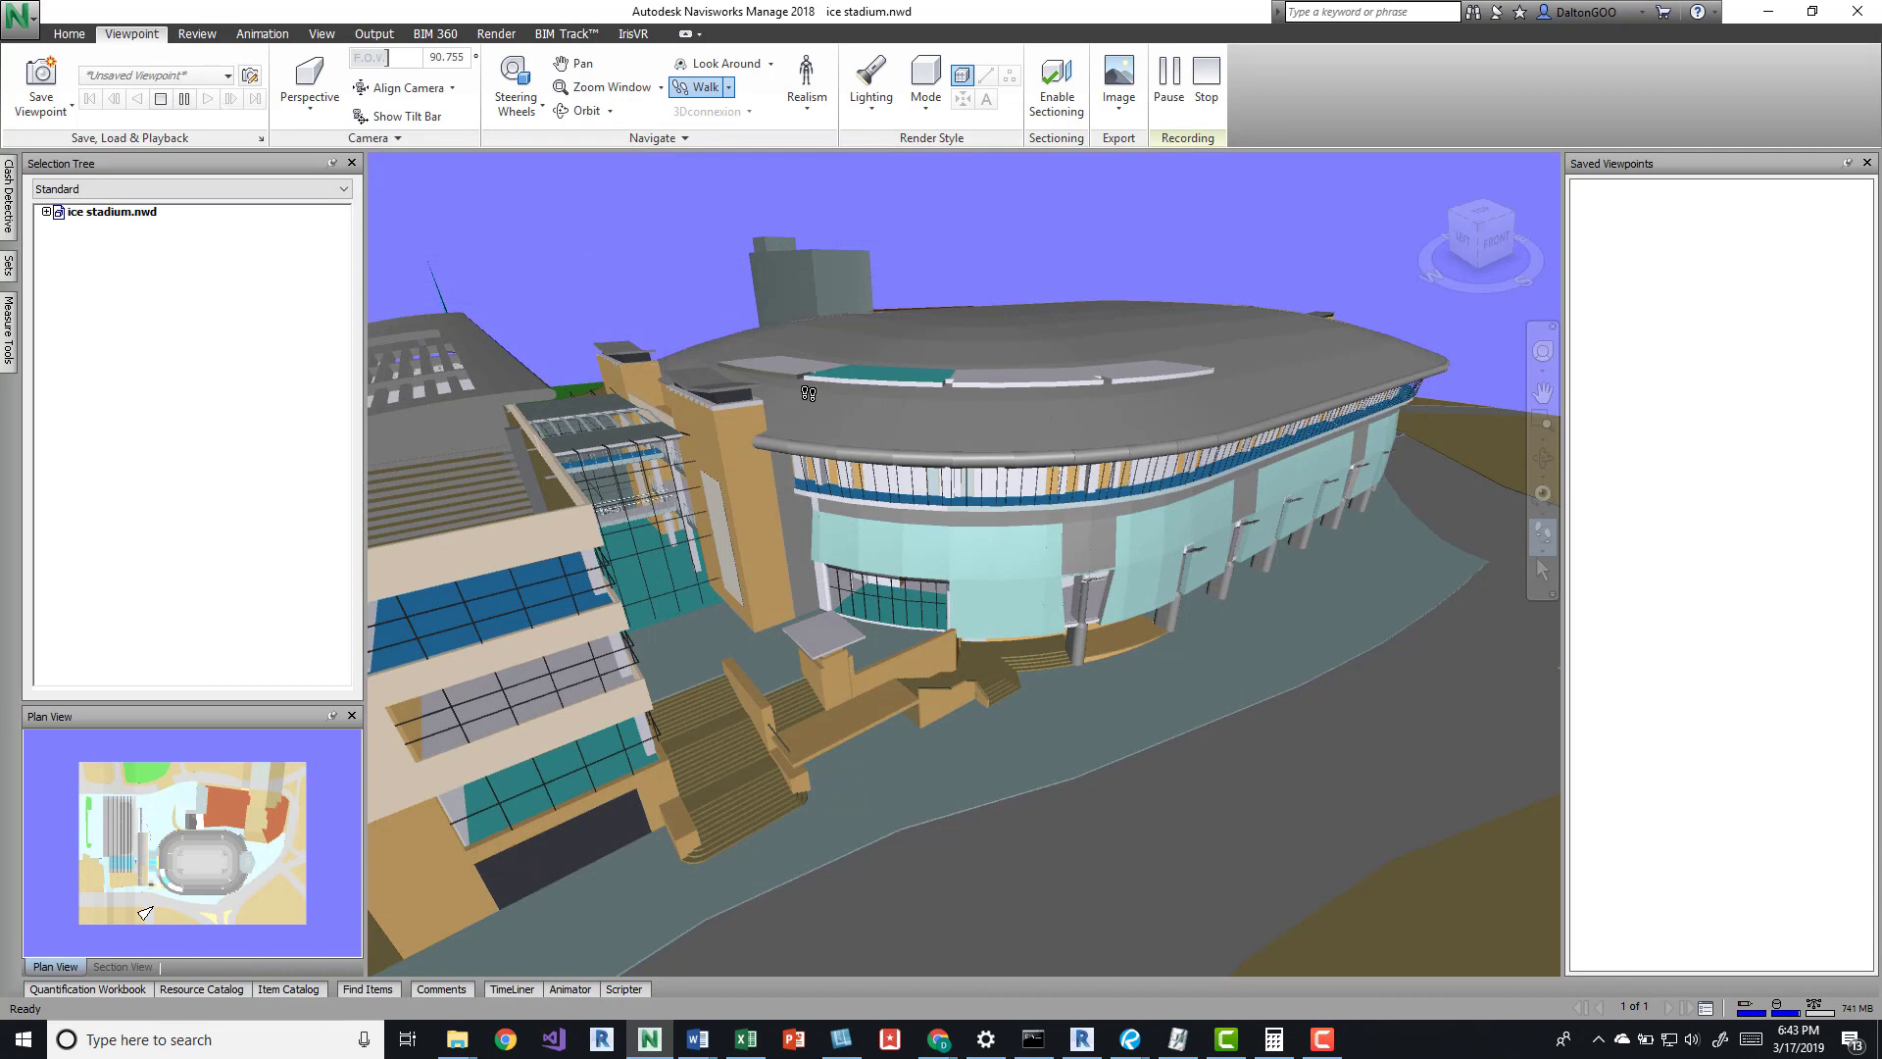
Save the current view of the stadium as a viewpoint named Open/Save
click(37, 74)
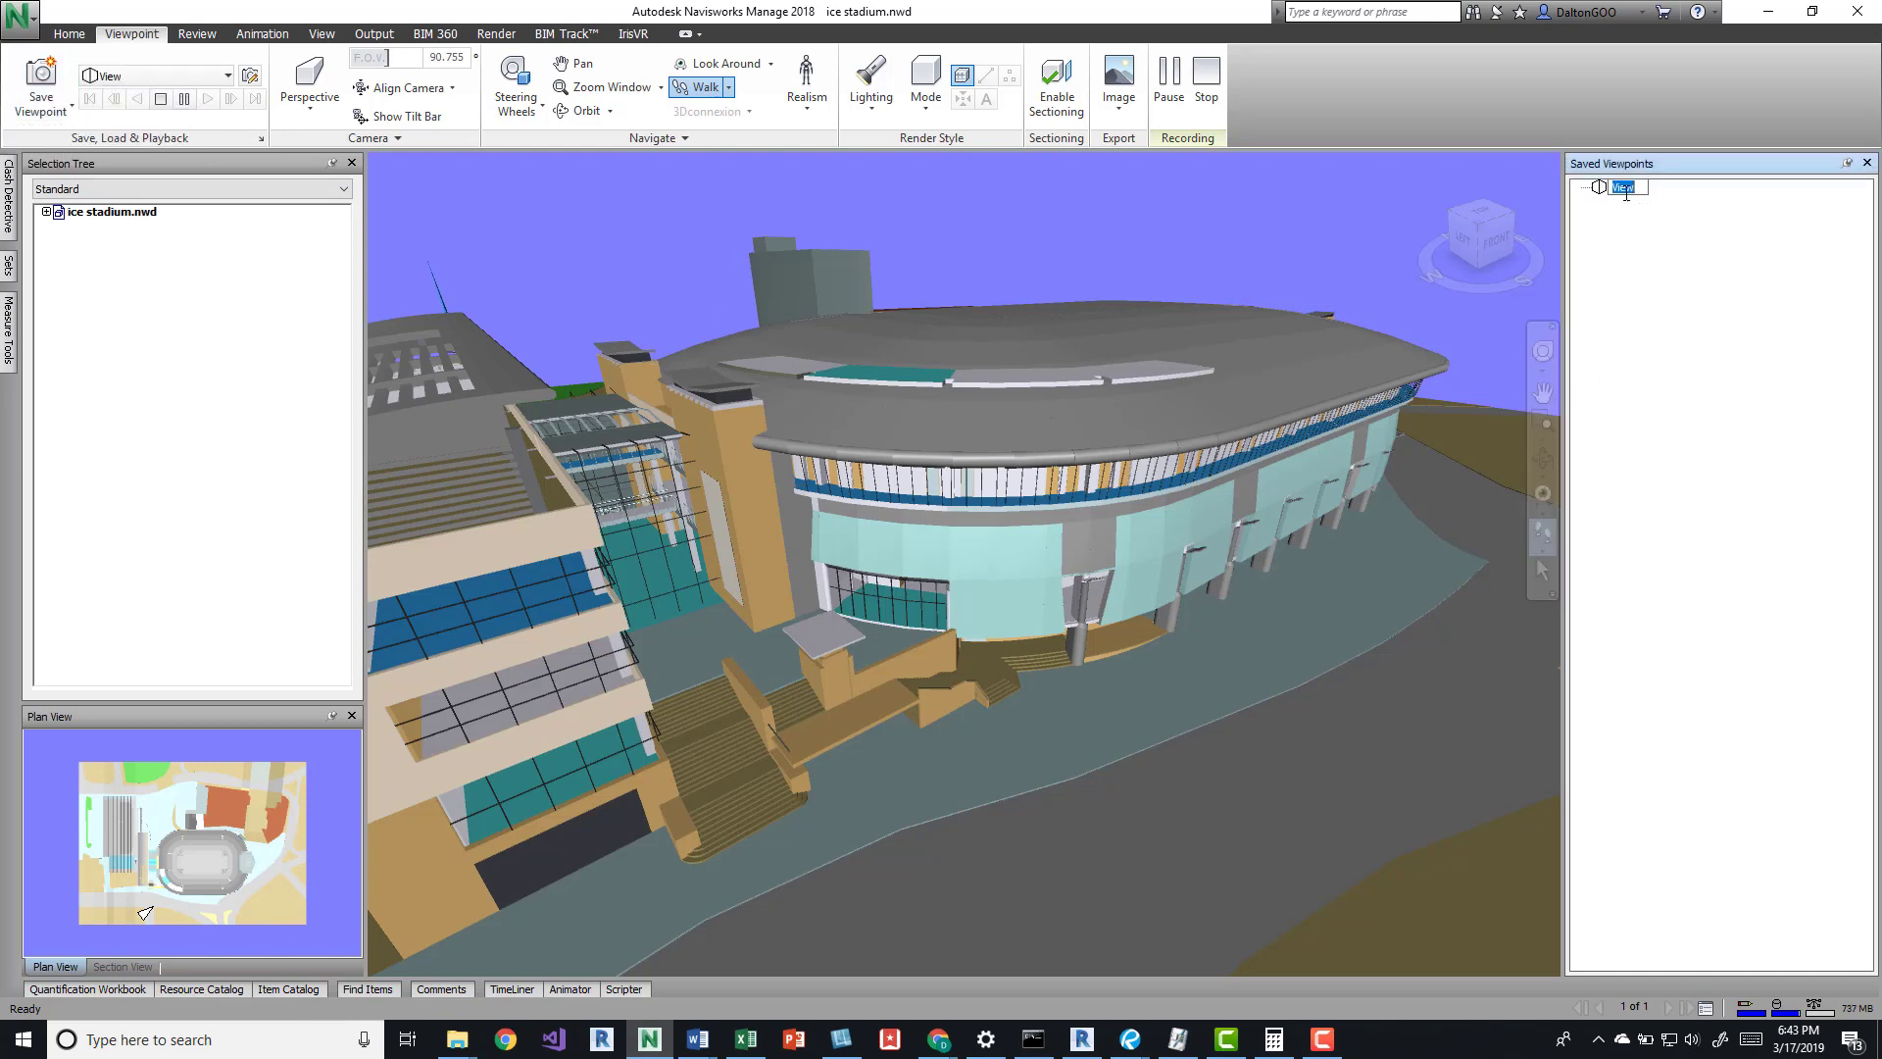
text(Open/Save)
key(Return)
click(1686, 227)
Look over the hide, override and scene options available for the LEVEL 5 roof, and clear the selection
drag(991, 278, 456, 336)
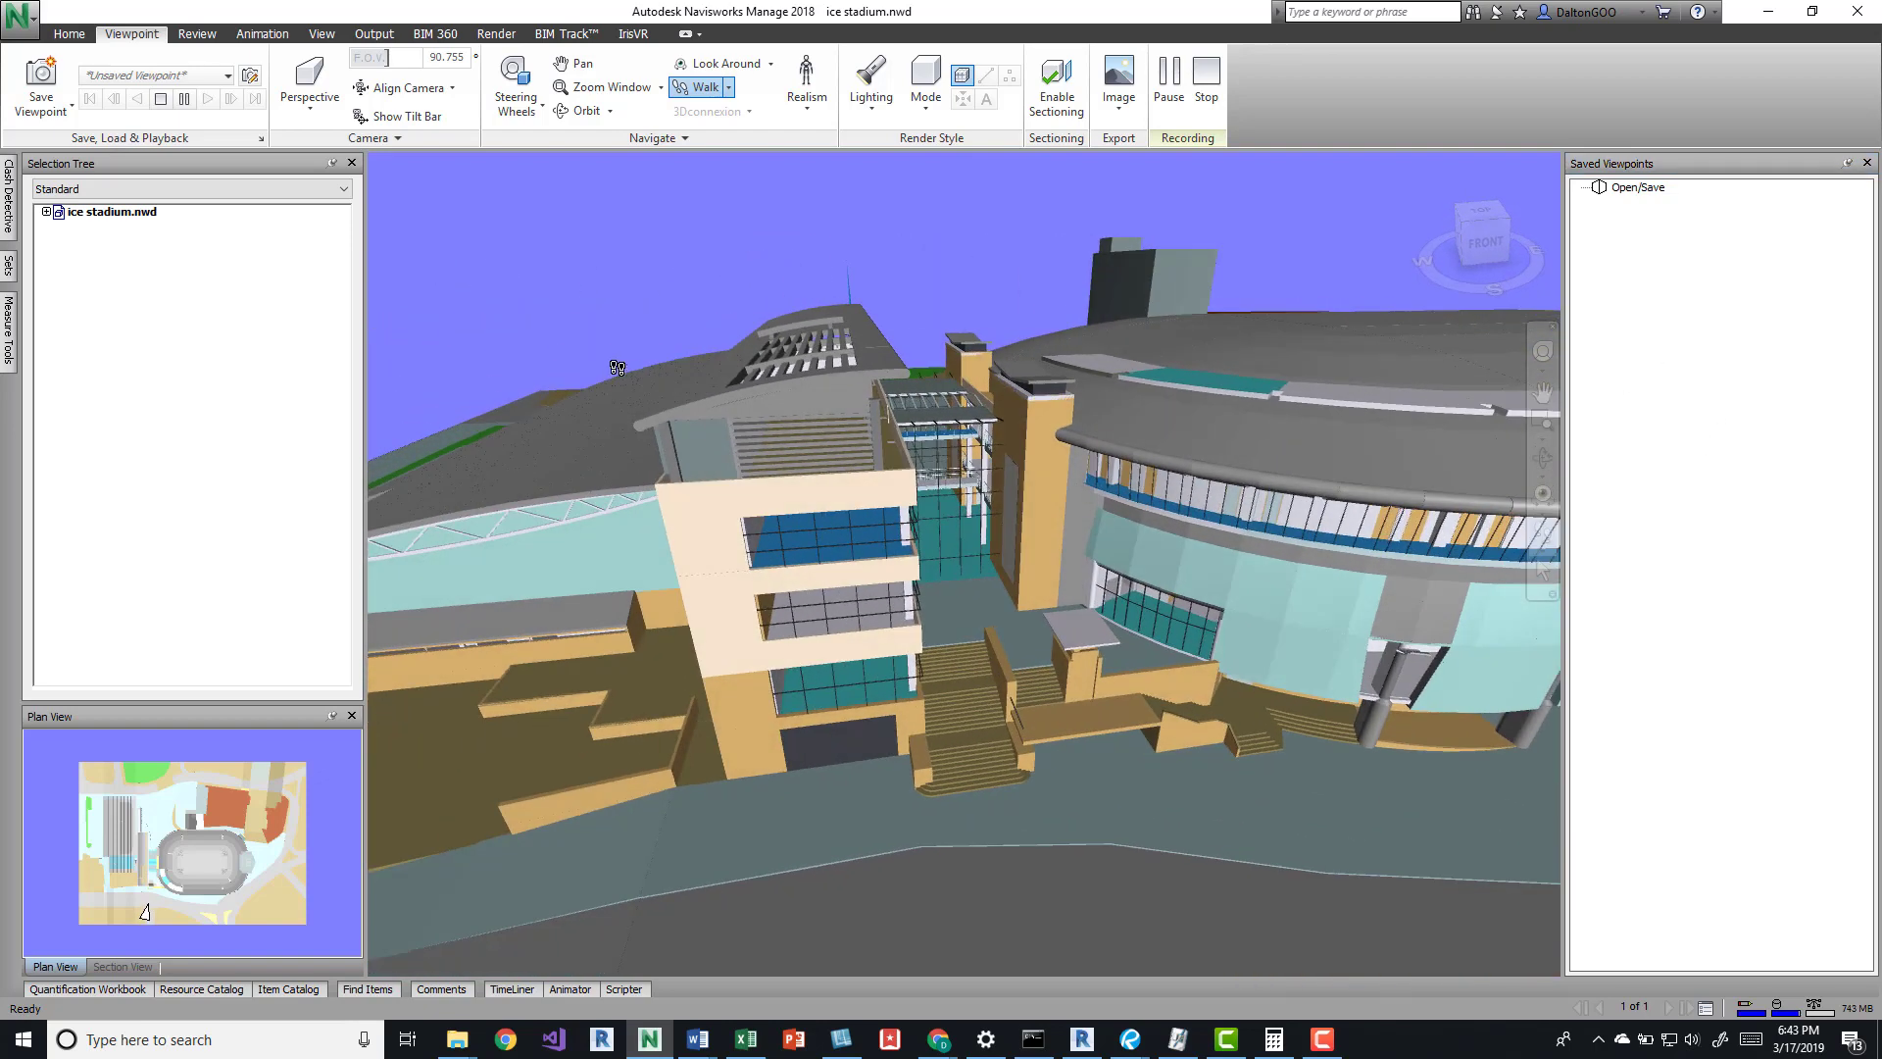
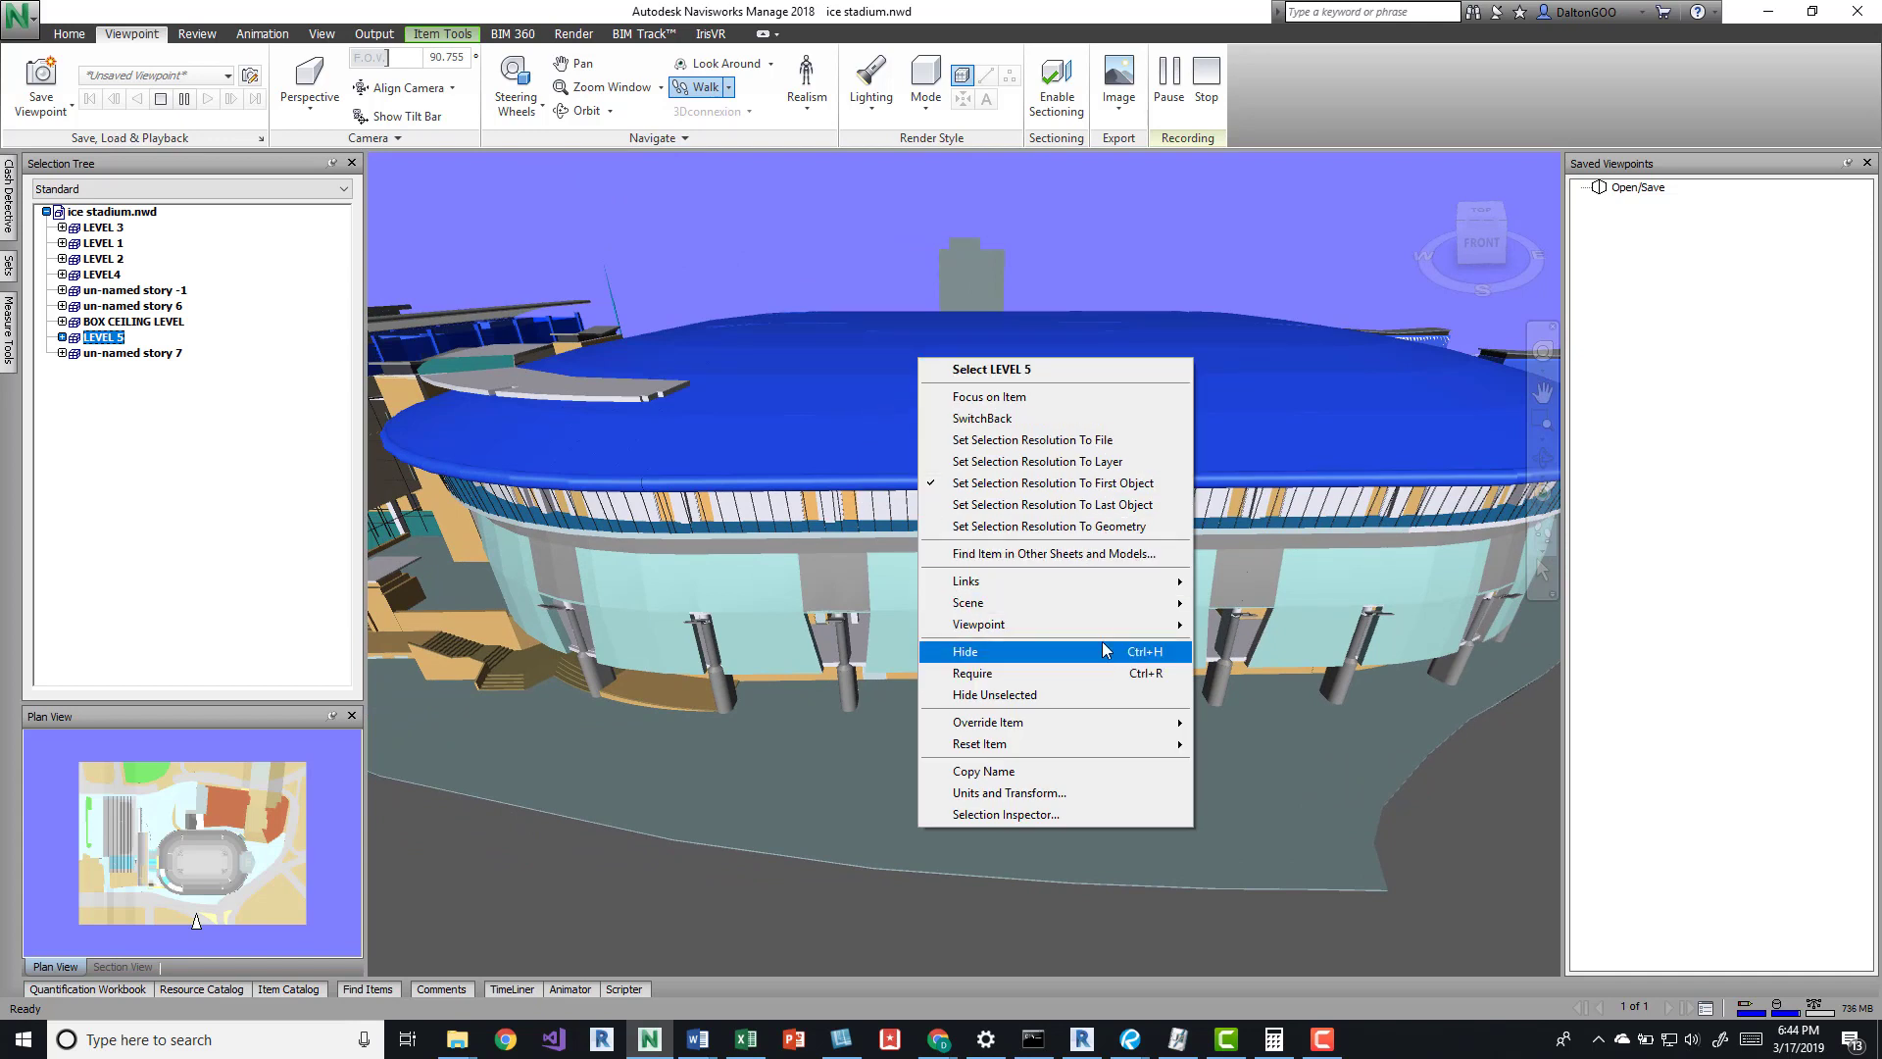
mouse_move(1084, 734)
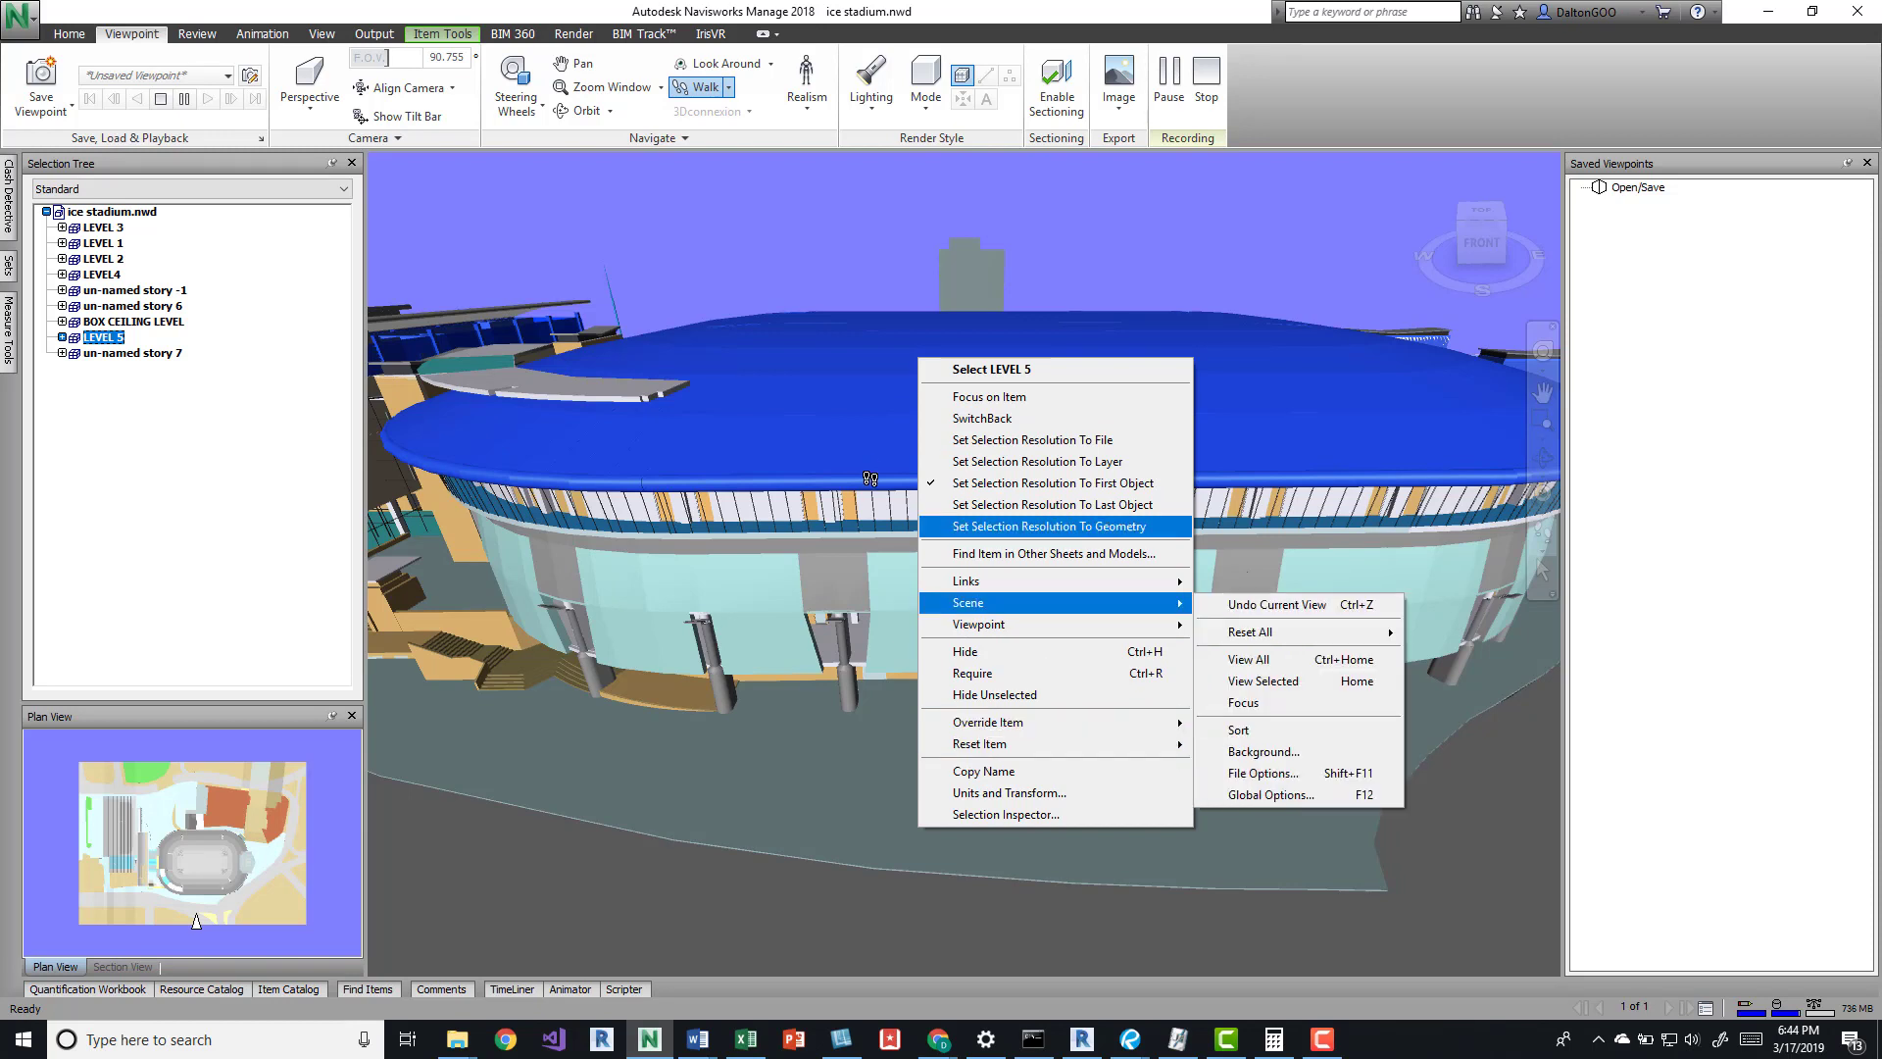
key(Escape)
key(Escape)
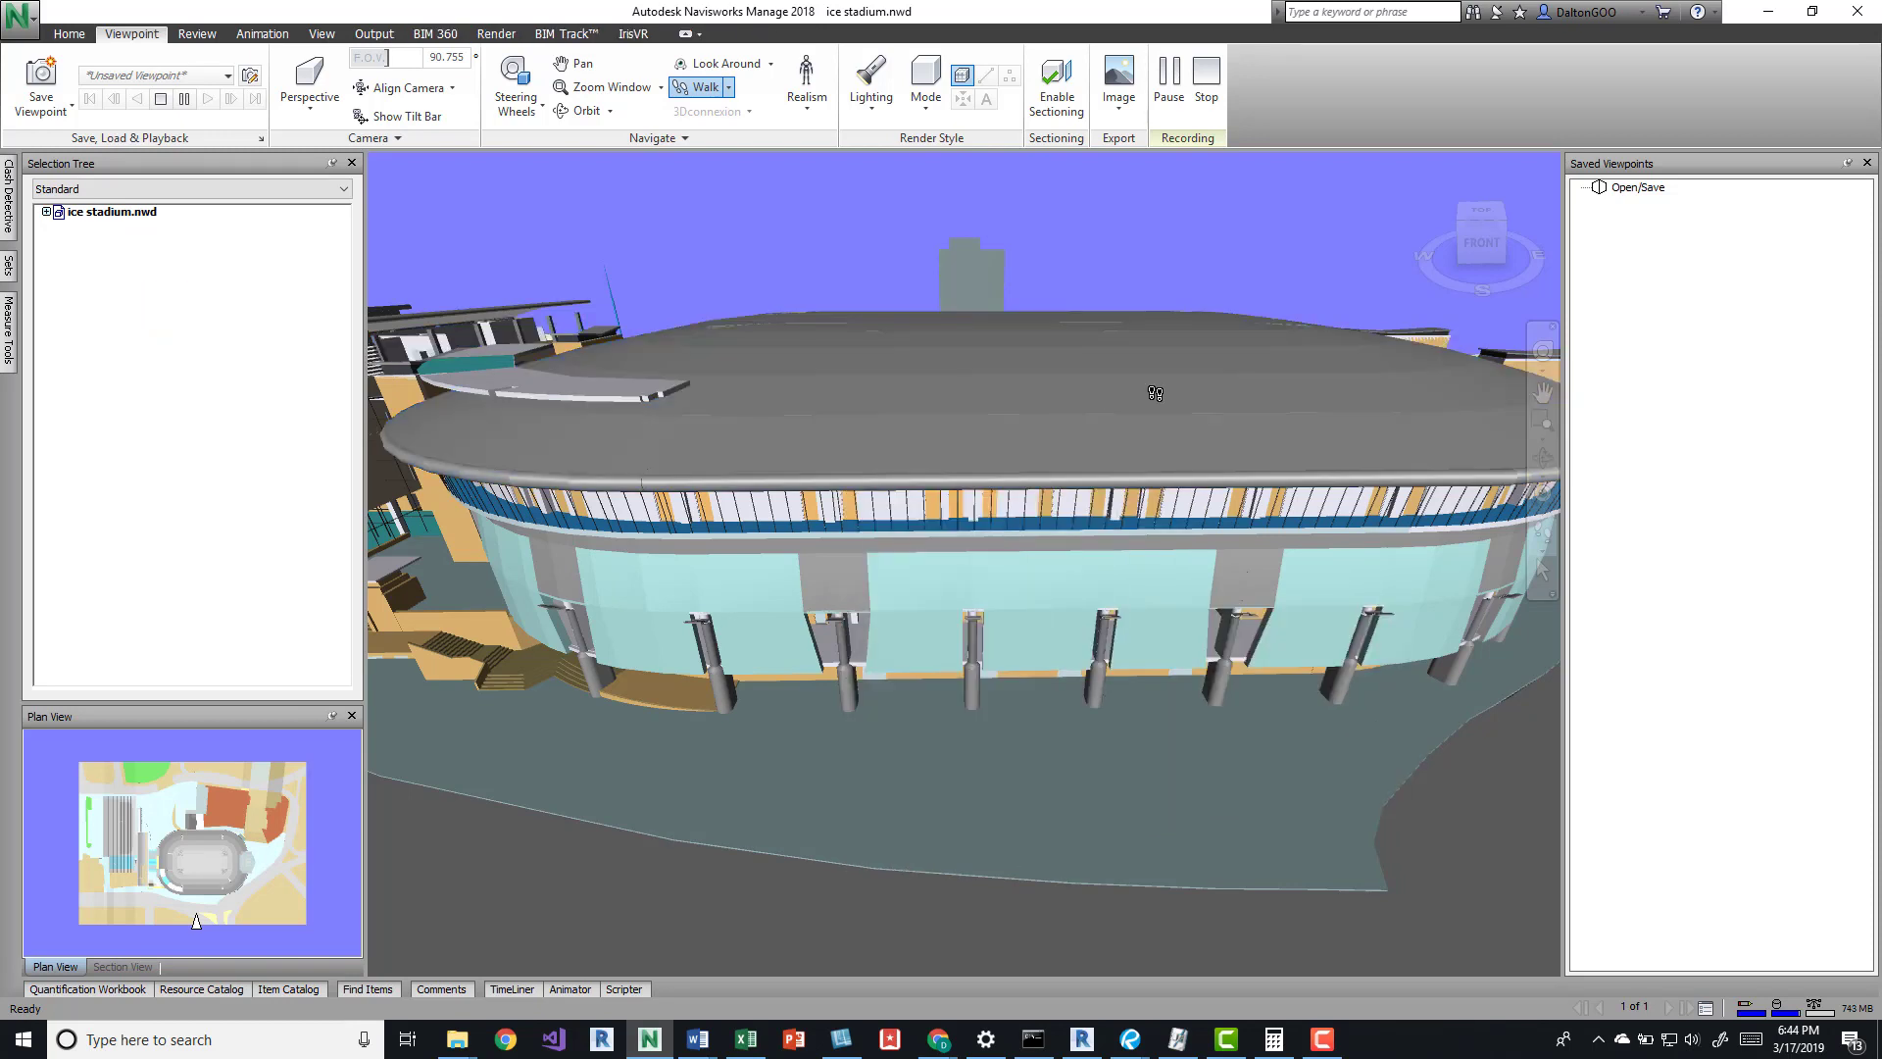
Select the LEVEL 5 roof, review its transform and appearance tools, and deselect it
click(1542, 567)
click(1108, 397)
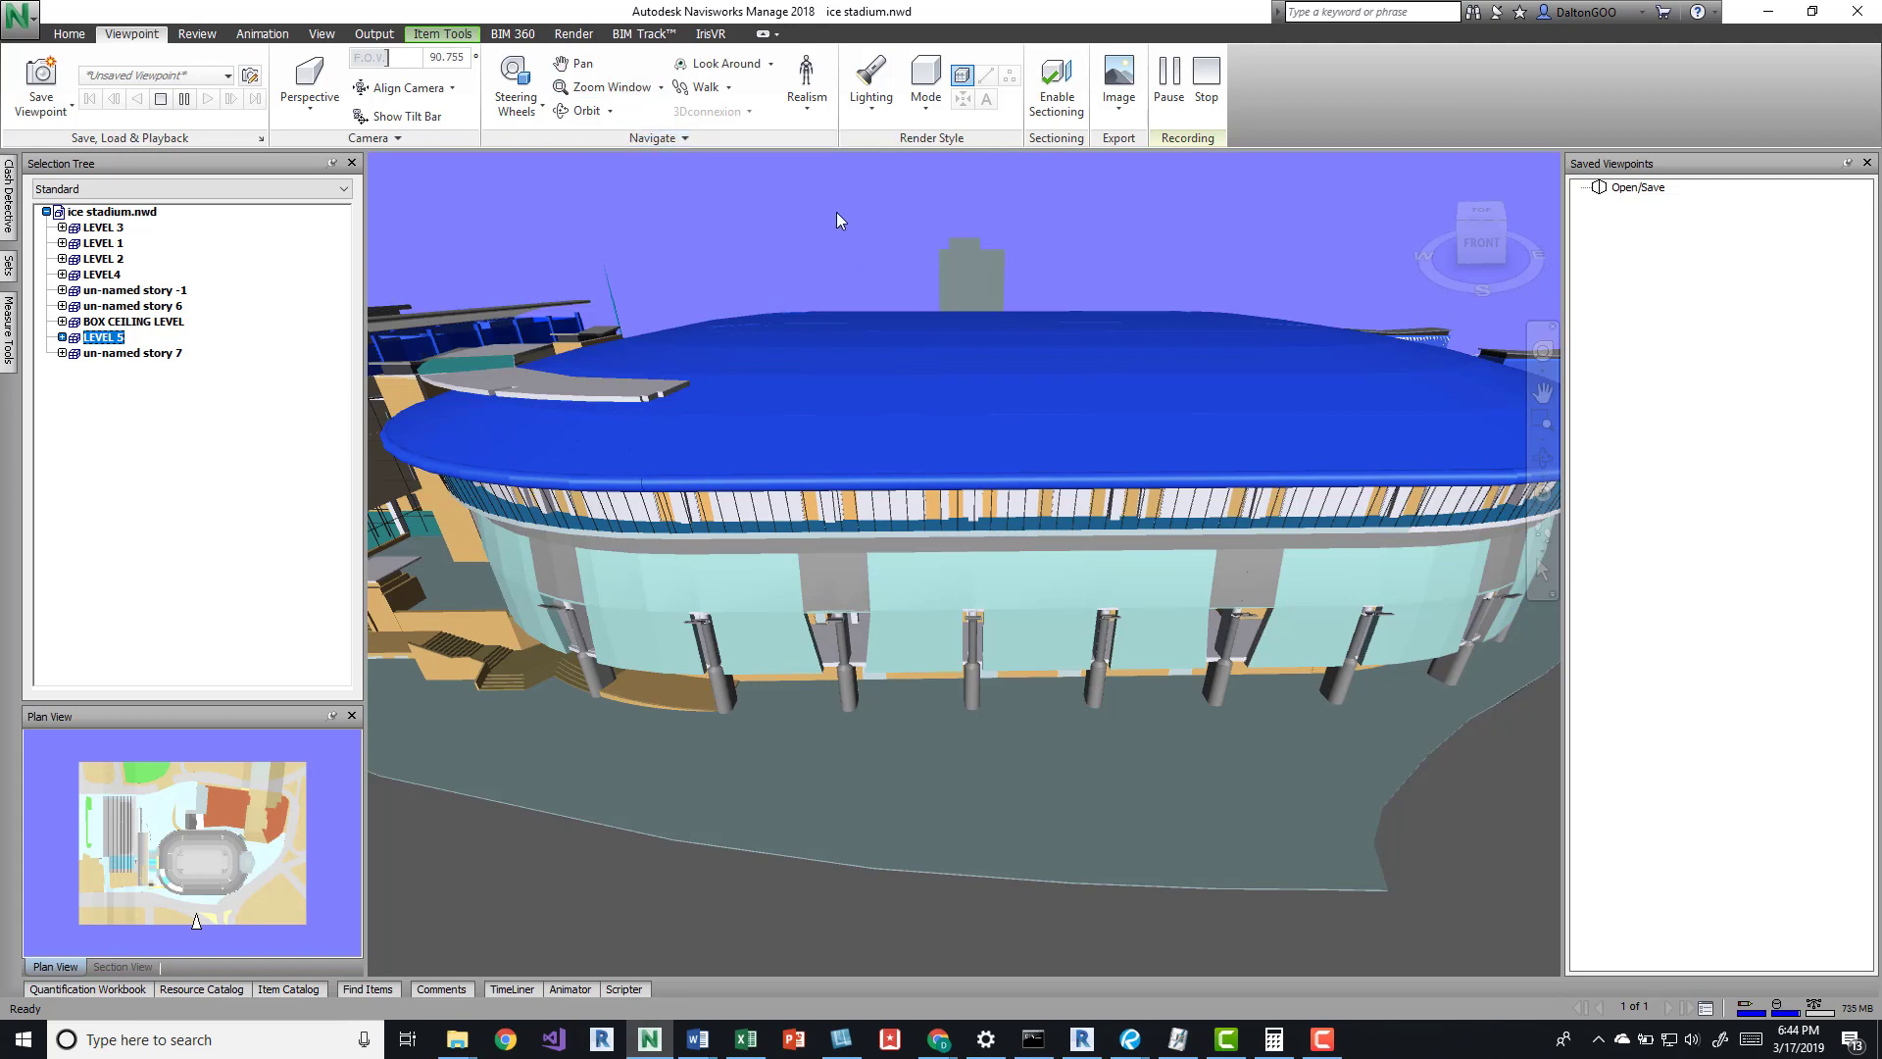
click(437, 35)
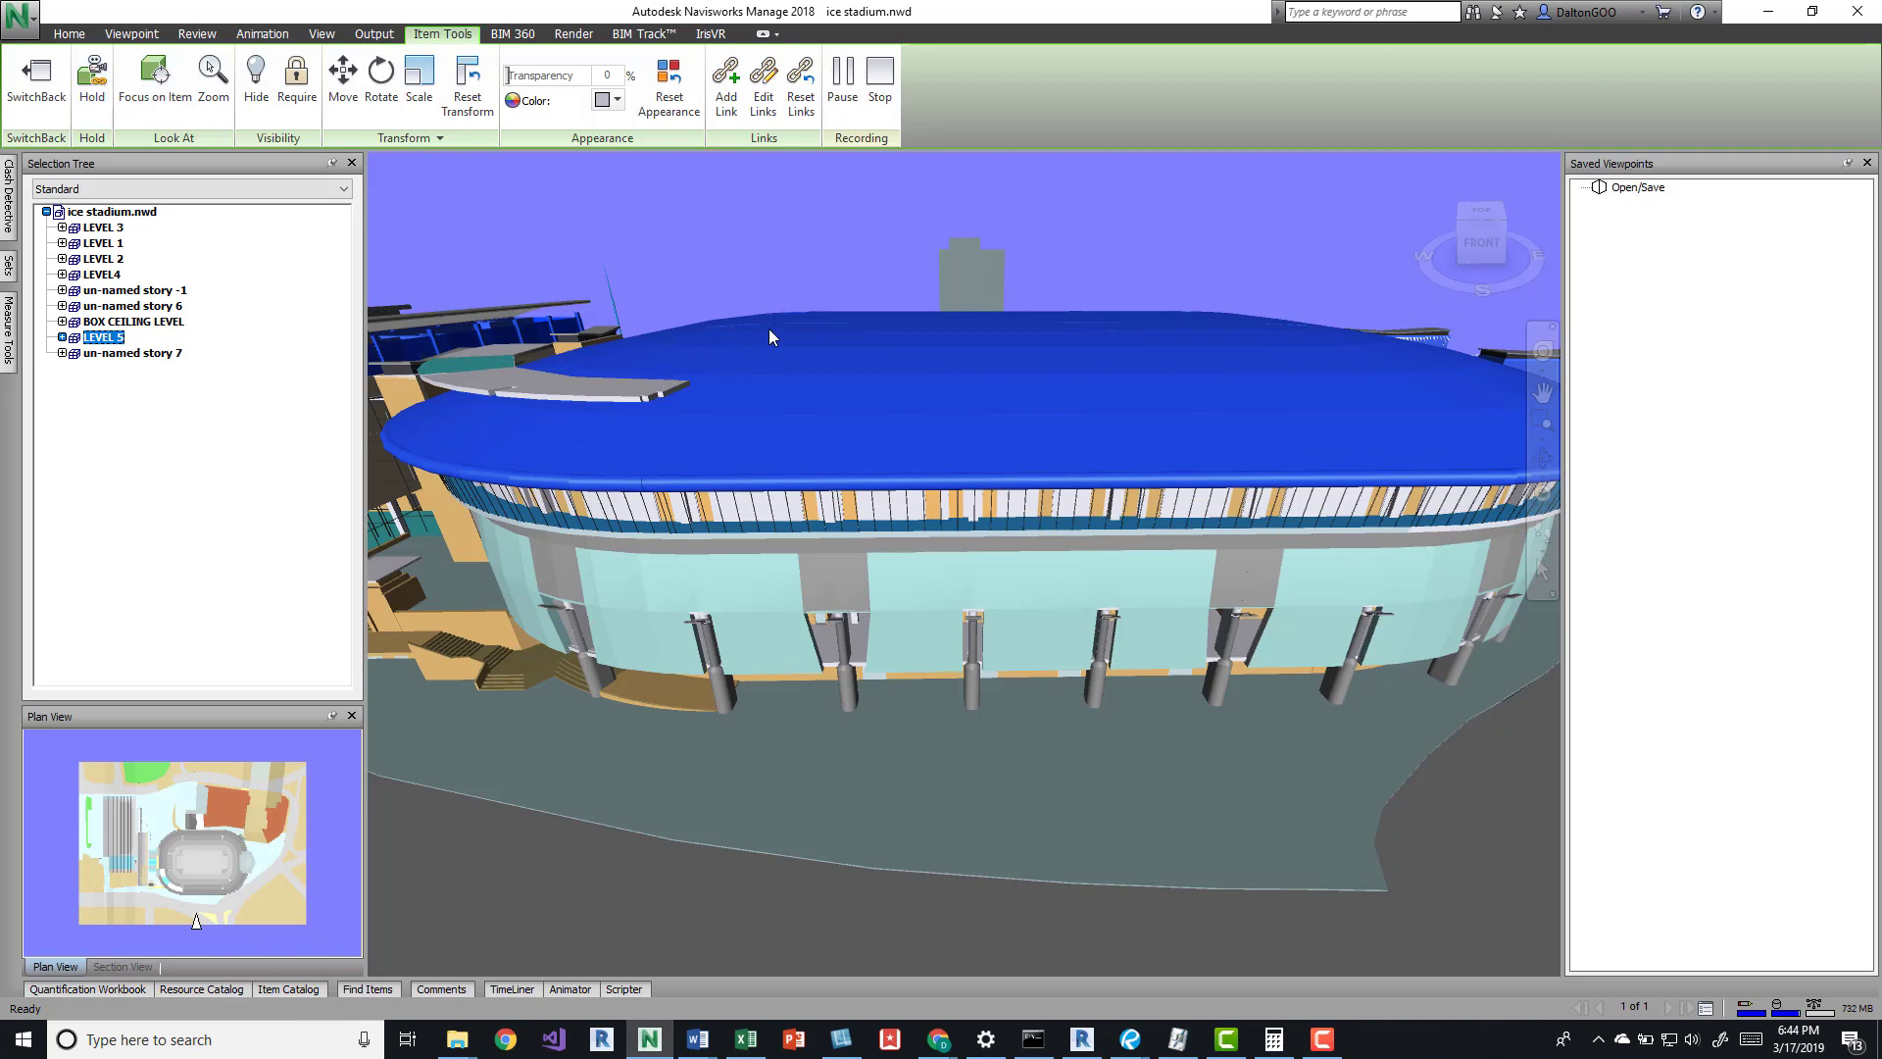
mouse_move(824, 374)
click(1057, 227)
Override the color of the stadium's LEVEL 5 roof to red and clear the selection
click(1111, 394)
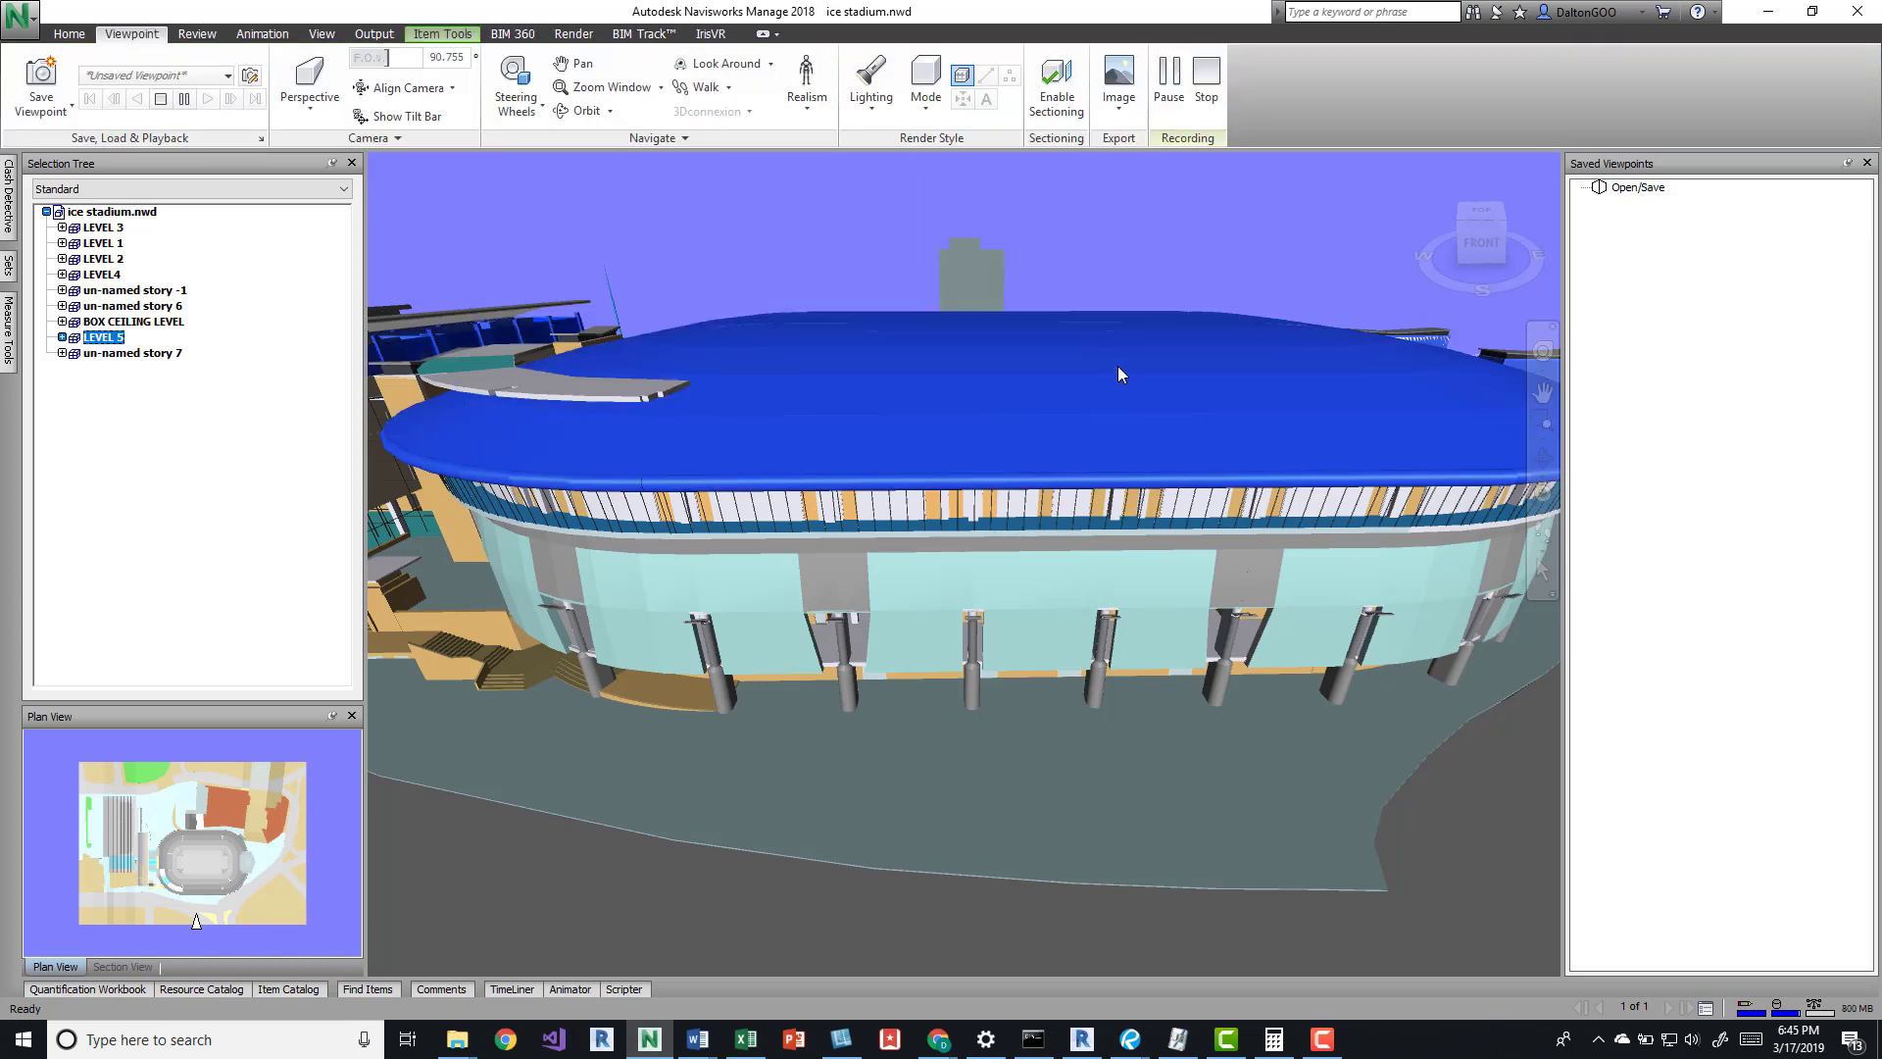
click(453, 39)
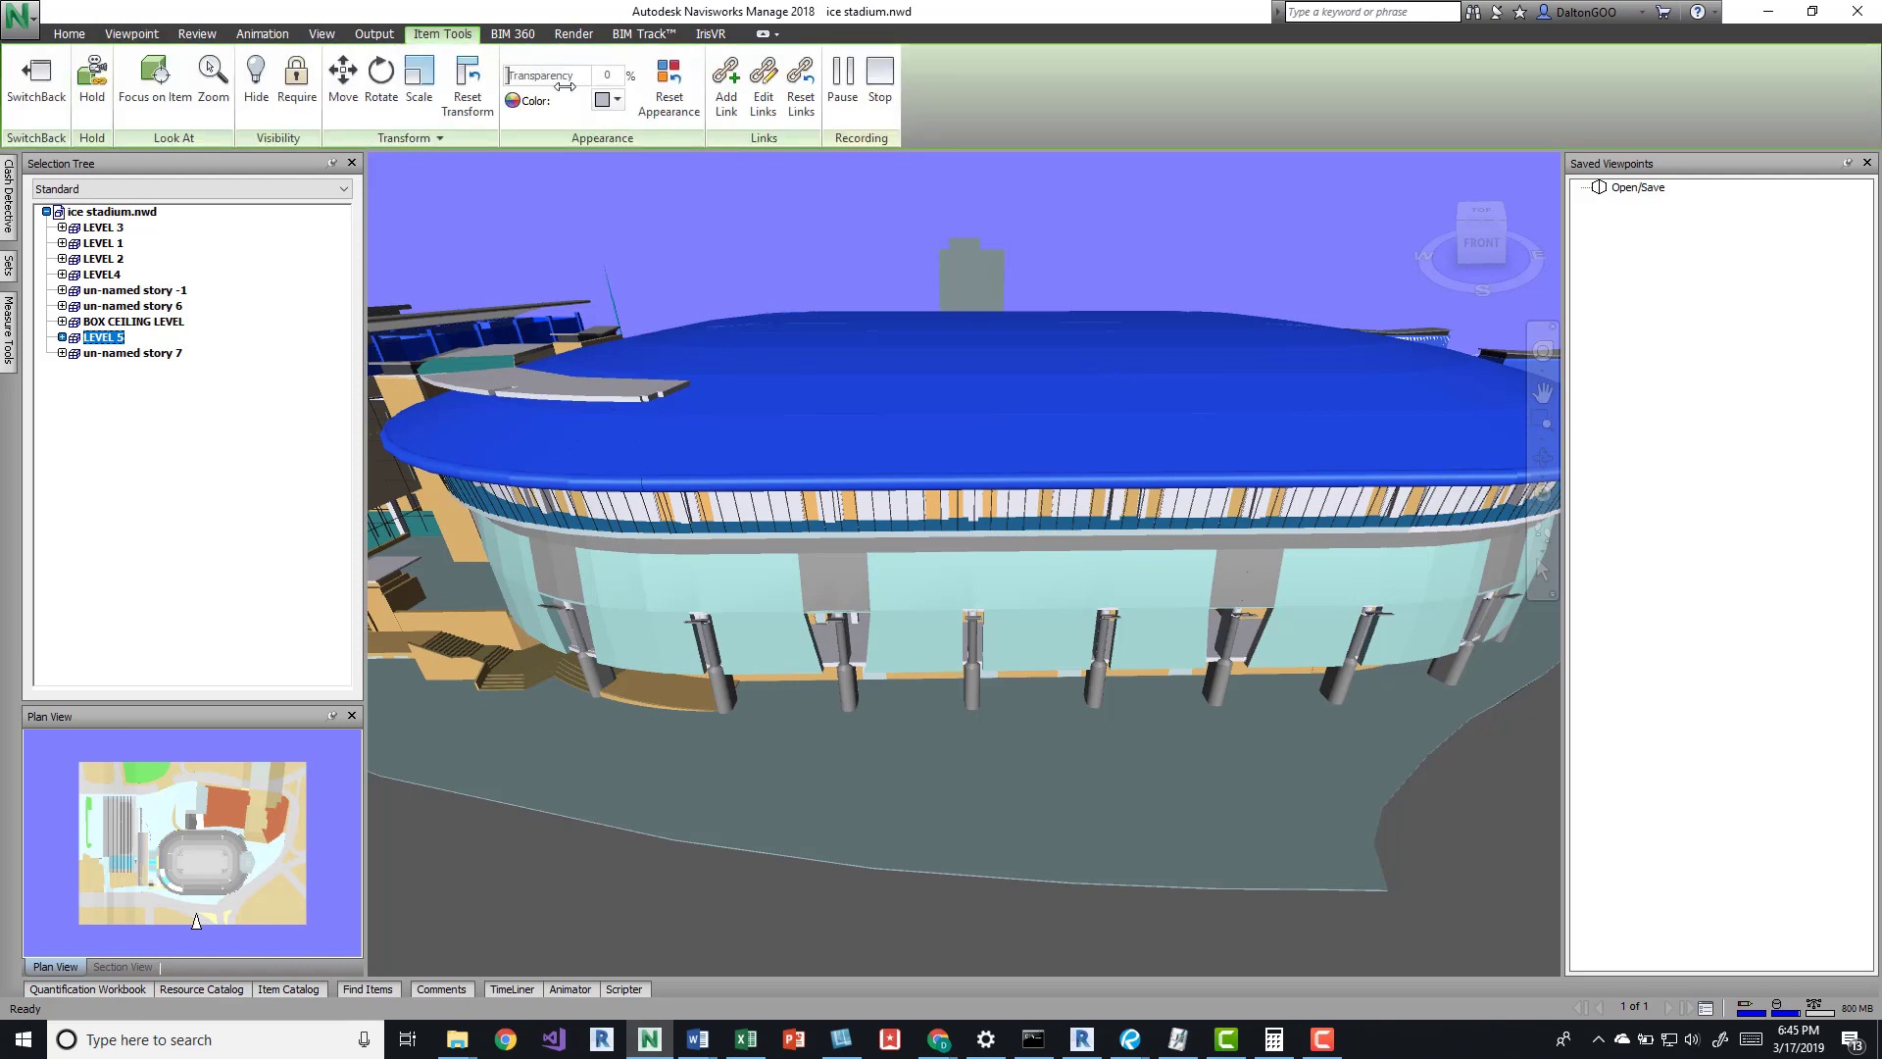
click(616, 100)
click(602, 163)
click(1106, 223)
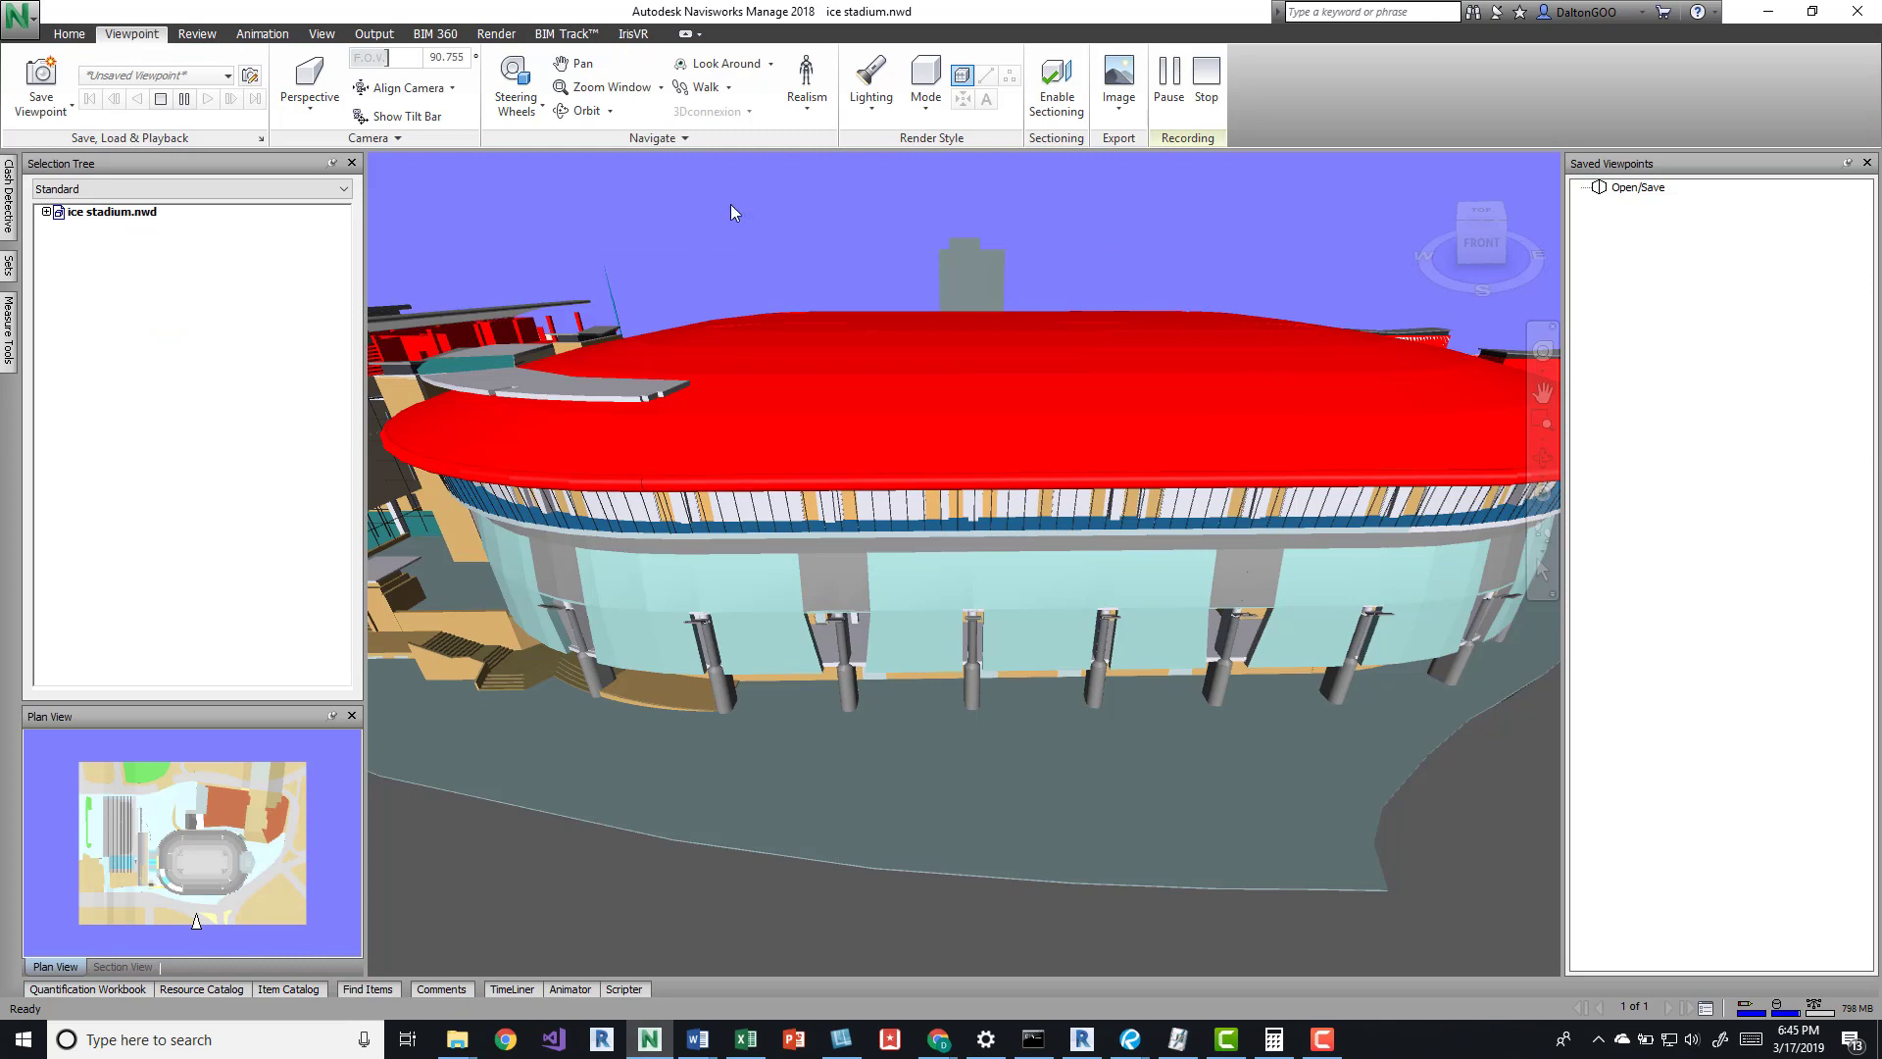
Save the front view with the red roof as a second viewpoint, keeping its default name
click(41, 83)
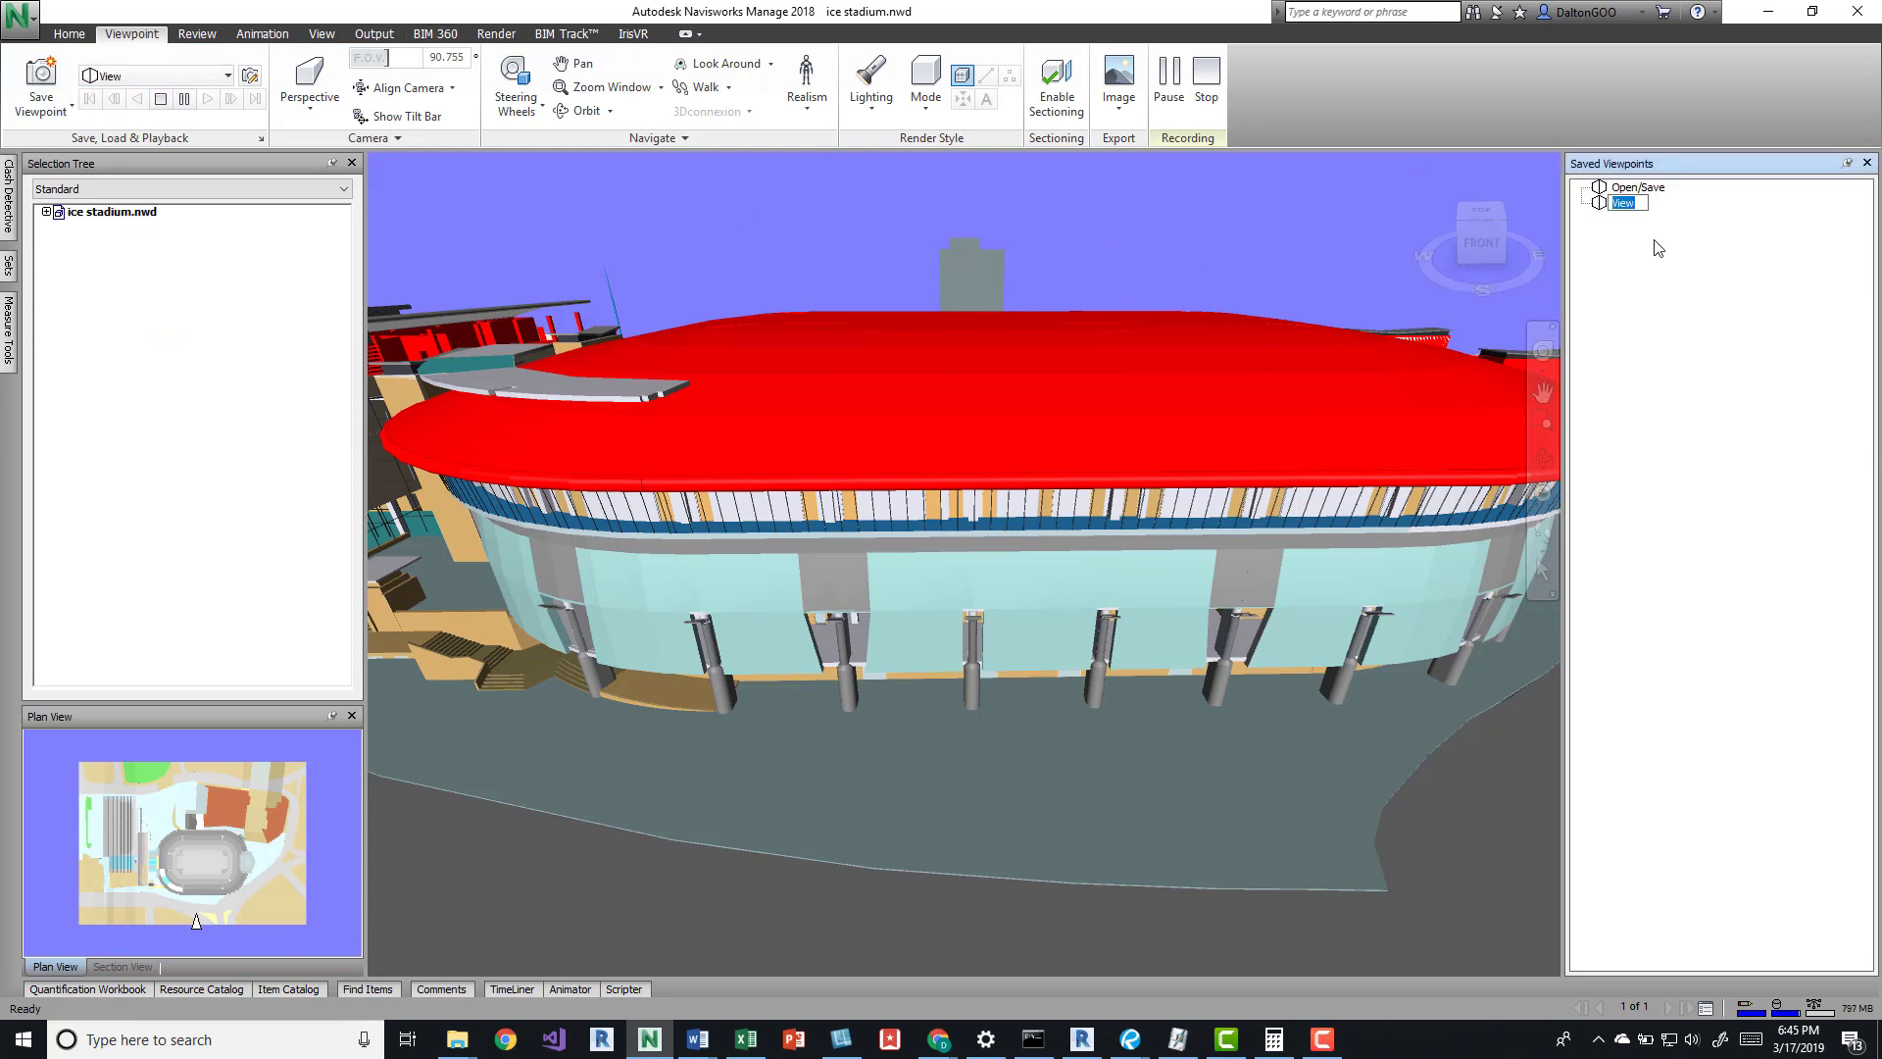
right_click(1609, 202)
Add a new folder to the saved viewpoints and delete it again
right_click(1618, 205)
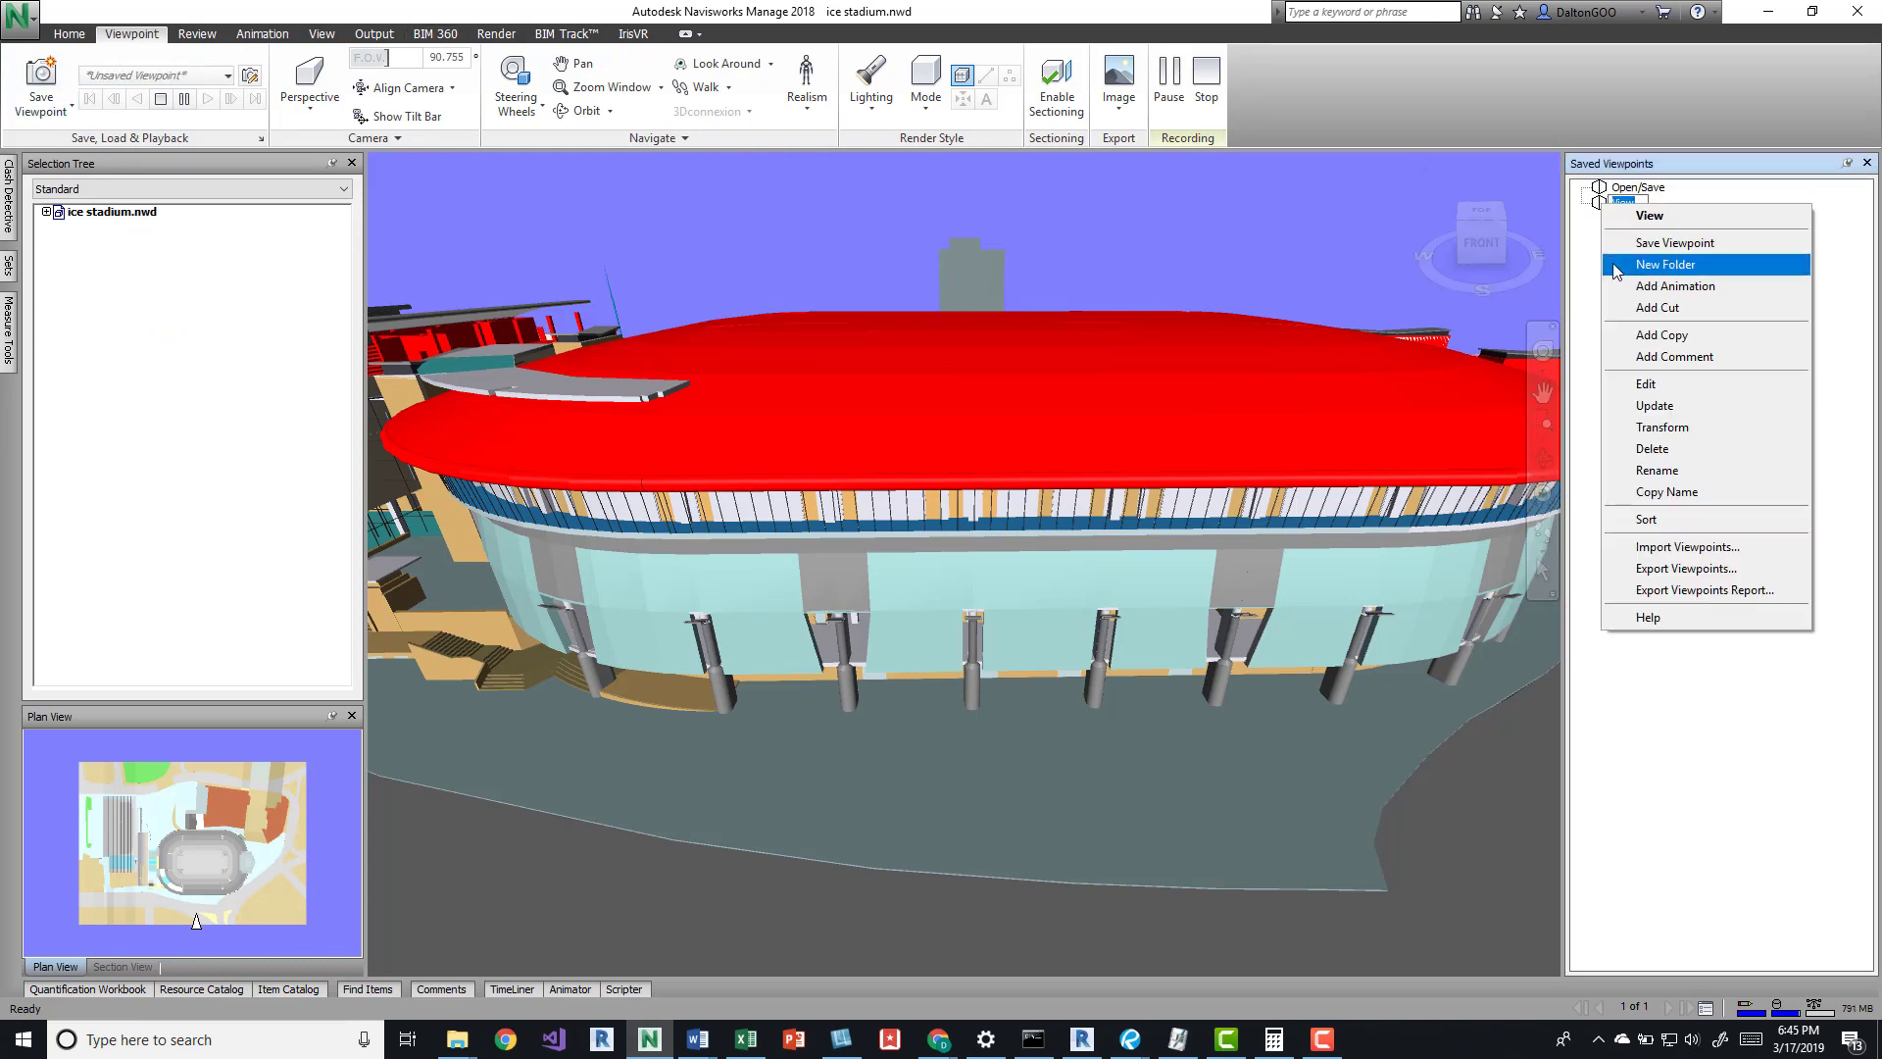
click(1633, 228)
right_click(1608, 208)
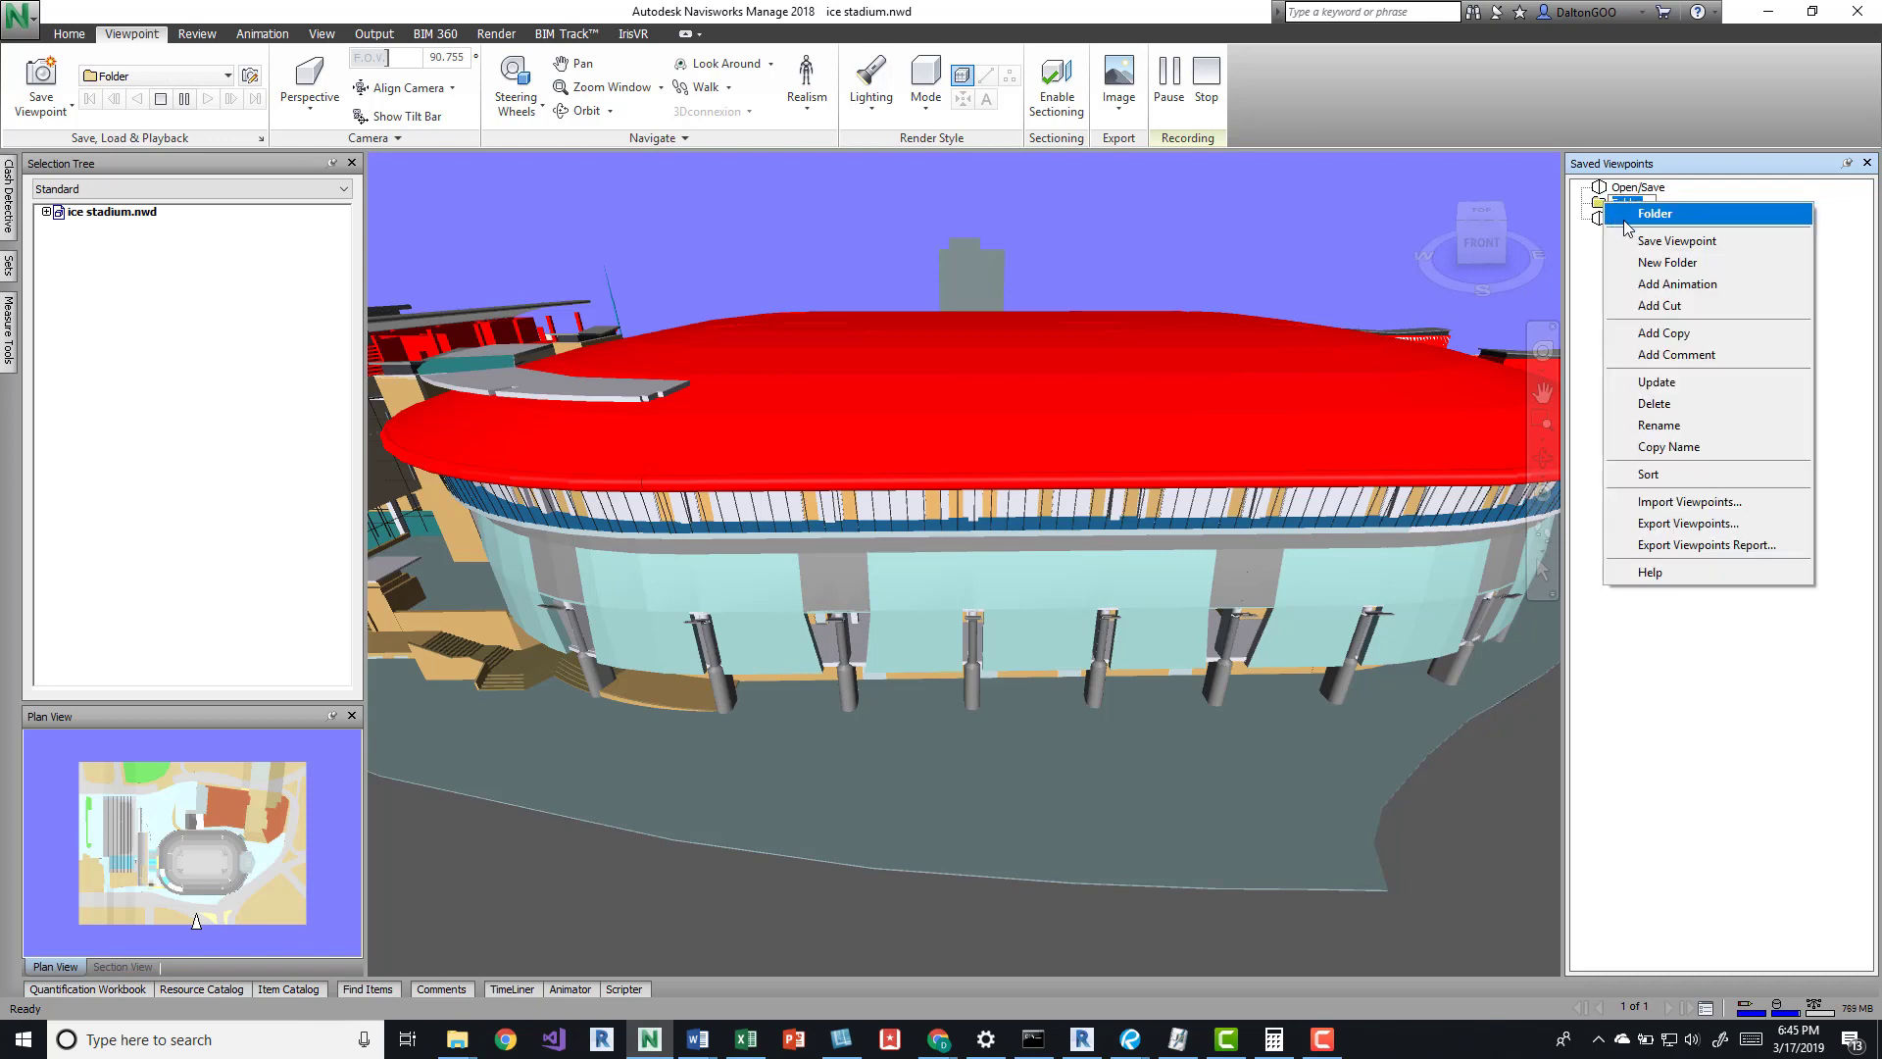
click(1679, 406)
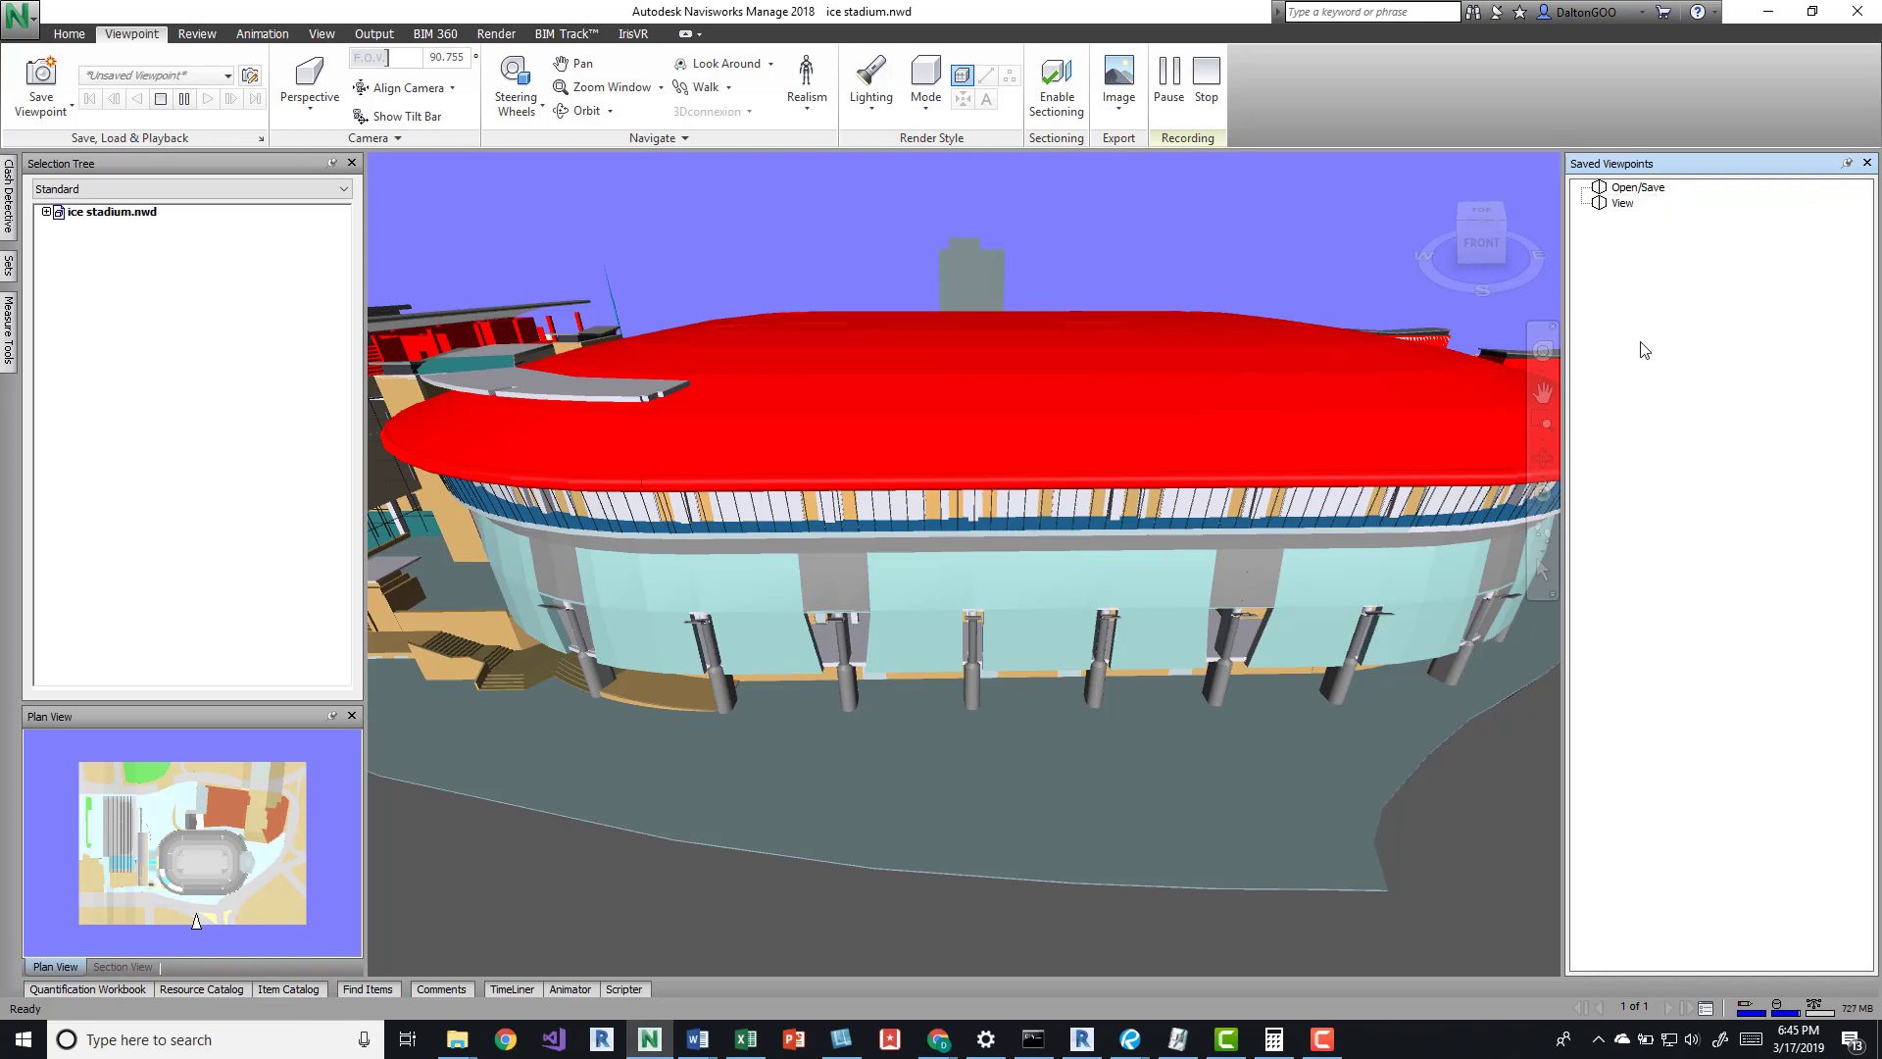
Review the View viewpoint's edit settings, including its saved attributes, and compare the Open/Save and View viewpoints
right_click(1599, 202)
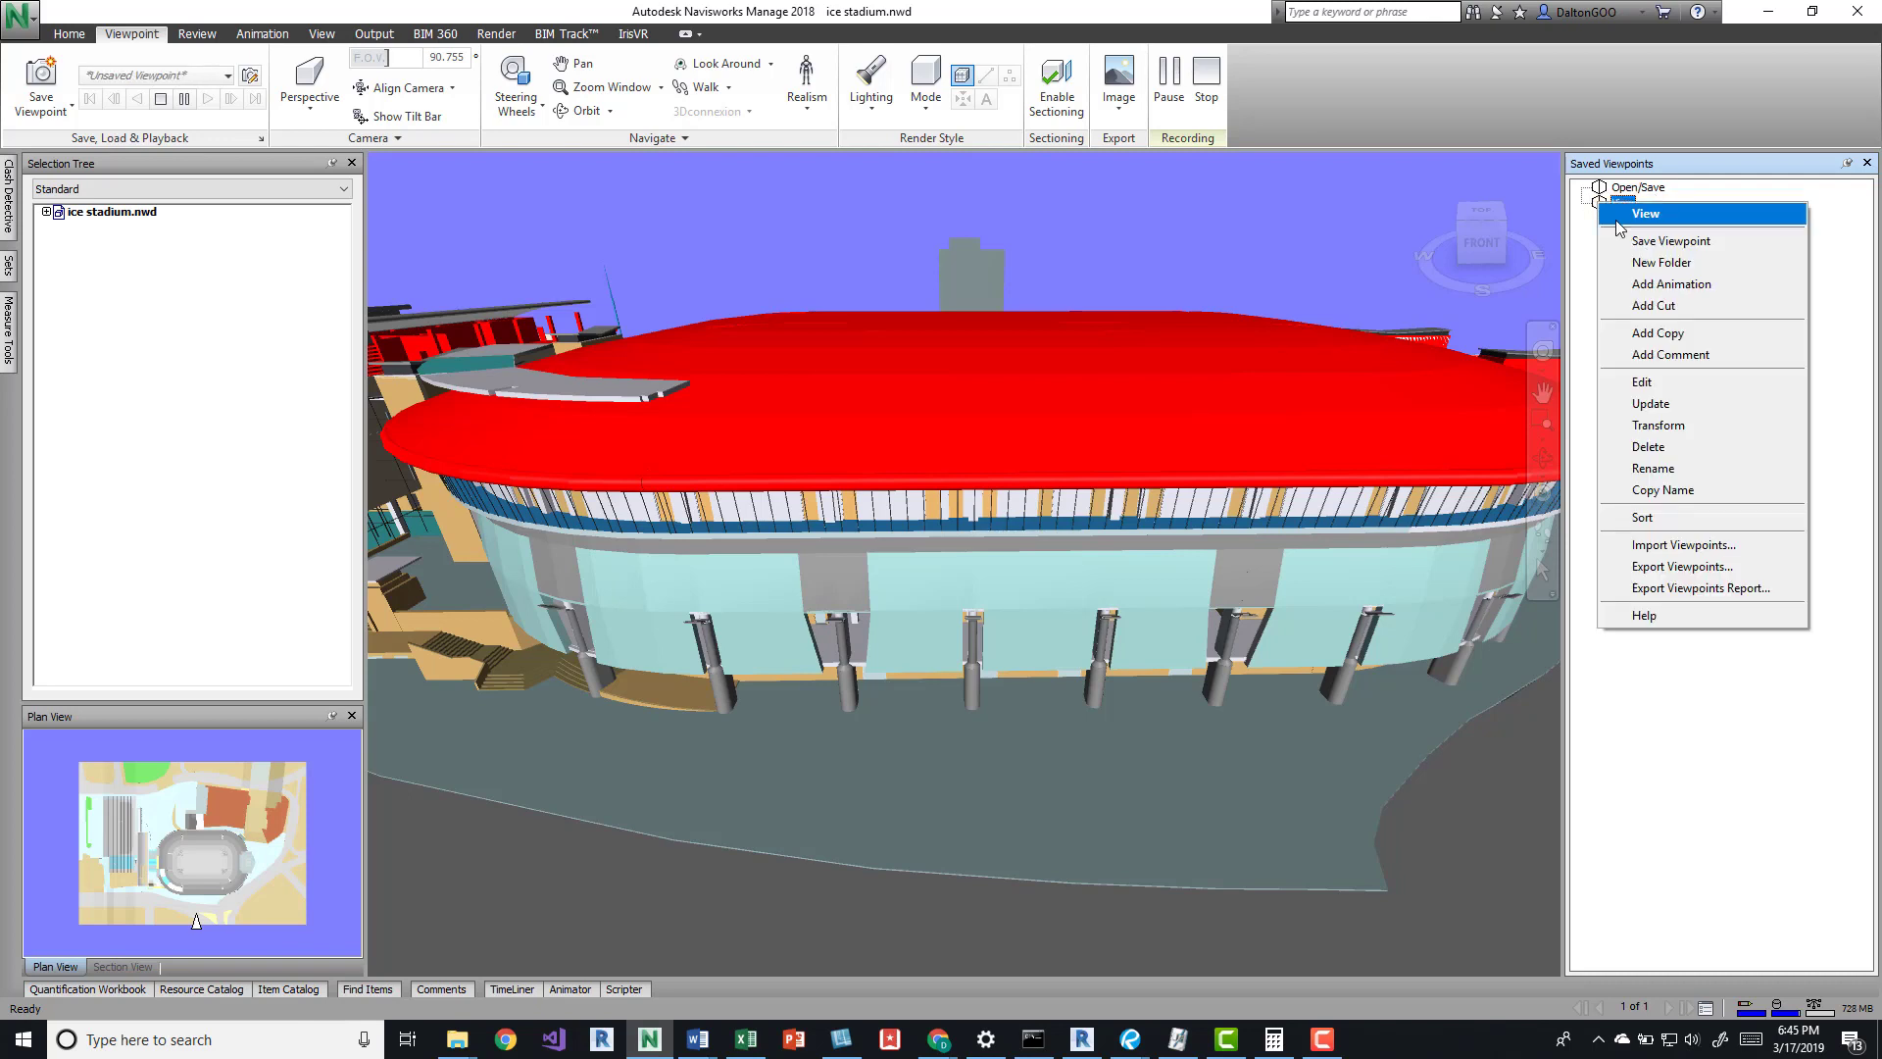
click(1643, 382)
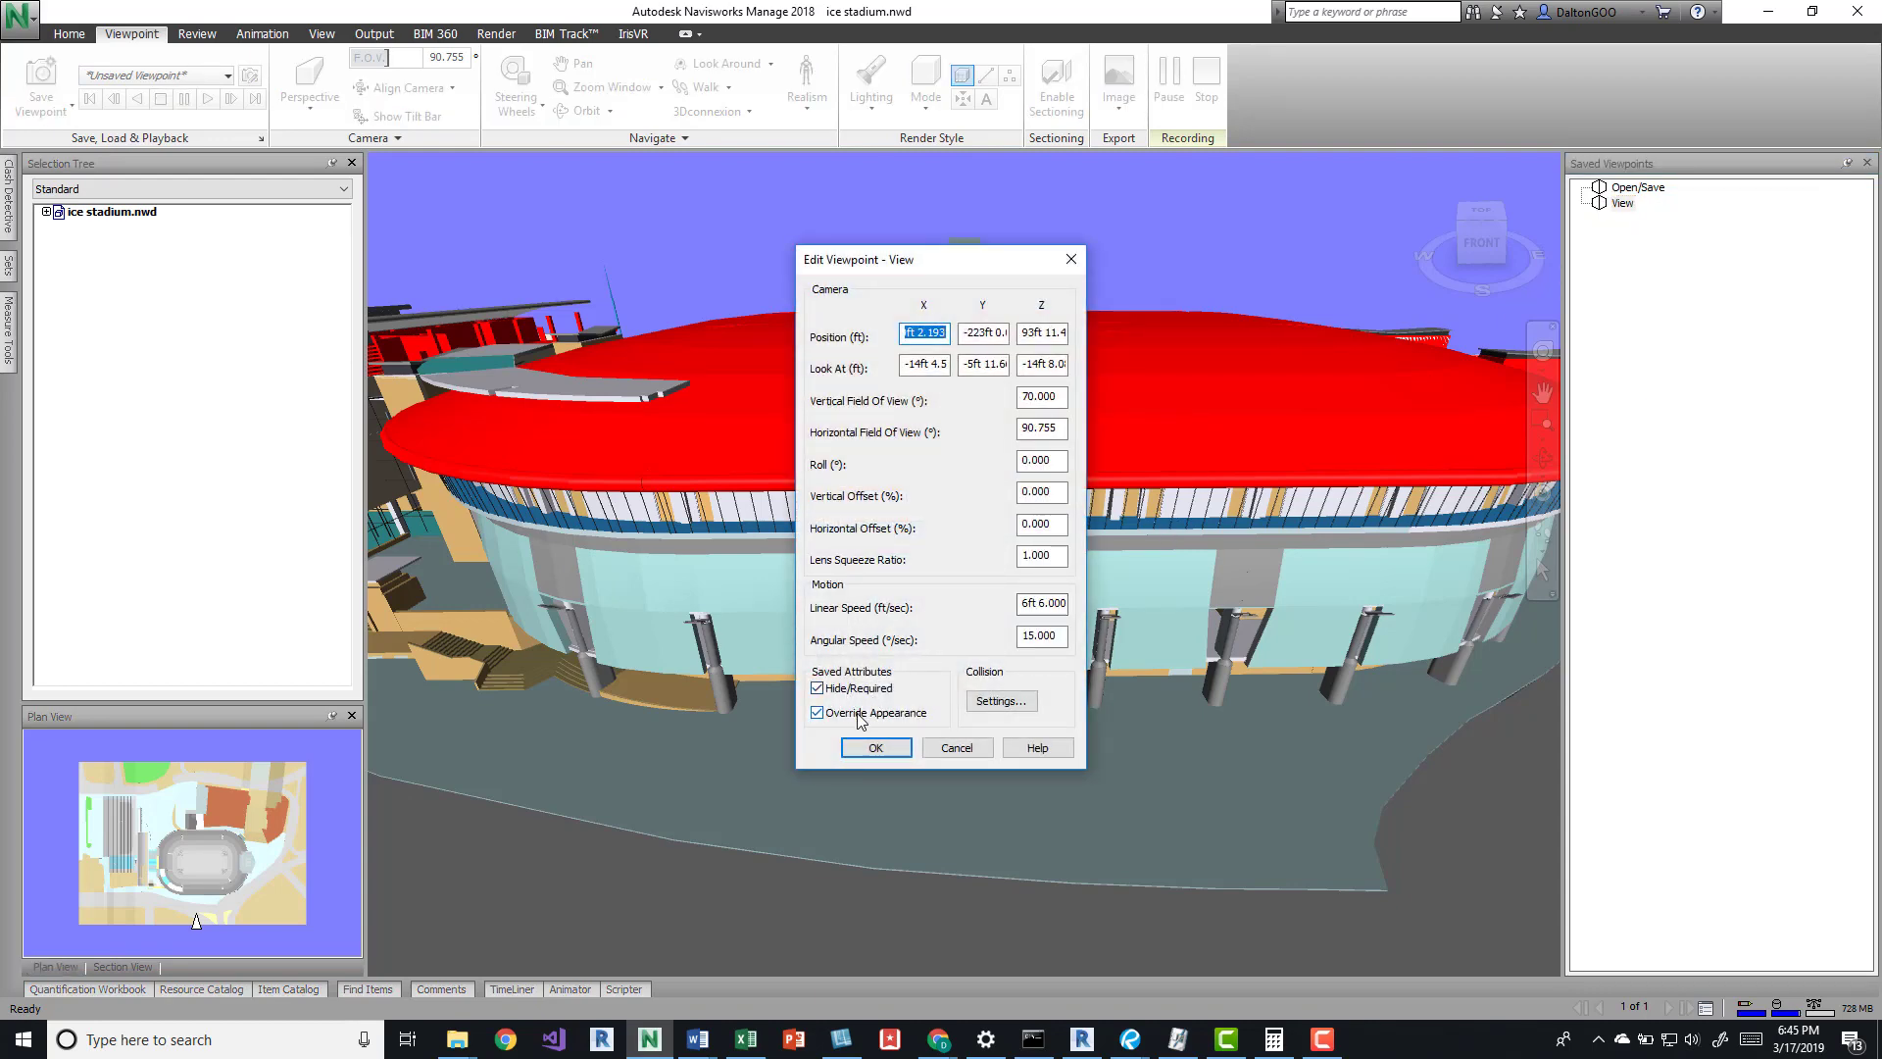
click(900, 753)
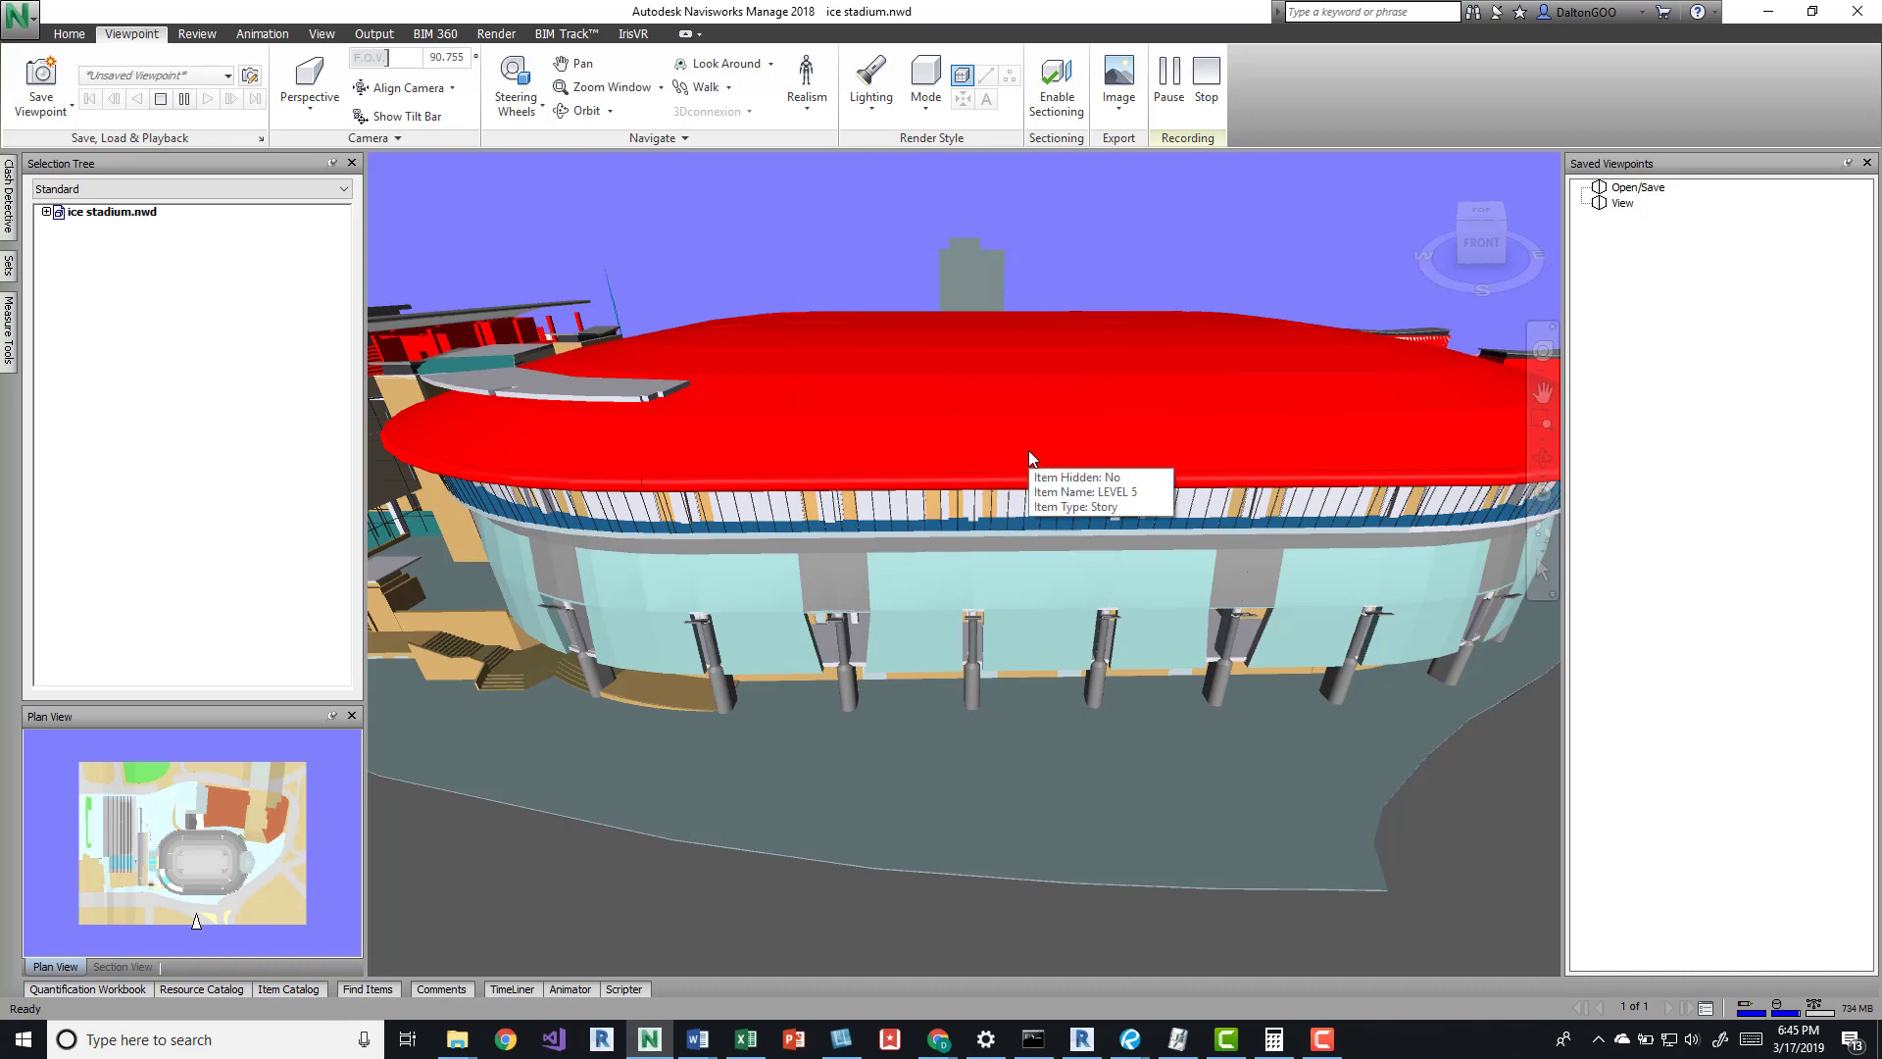
click(1647, 188)
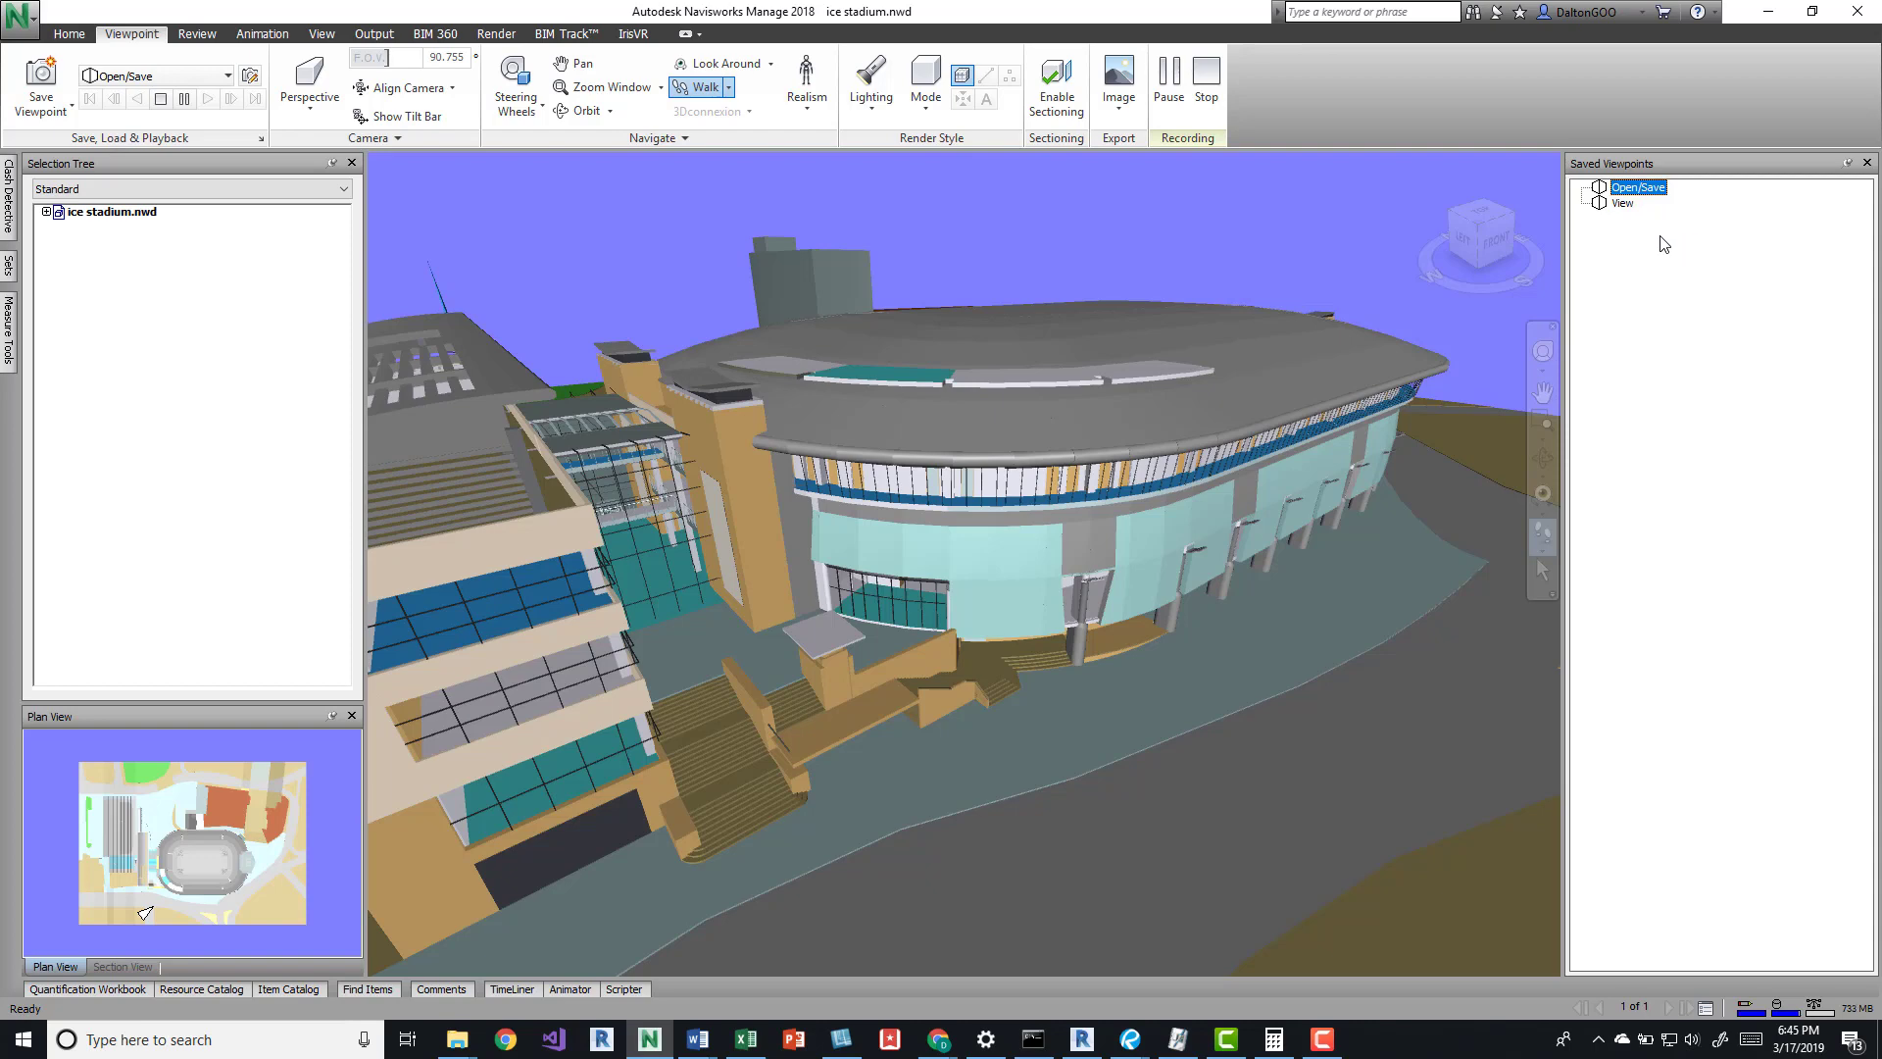
click(1622, 203)
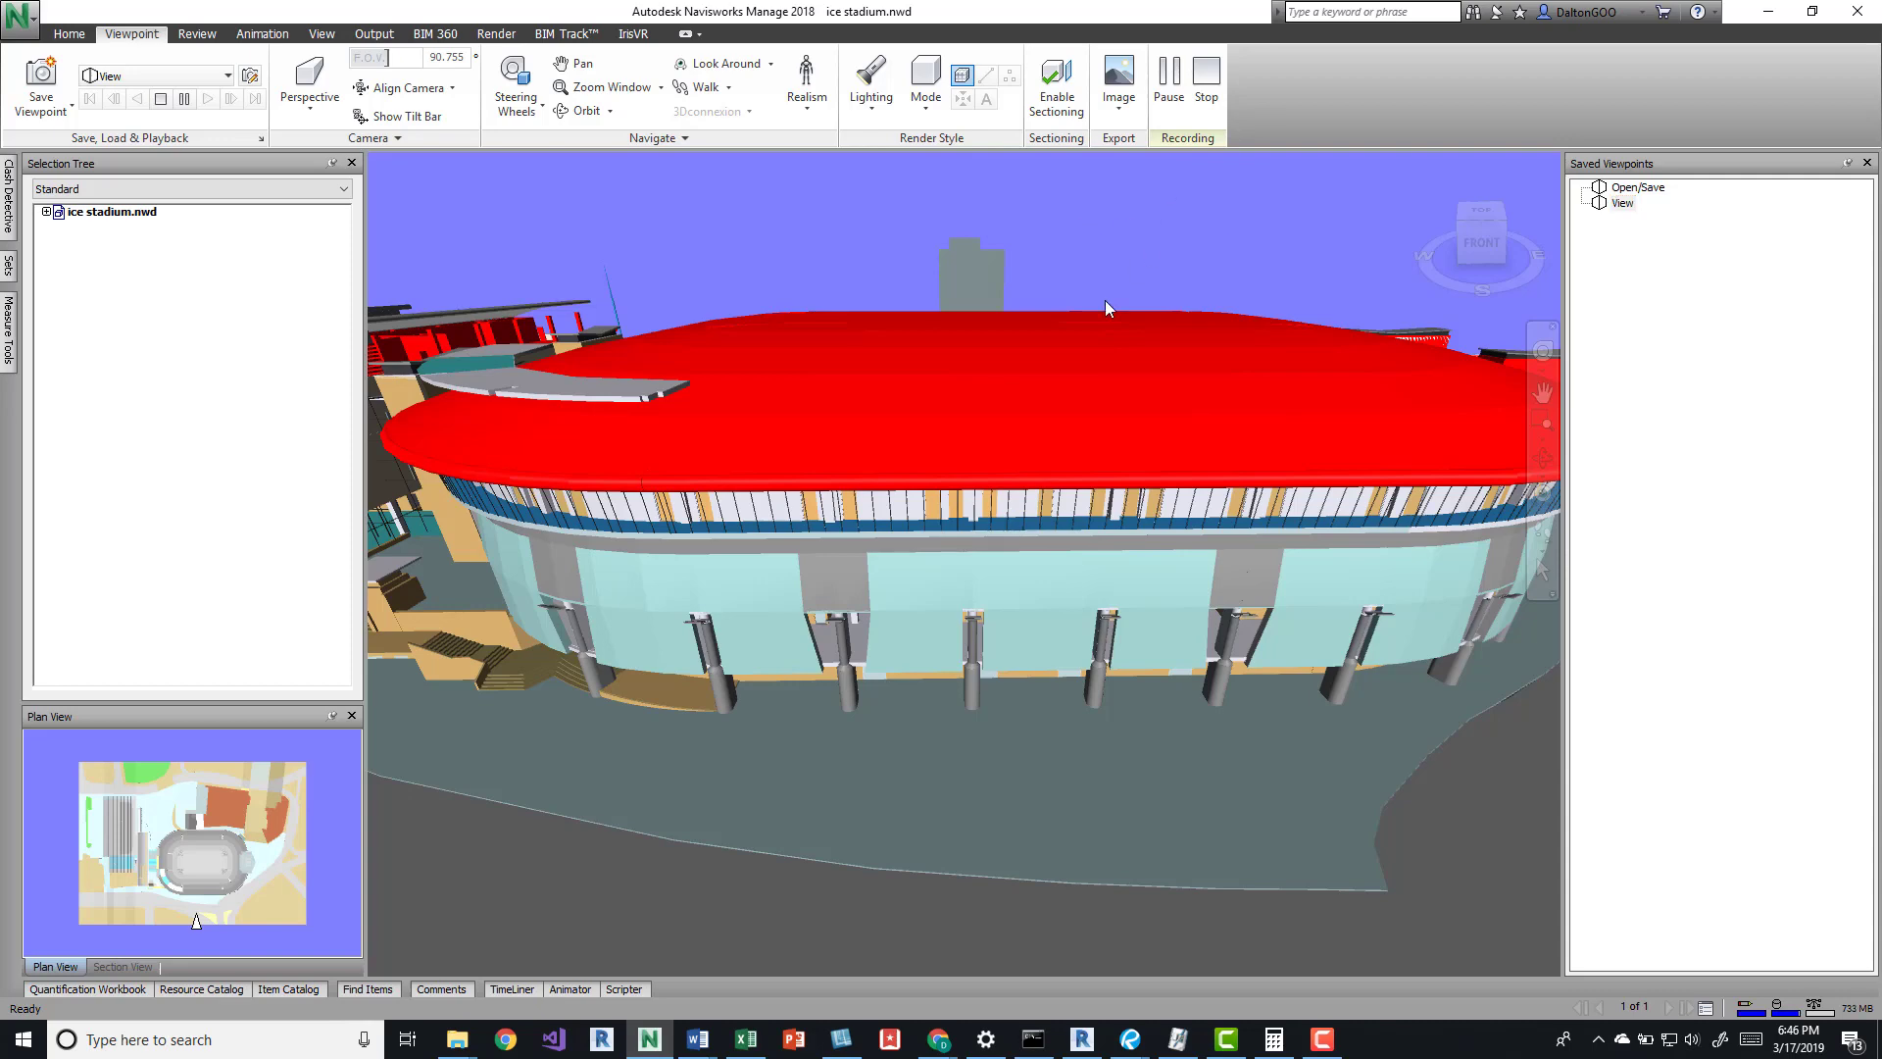
Edit the Open/Save viewpoint, toggling its Override Appearance attribute off and back on, and accept the settings
right_click(1611, 192)
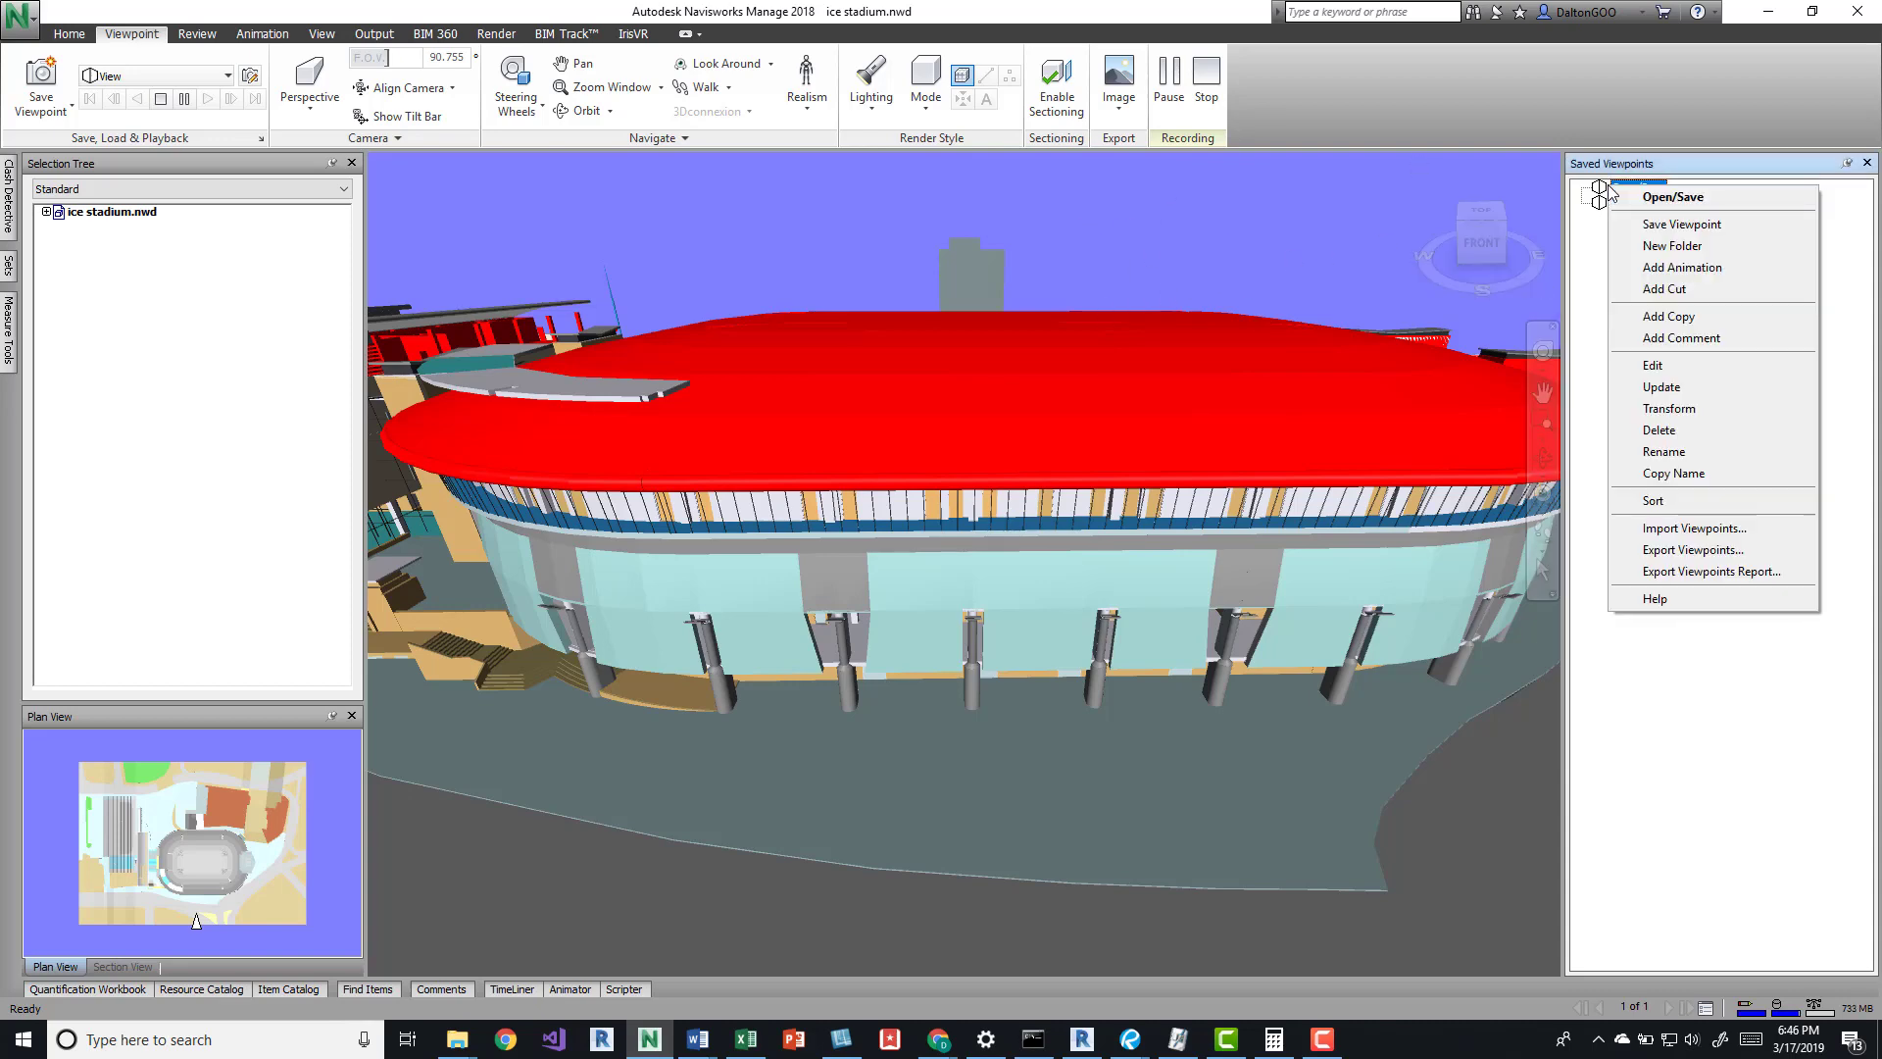
click(1653, 365)
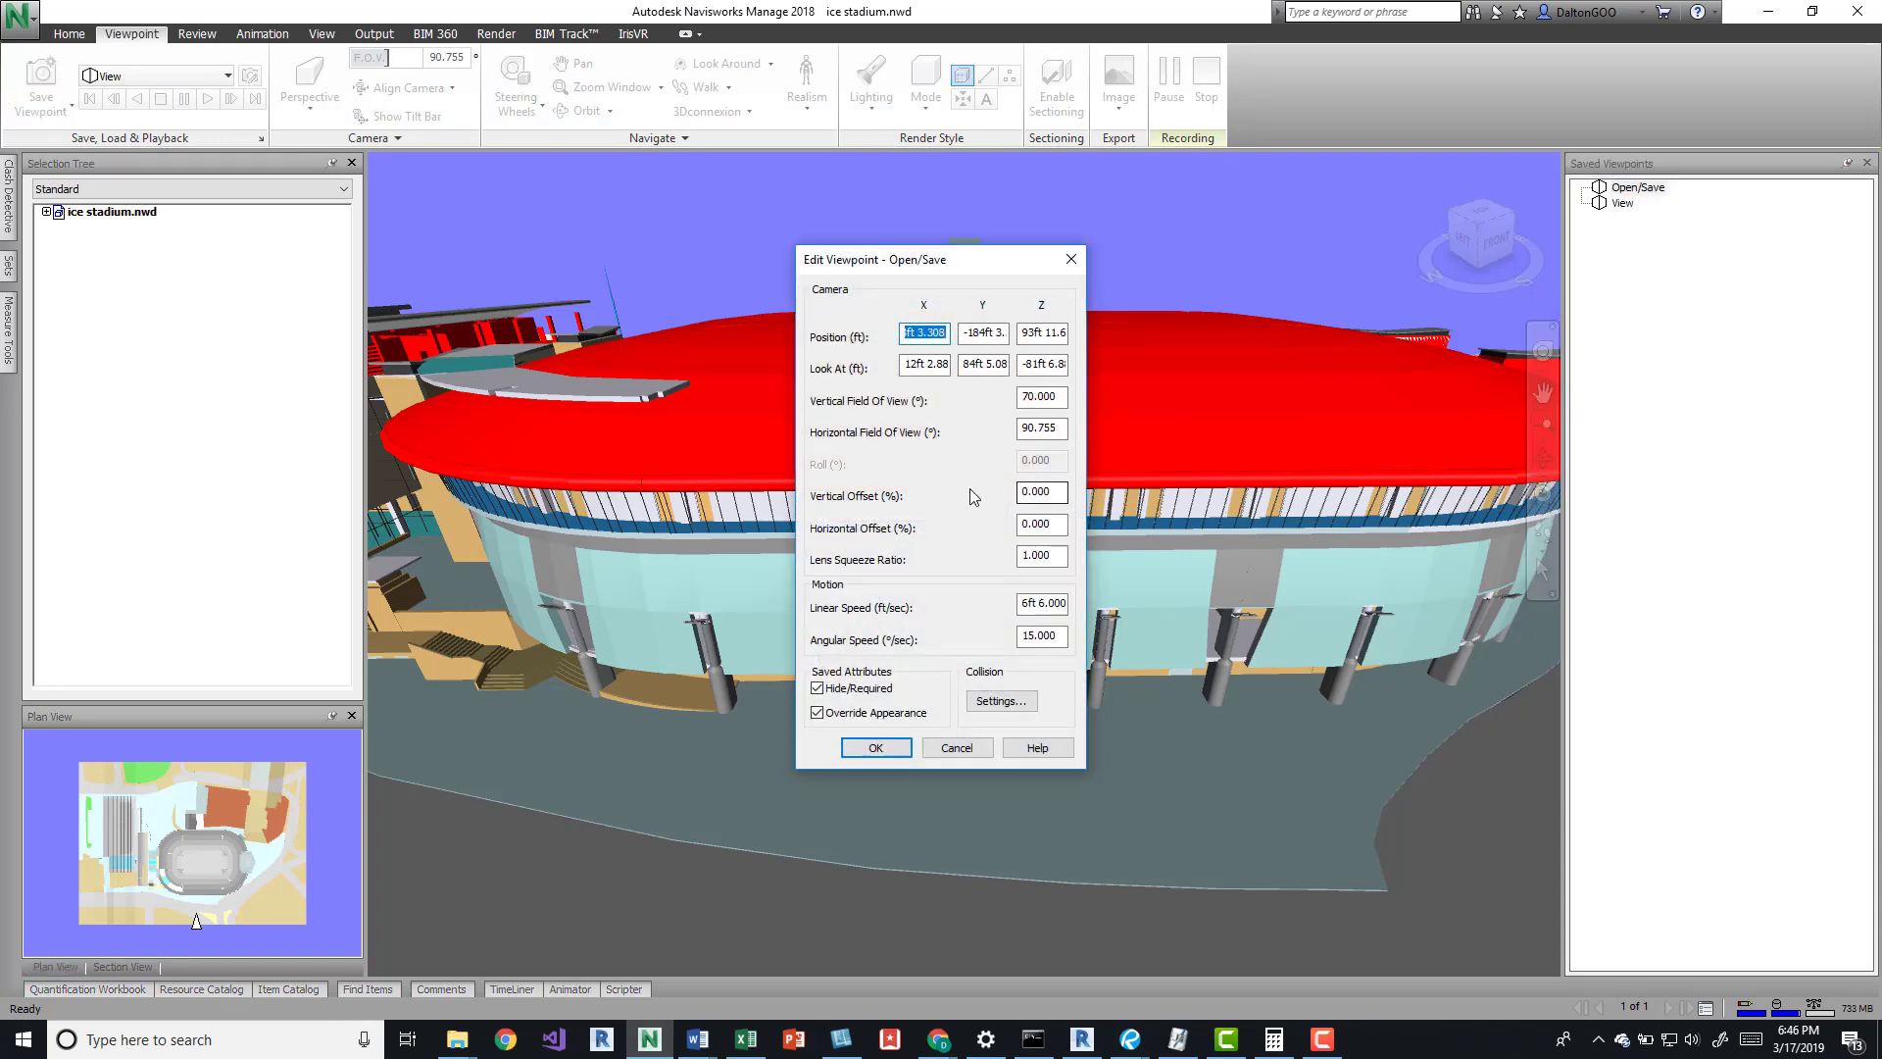
click(818, 712)
click(819, 714)
click(875, 747)
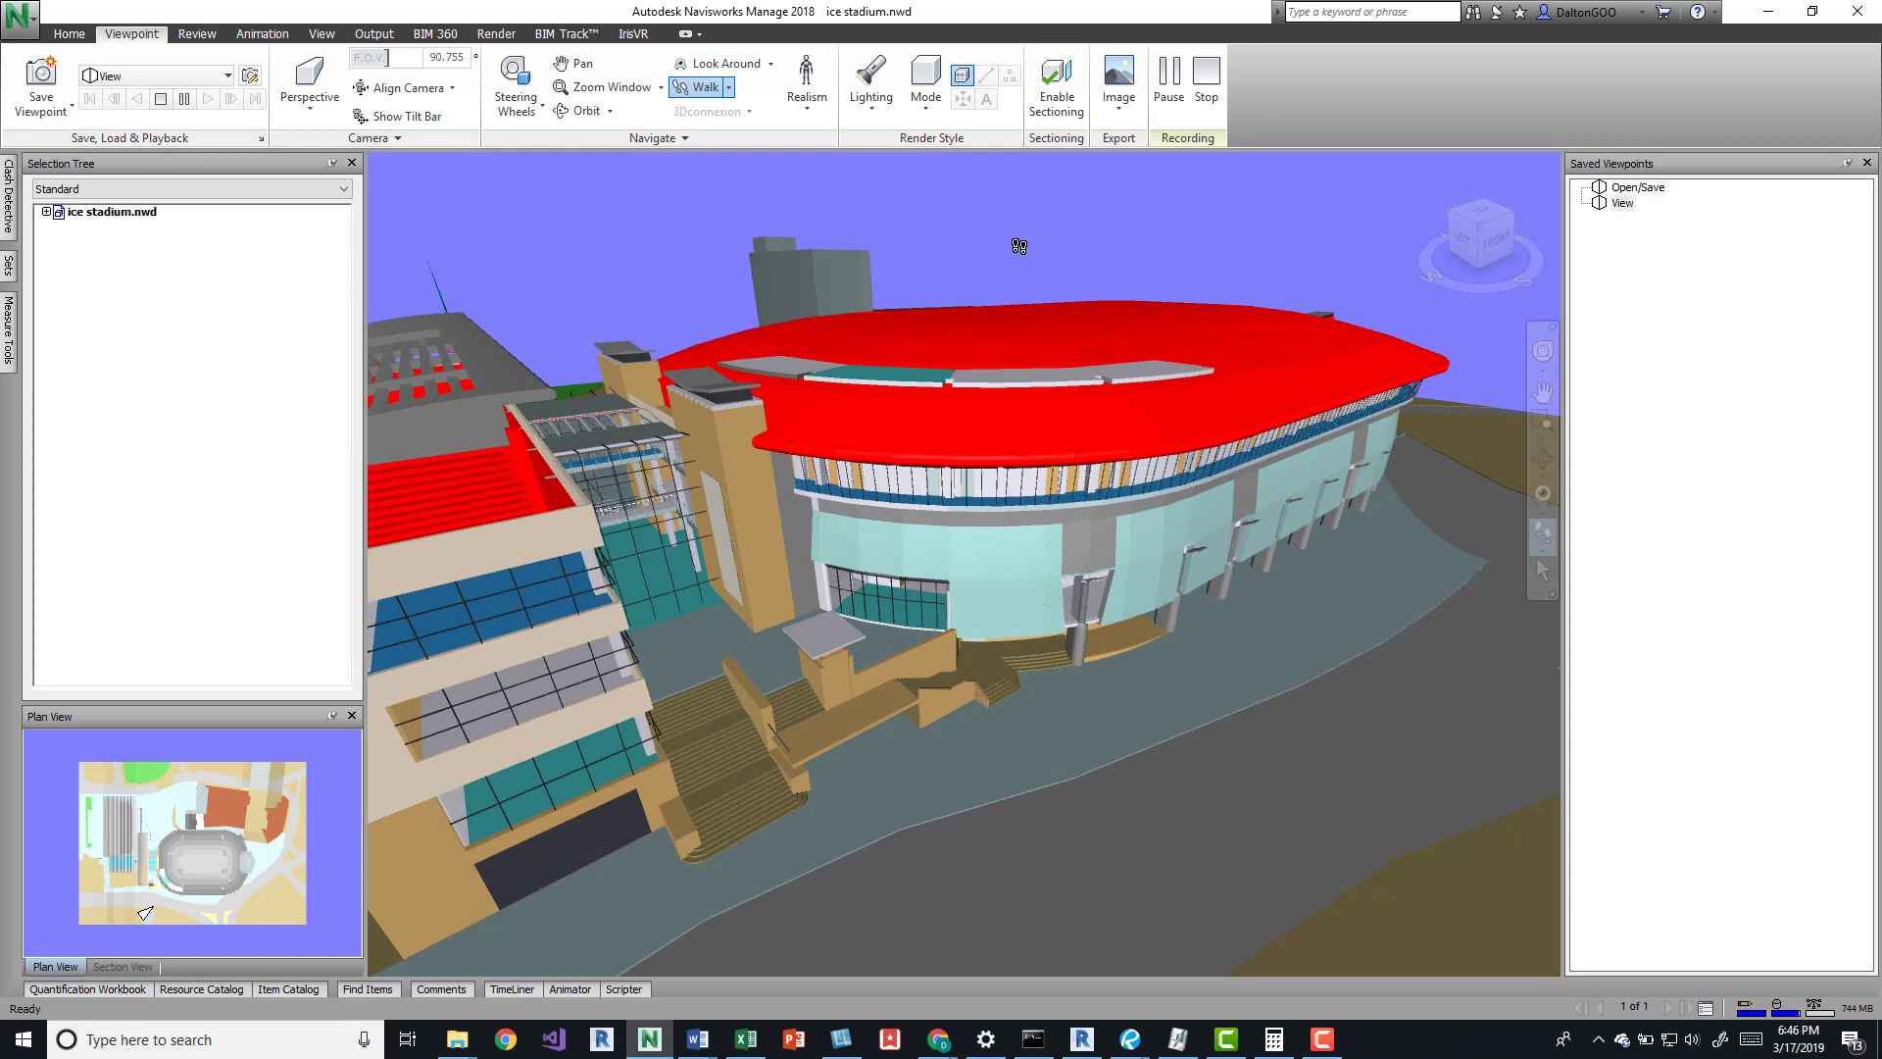
Alternate between the View and Open/Save viewpoints to compare their roof colors
click(1623, 202)
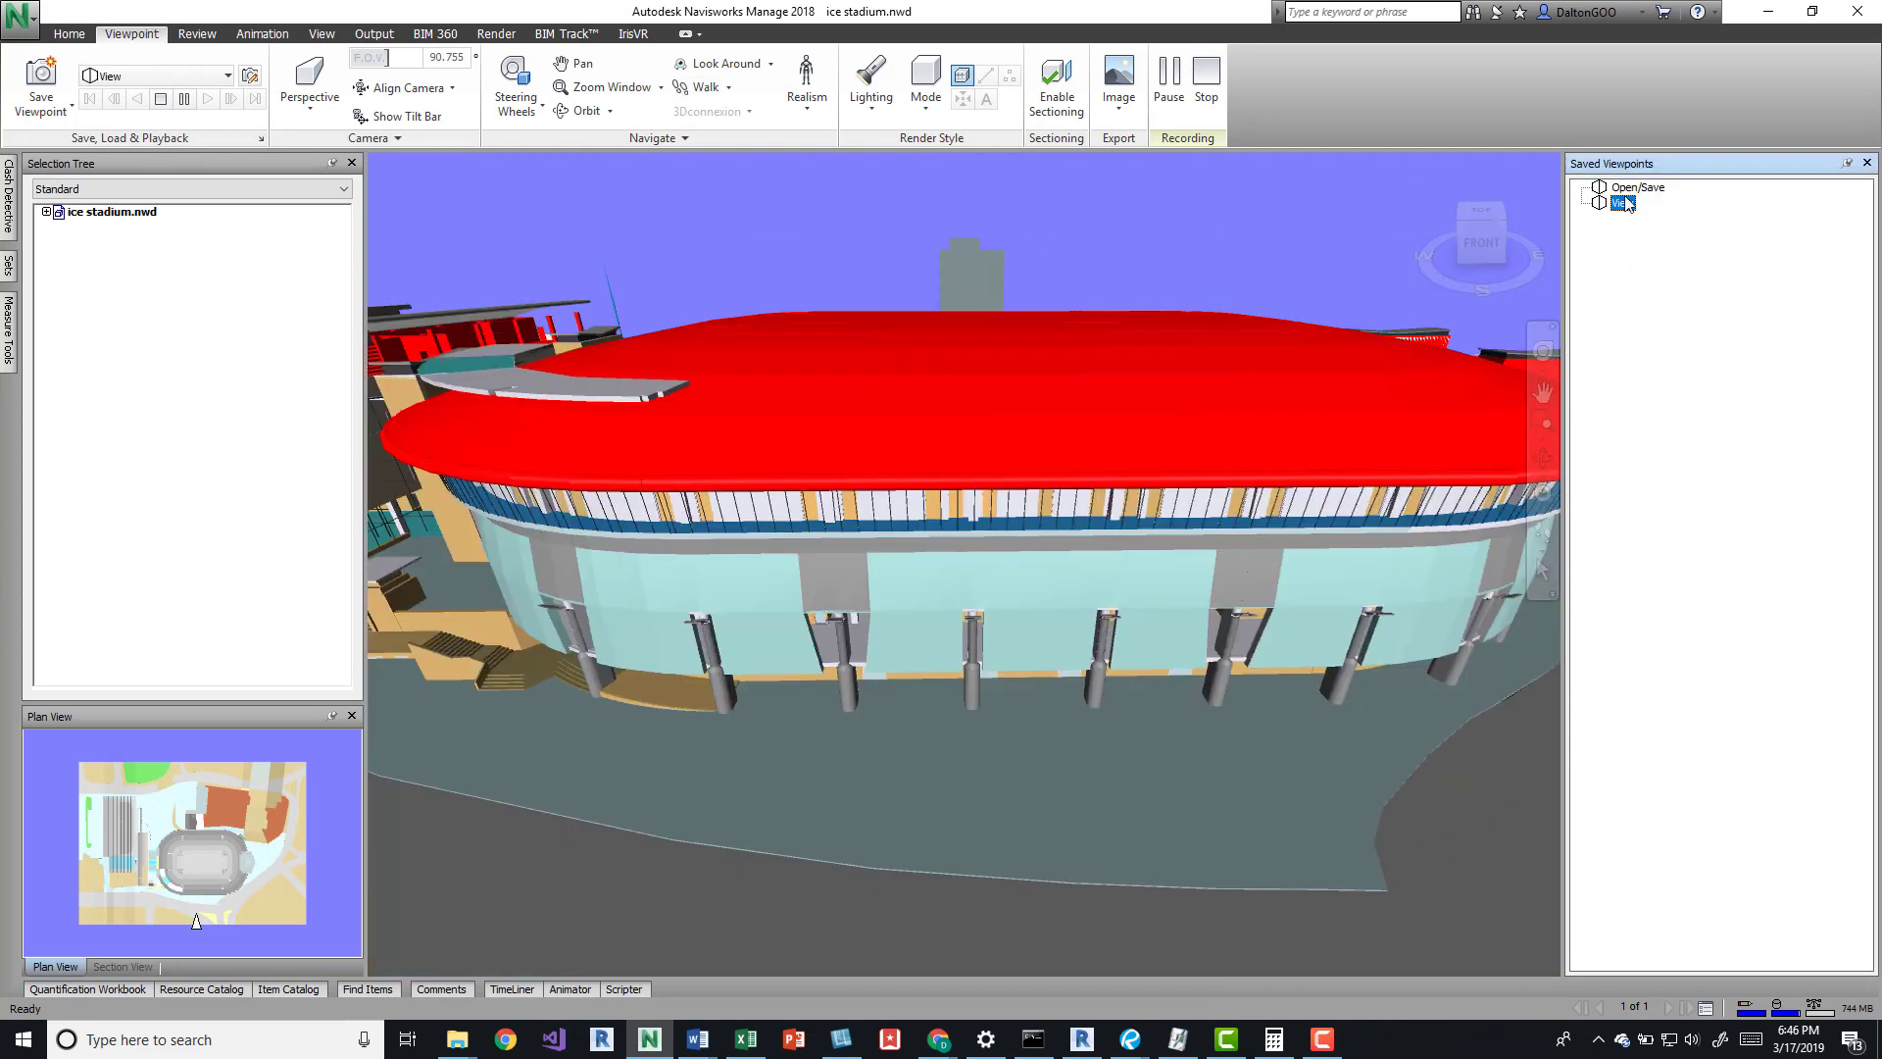
click(1629, 187)
click(1623, 203)
click(1100, 308)
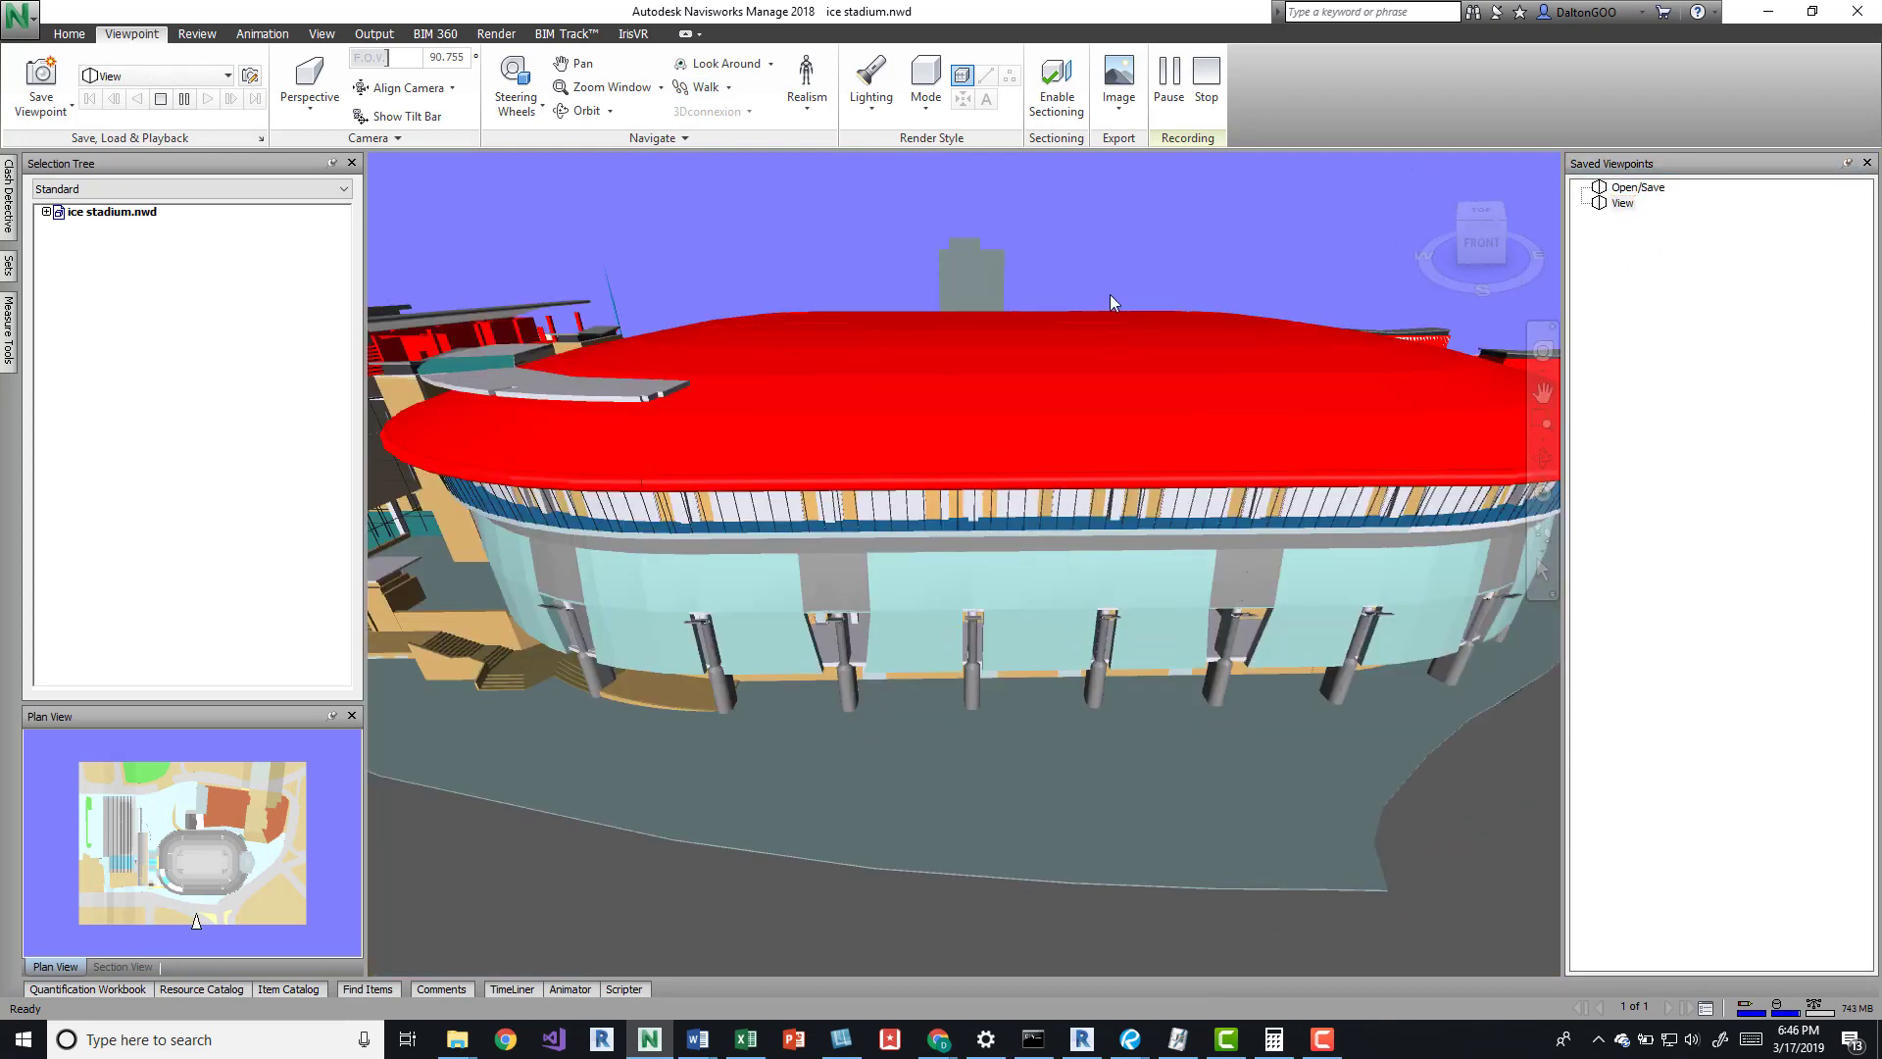
drag(1110, 295, 1111, 292)
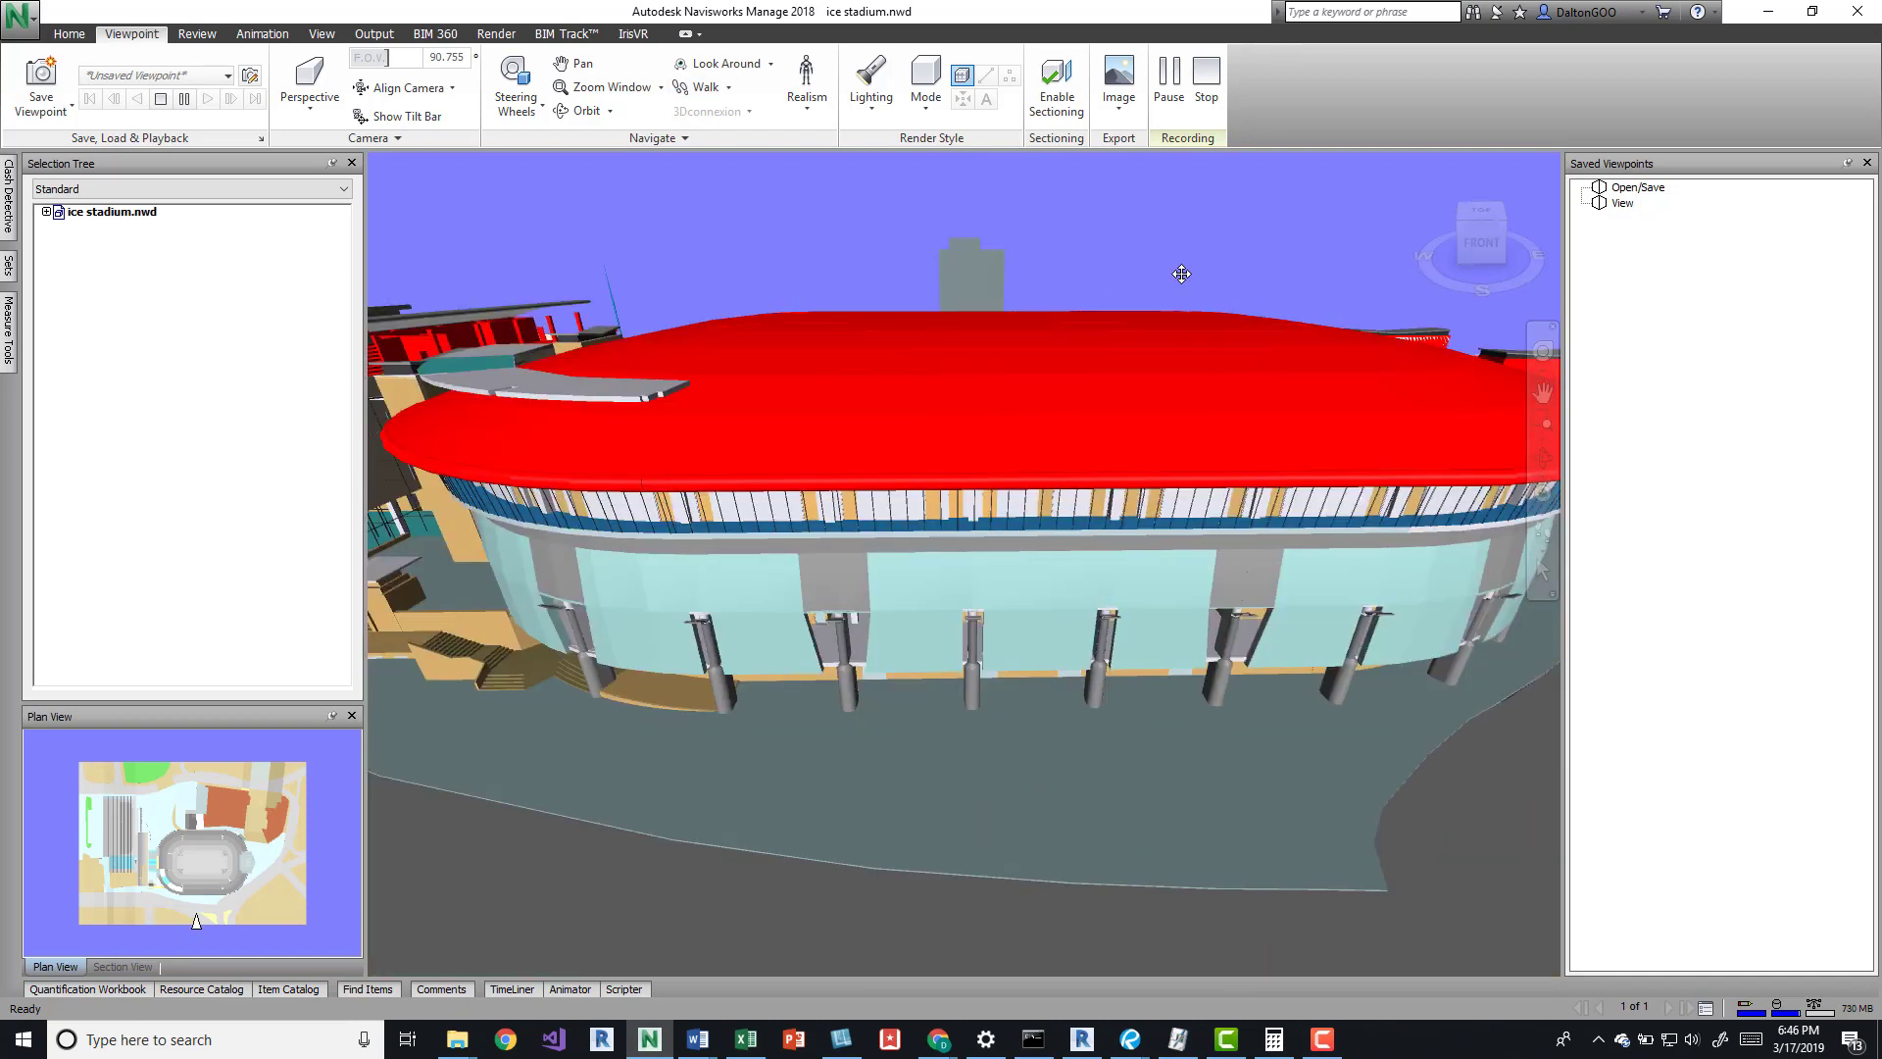
Check the Open/Save viewpoint's saved attributes again and switch between both saved viewpoints
right_click(1635, 187)
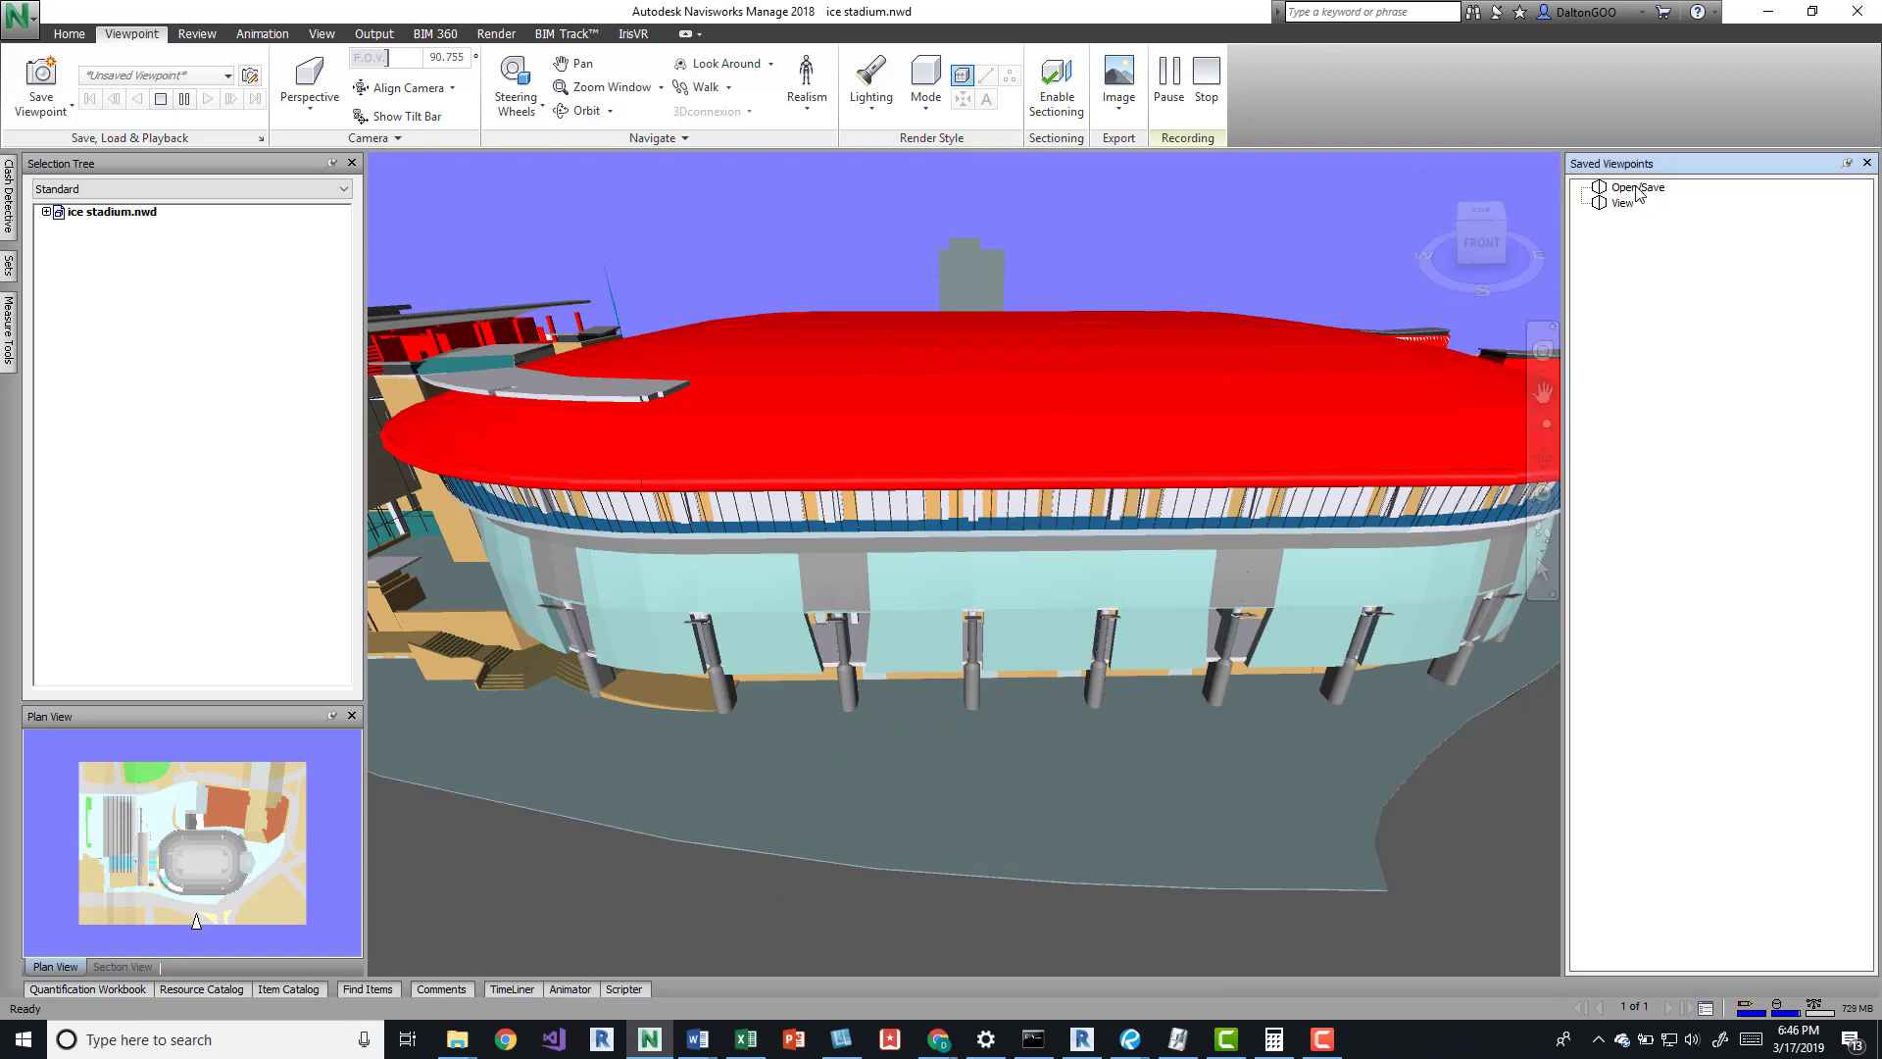
click(1686, 366)
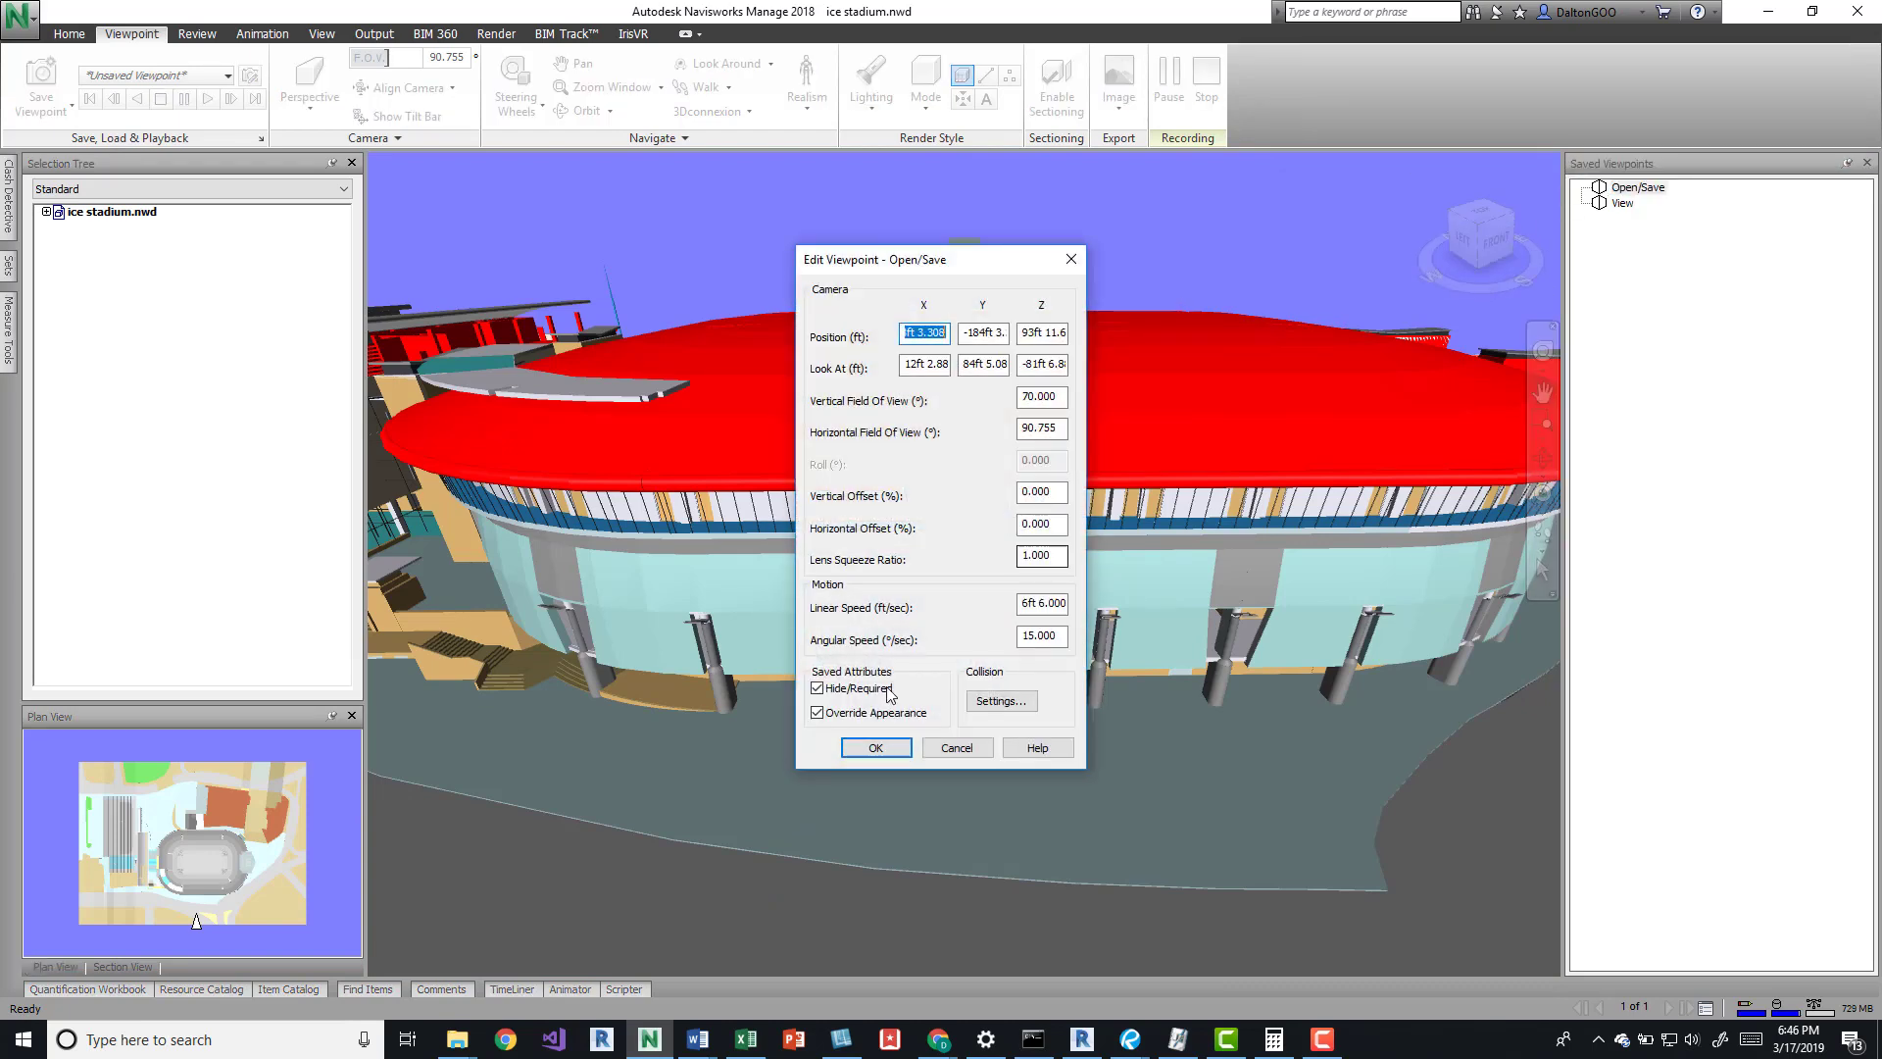
click(874, 749)
click(1625, 204)
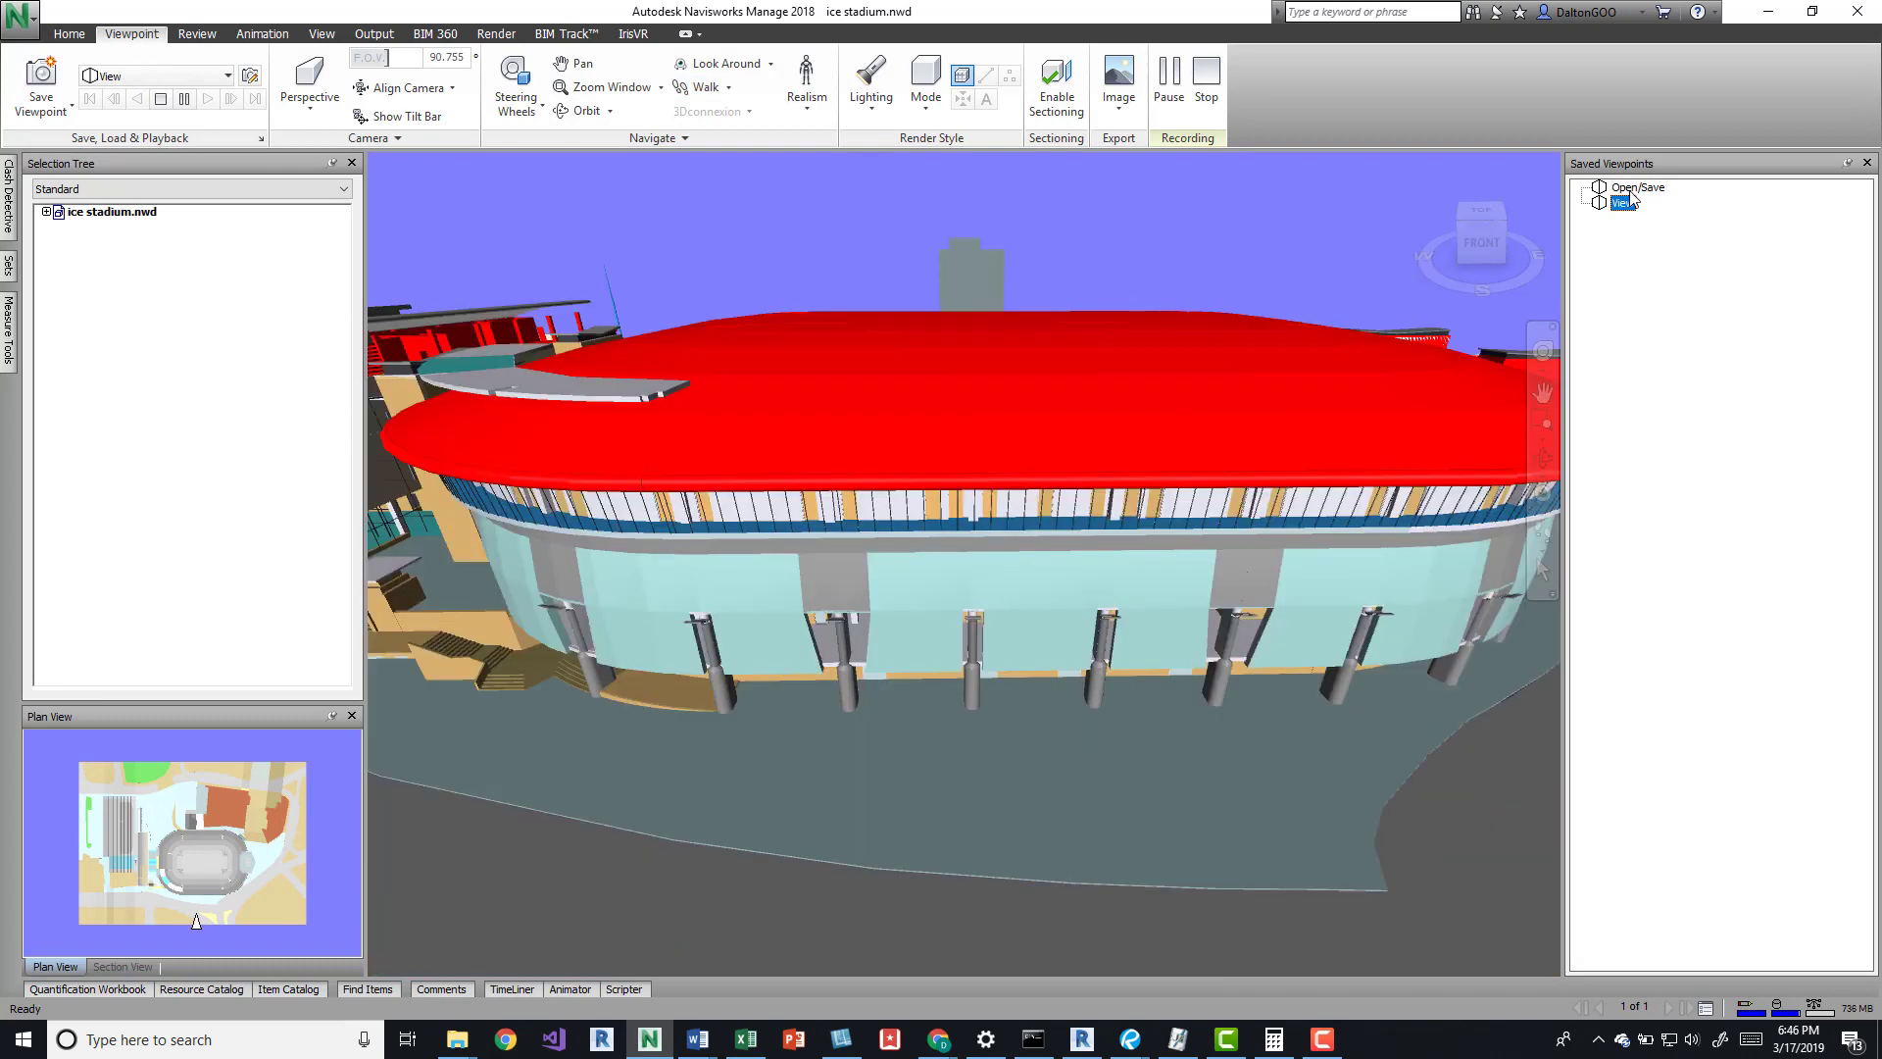
click(1633, 188)
click(1623, 203)
Examine the overridden roof from the stadium's right side and review the options for resetting all appearances and transforms
mouse_move(1364, 315)
shift+middle_down()
mouse_move(1043, 345)
mouse_move(1274, 433)
mouse_move(882, 490)
mouse_move(1007, 606)
mouse_move(1024, 501)
mouse_move(862, 454)
mouse_move(1020, 474)
mouse_move(990, 573)
mouse_move(1017, 561)
mouse_move(1000, 556)
mouse_move(1016, 510)
mouse_move(980, 549)
shift+middle_up()
scroll(883, 449, down, 4)
scroll(906, 483, down, 2)
scroll(983, 673, up, 3)
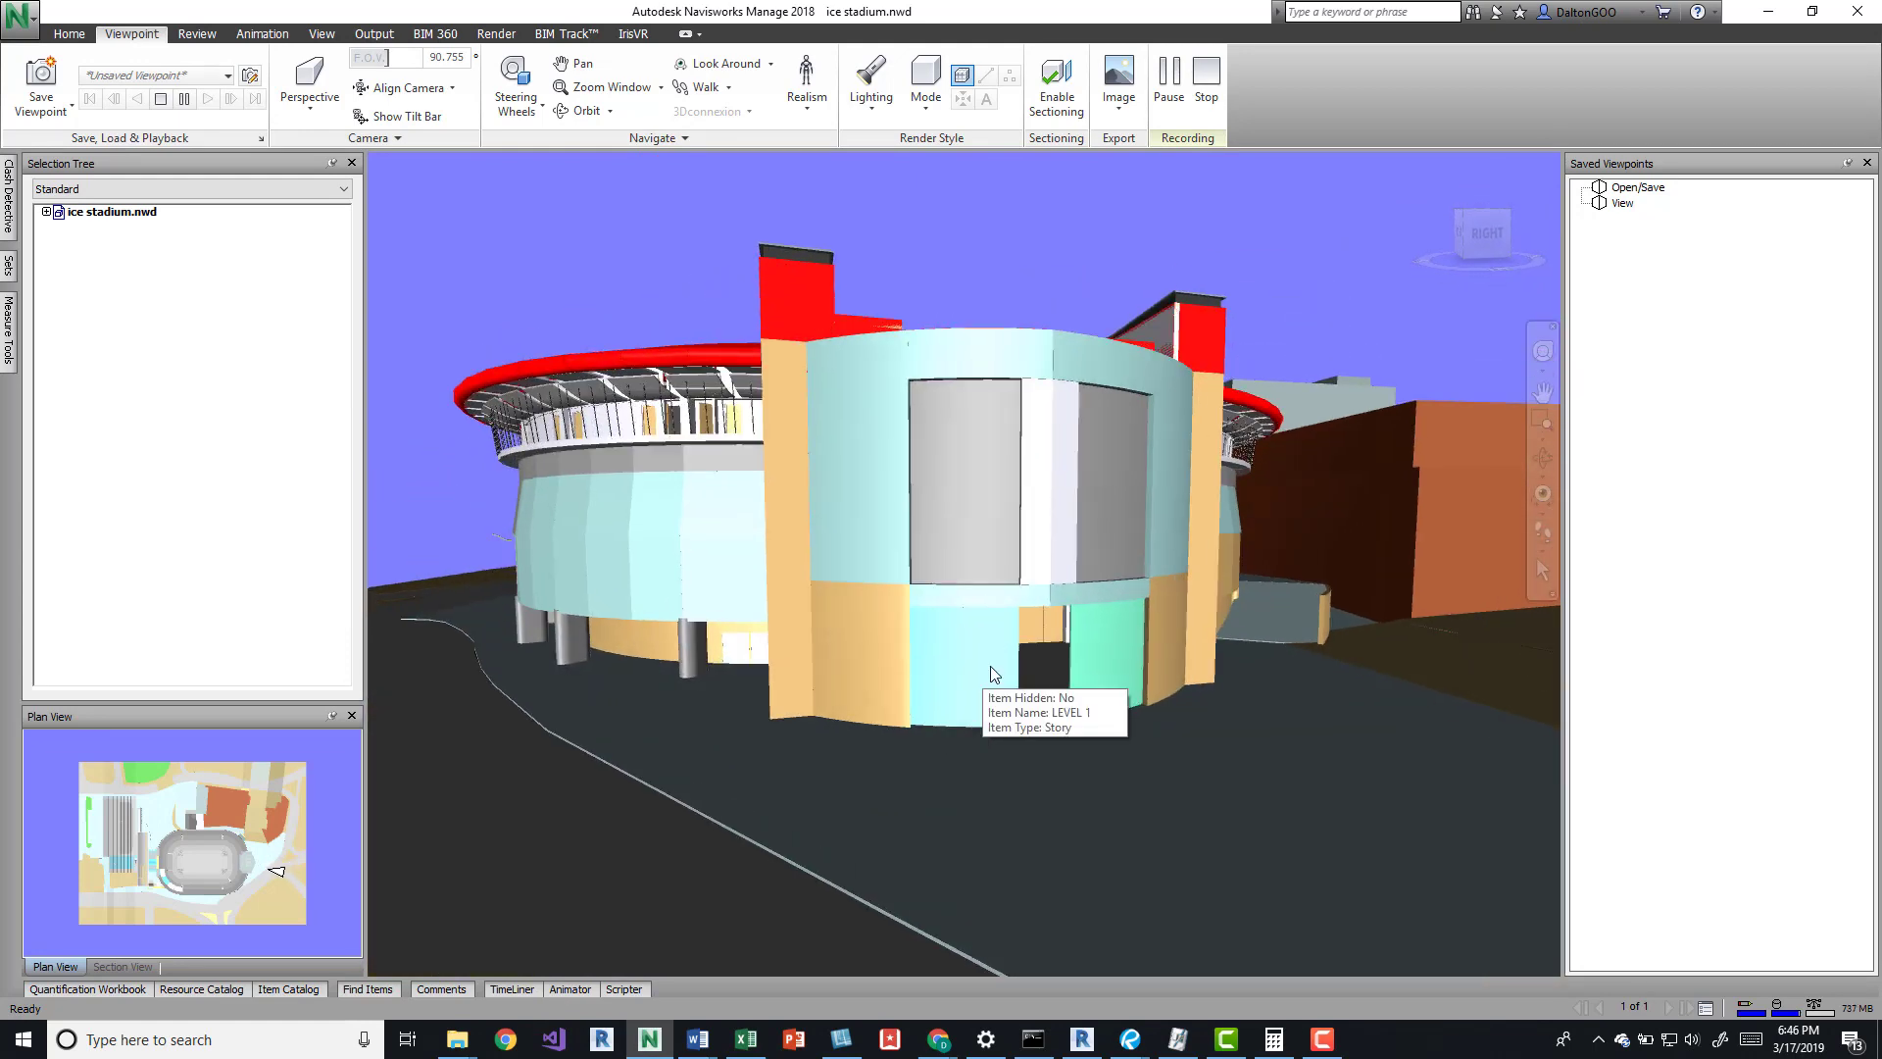
scroll(983, 674, down, 1)
shift+middle_drag(975, 675, 782, 383)
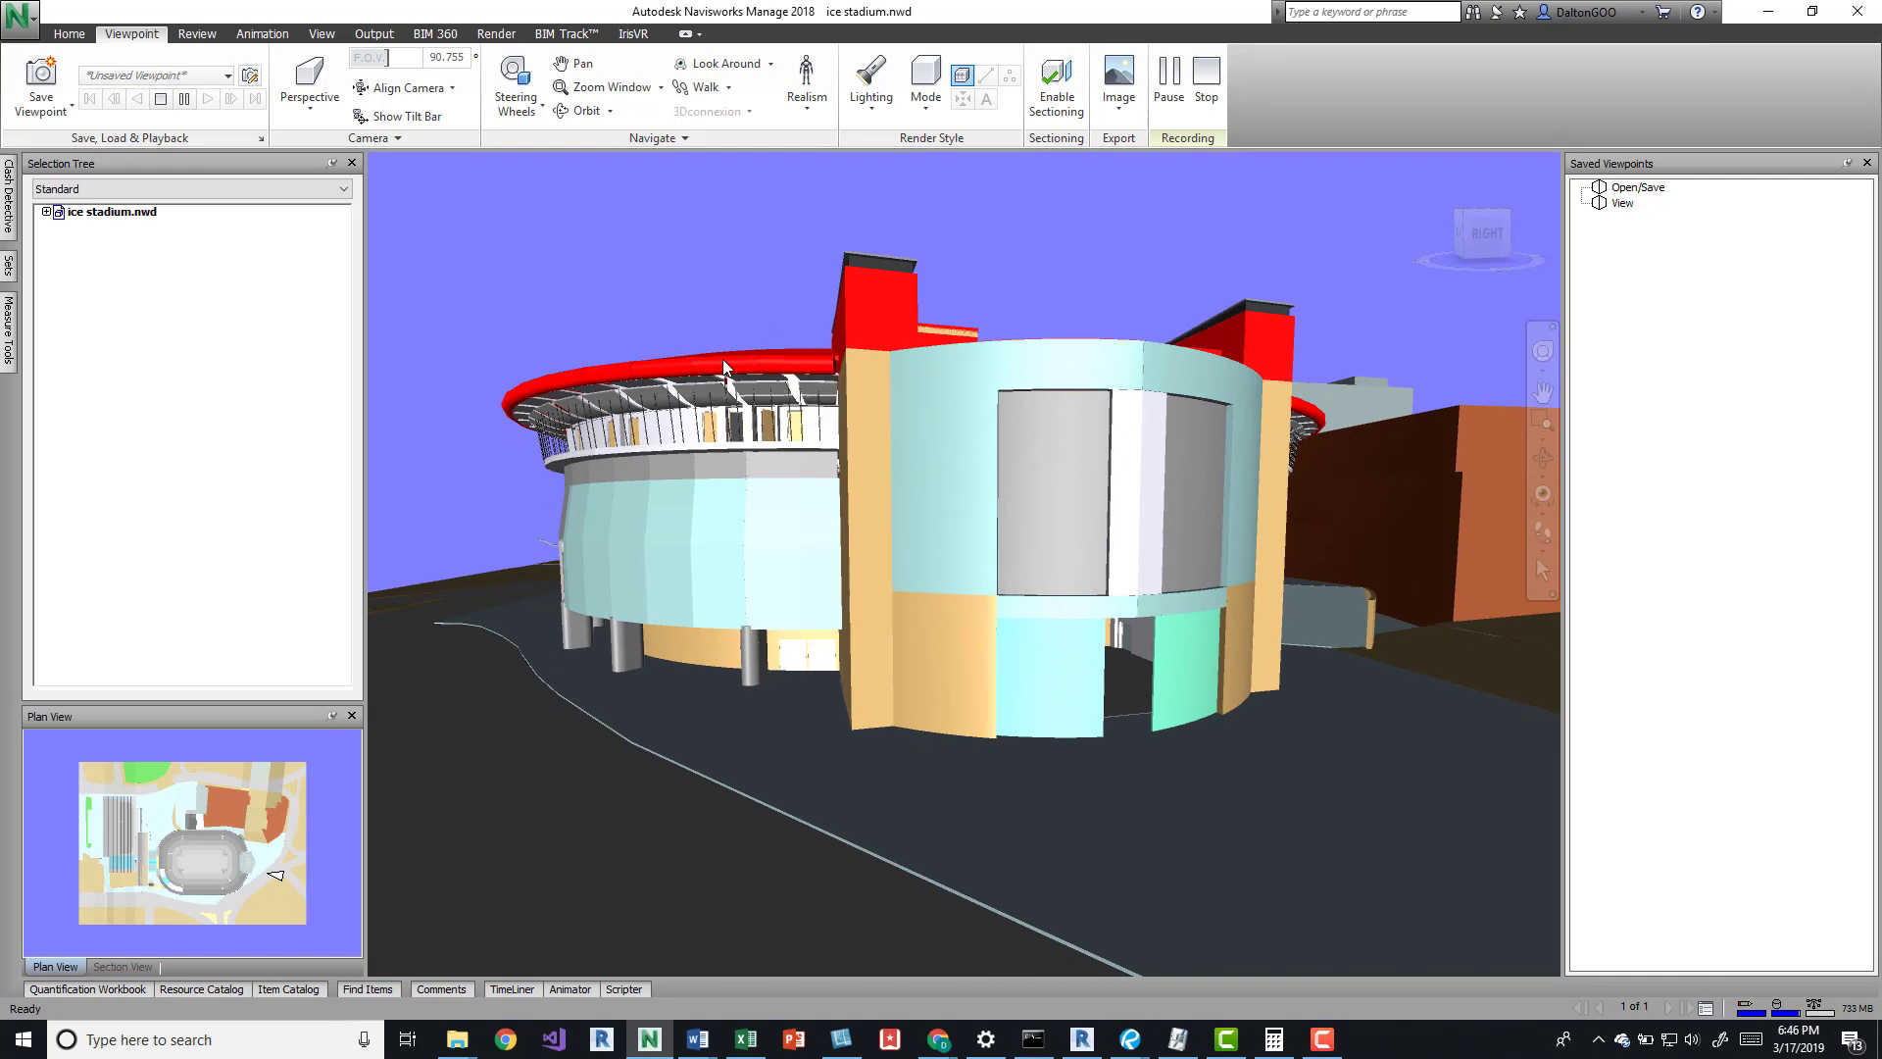
click(69, 35)
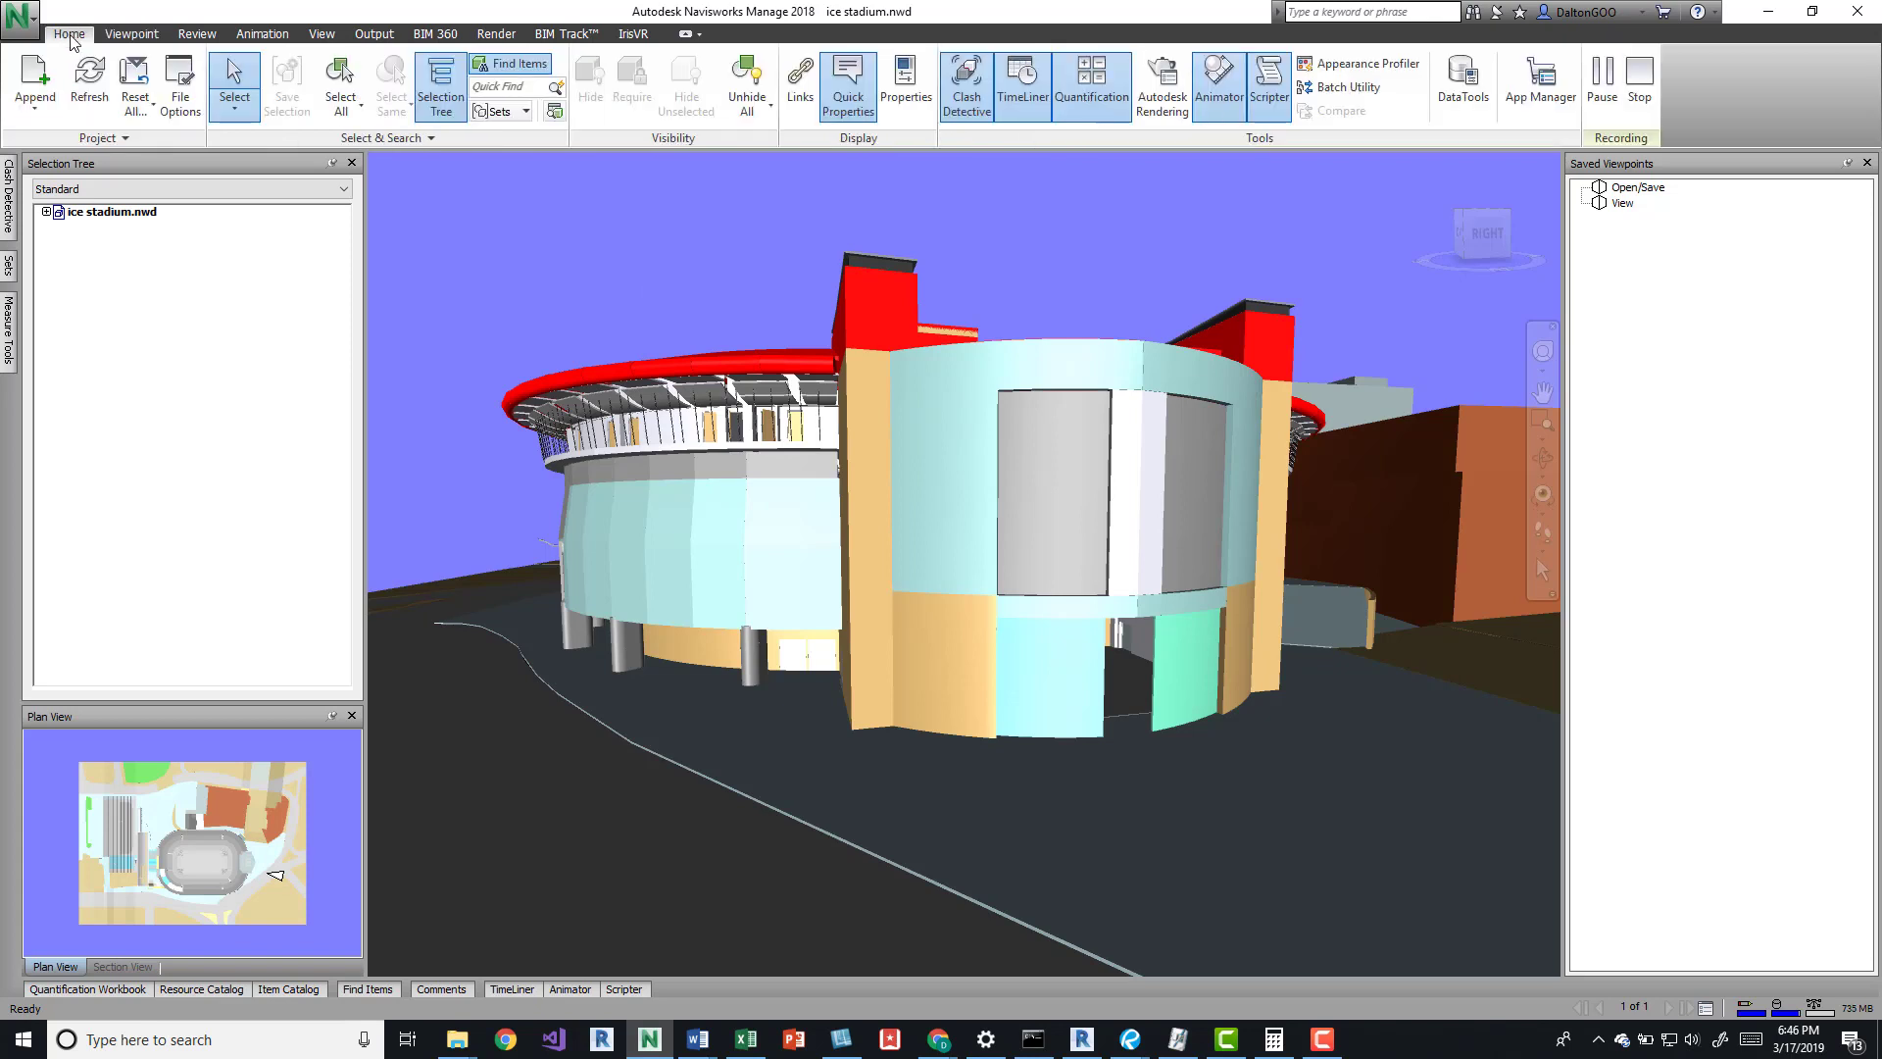
click(146, 106)
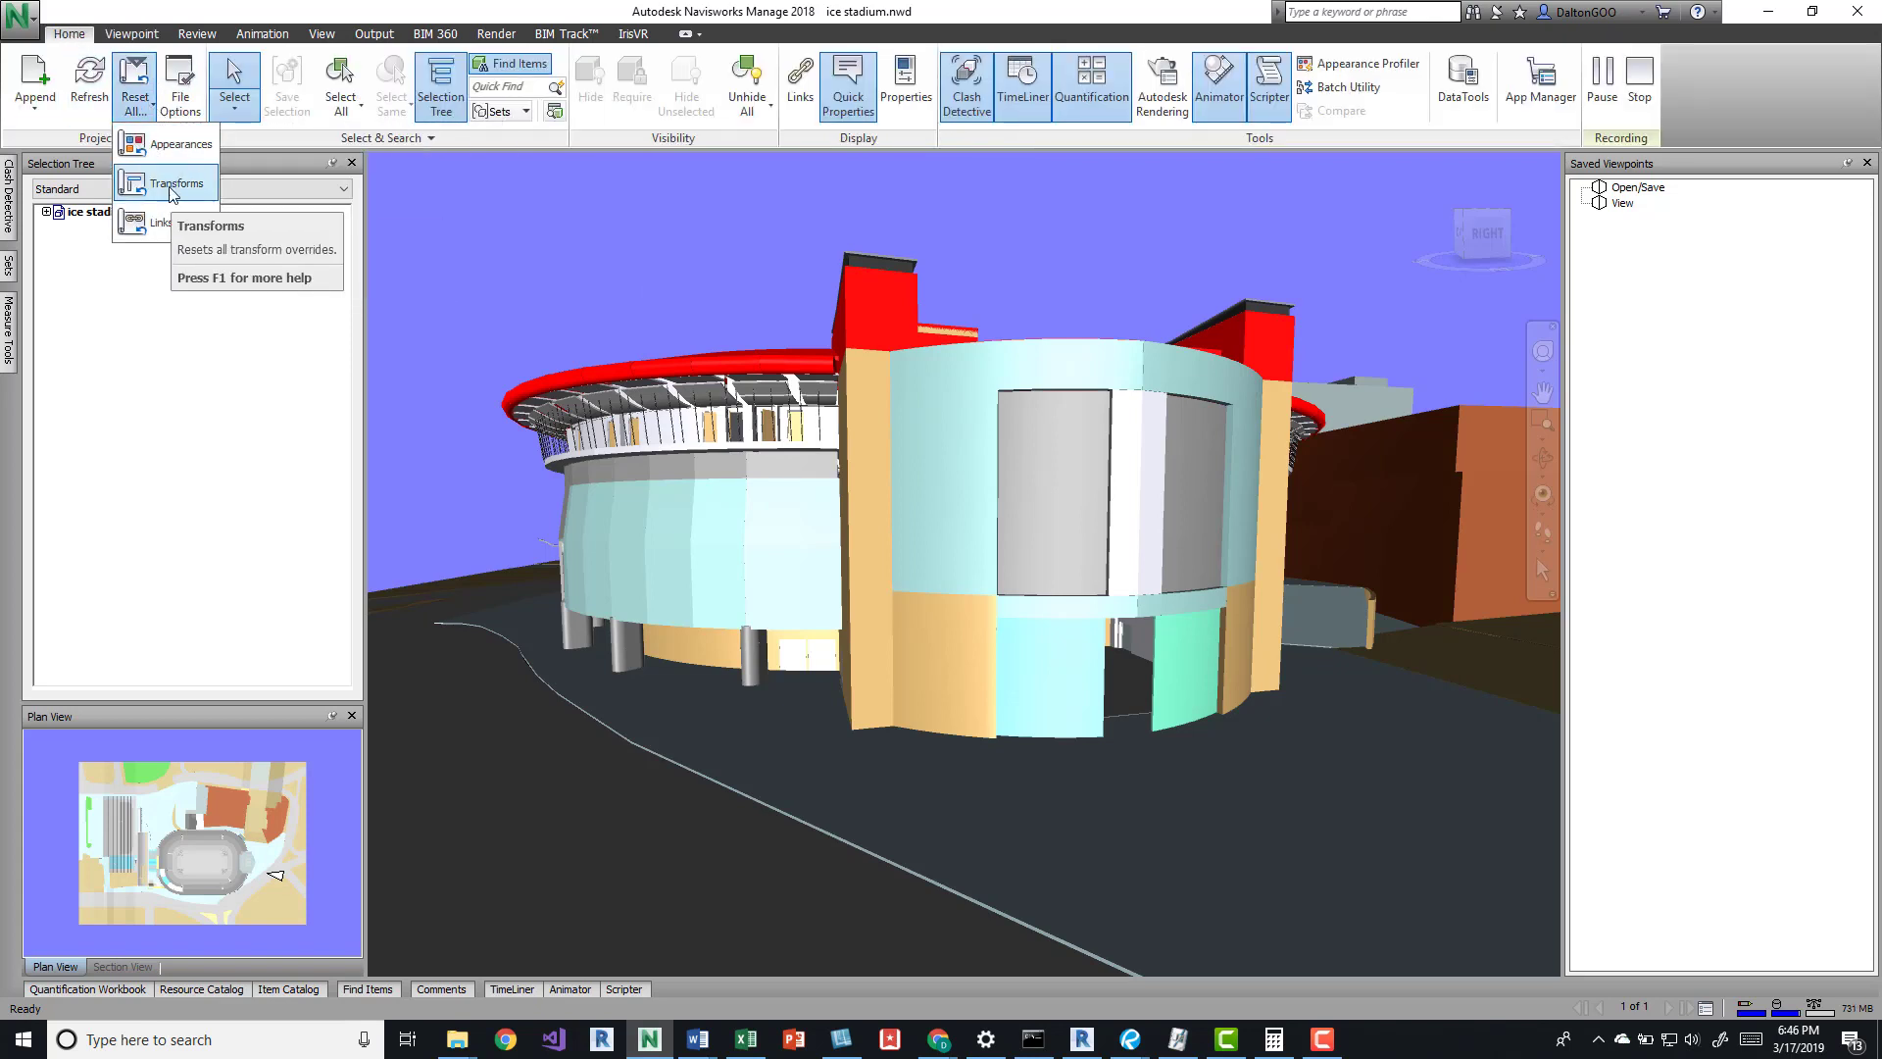
click(128, 35)
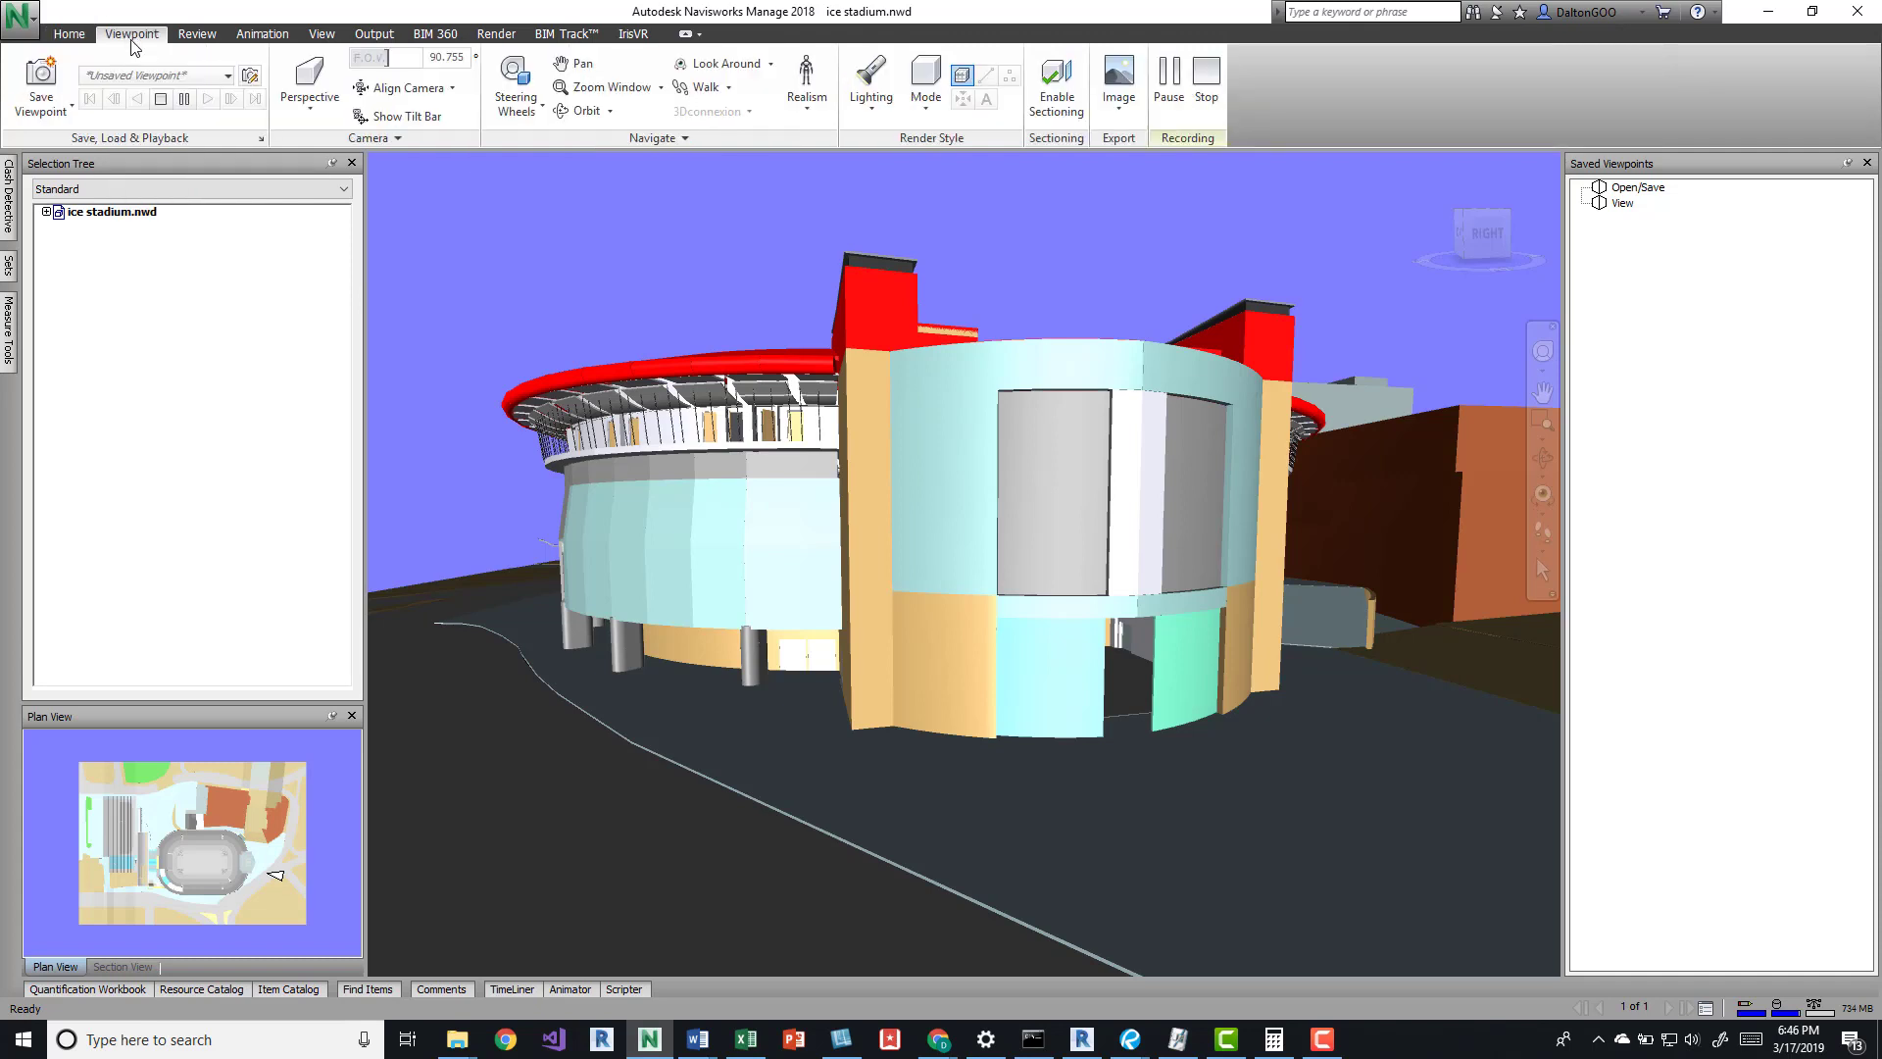
click(316, 35)
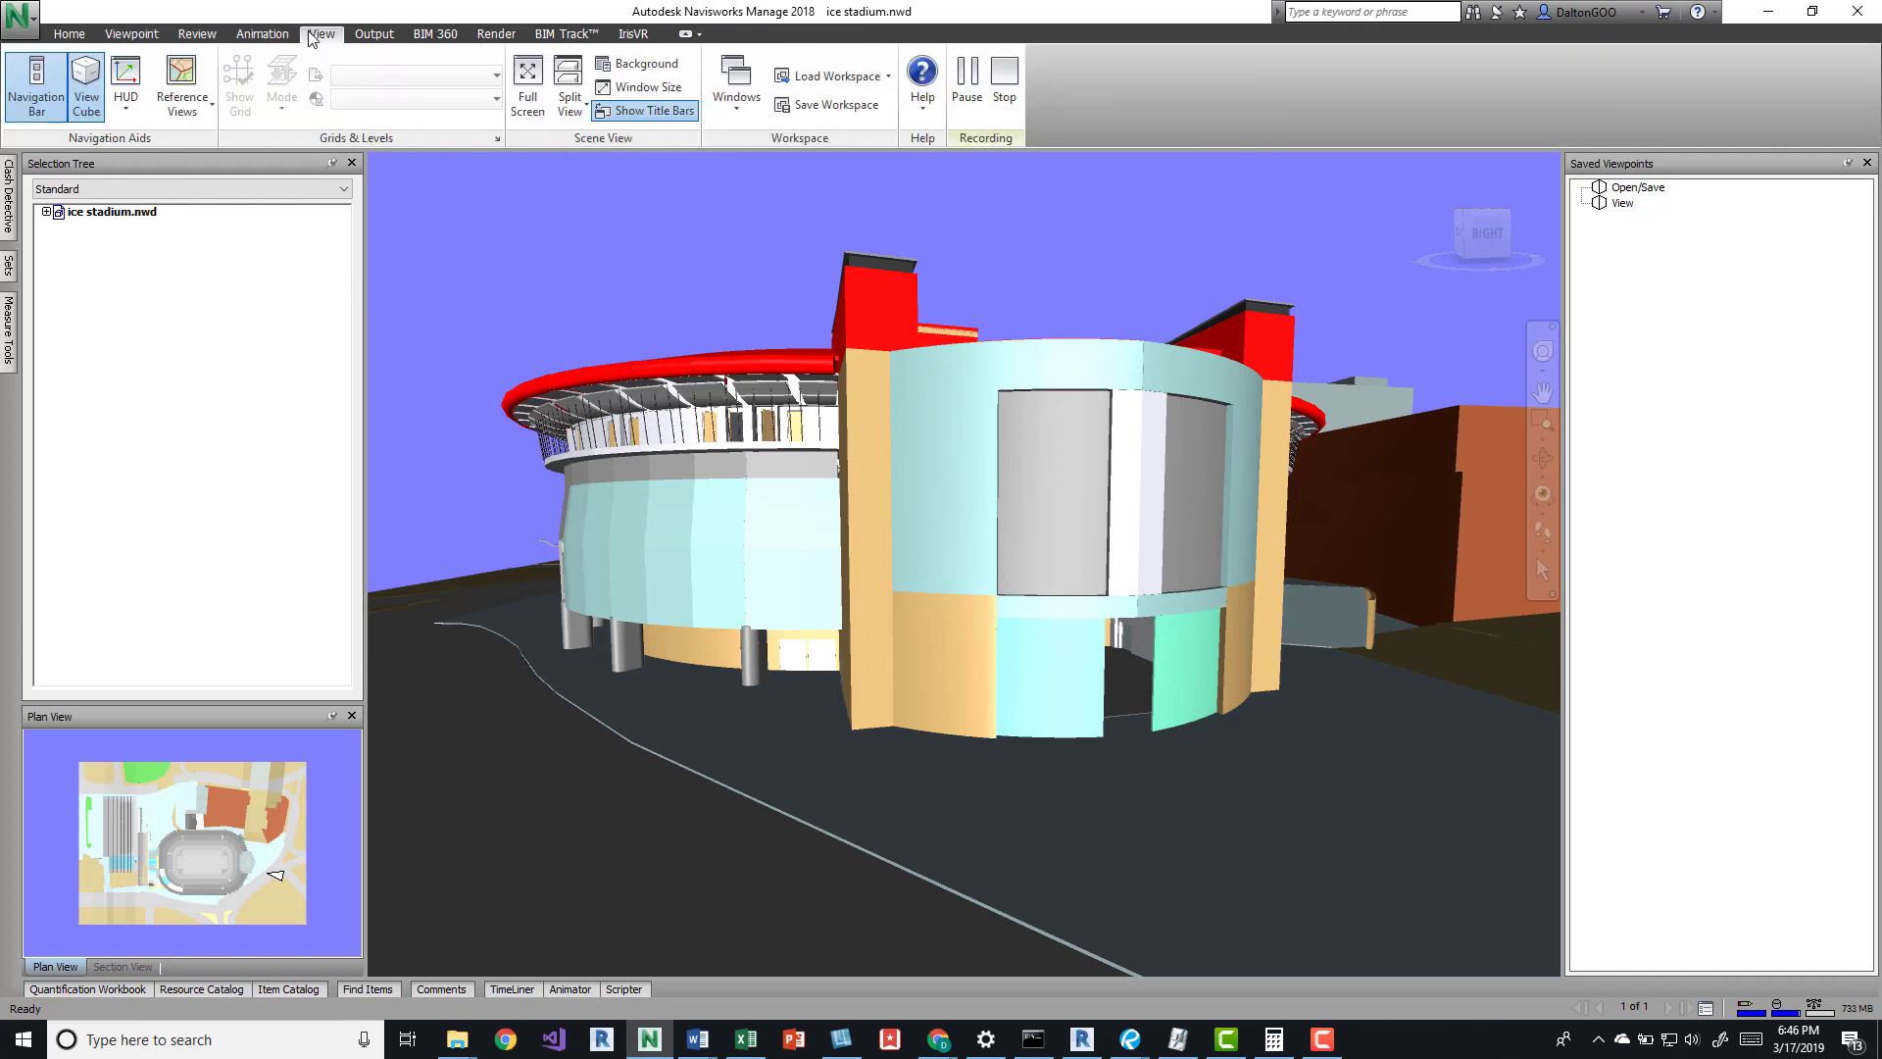
click(149, 36)
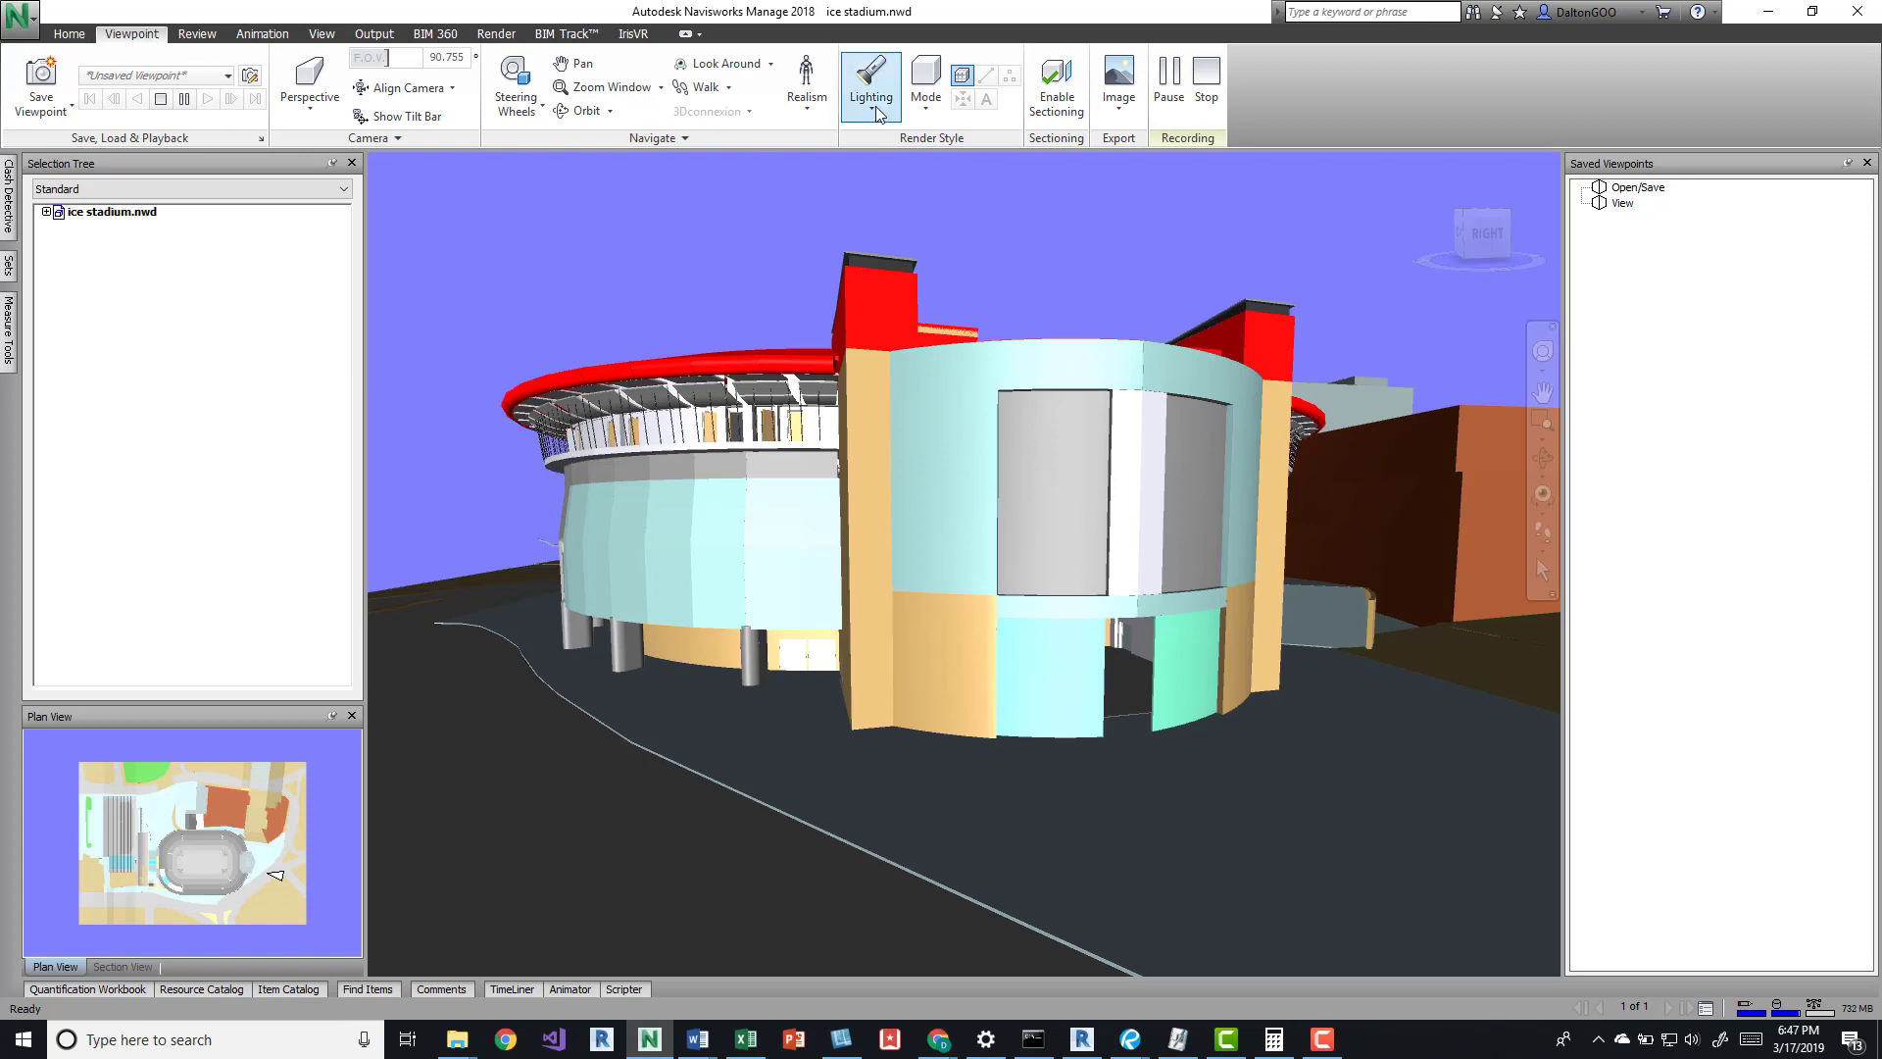
Reset the appearance of the LEVEL 5 roof to its original color and clear the selection
click(783, 363)
click(453, 39)
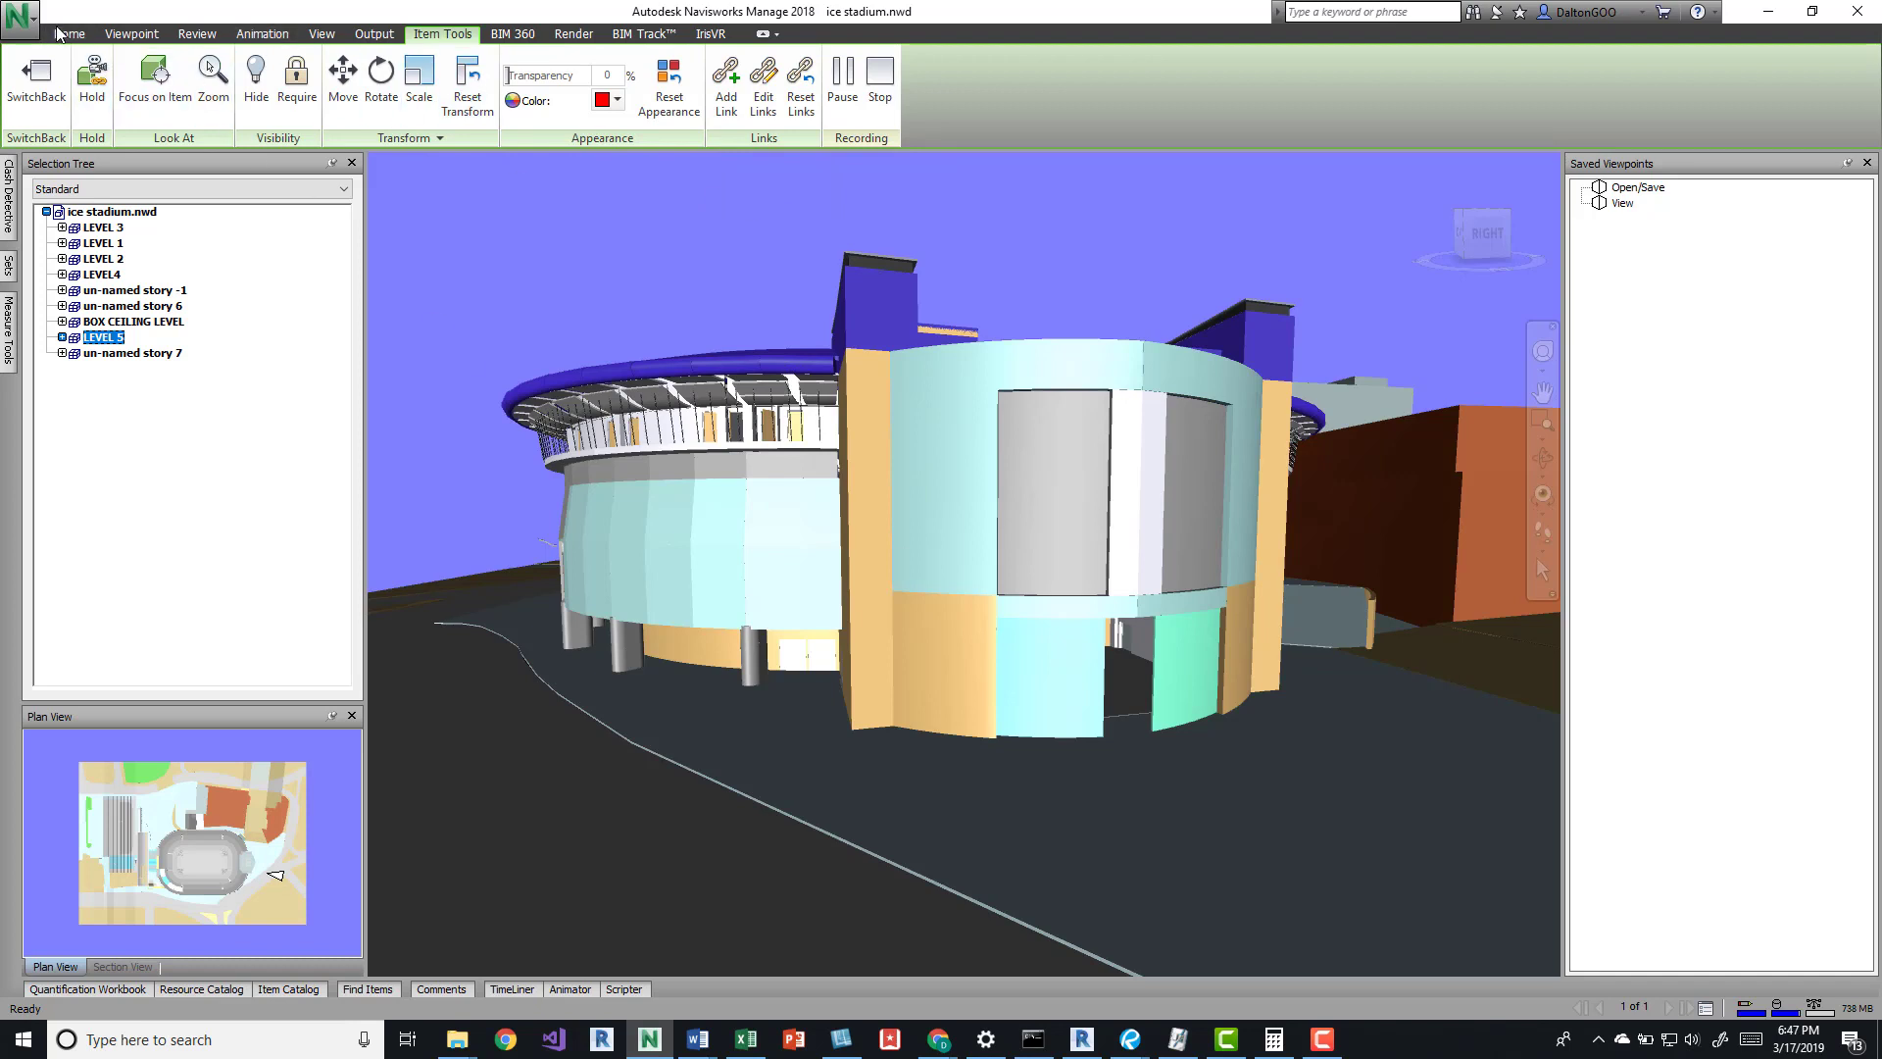
mouse_move(784, 386)
click(482, 72)
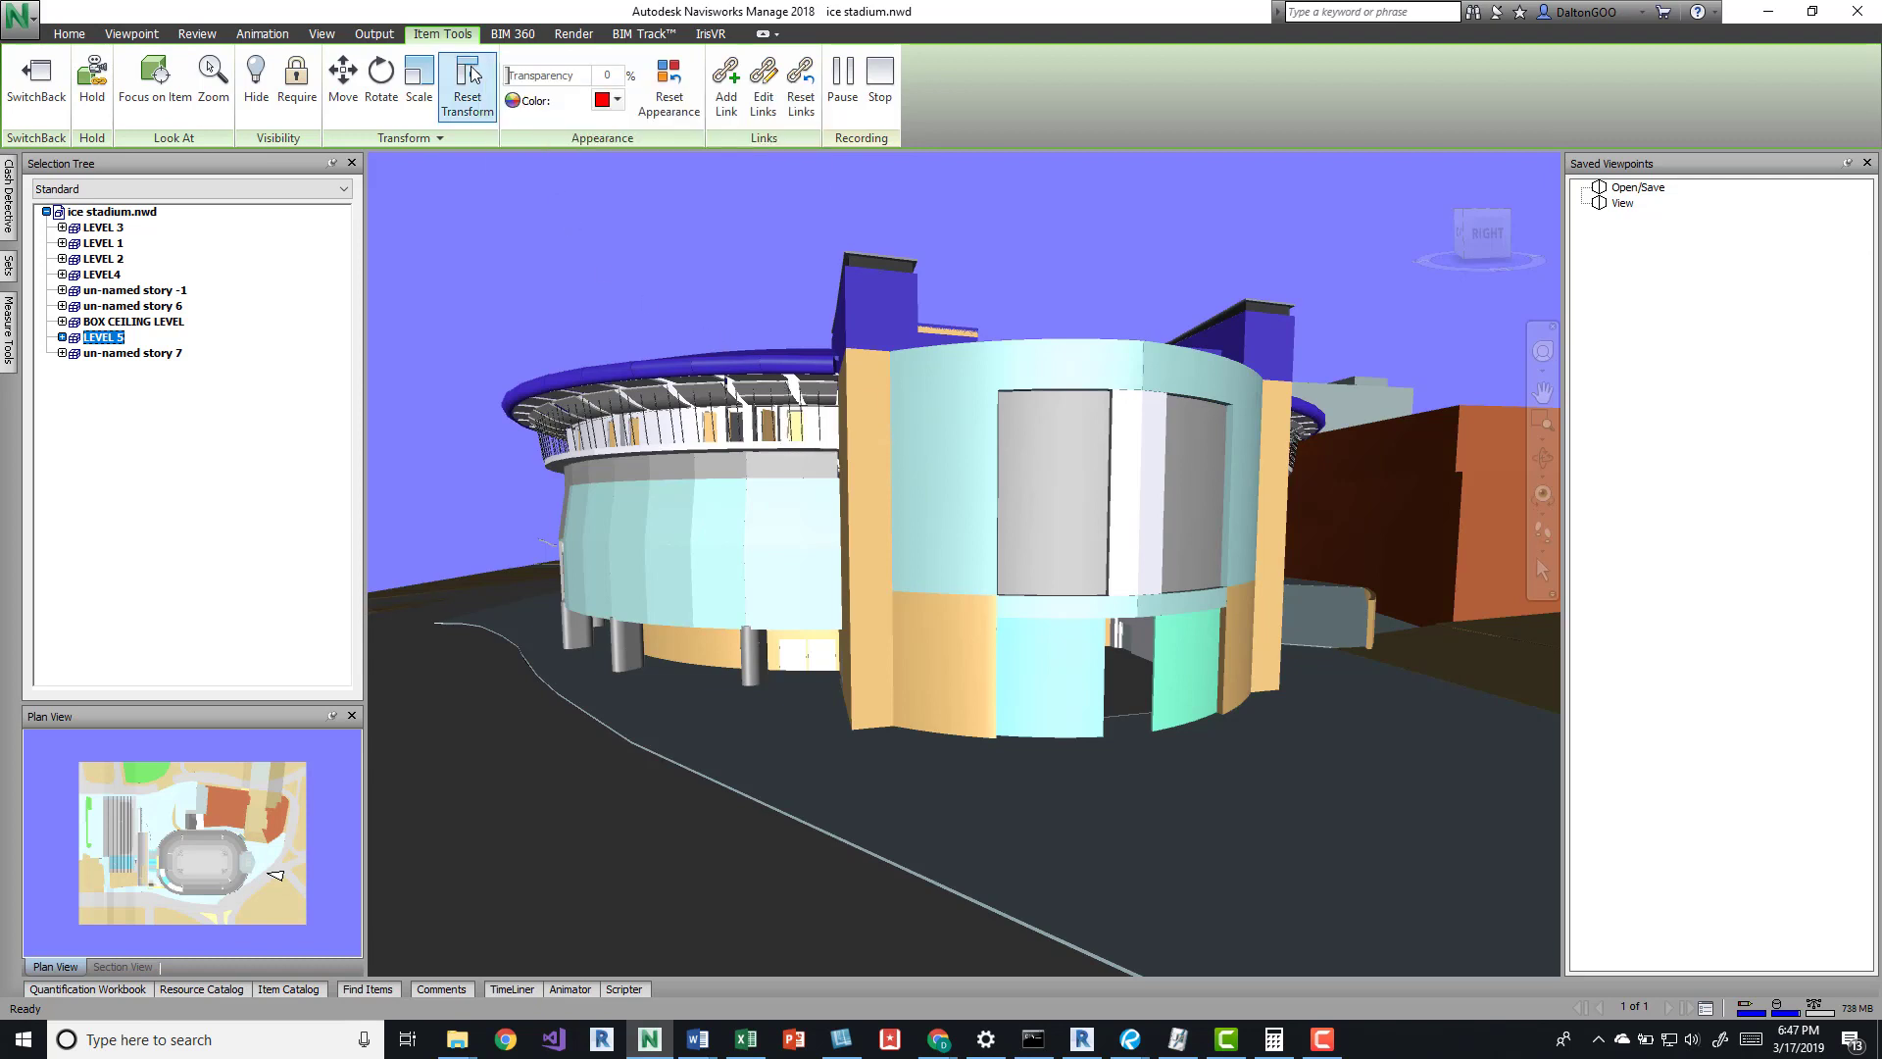
click(670, 78)
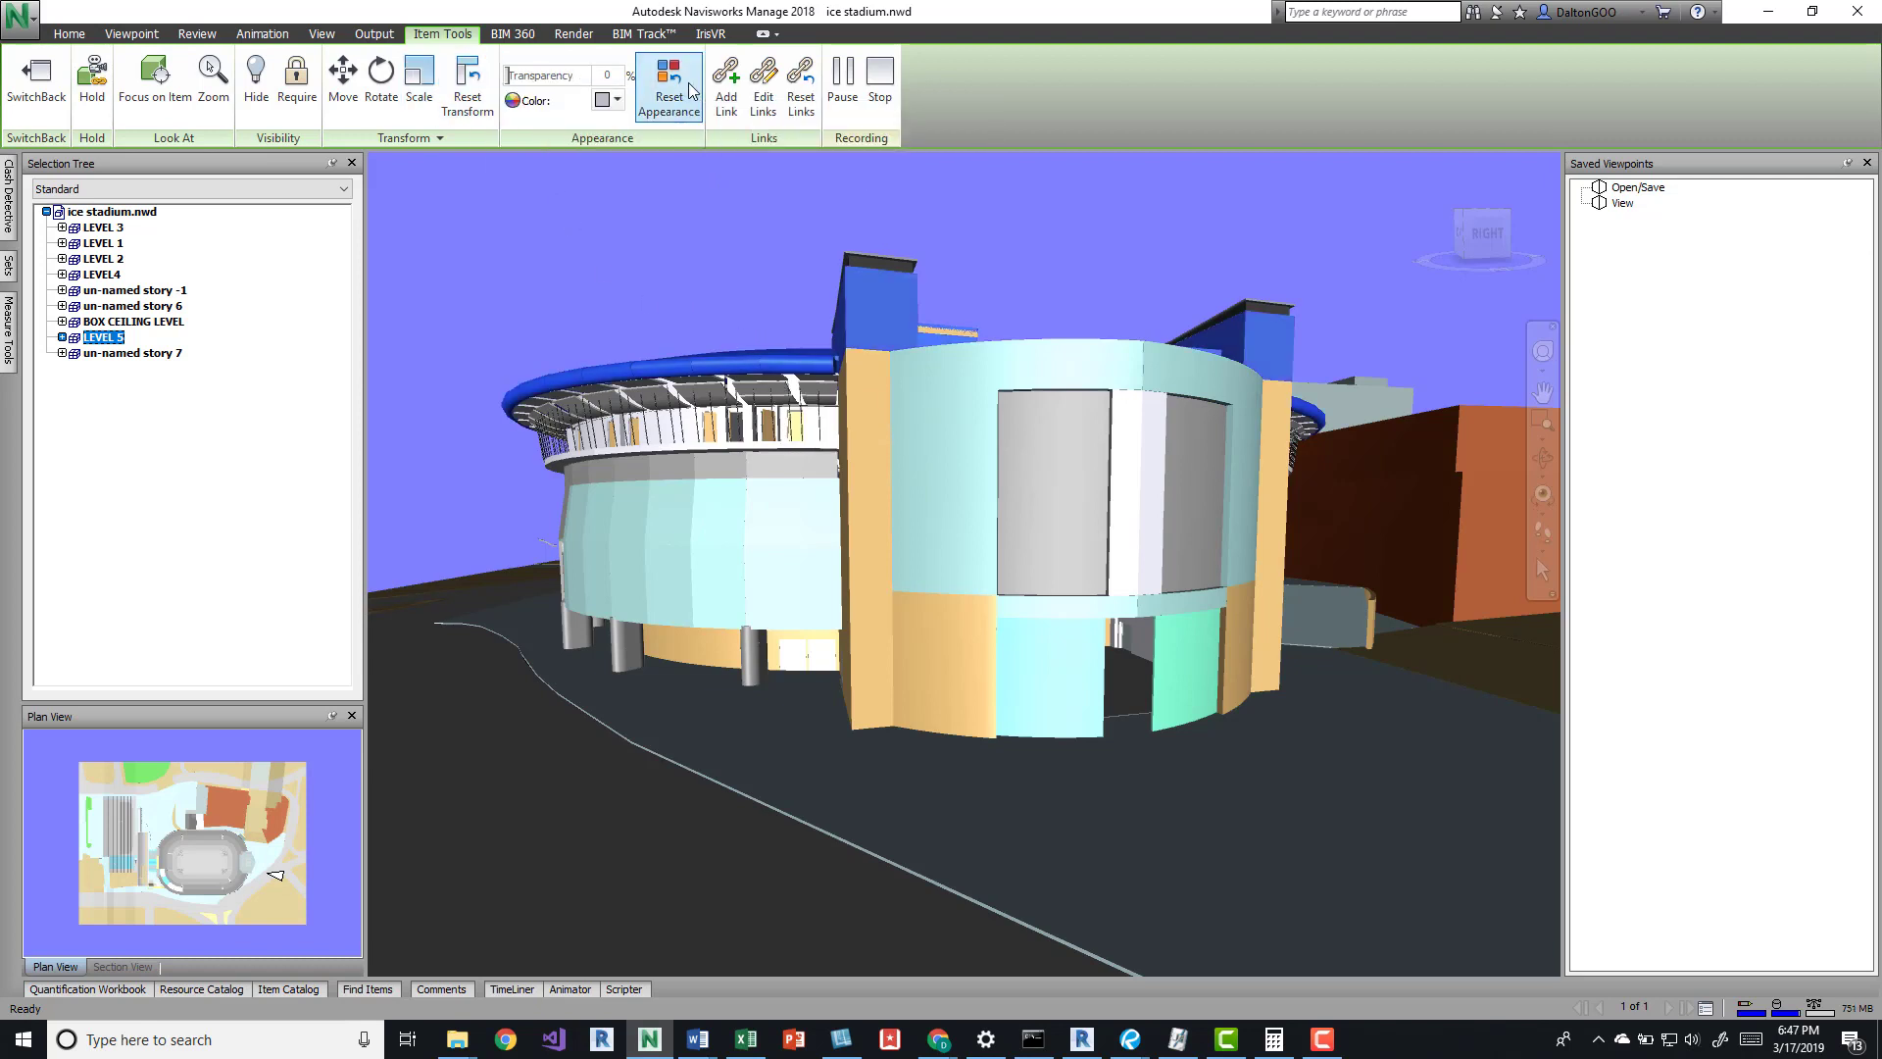
click(820, 239)
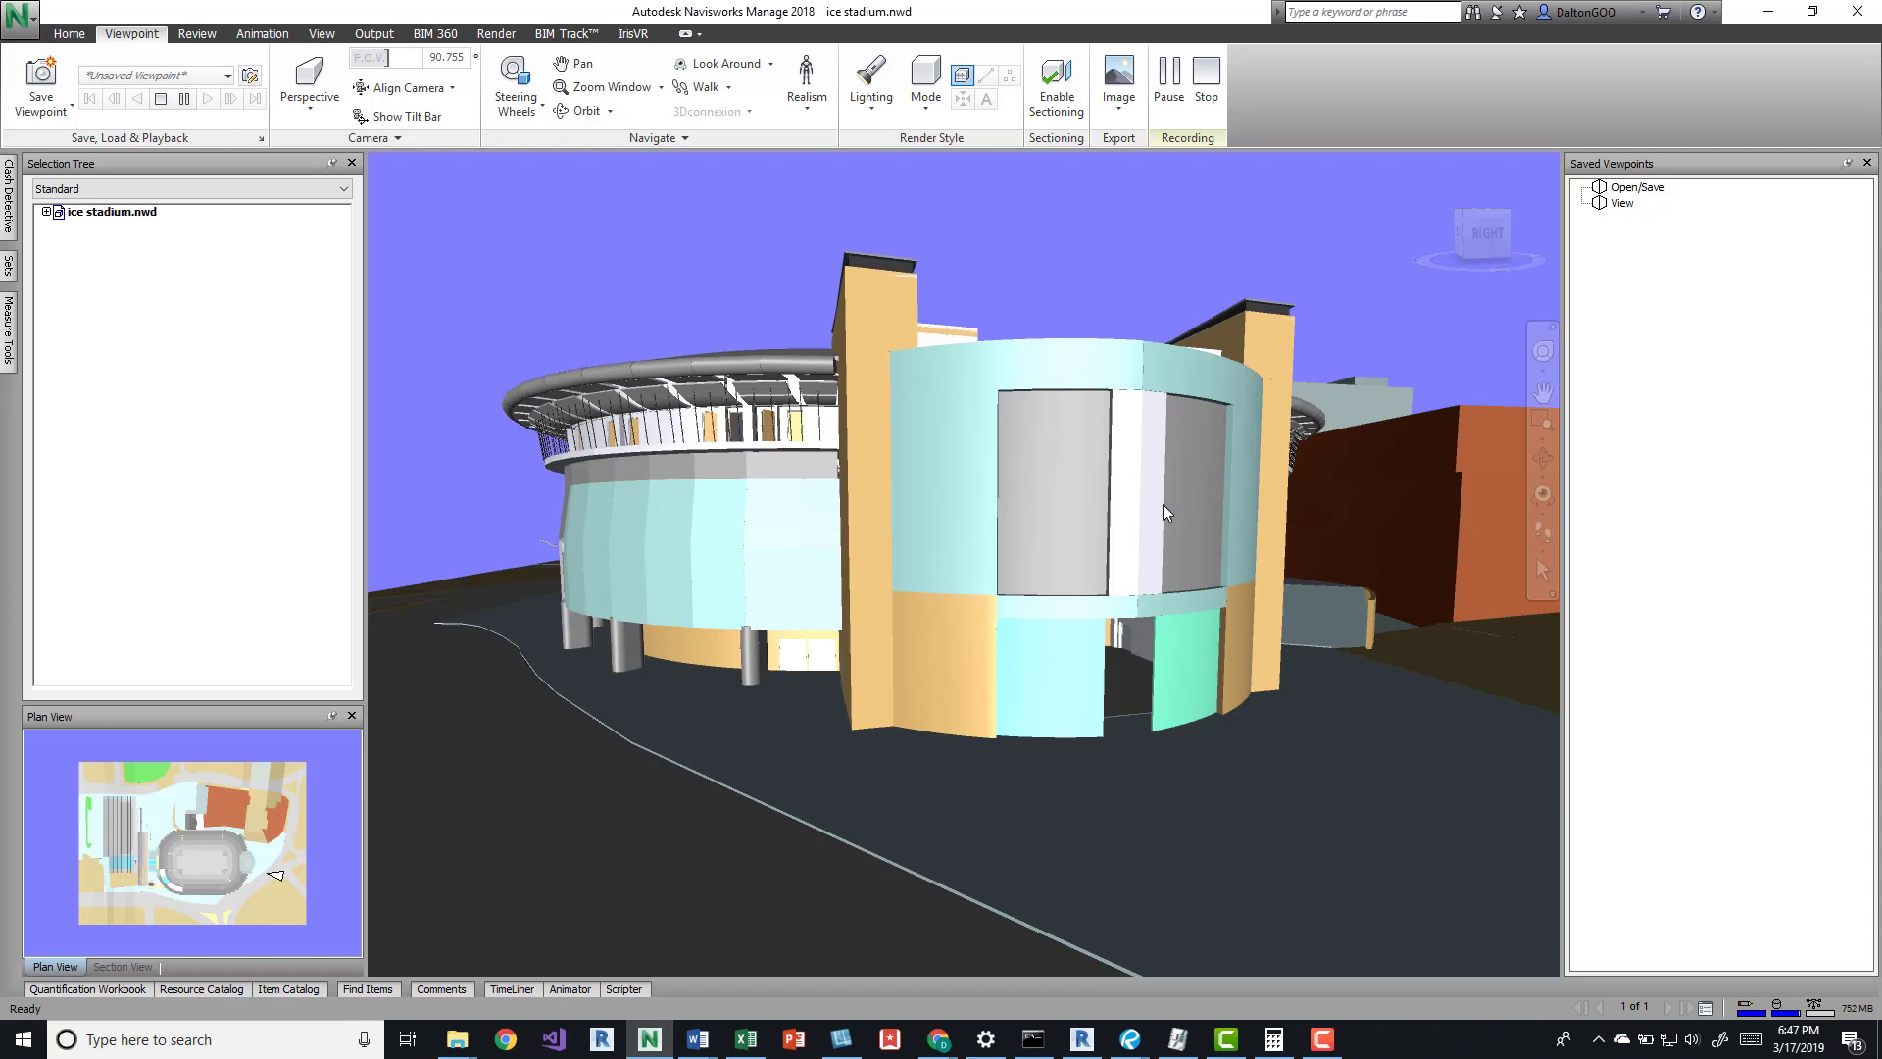
Select LEVEL 1 at the stadium entrance, inspect its layers including 3DWALLS, and clear the selection
mouse_move(1163, 504)
shift+middle_down()
mouse_move(1117, 550)
mouse_move(876, 598)
shift+middle_up()
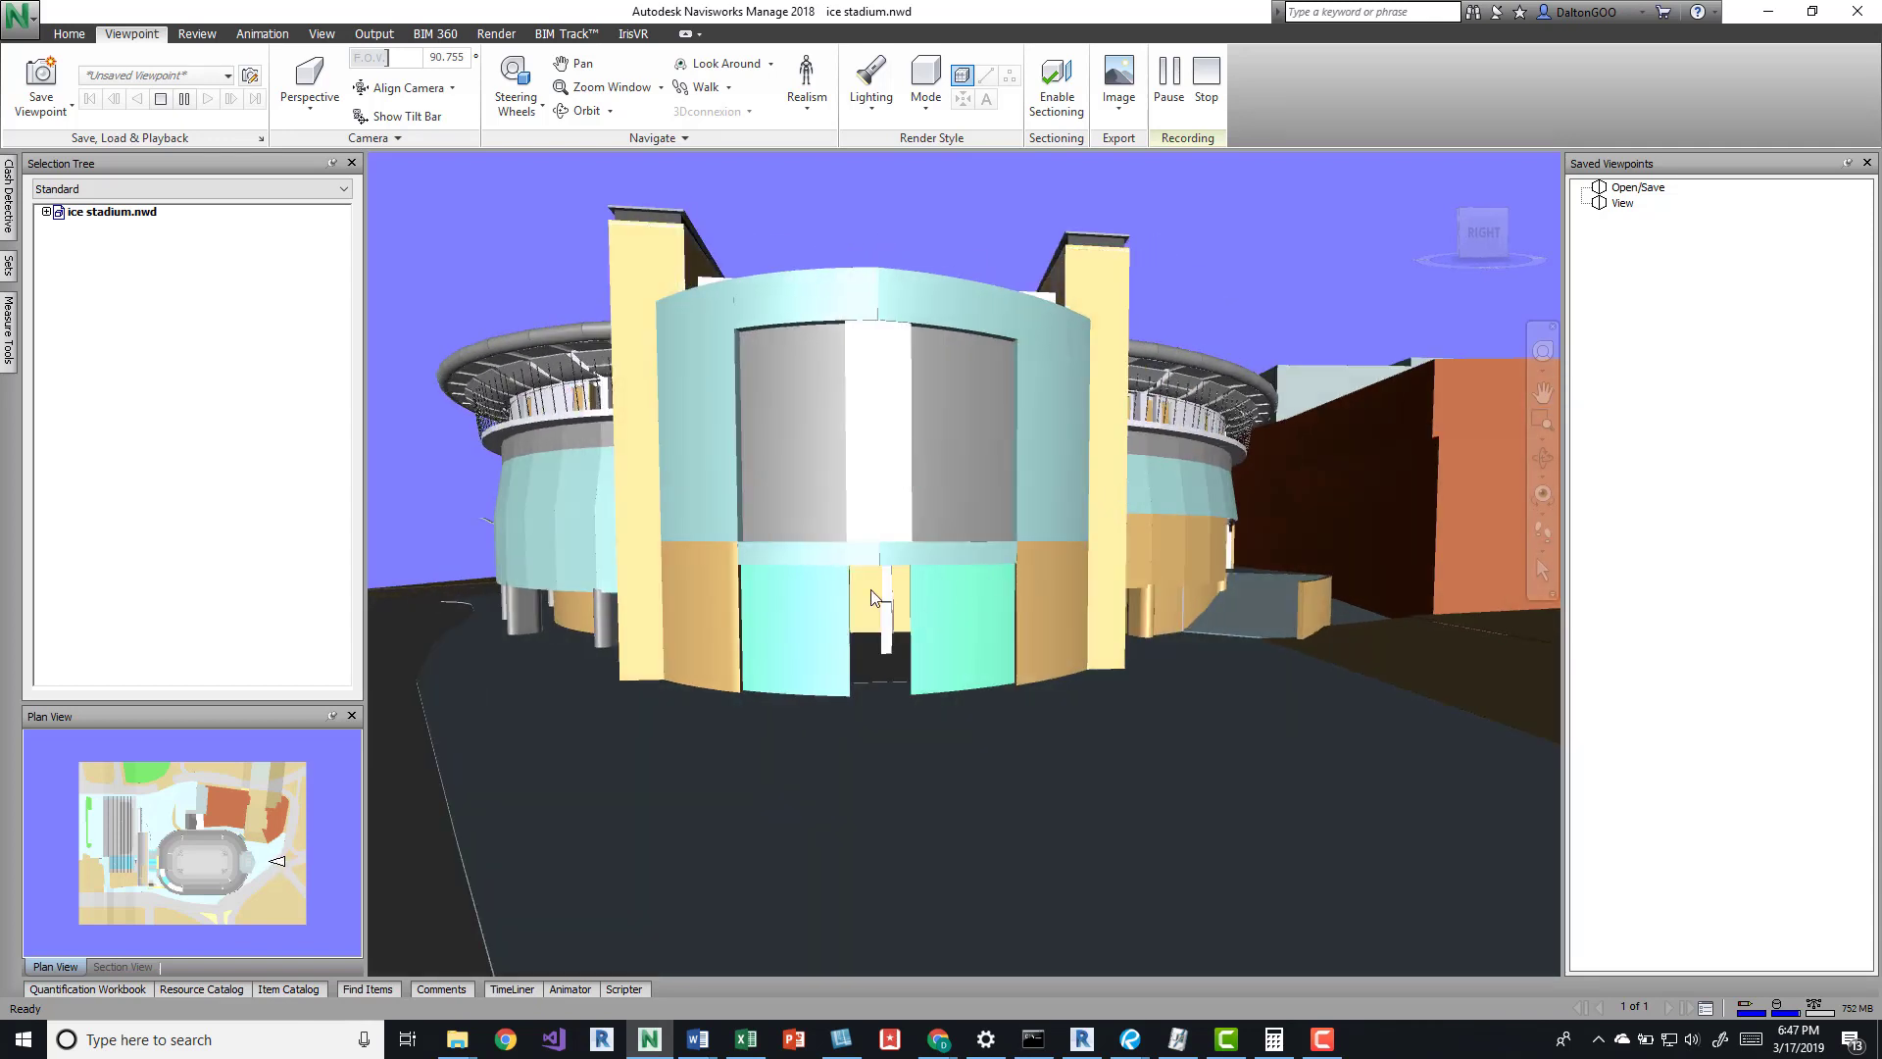
click(820, 610)
key(Escape)
click(821, 619)
click(62, 243)
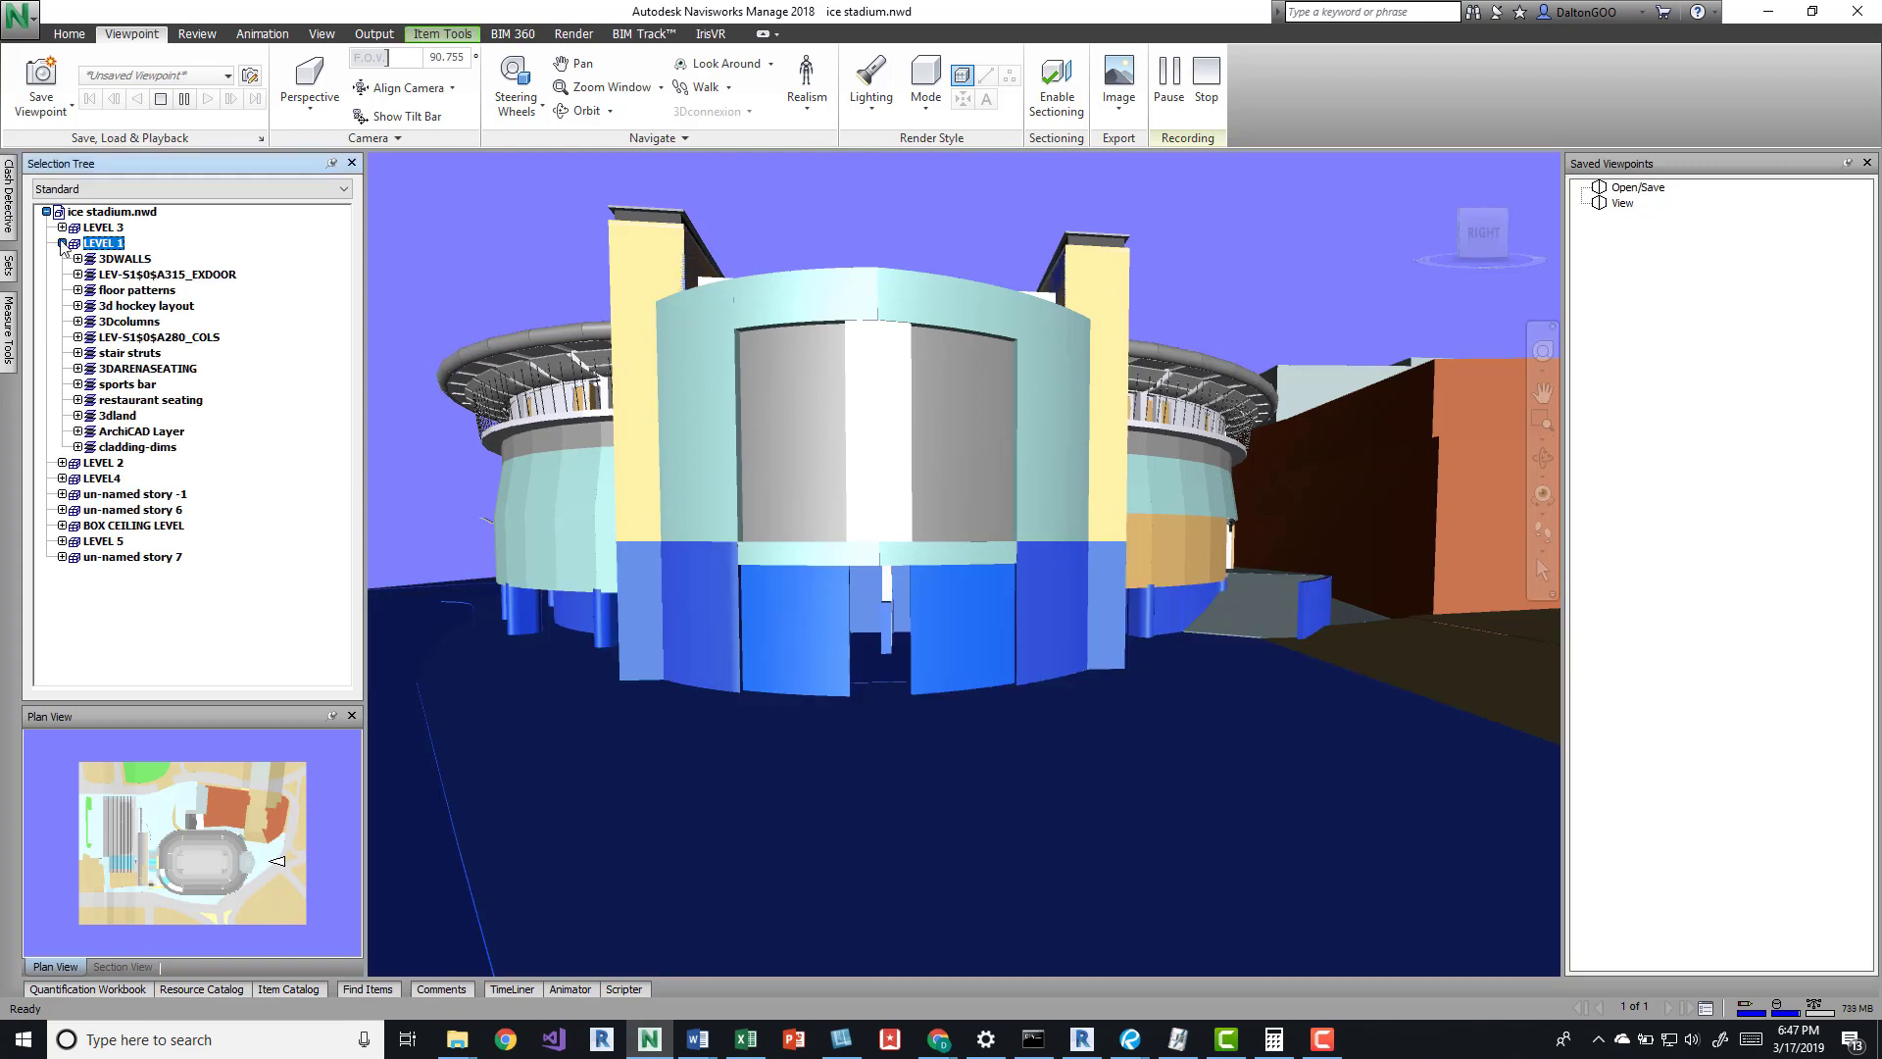
click(121, 259)
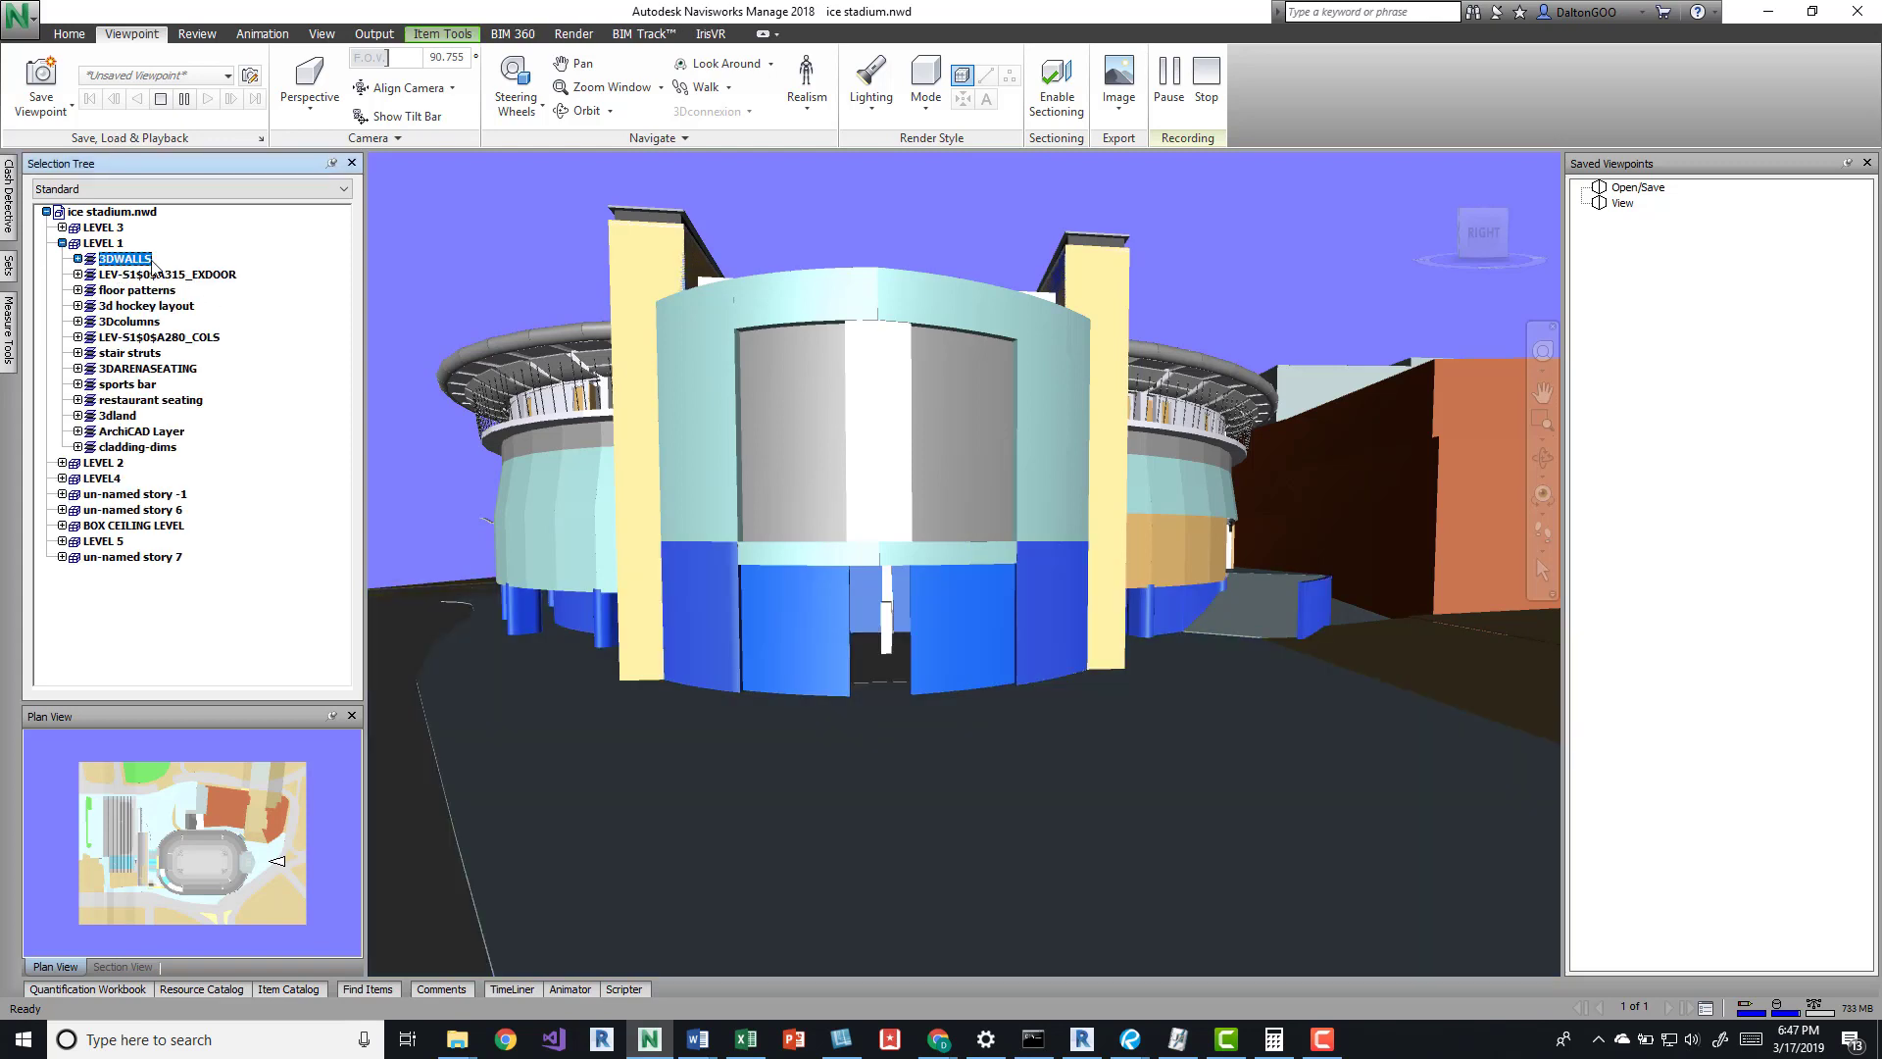
click(798, 627)
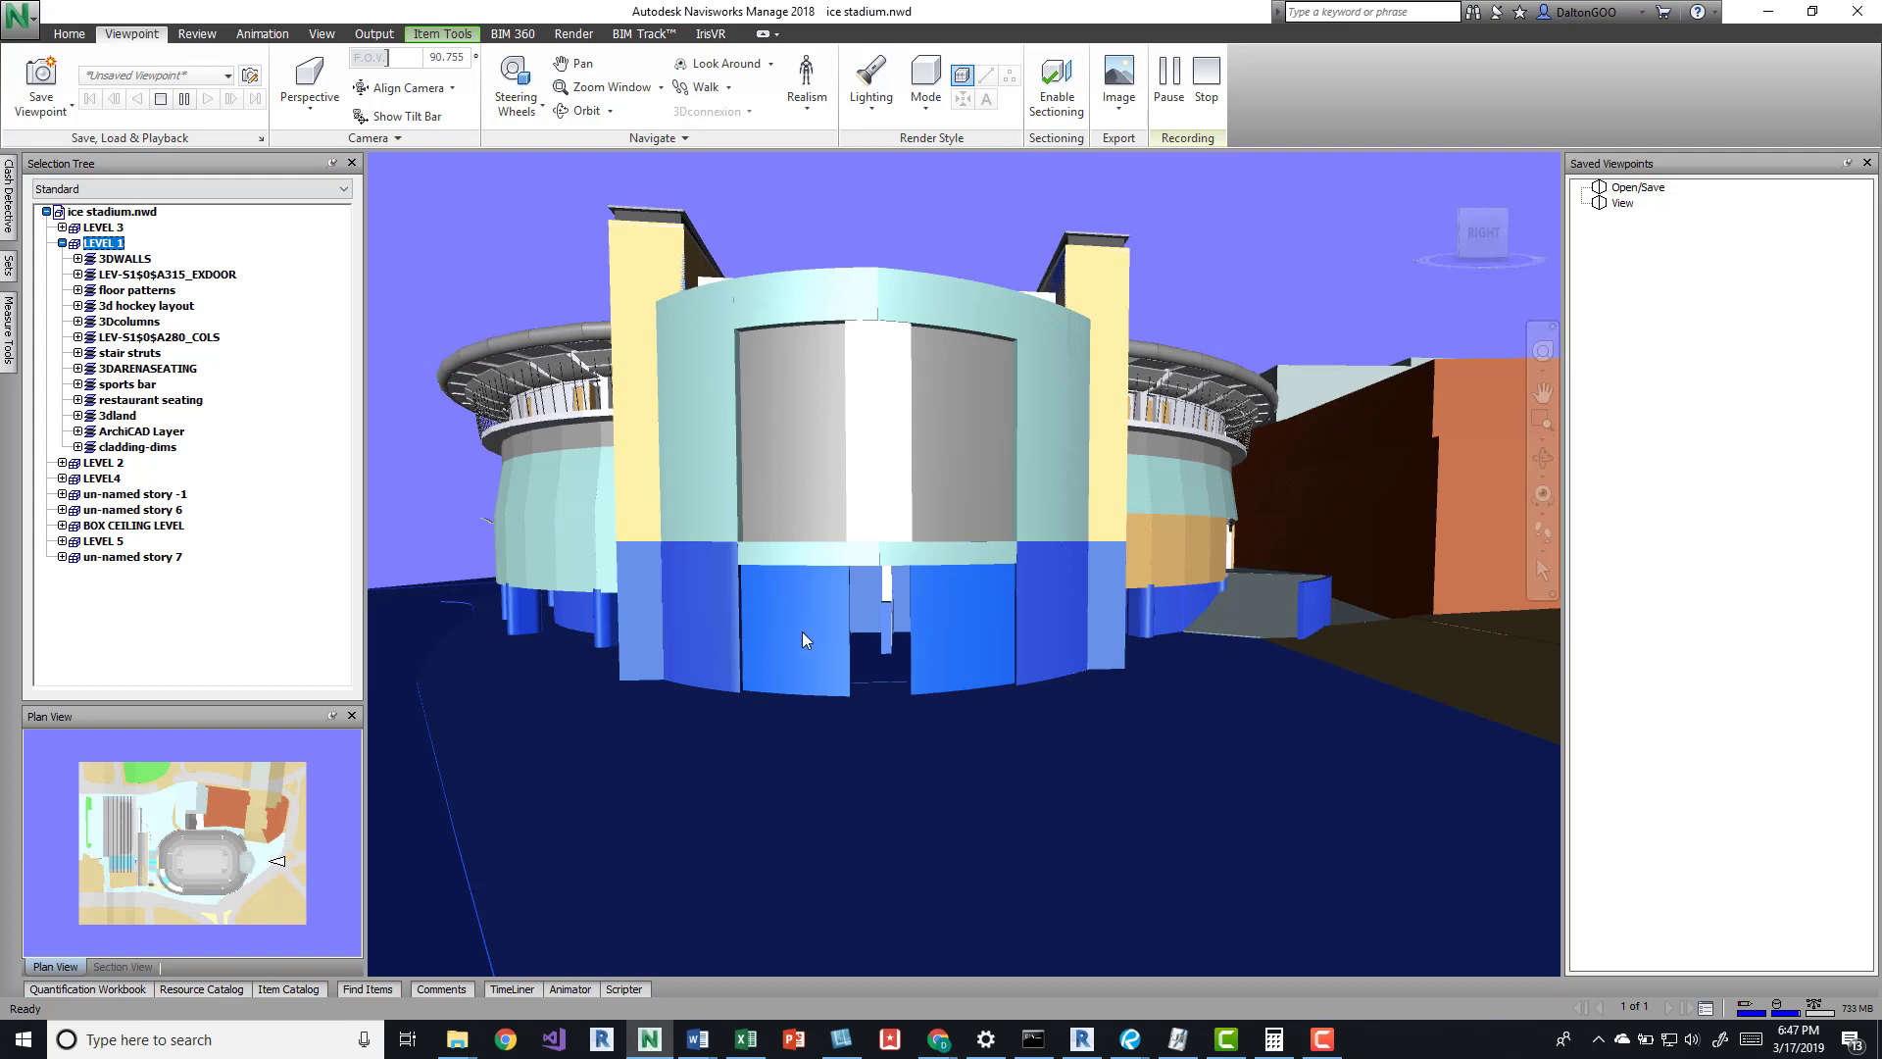
scroll(802, 631, up, 3)
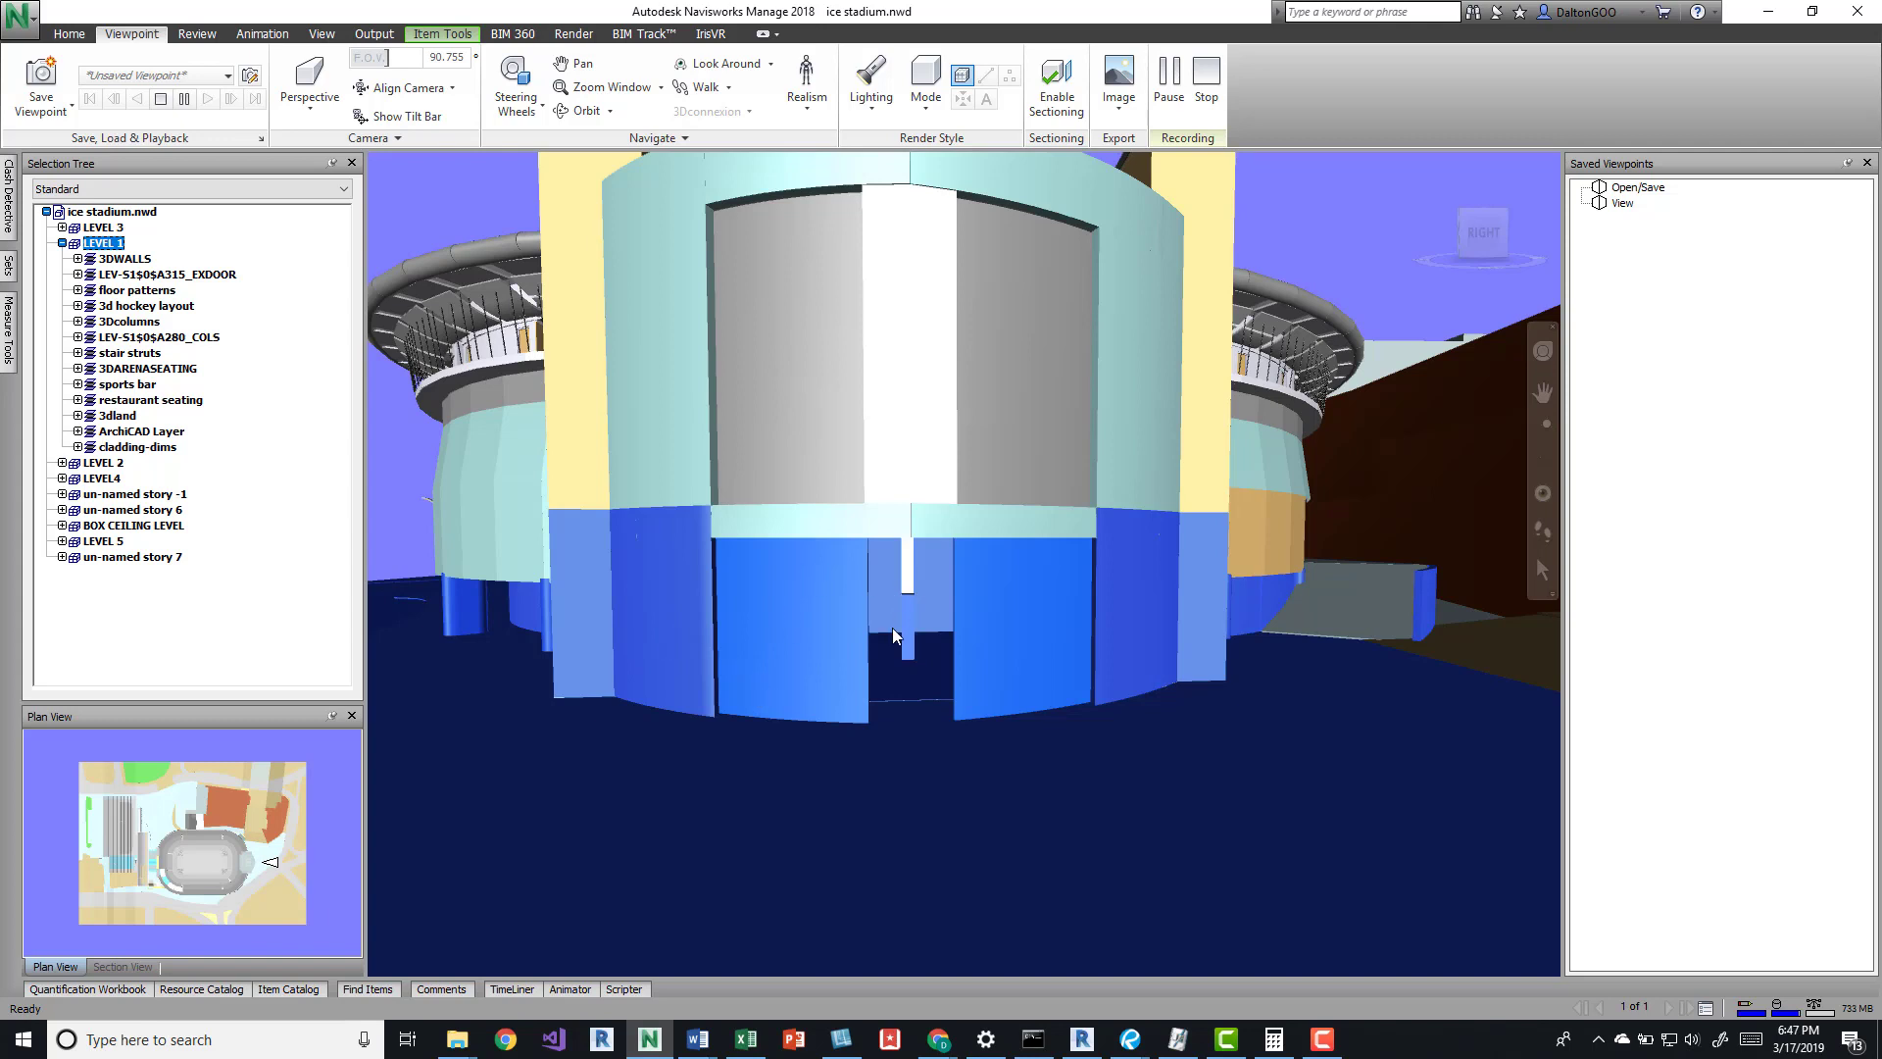
mouse_move(808, 664)
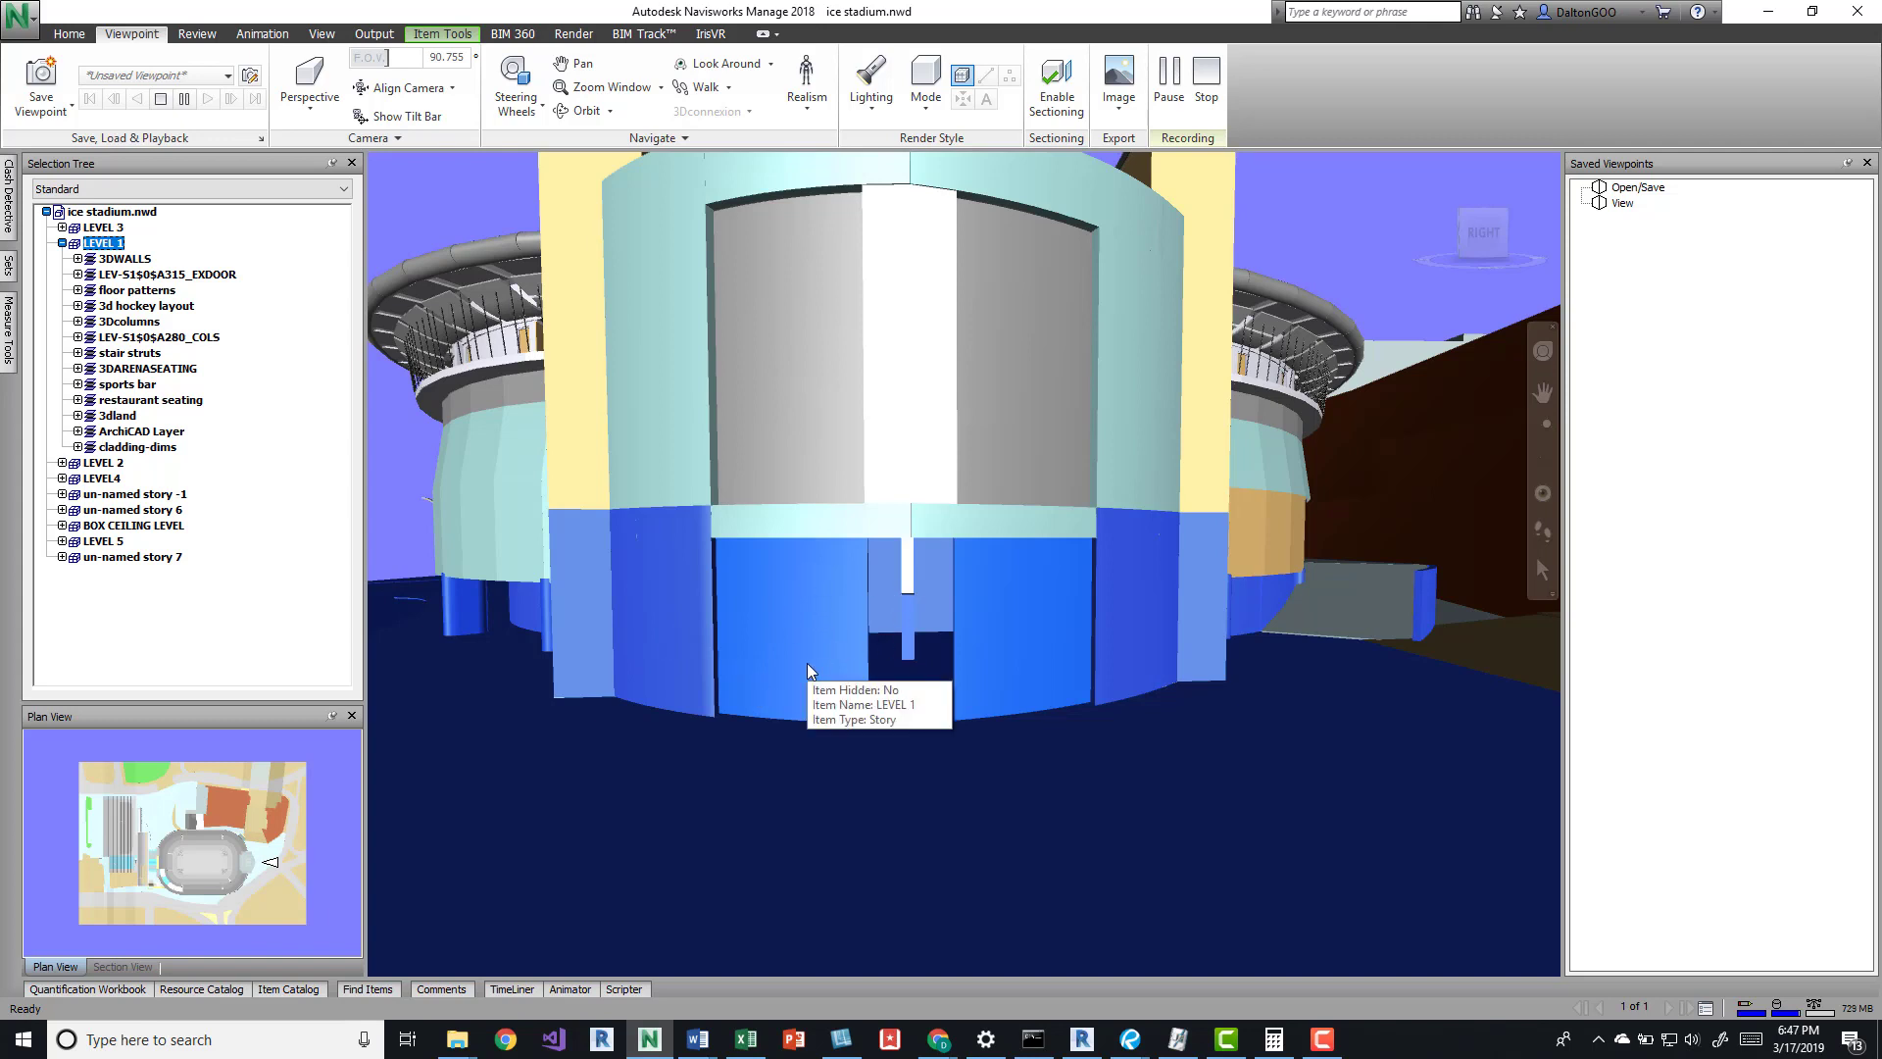
key(Escape)
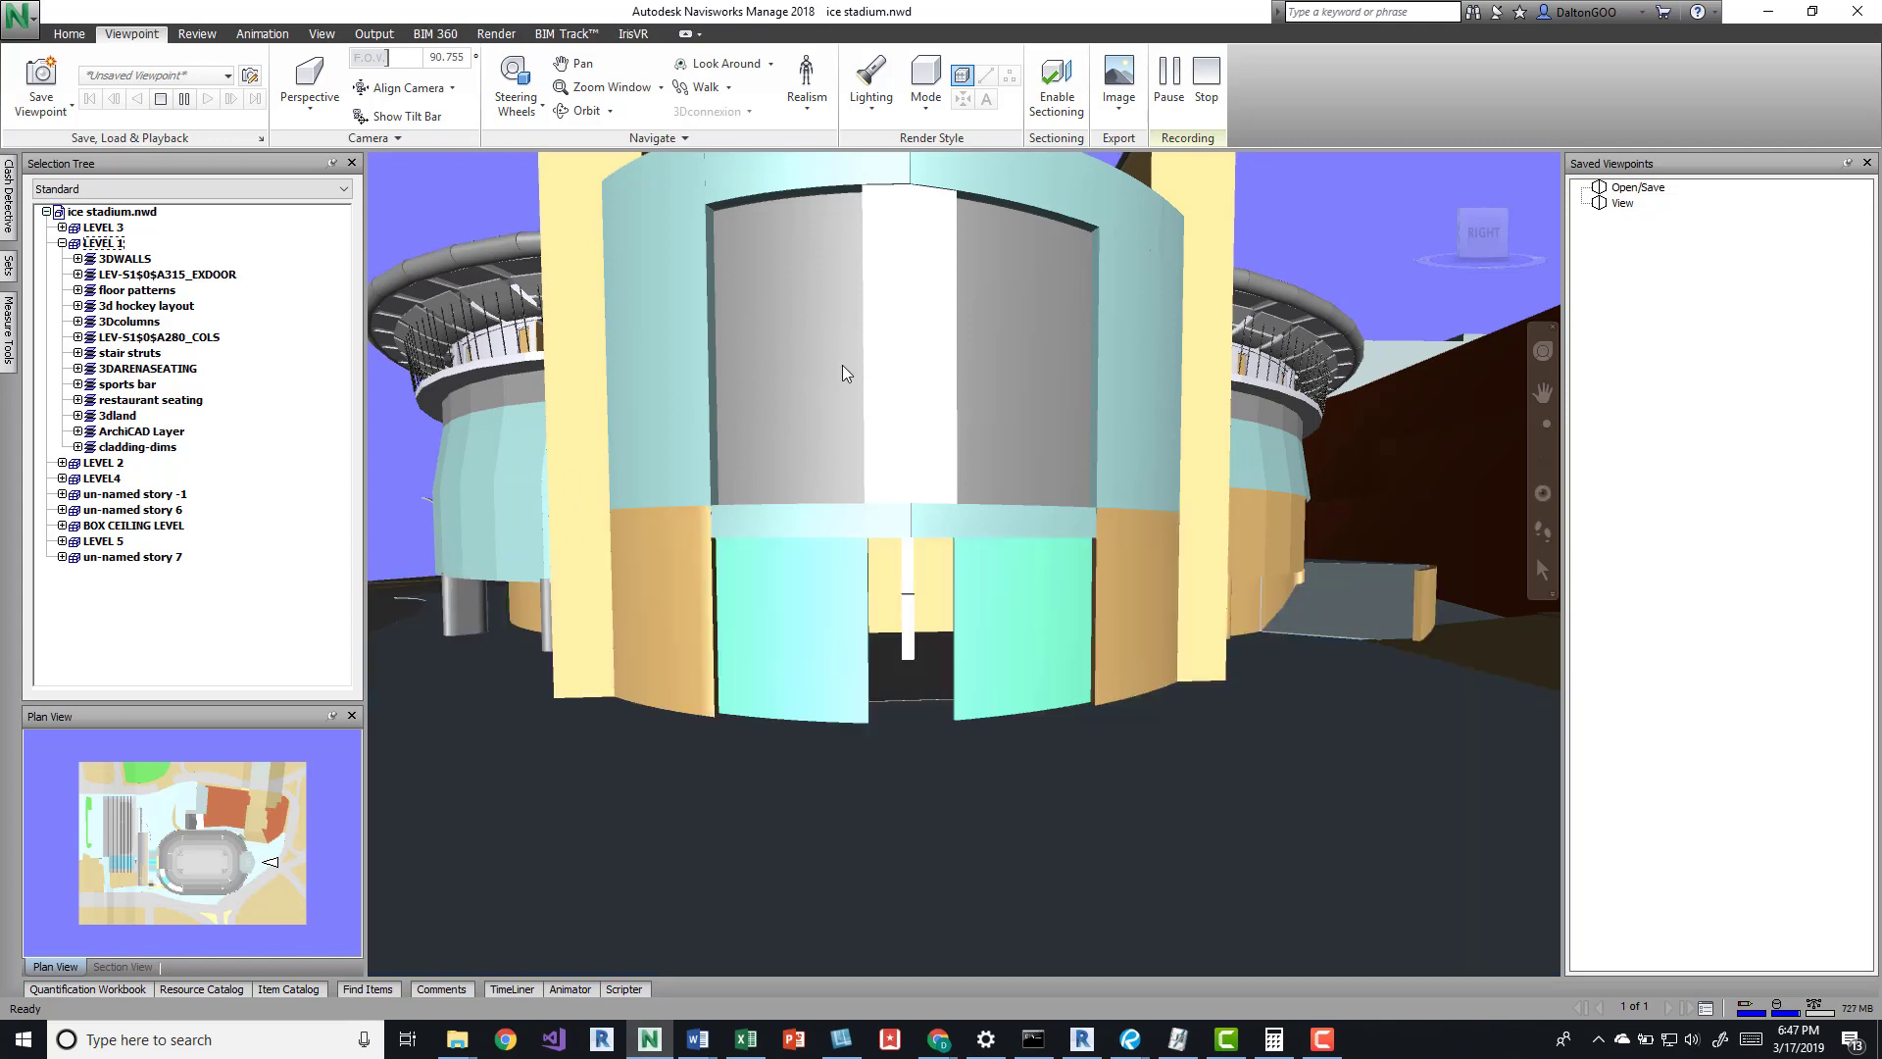
Set the selection resolution to Last Unique
click(87, 37)
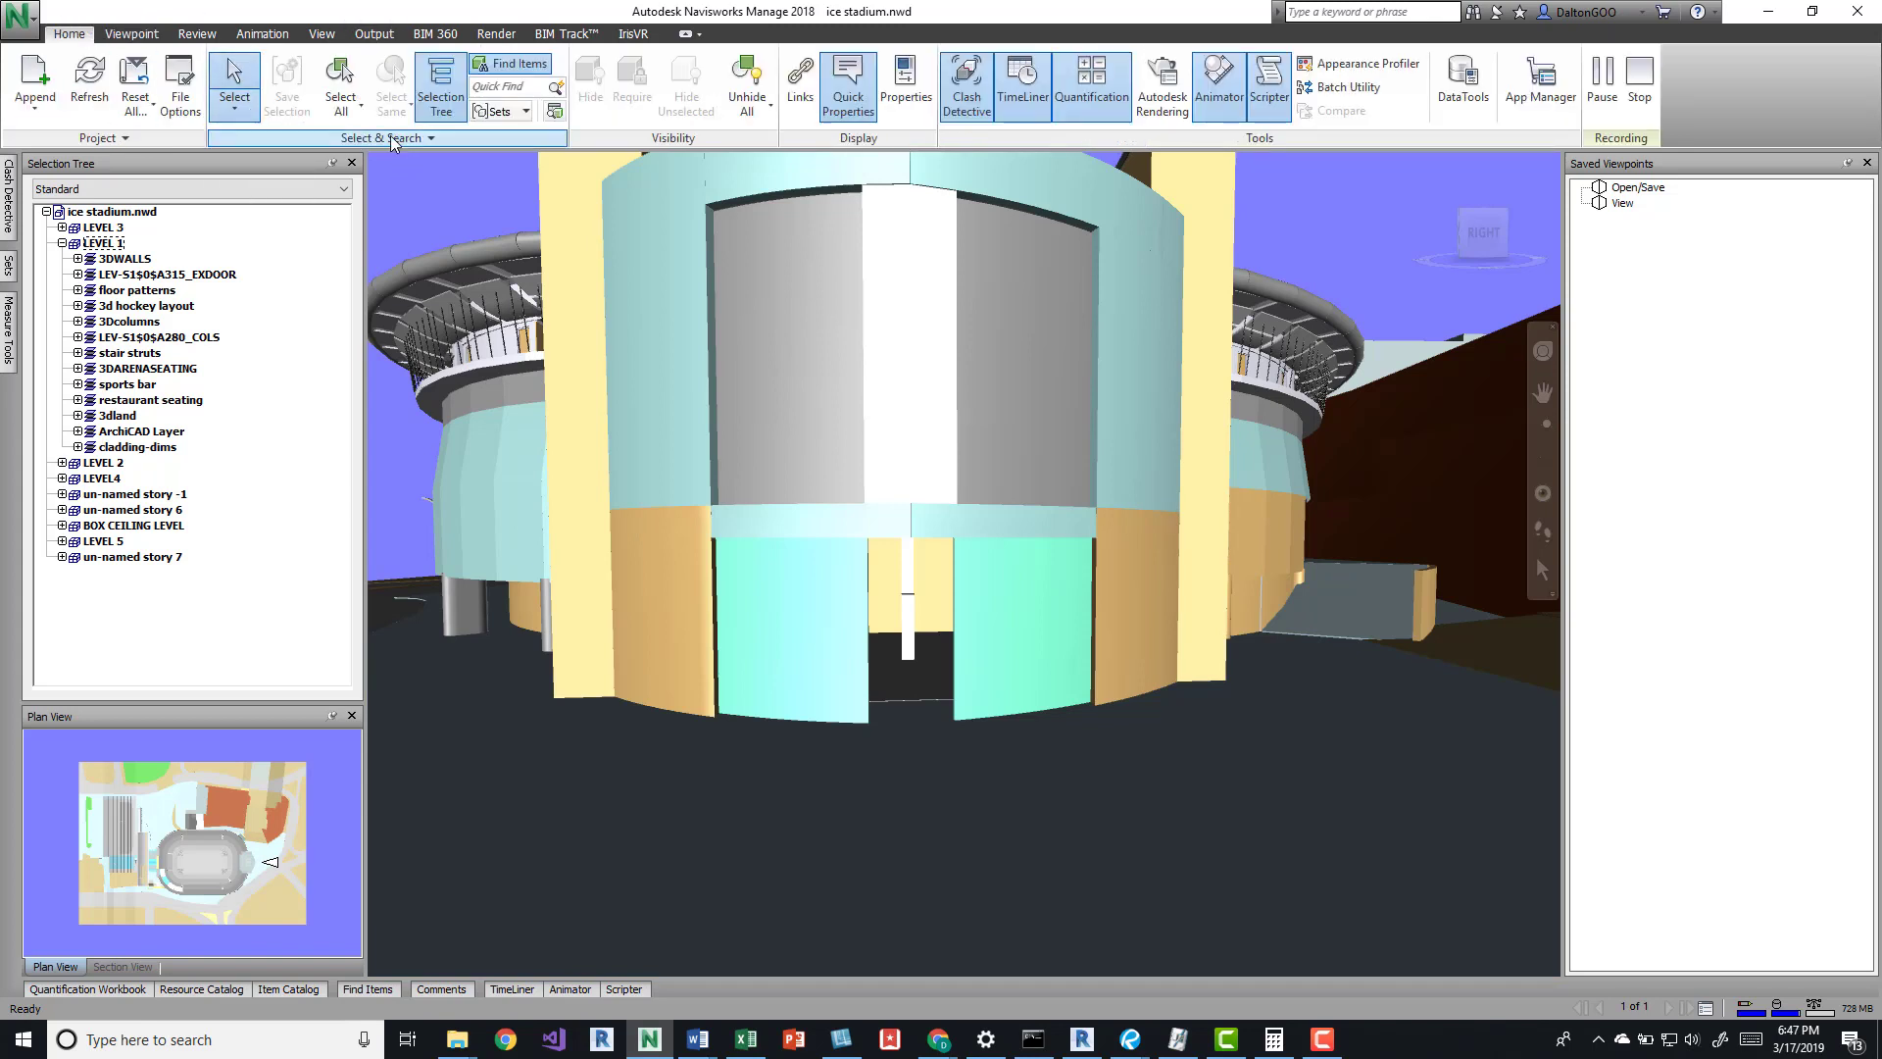
click(304, 138)
click(397, 161)
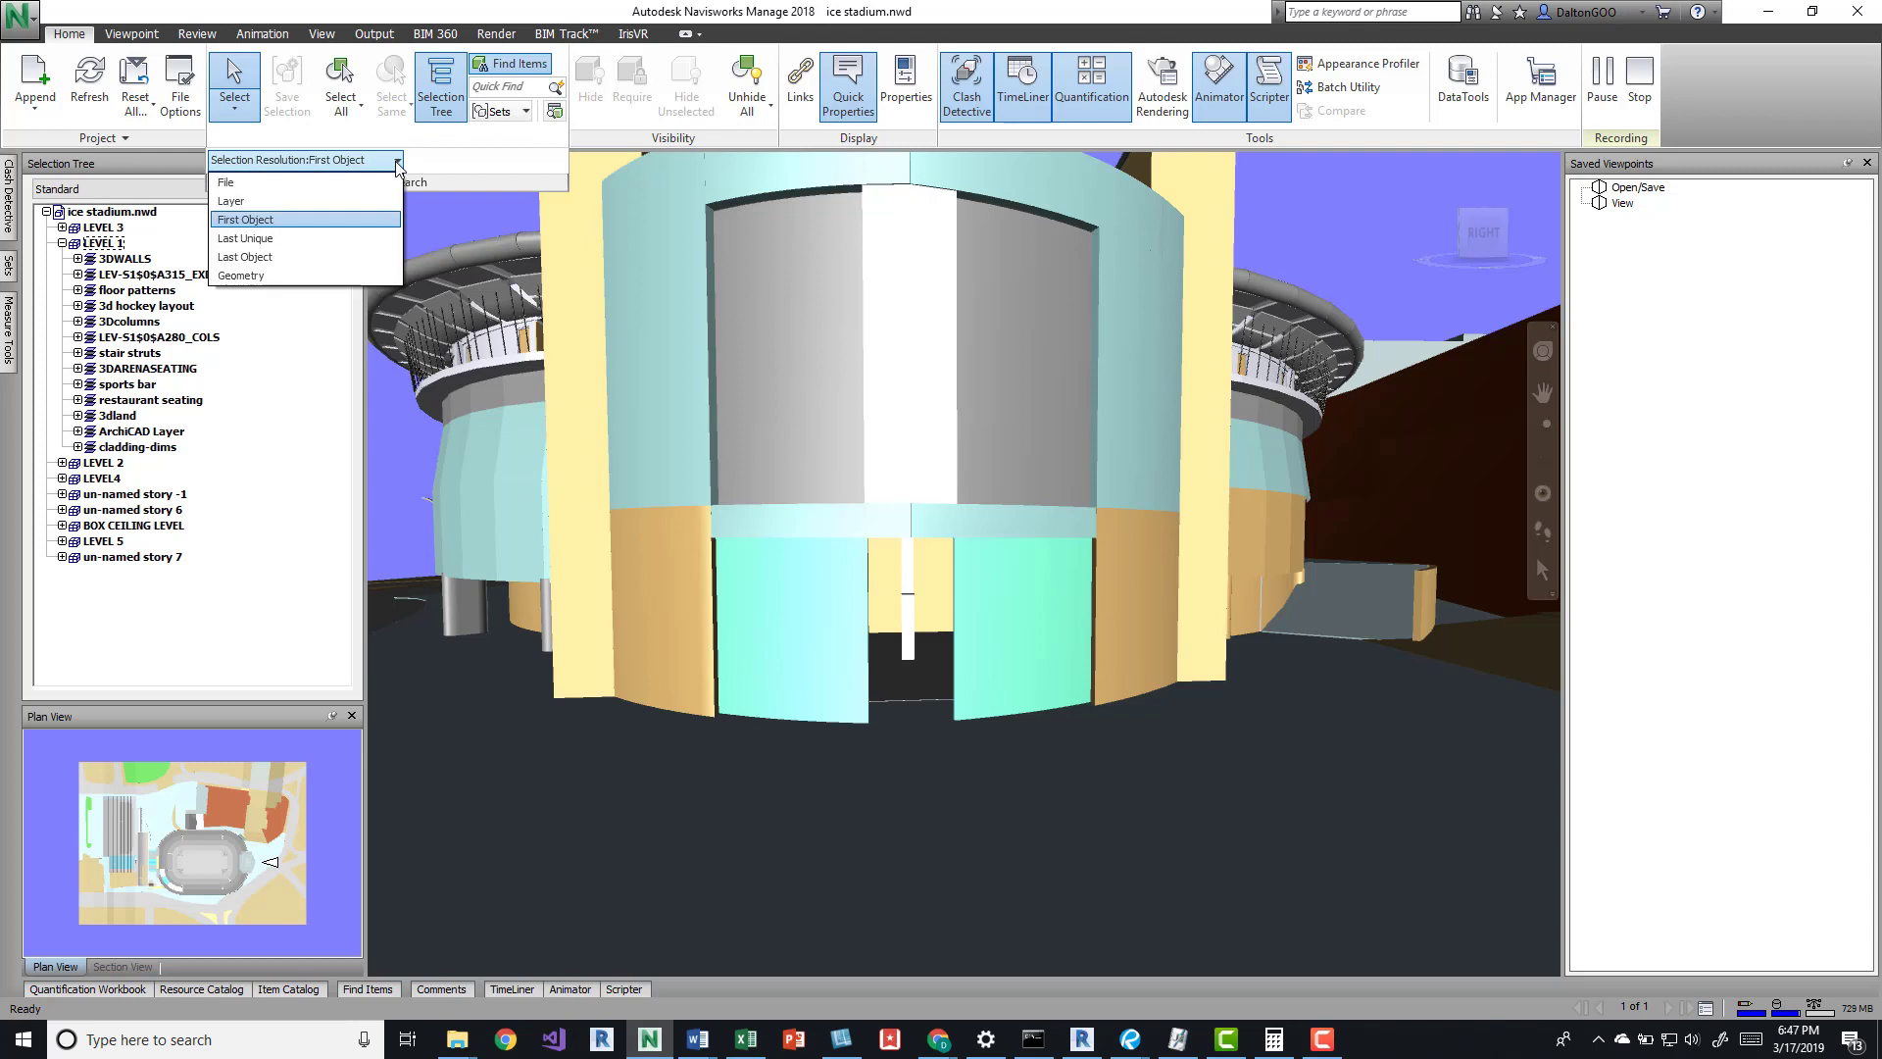
click(257, 240)
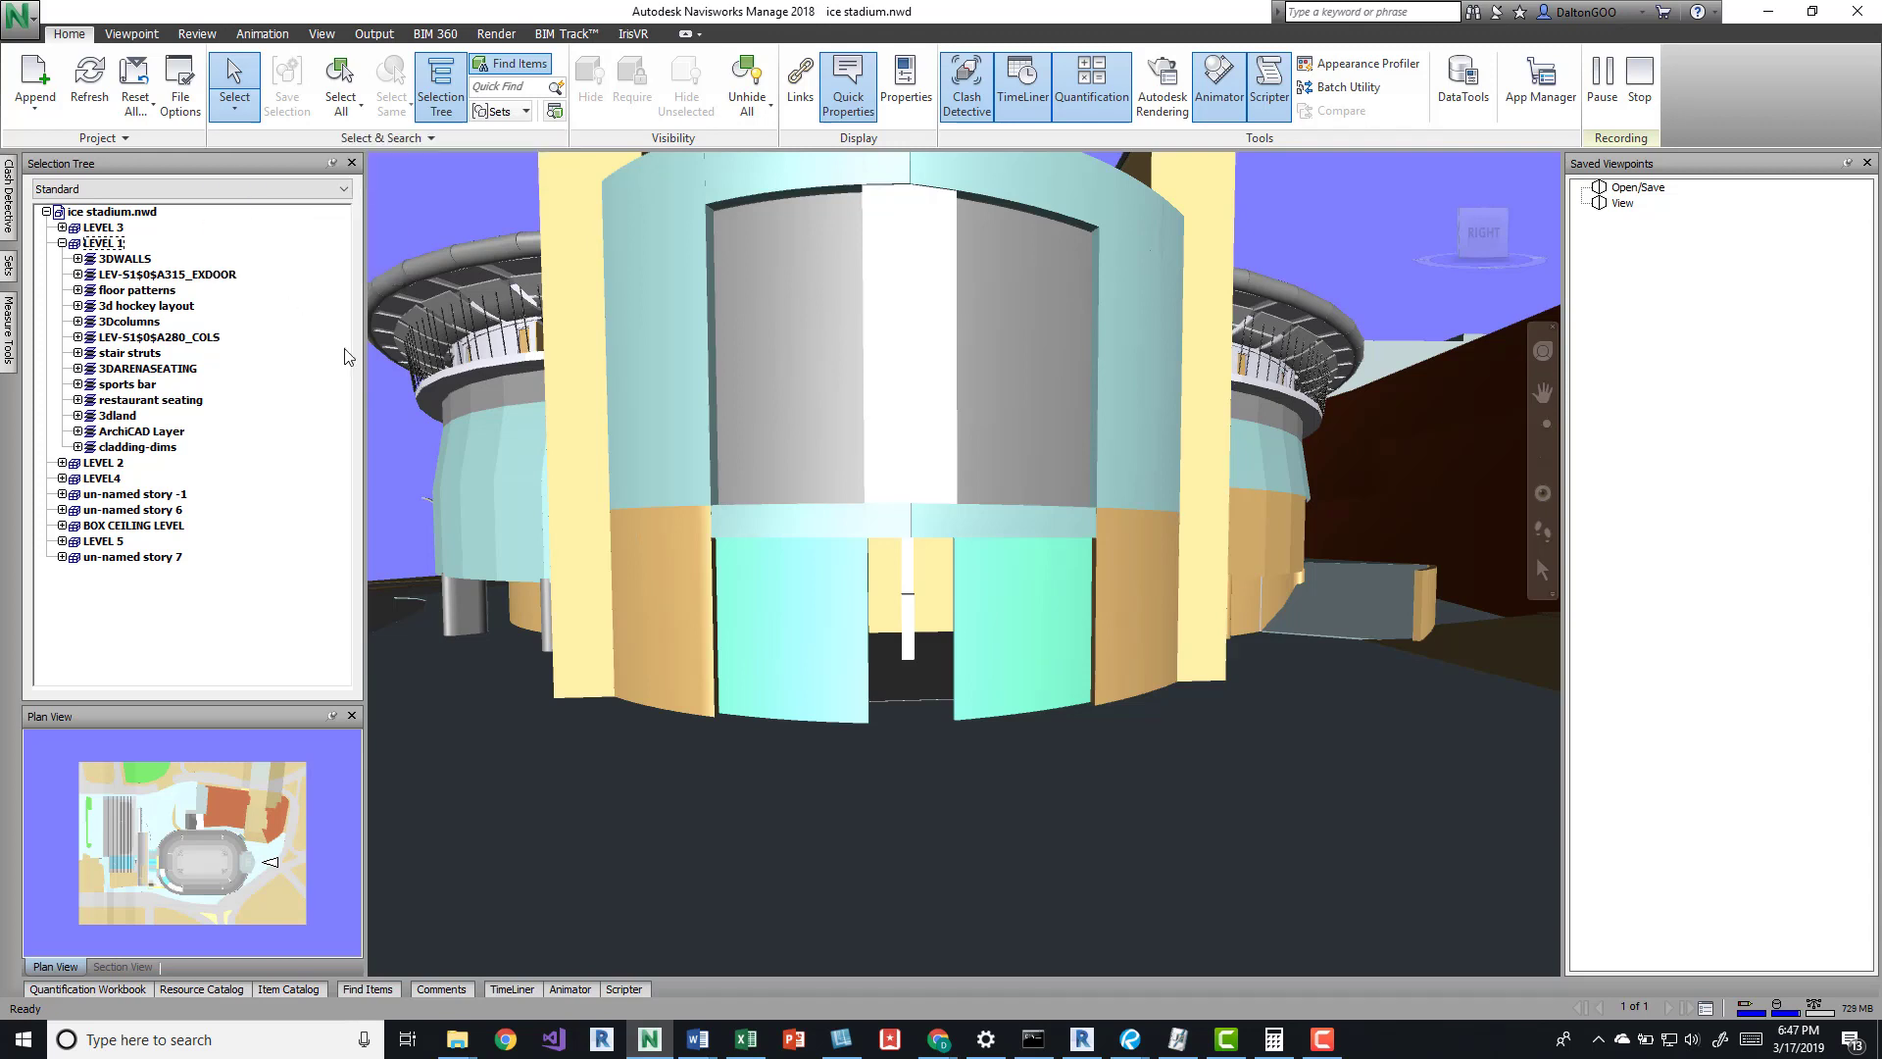
Color the aqua wall left of the entrance opening red and hide the matching aqua wall on its right
click(786, 617)
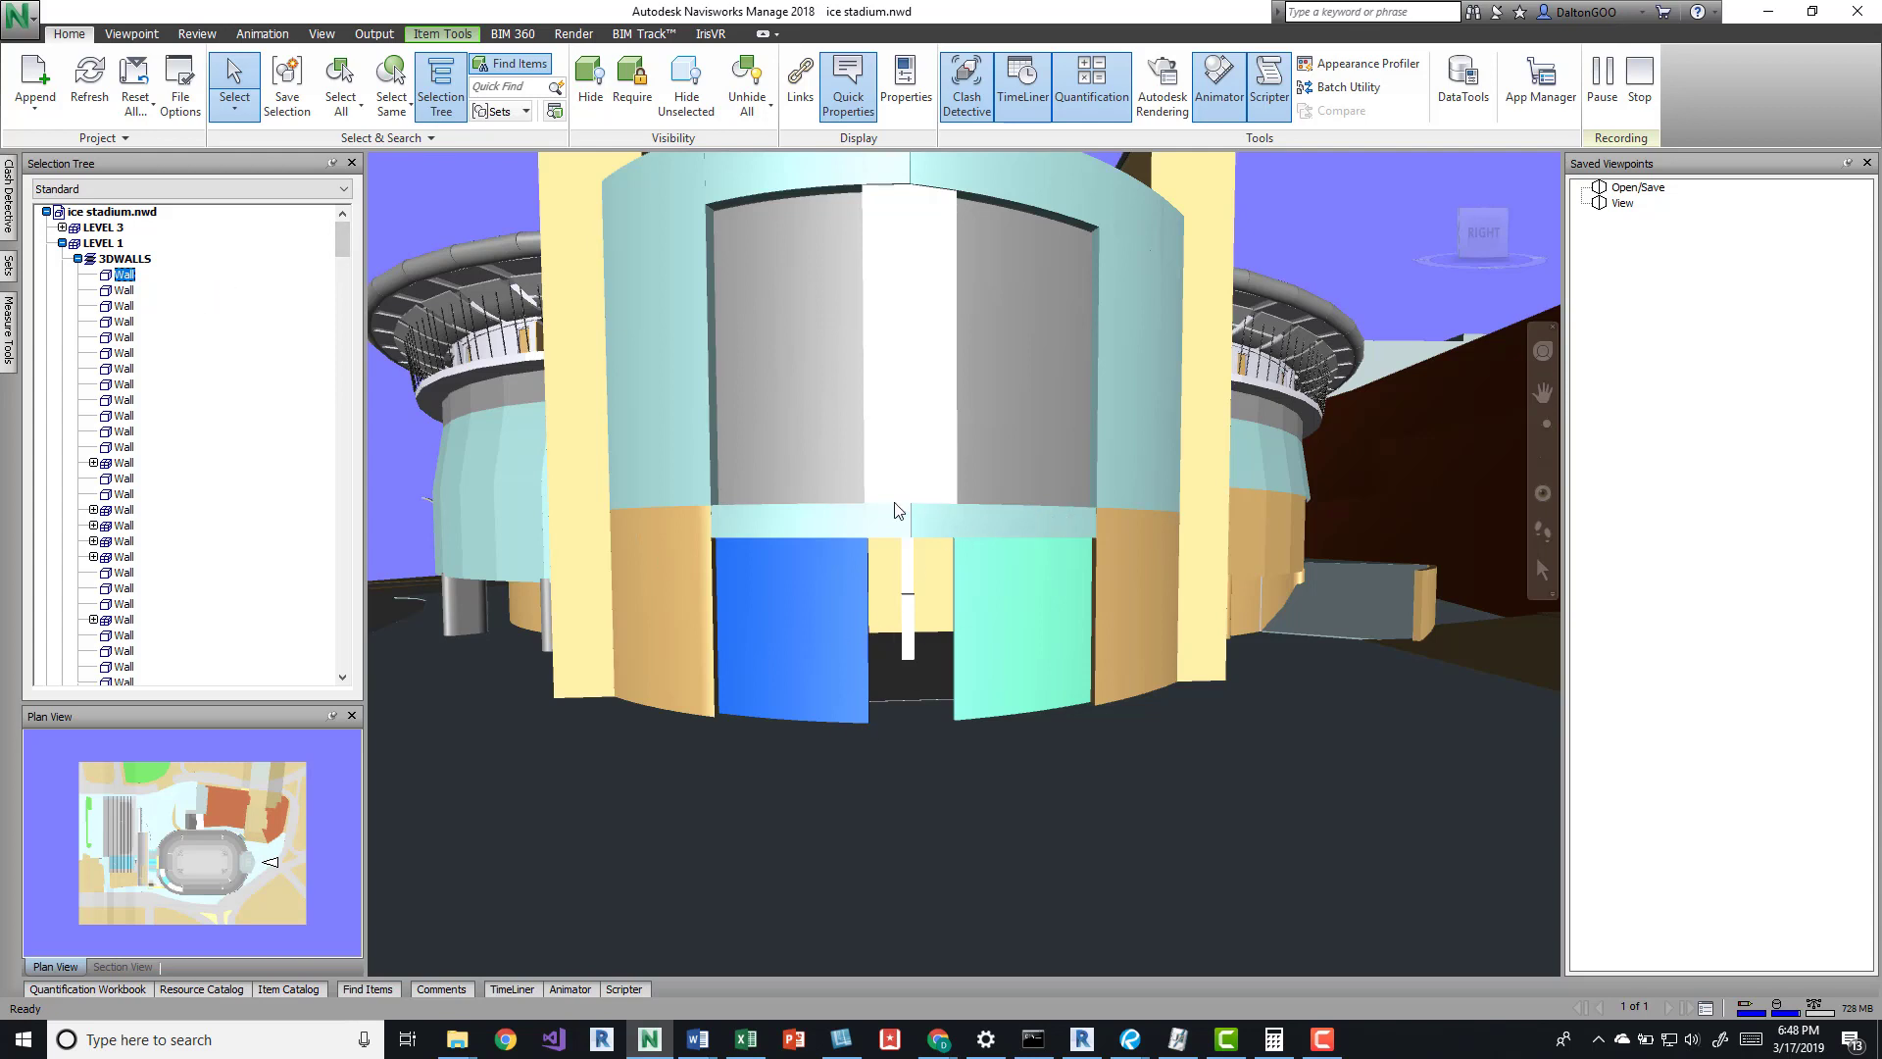
click(442, 34)
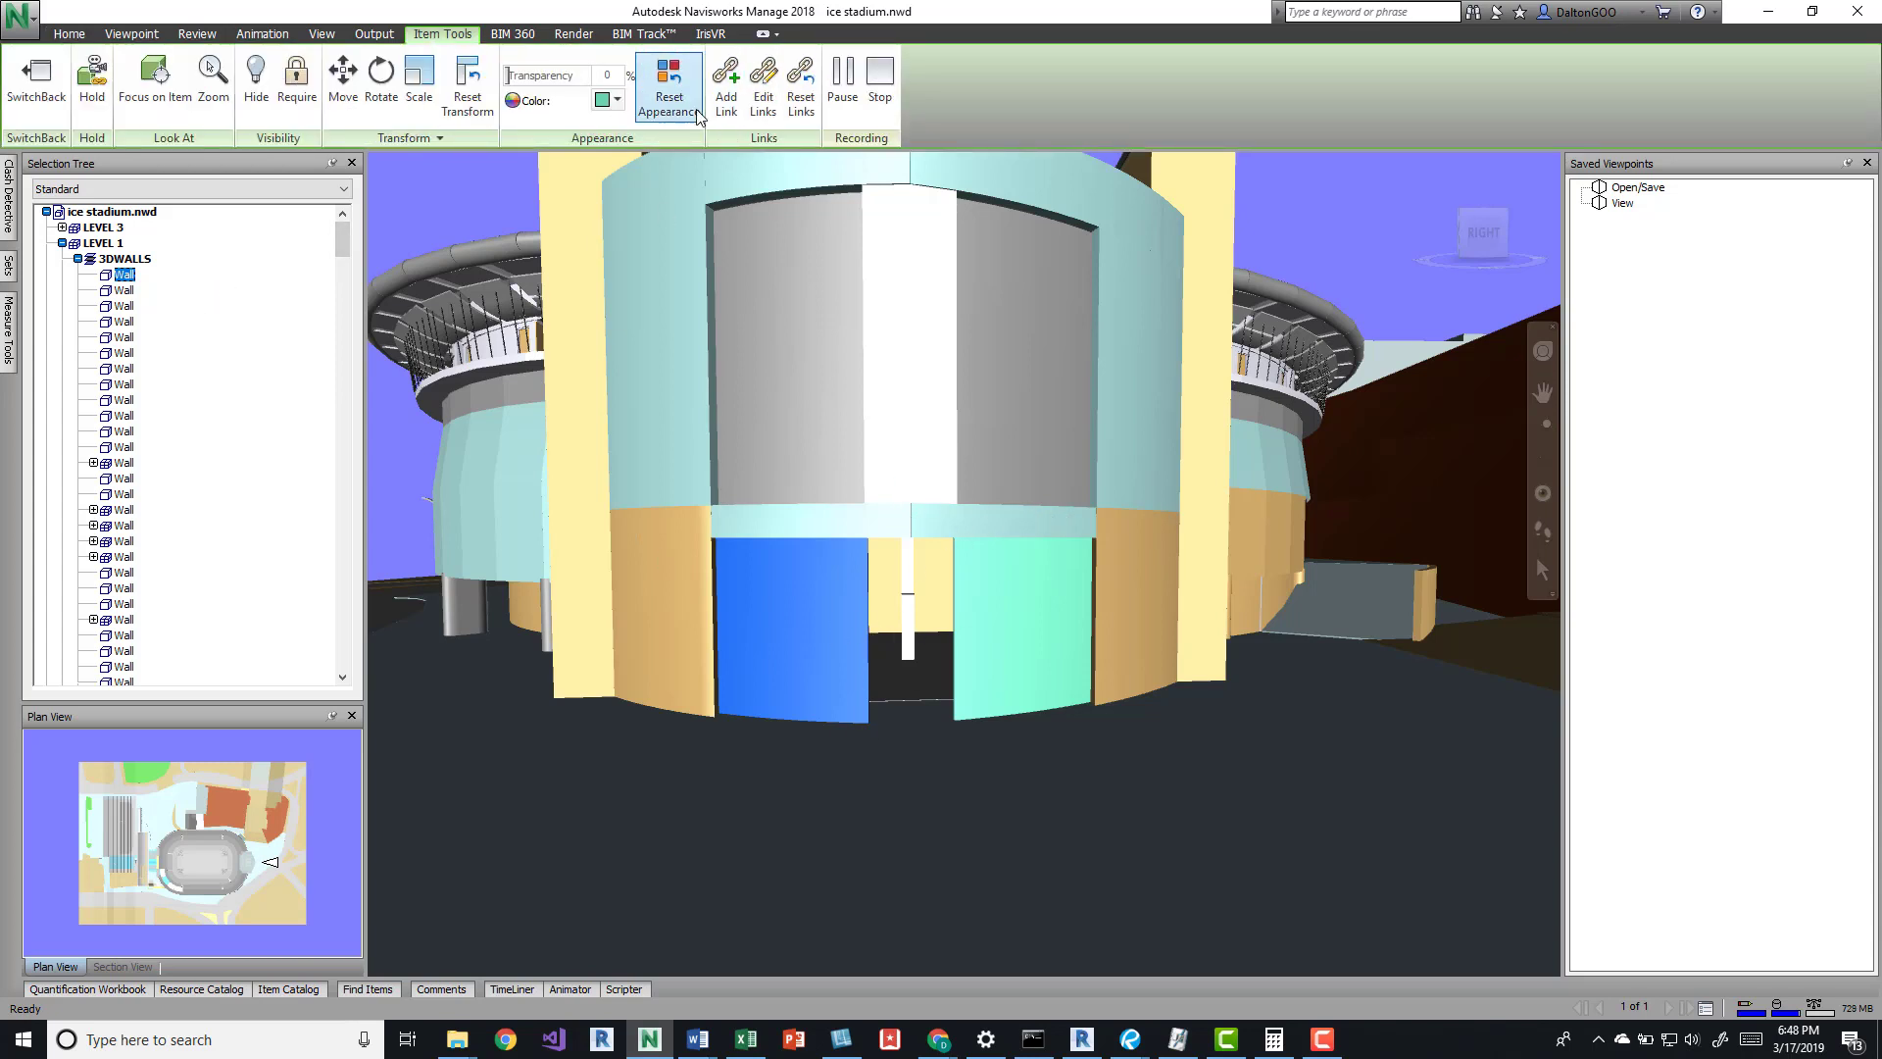
click(617, 99)
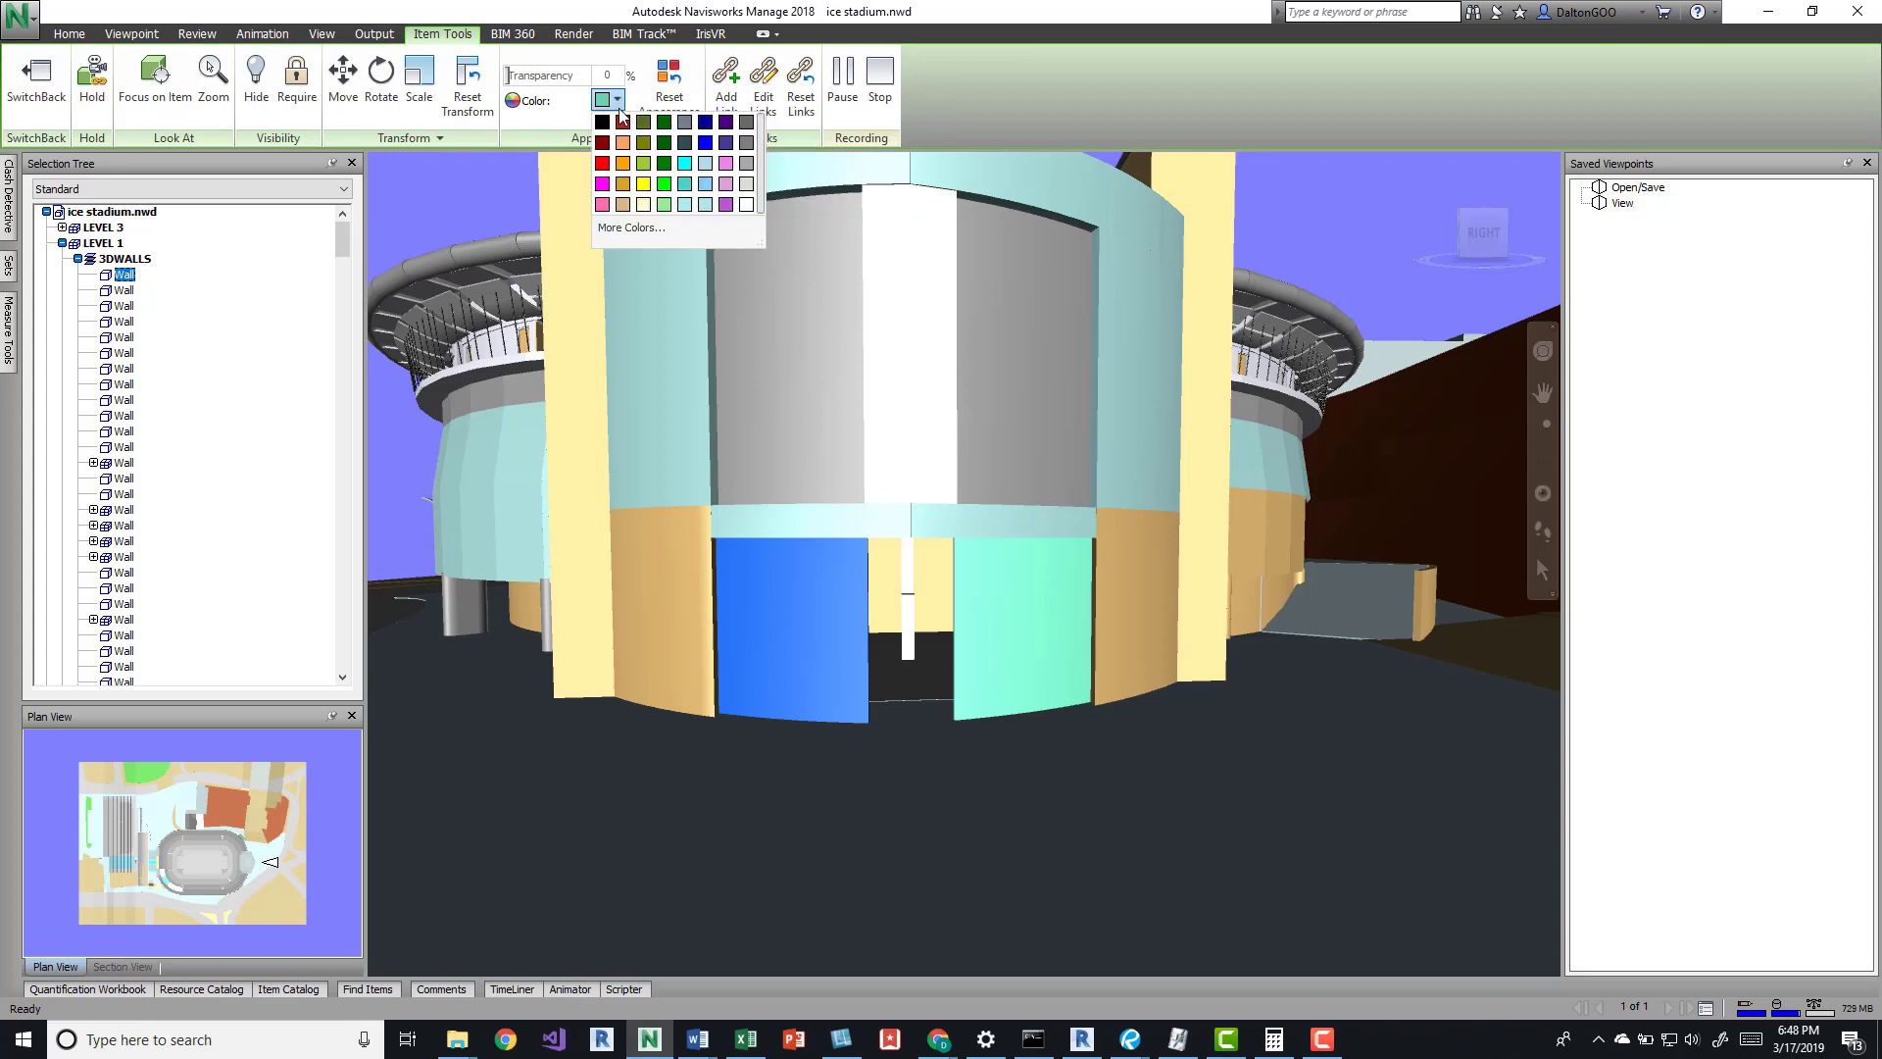
click(604, 163)
click(1021, 621)
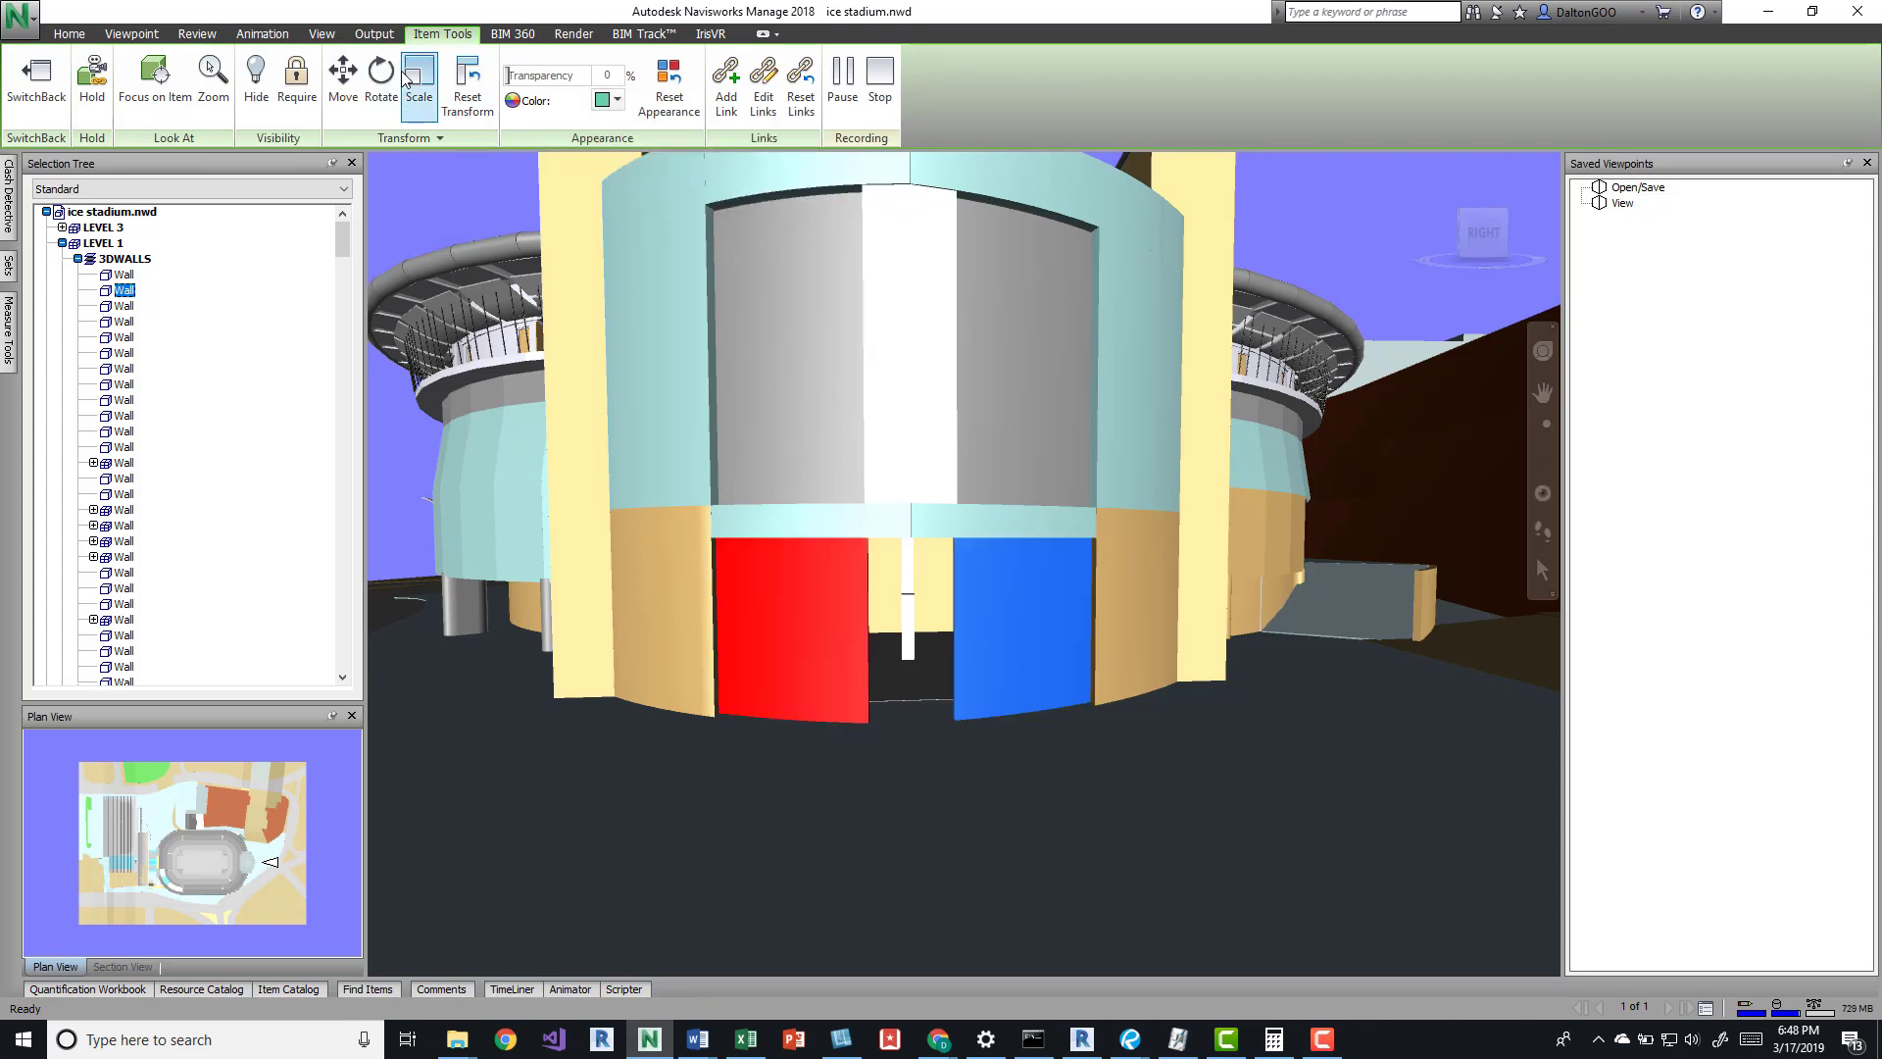
click(256, 87)
Move the lower tan wall left of the red panel outward, away from the entrance facade
click(650, 592)
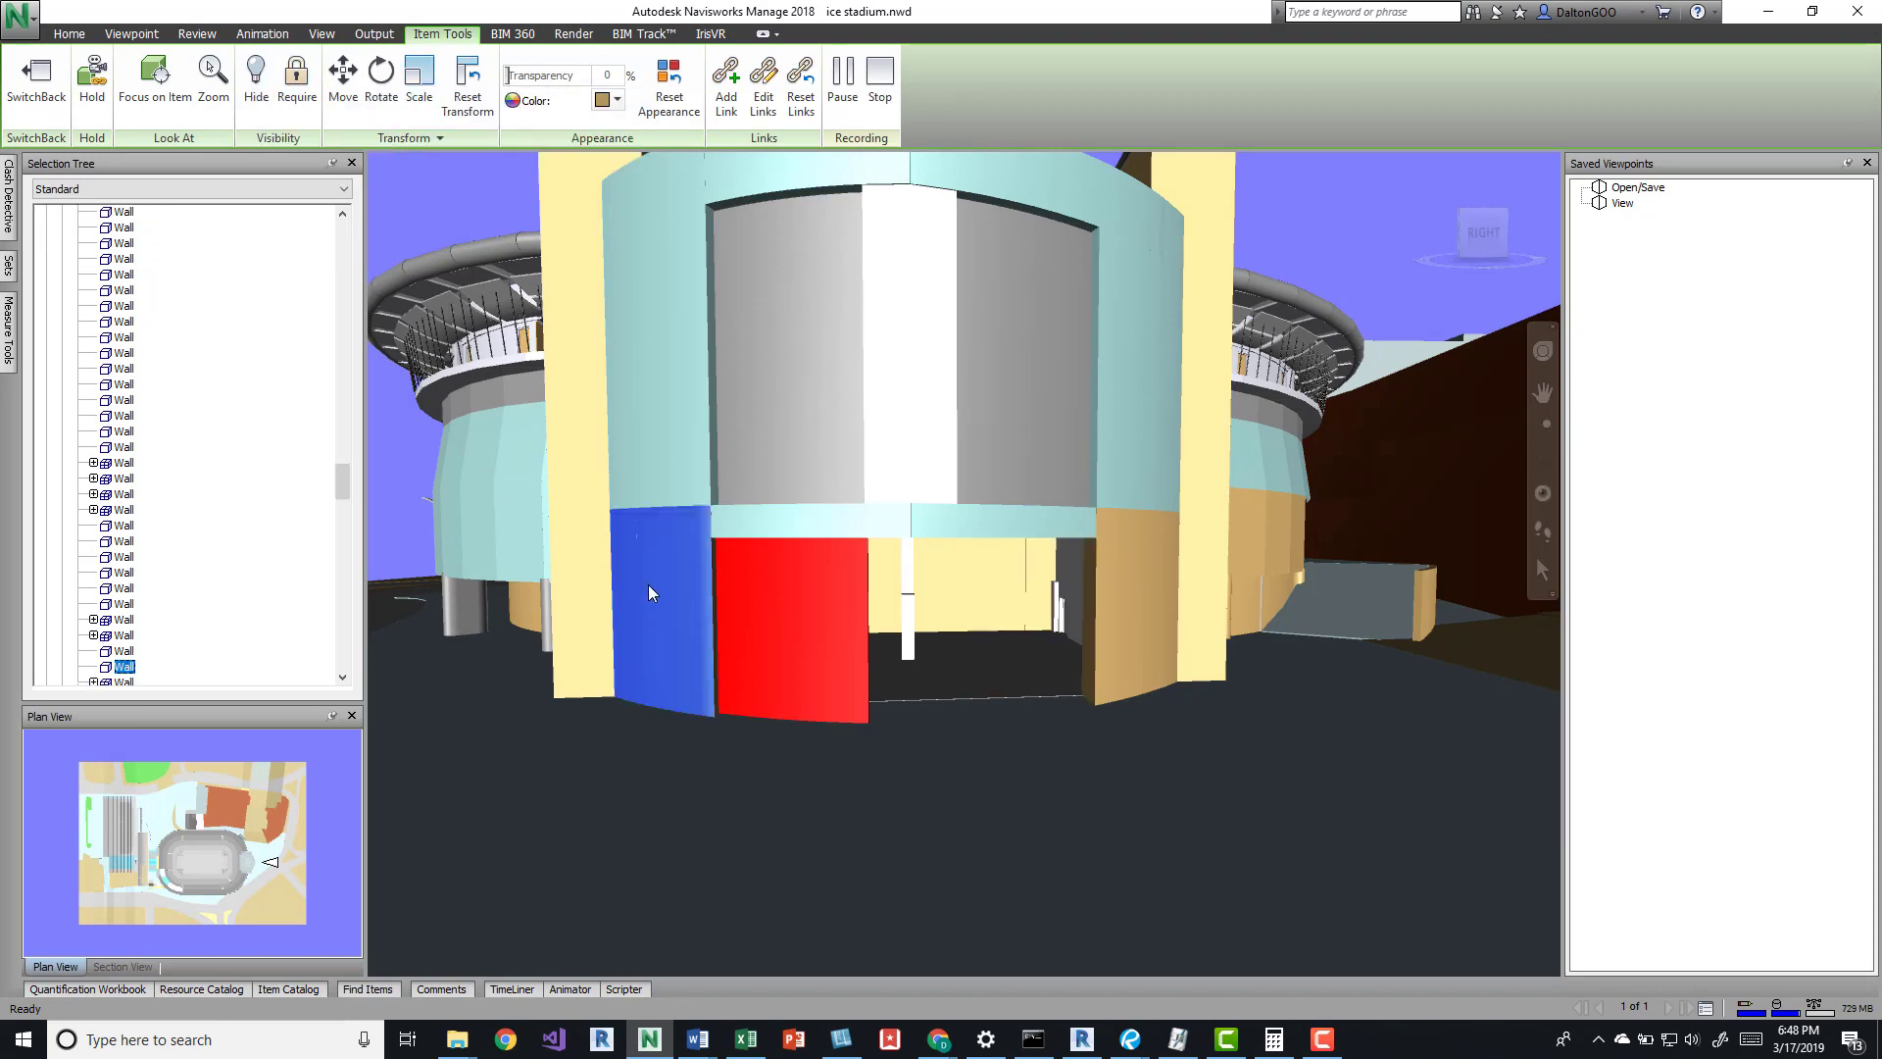
click(344, 84)
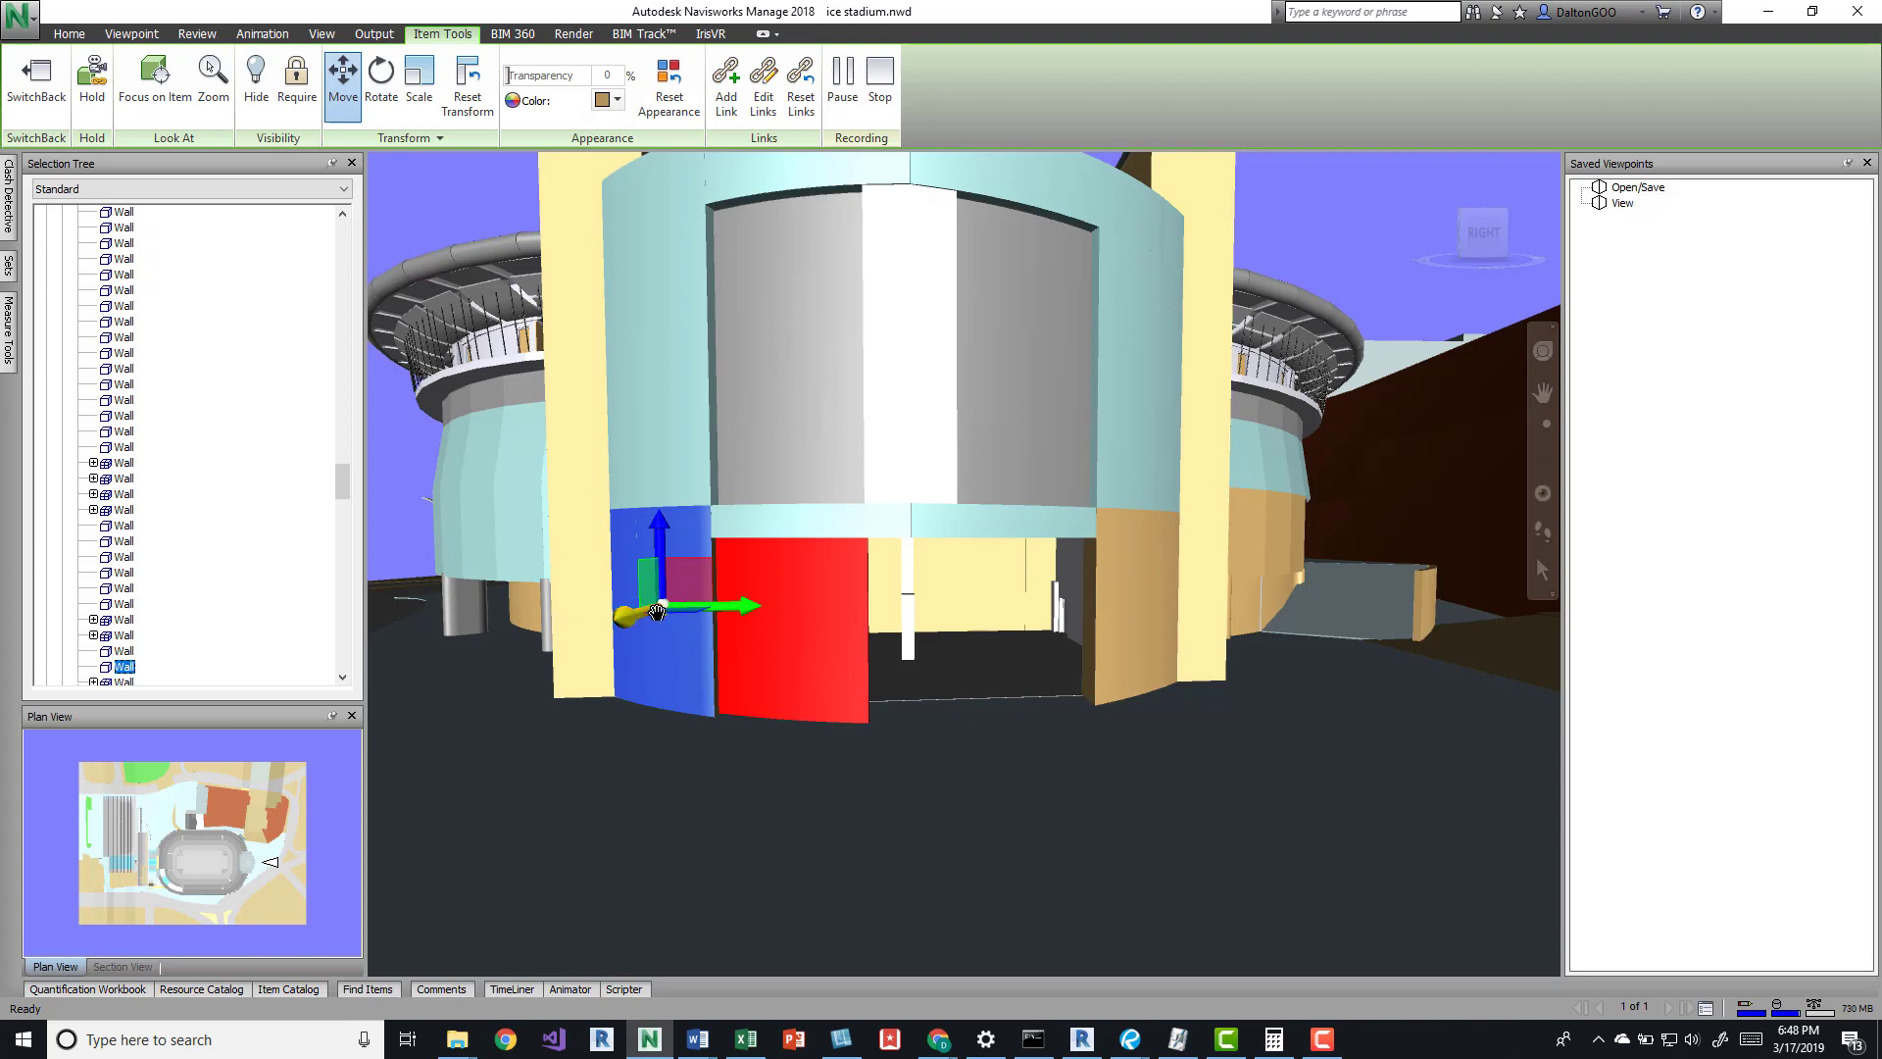
drag(657, 613, 585, 633)
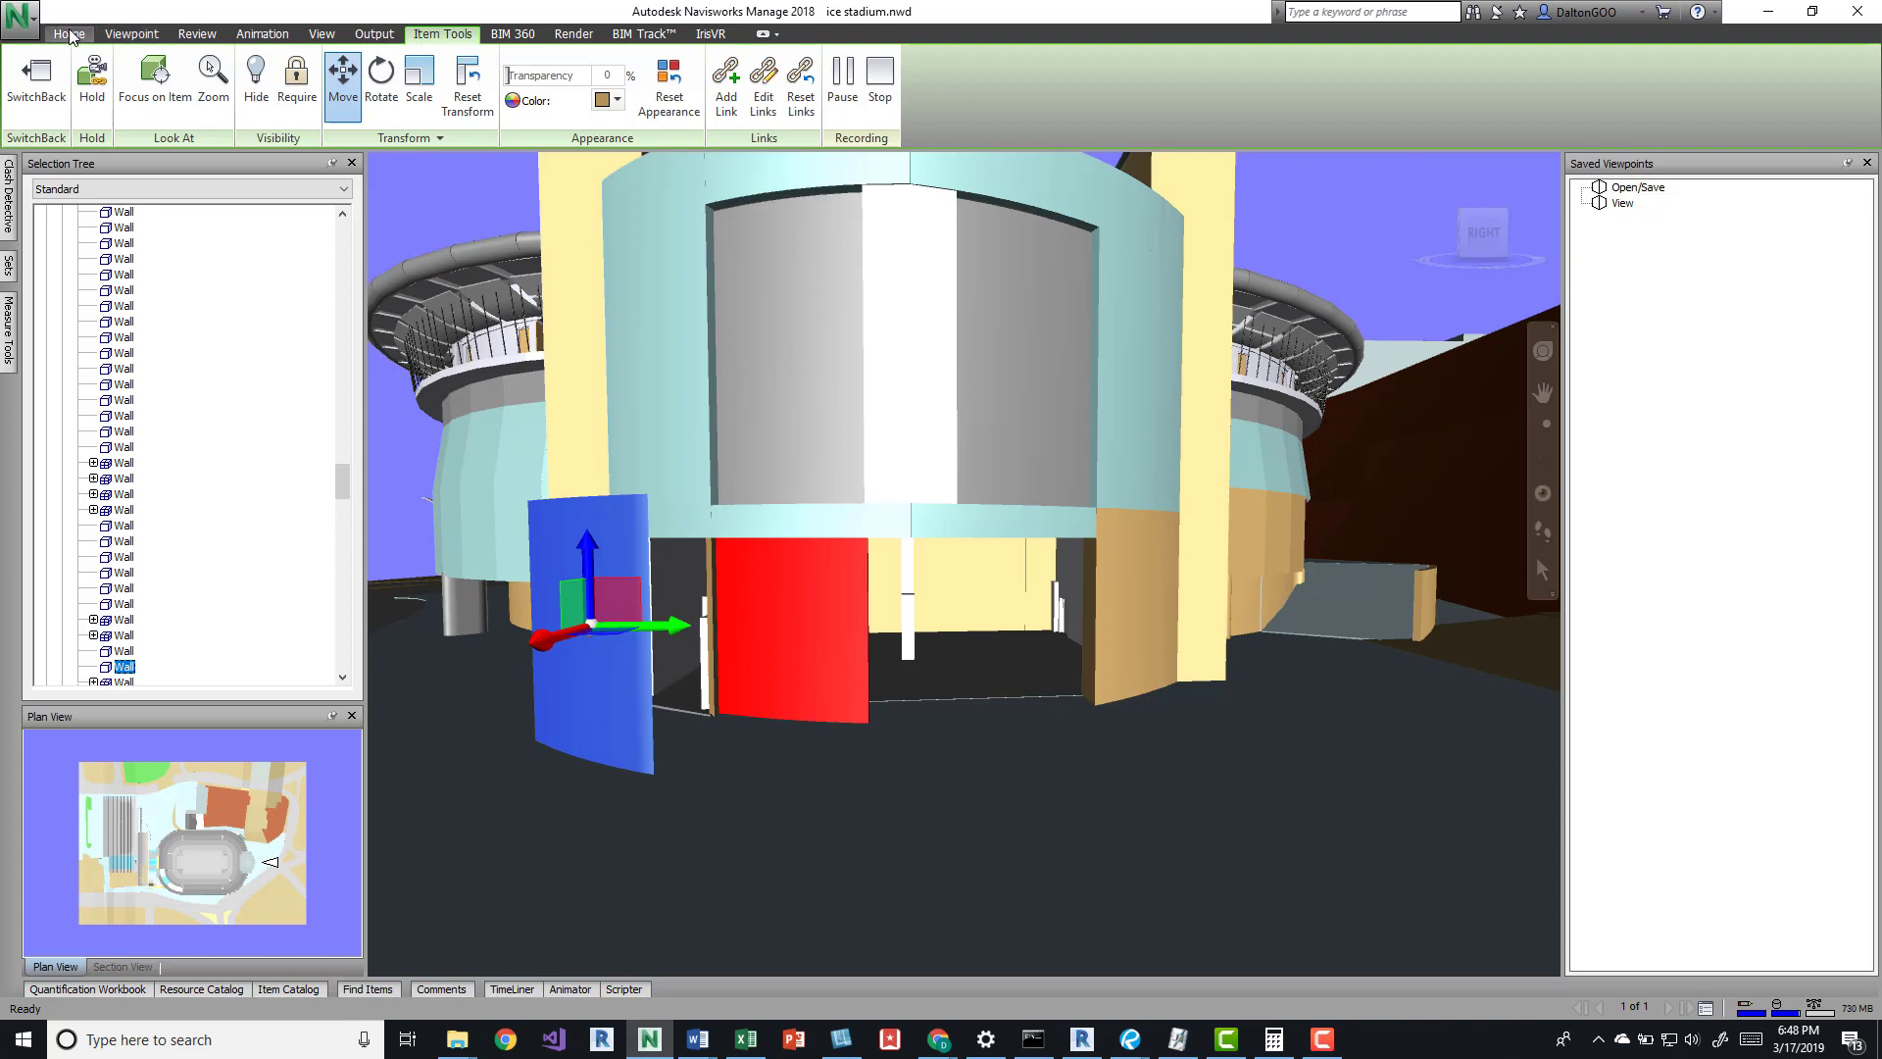
Save the modified entrance view as a new viewpoint and rename the existing viewpoint View to South
click(132, 34)
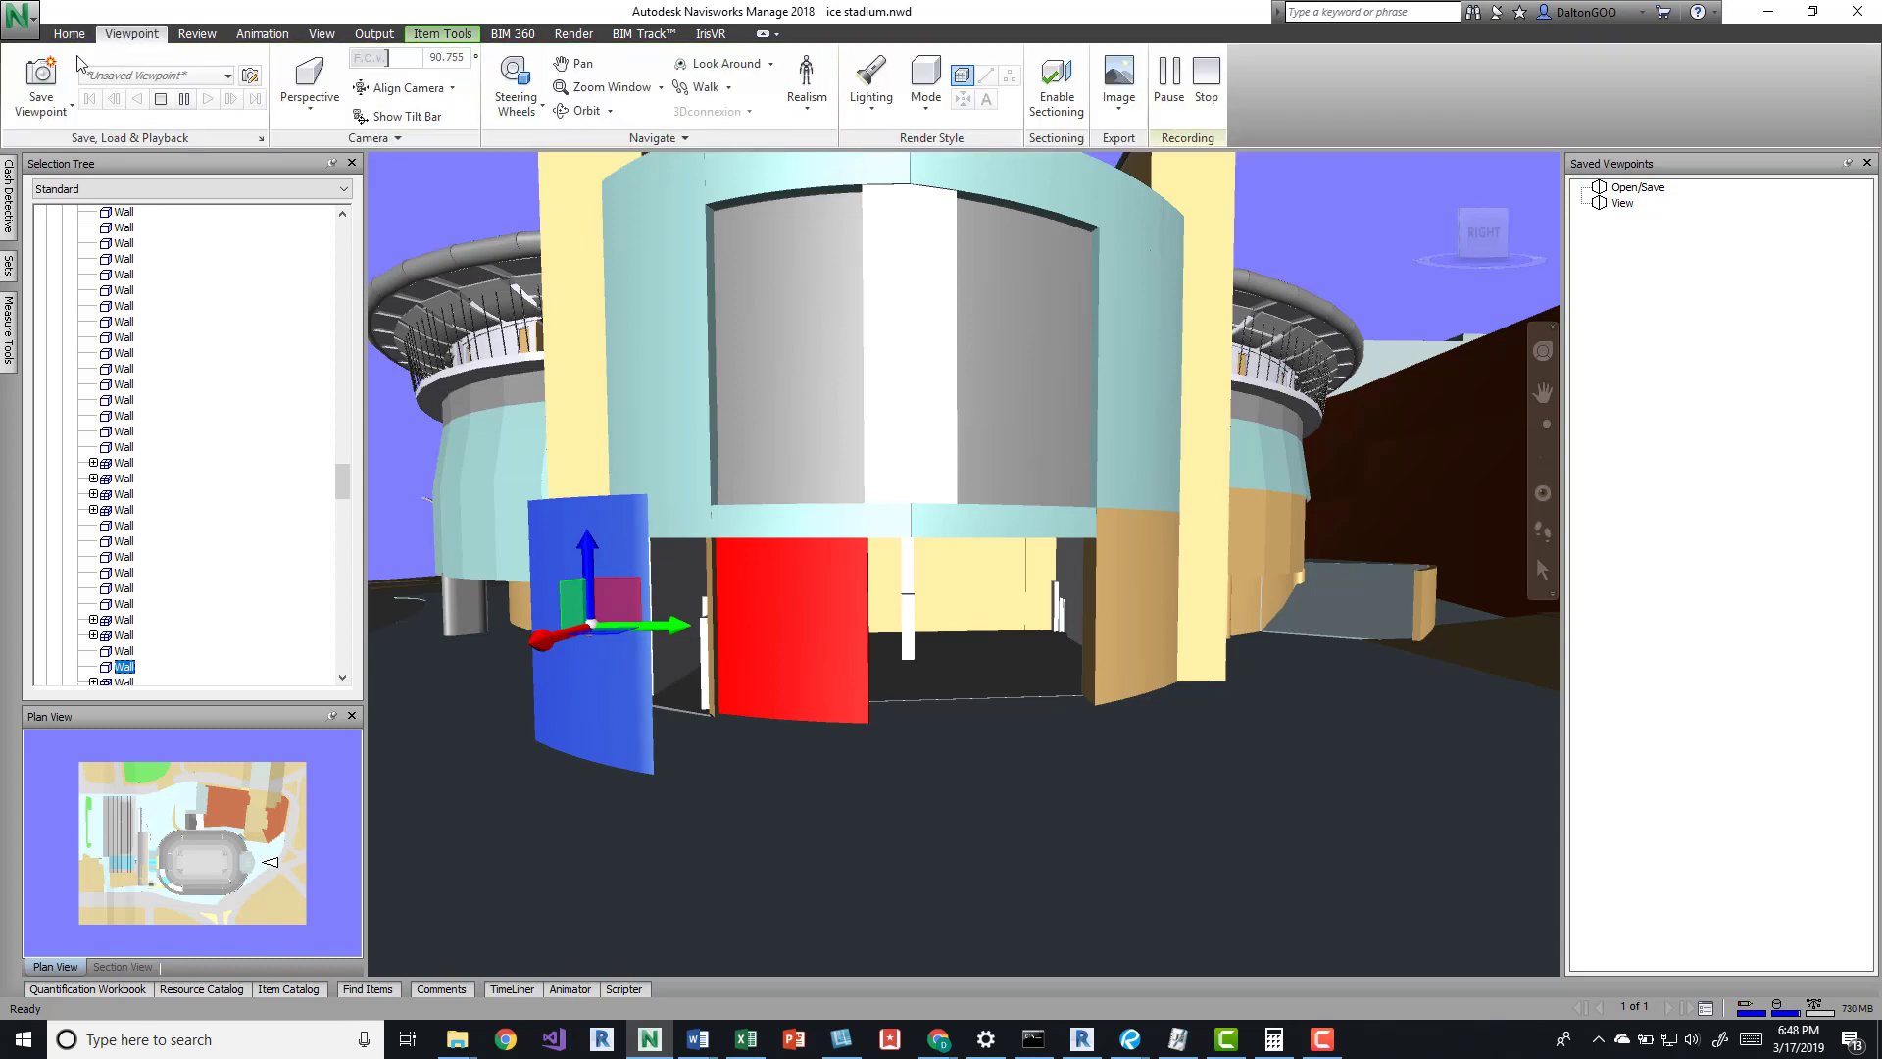
click(41, 76)
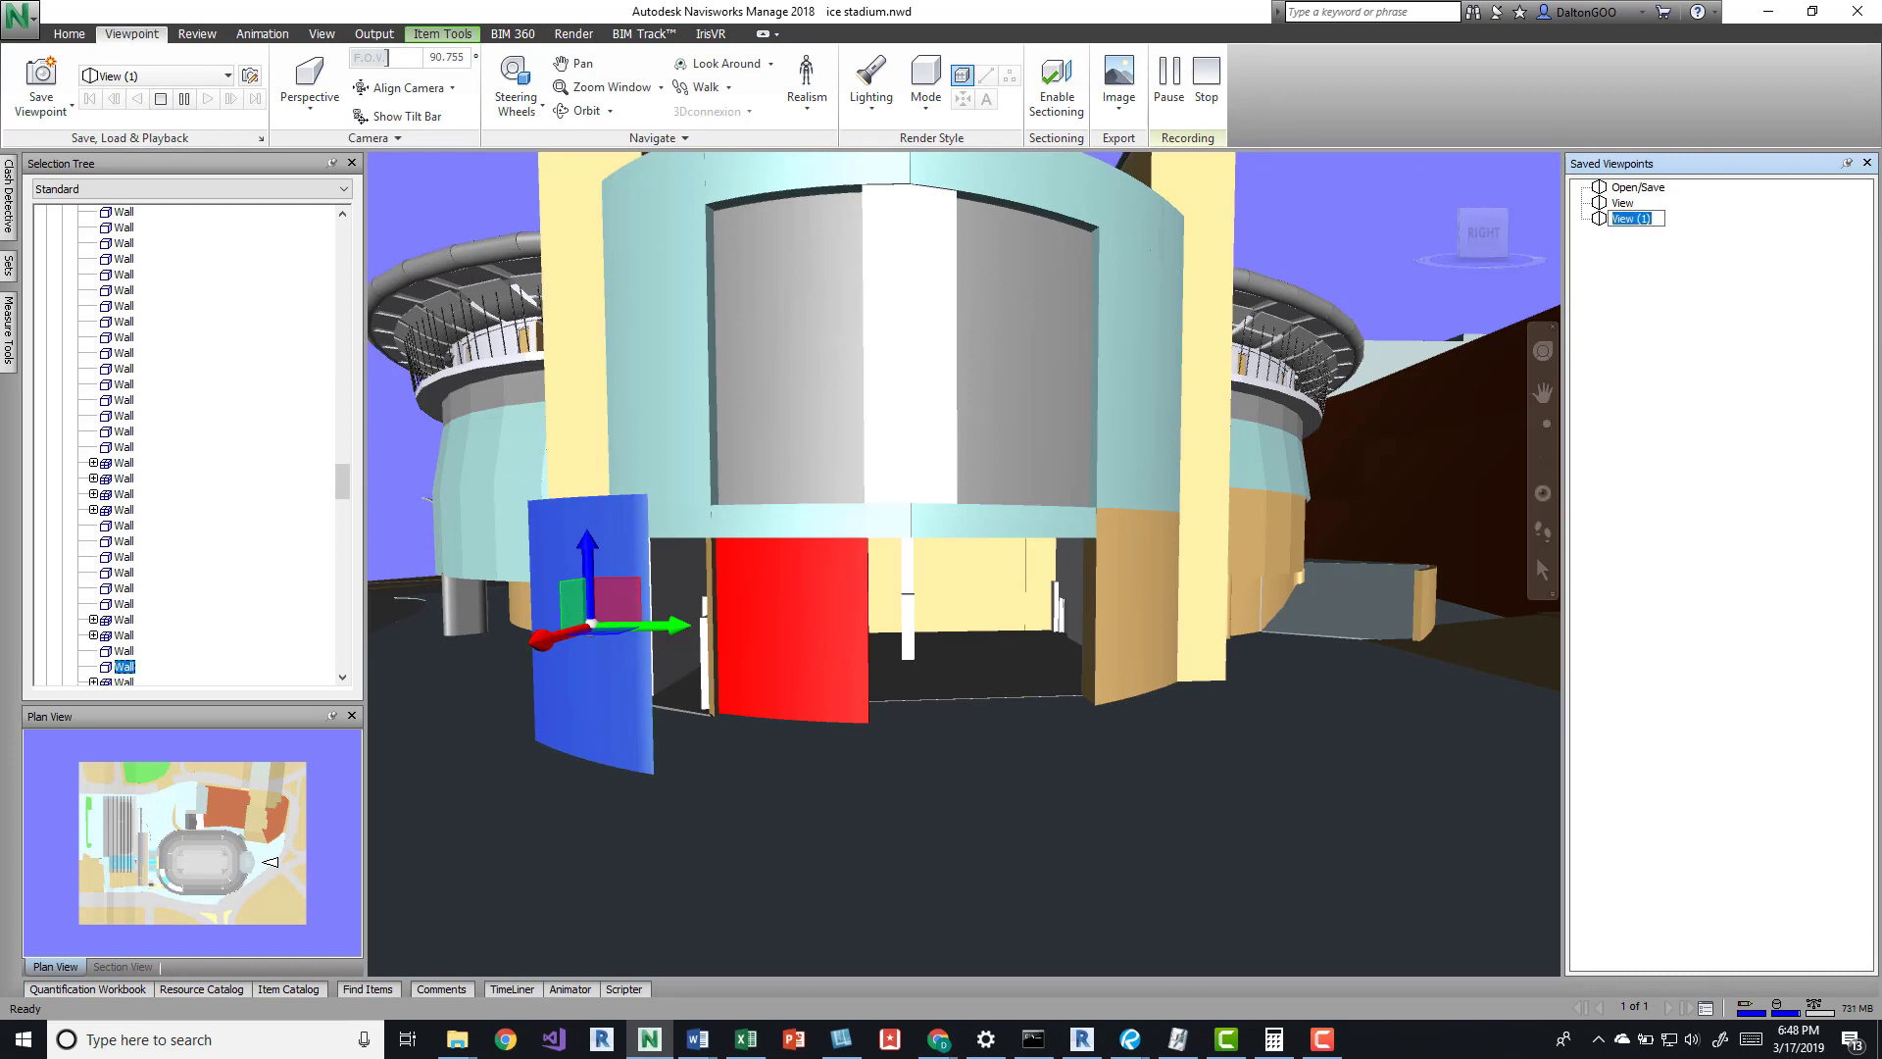
click(1625, 204)
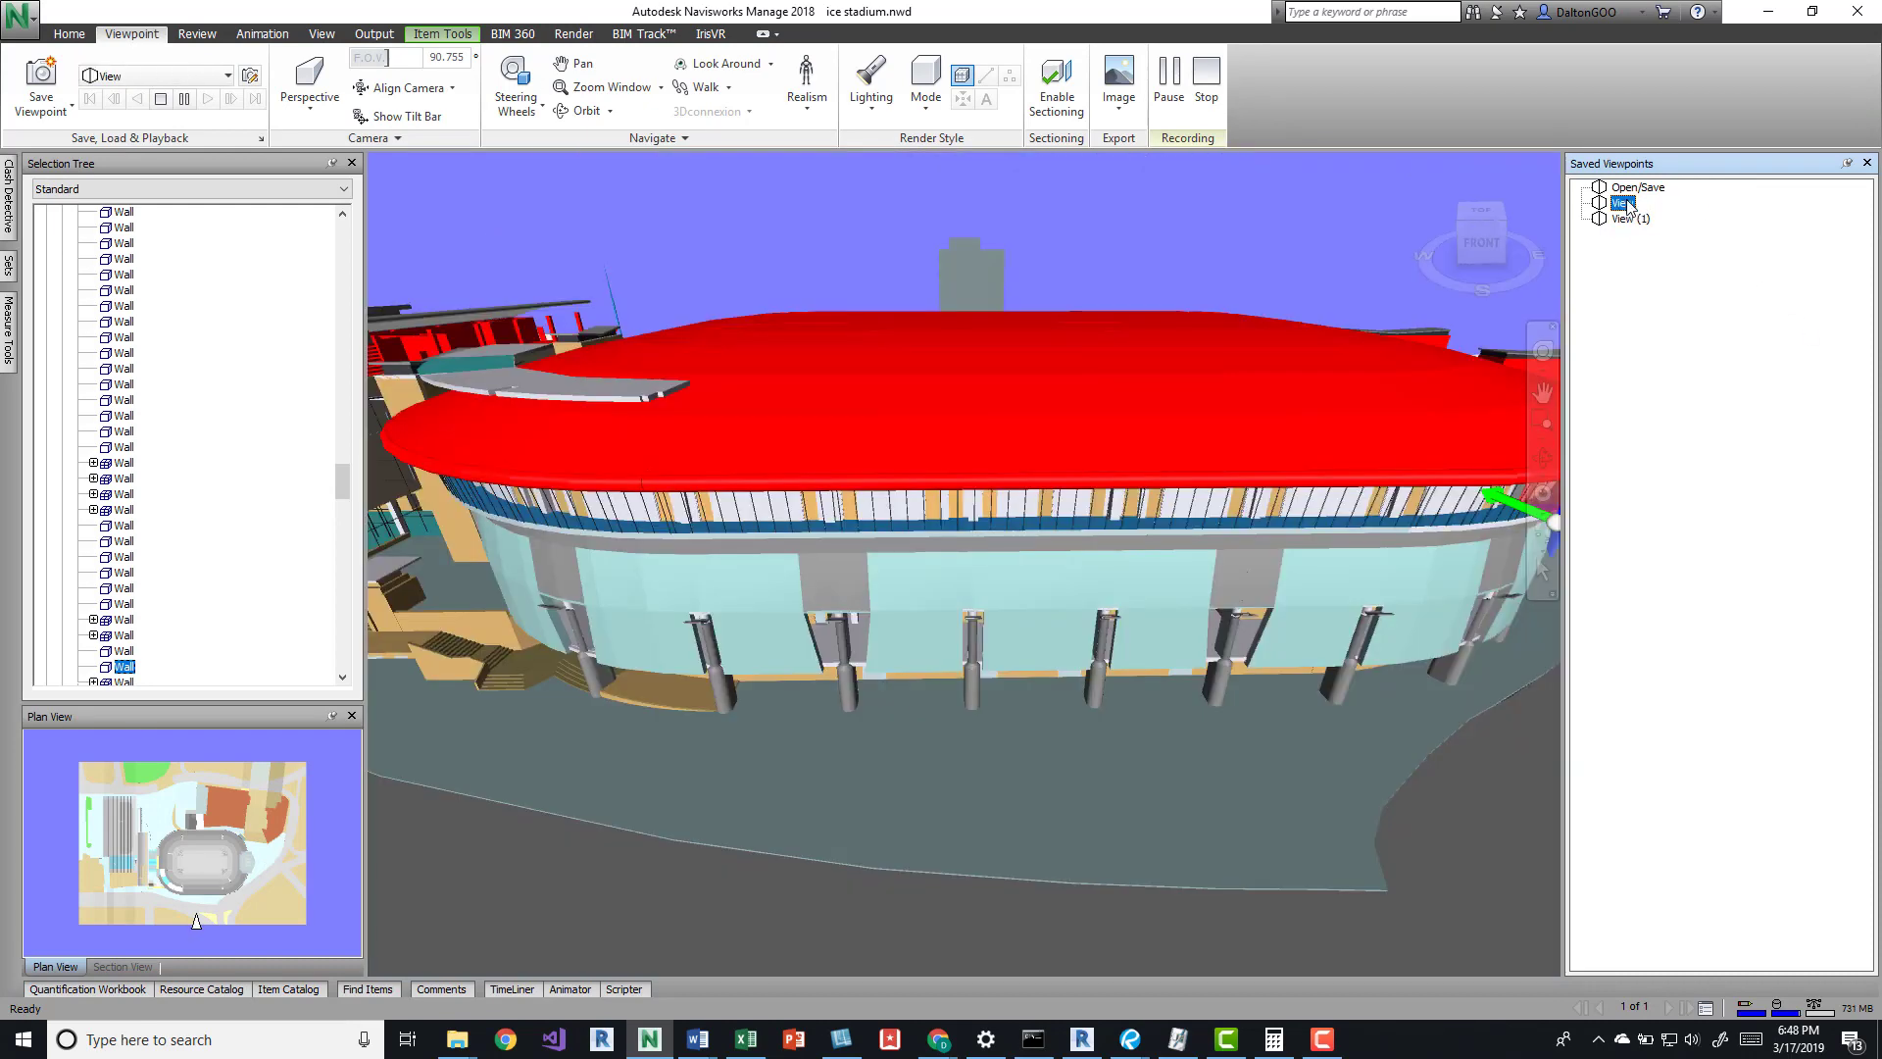
click(1633, 205)
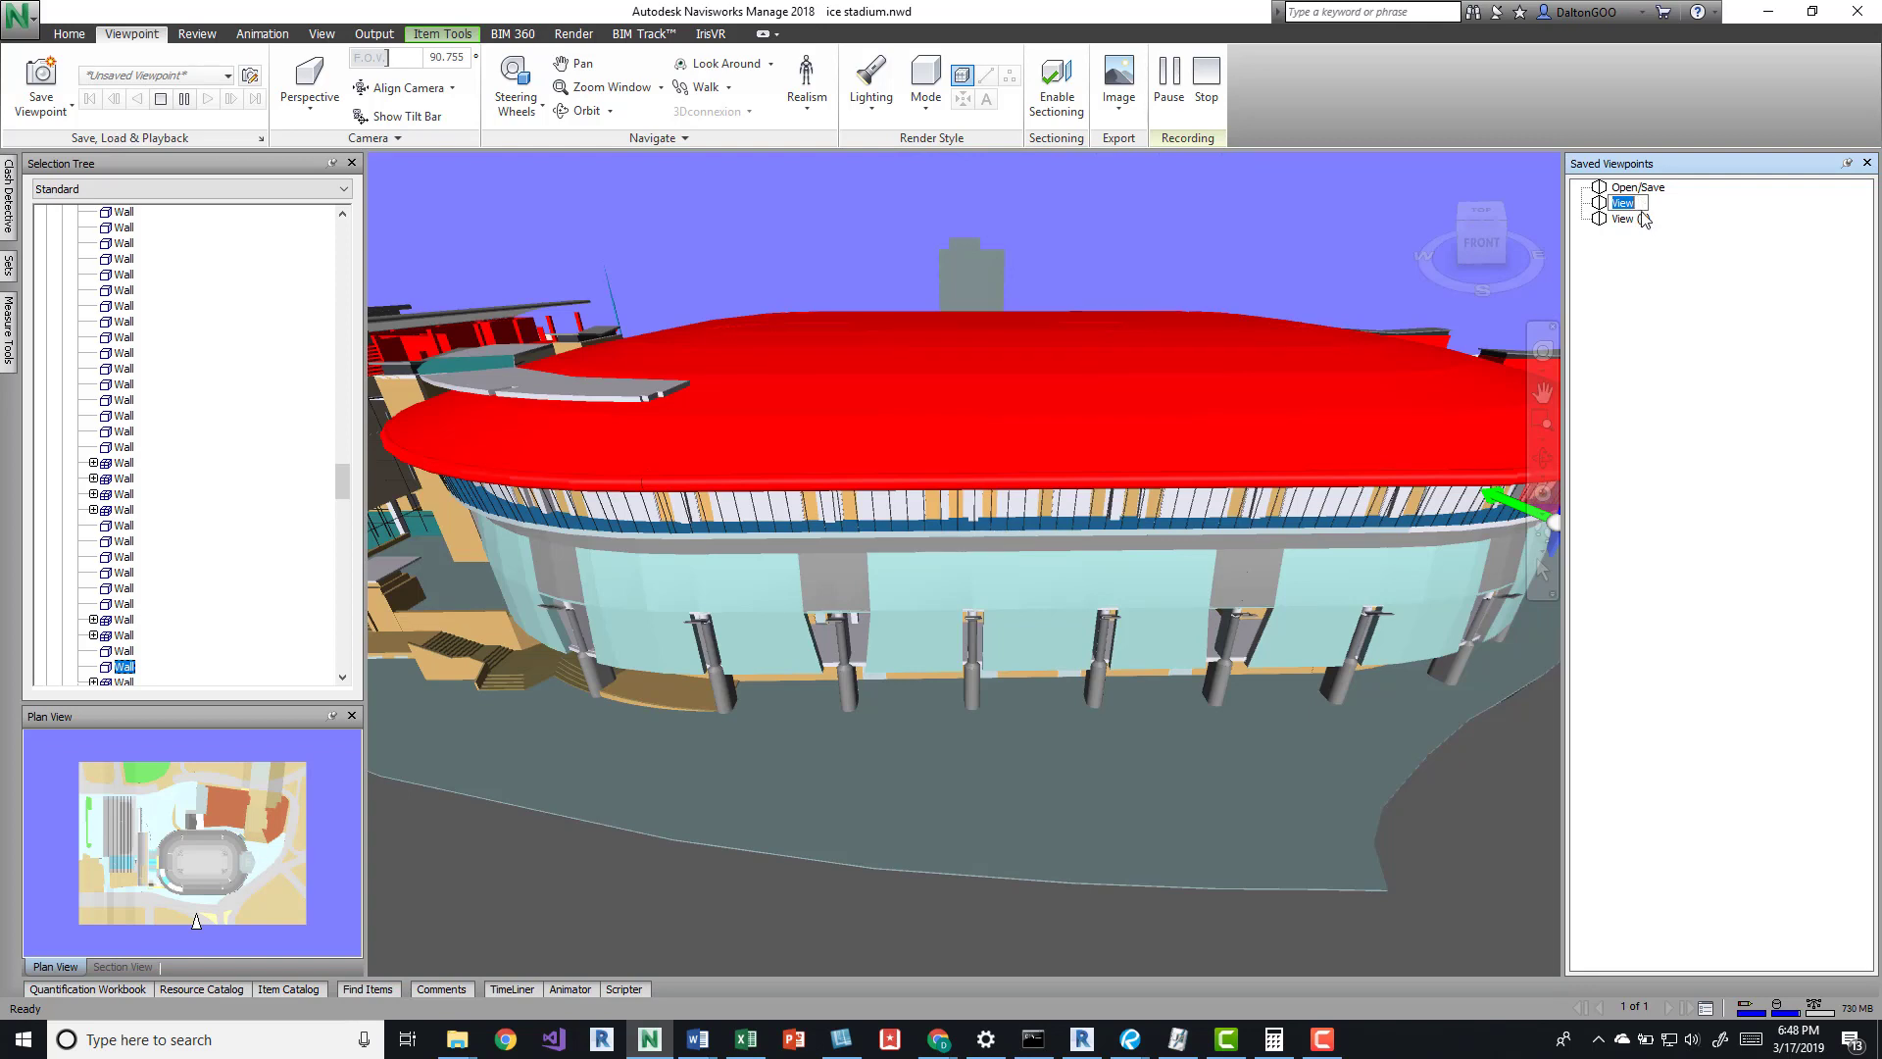
text(South)
click(1633, 219)
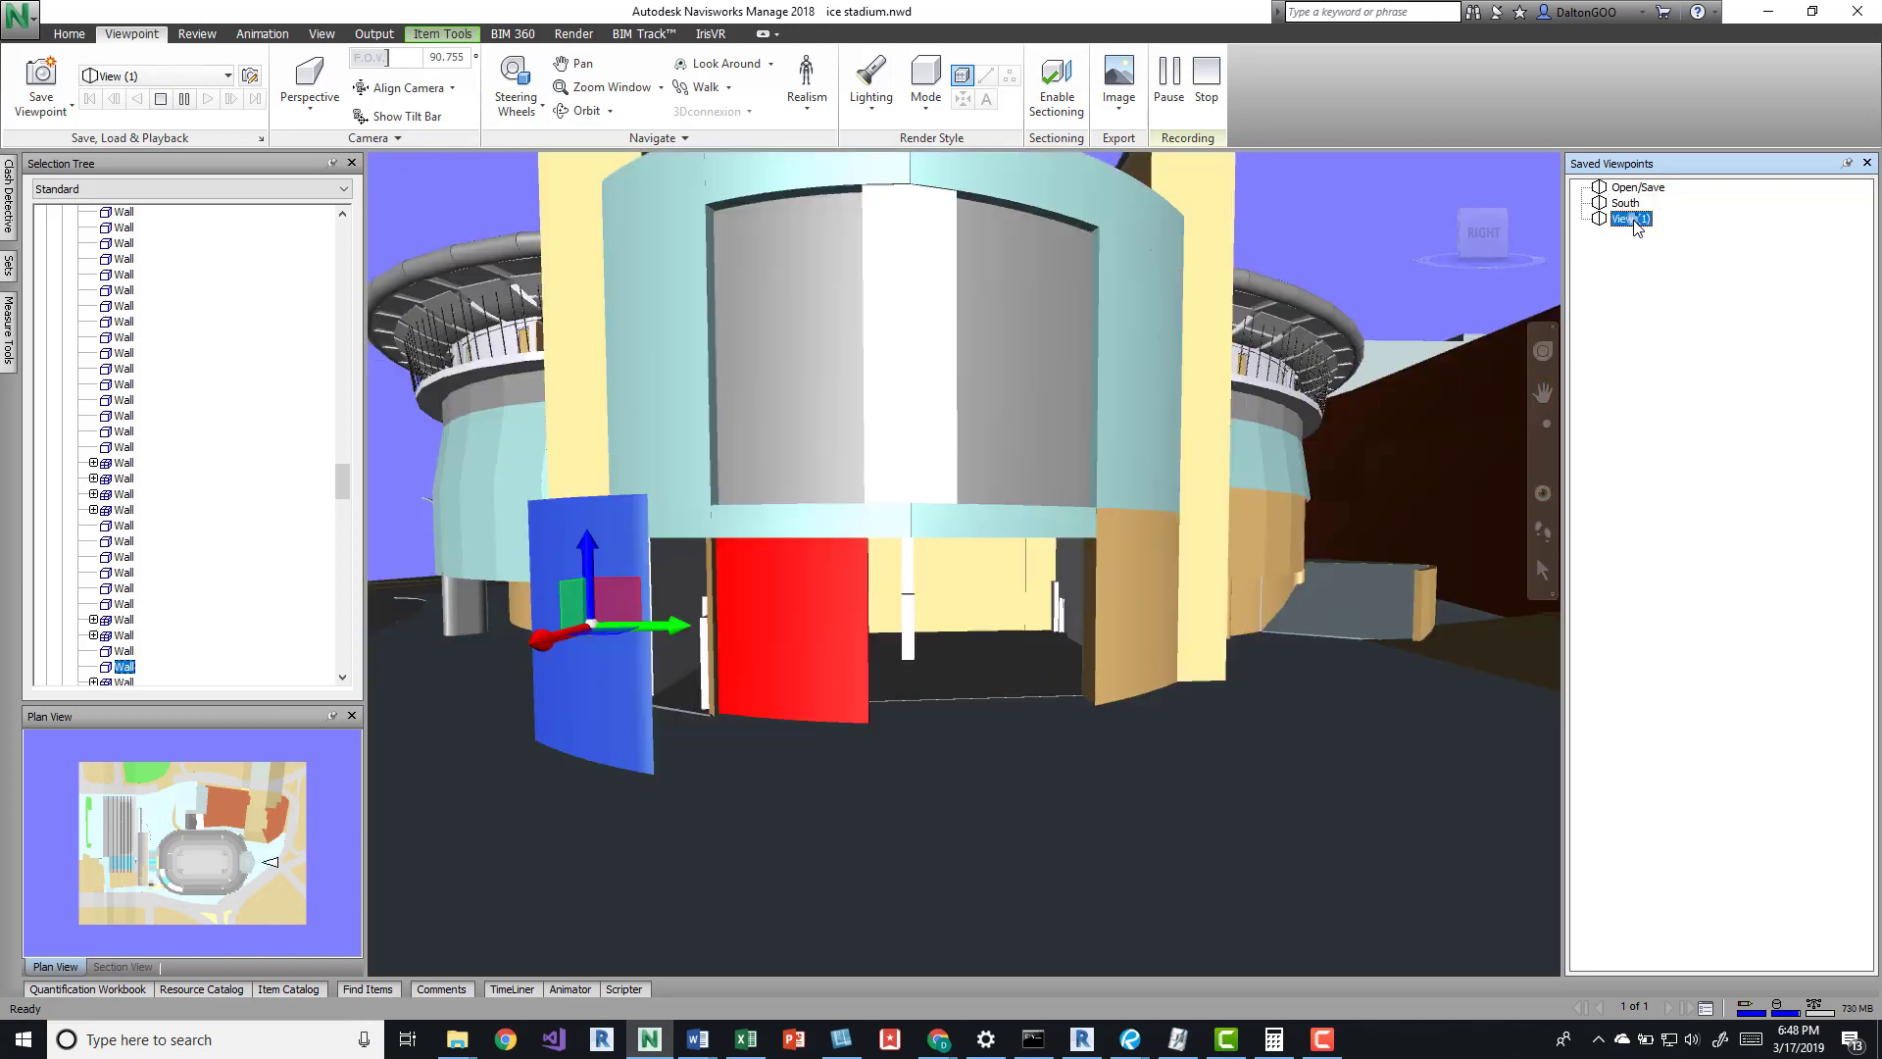
click(1637, 221)
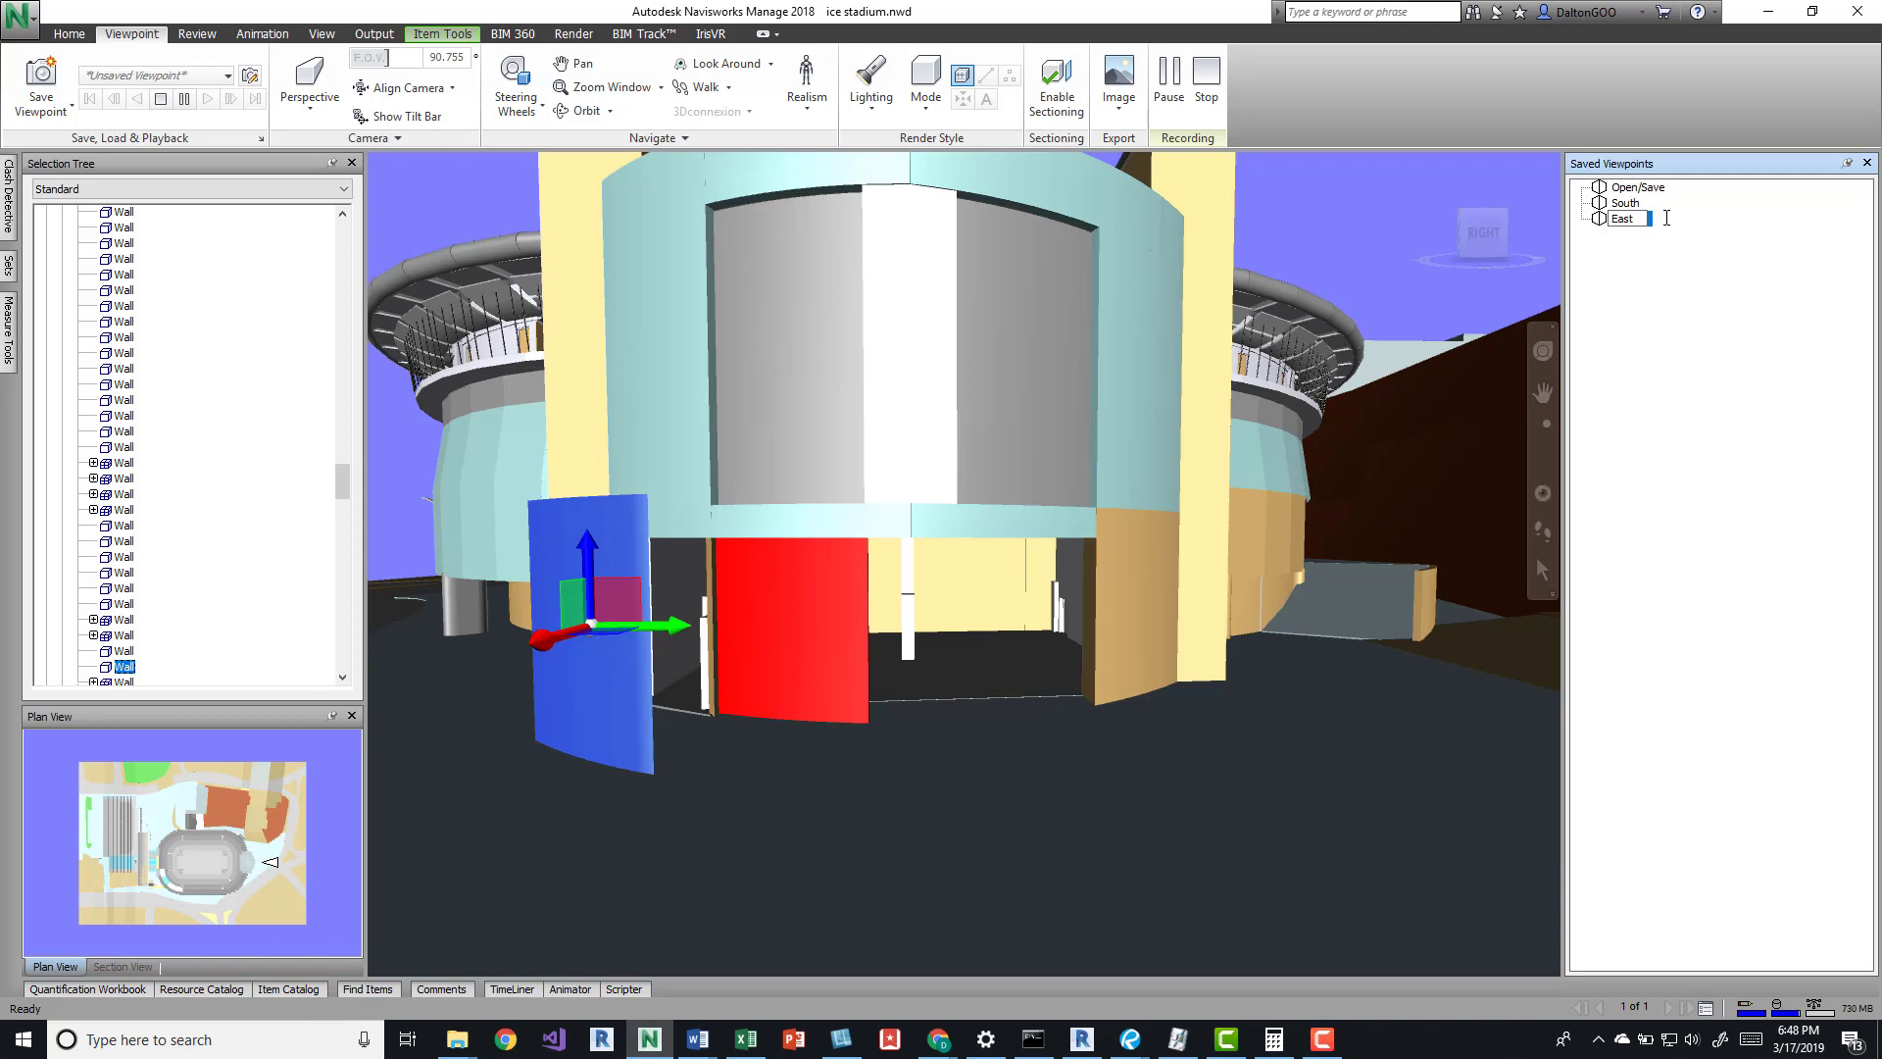
key(Escape)
Clear the wall selection and compare the Open/Save and South saved viewpoints
click(1253, 779)
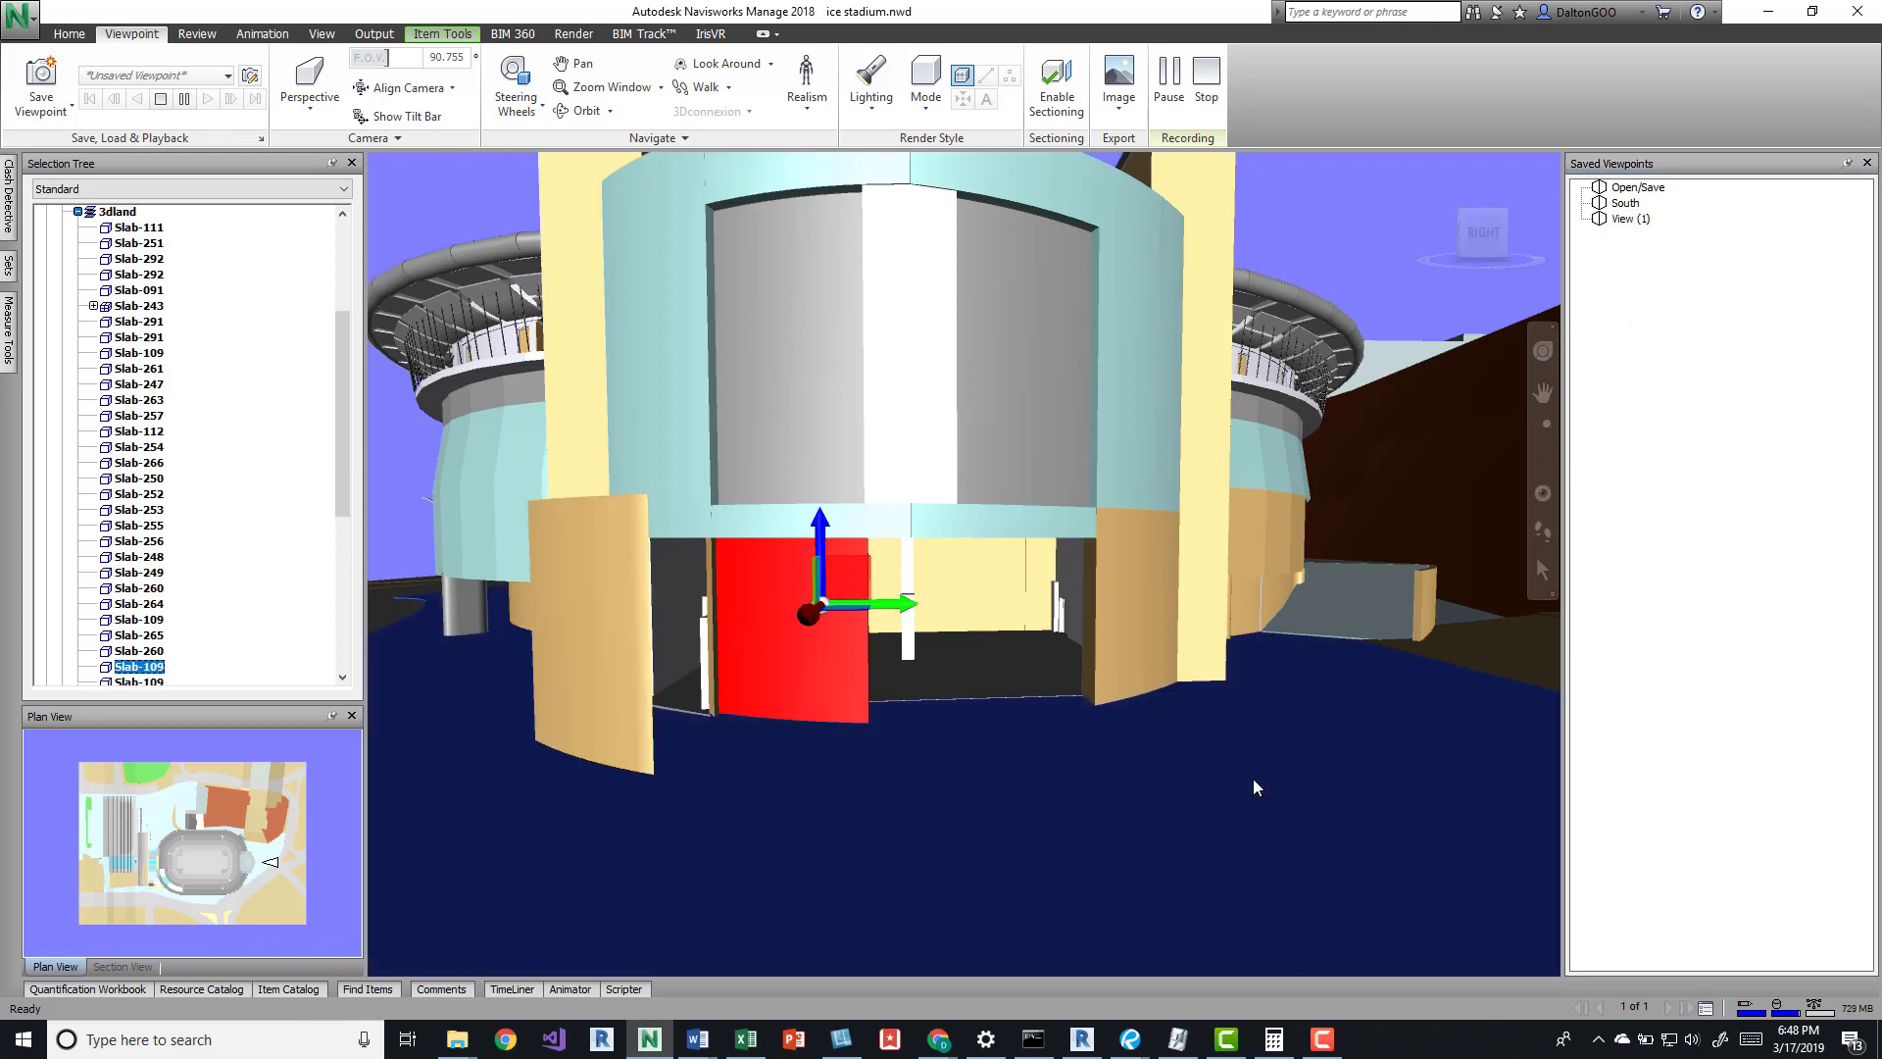
key(Escape)
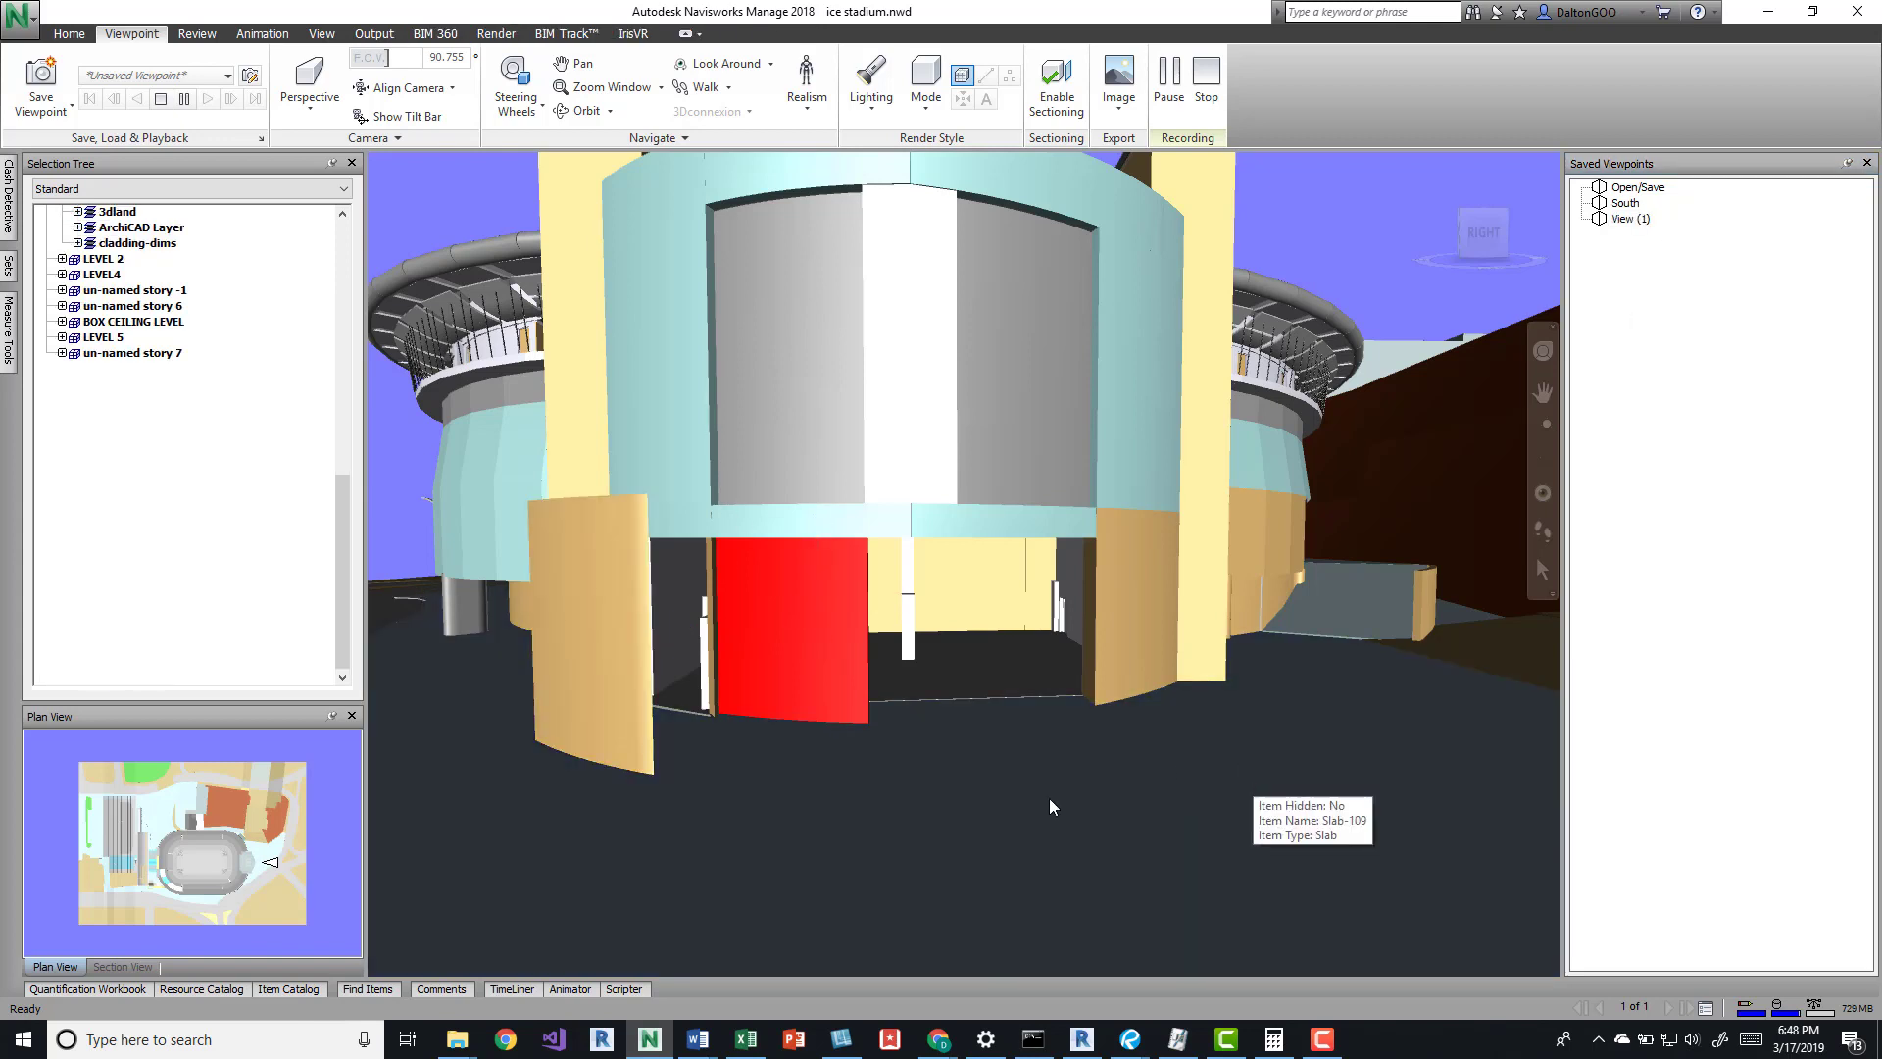
click(1630, 189)
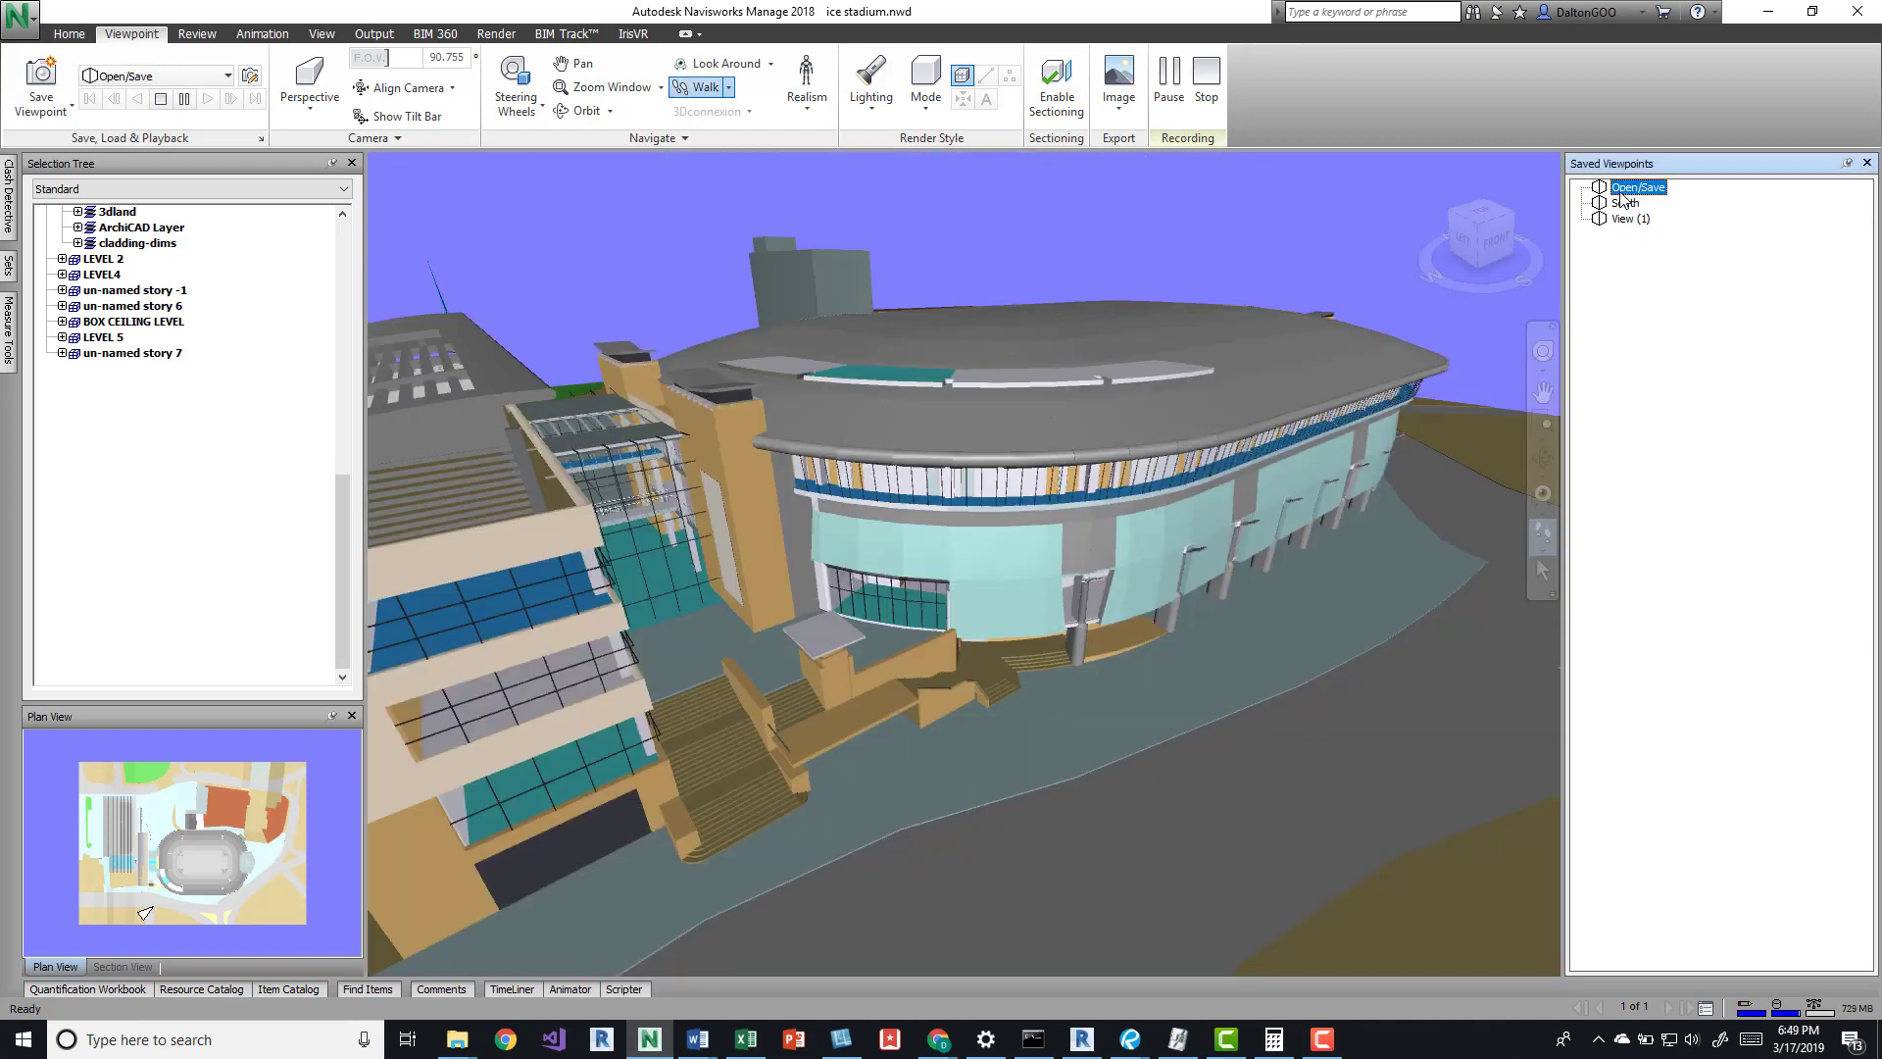
click(1624, 204)
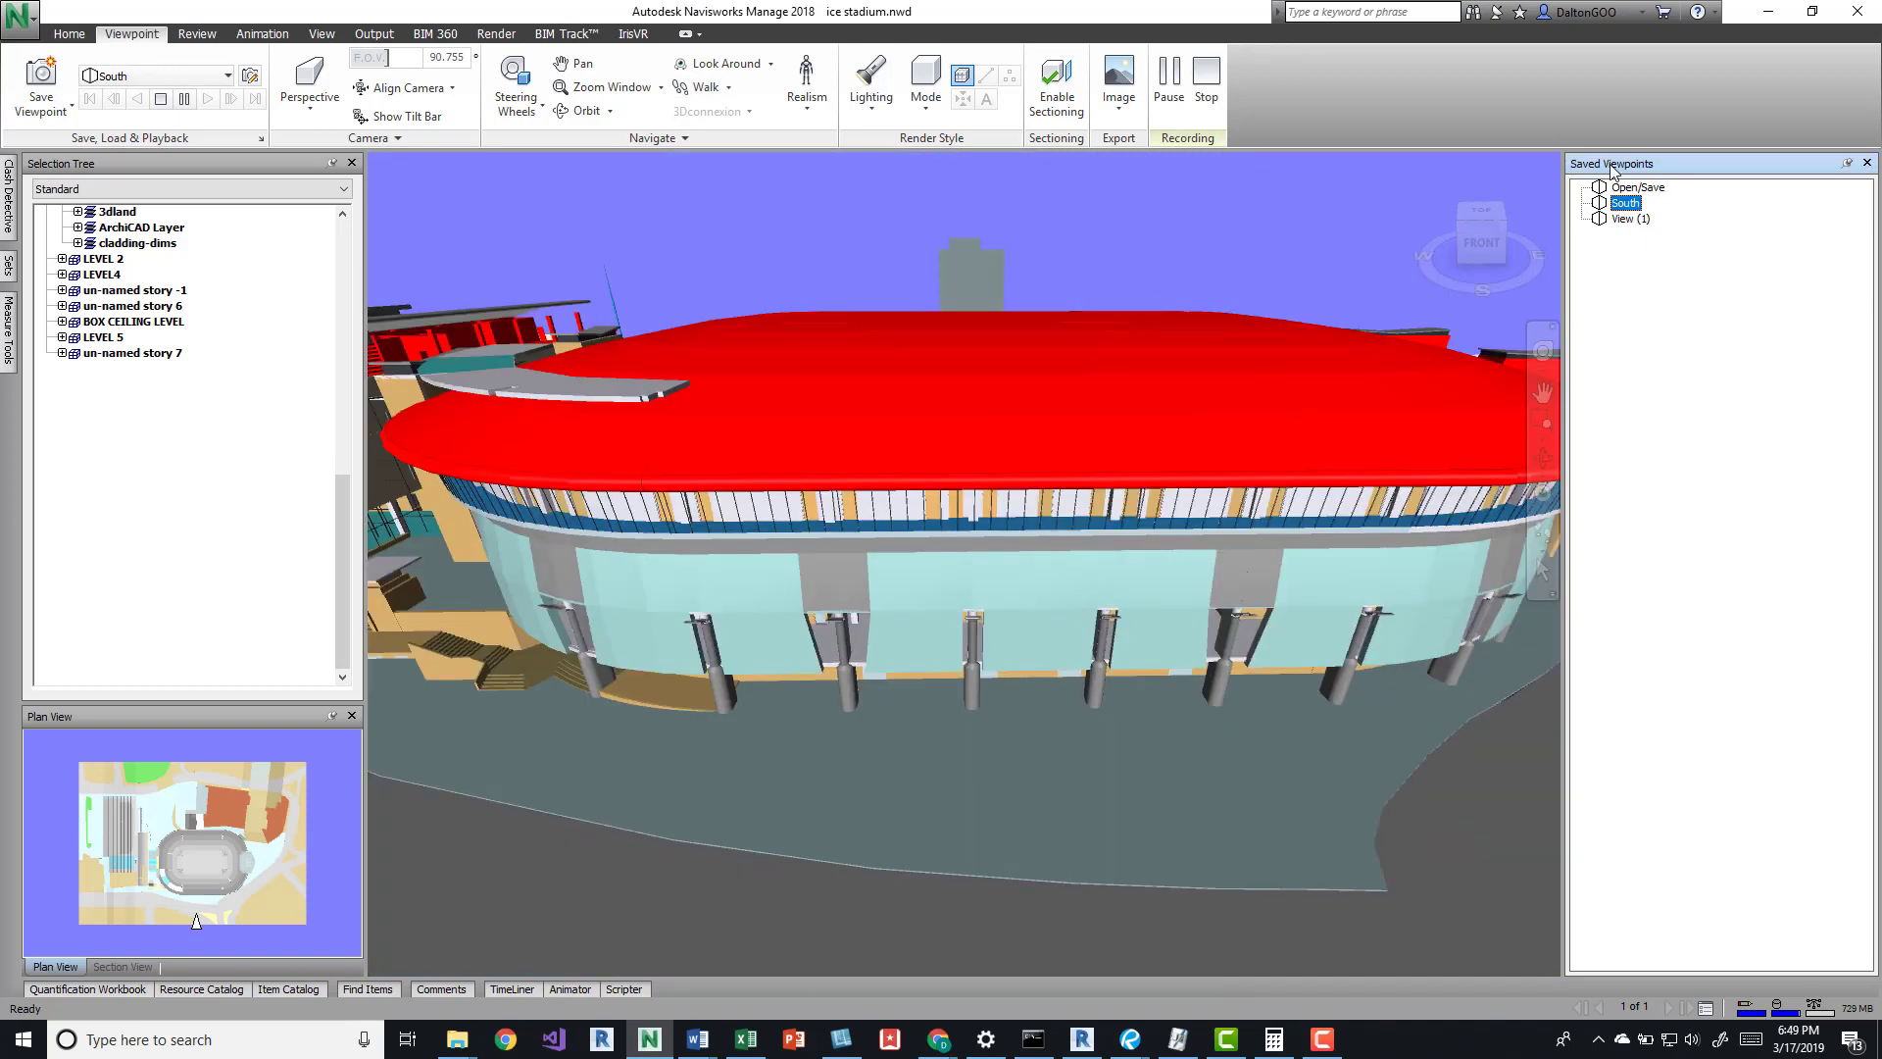
Rename the saved viewpoint View (1) to East
click(1631, 219)
click(1632, 220)
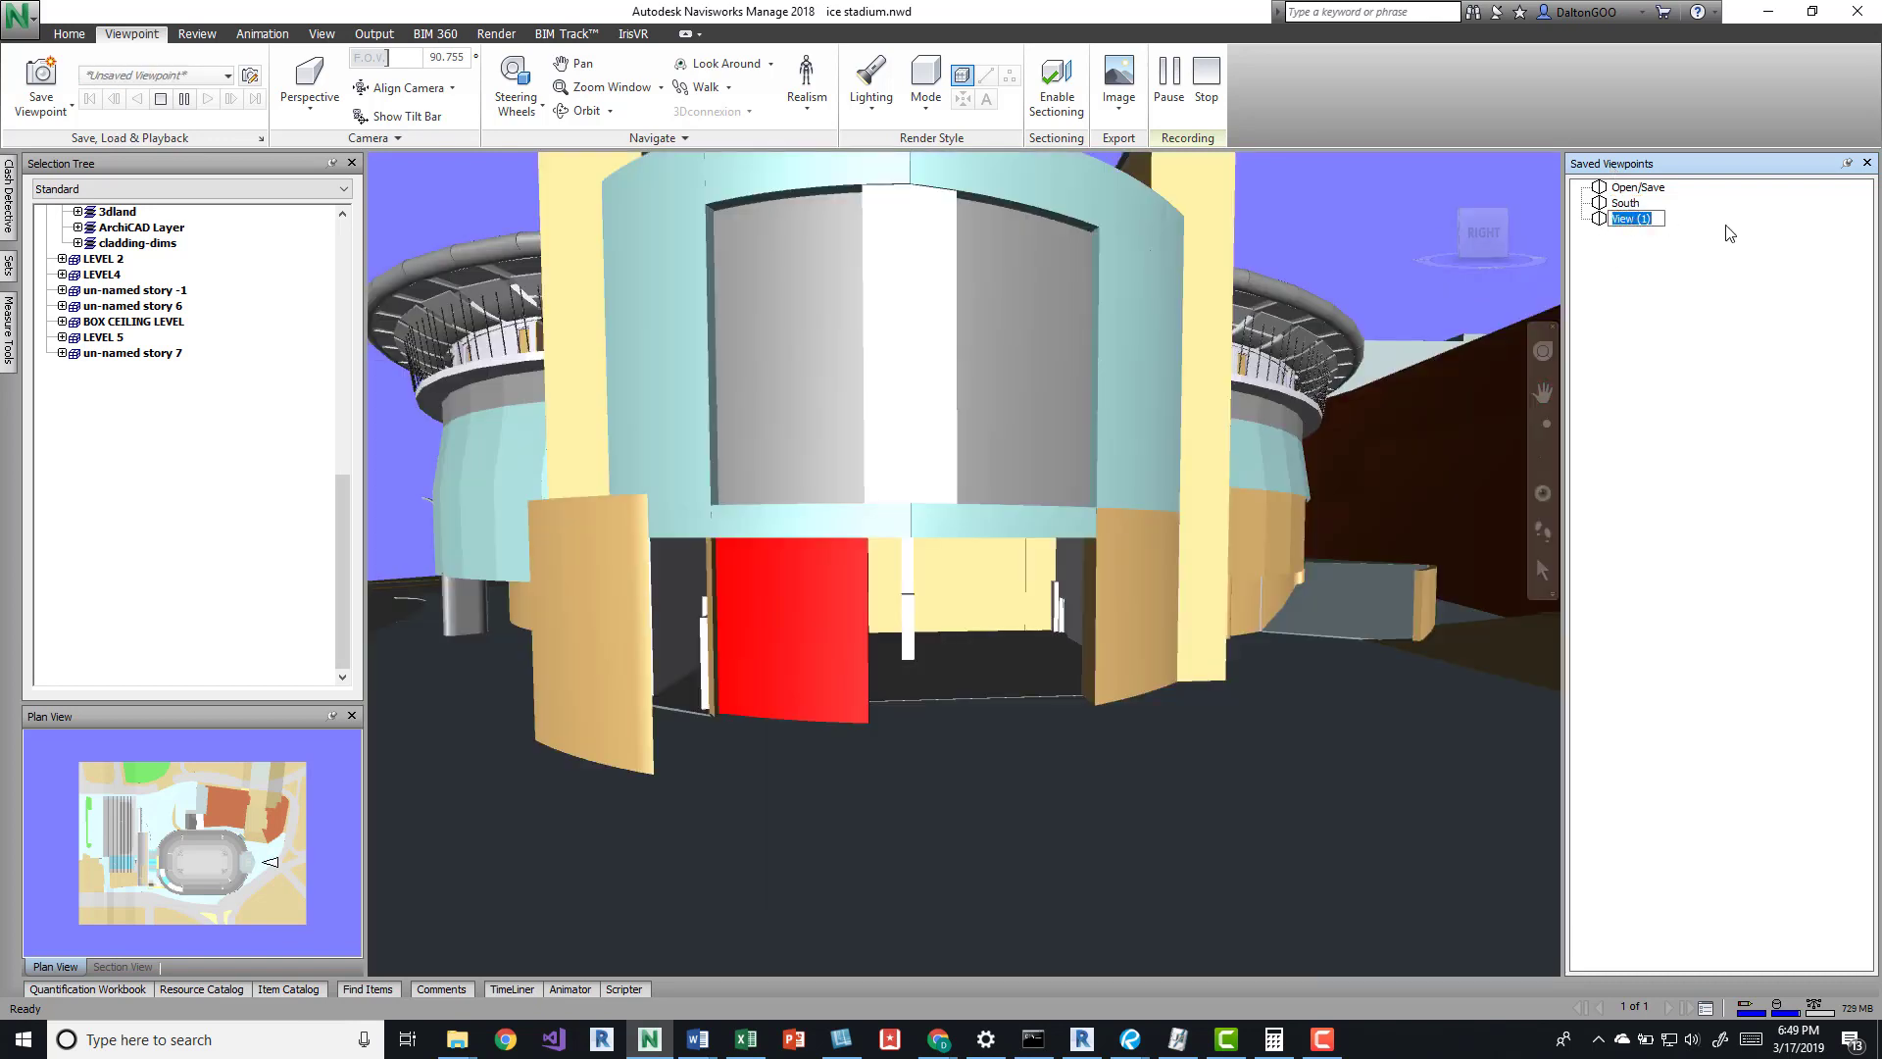
text(East)
key(Return)
Look around the red roof from the South viewpoint, then review the East viewpoint's camera settings and saved attributes
click(1625, 203)
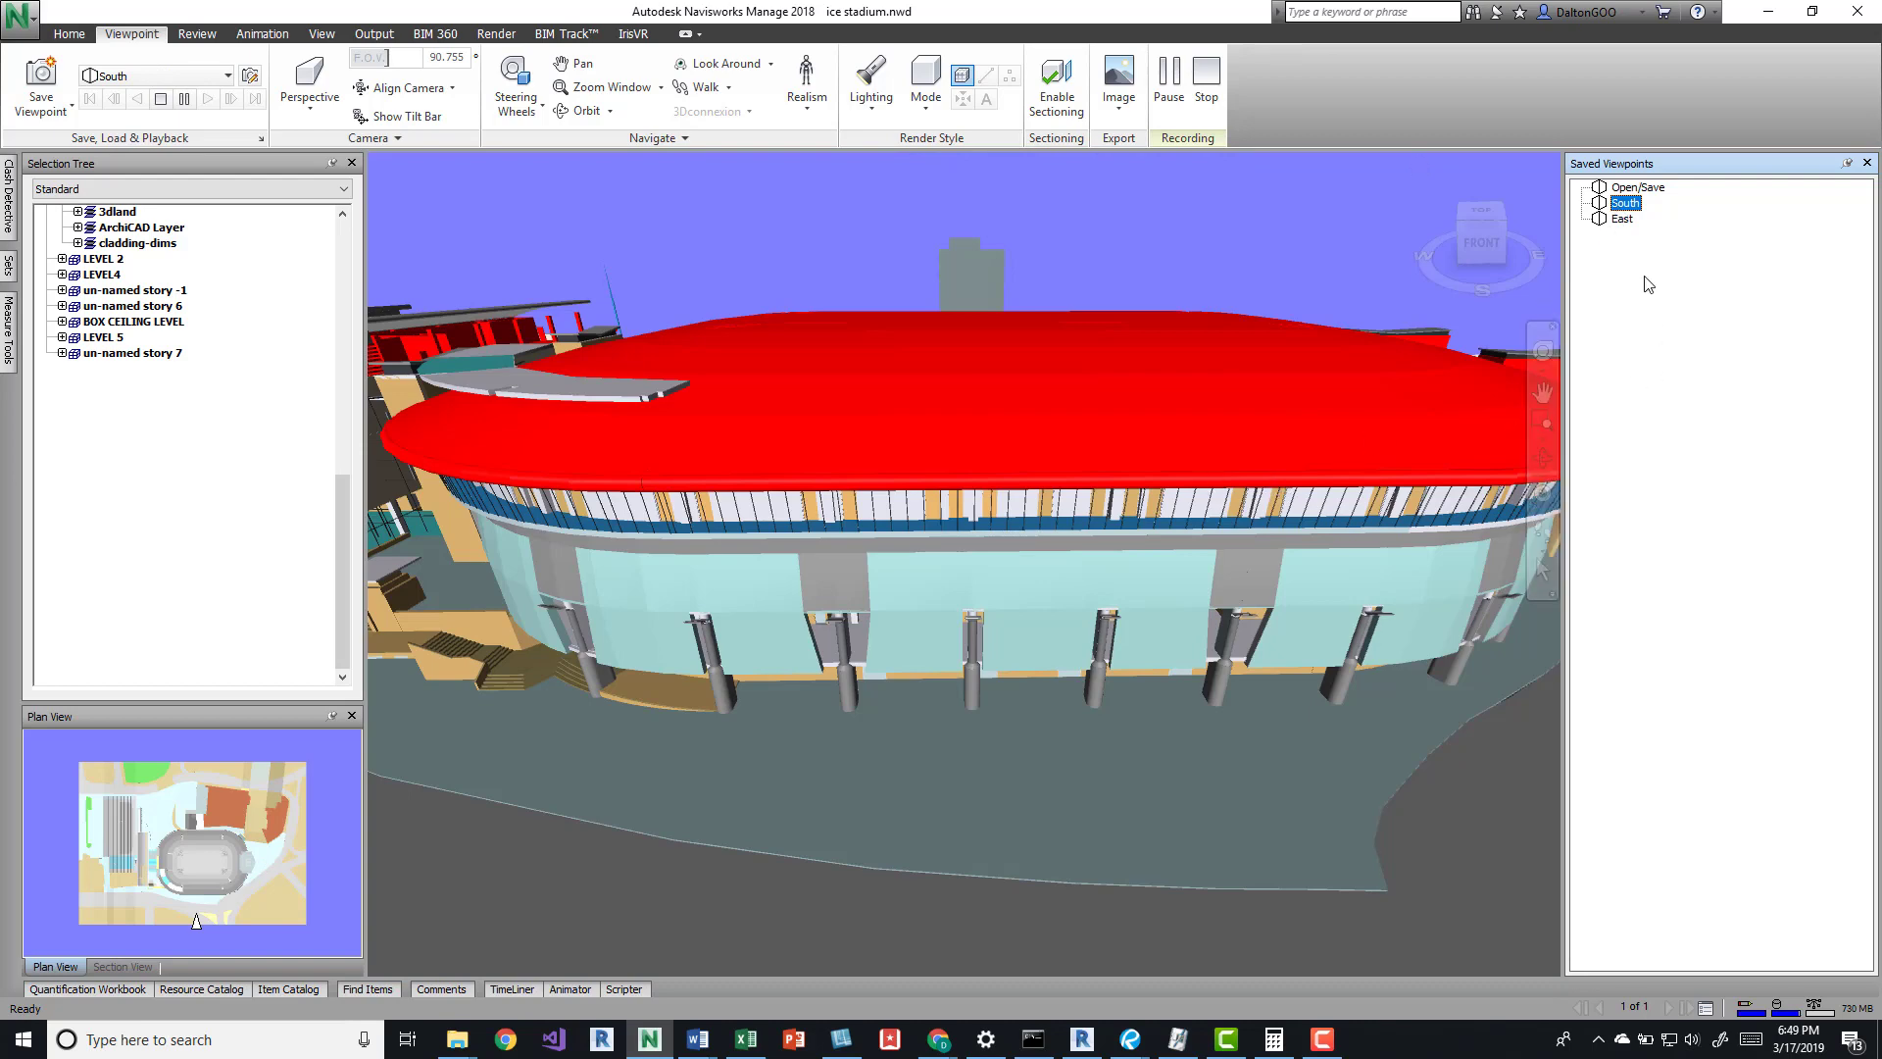
middle_drag(1057, 485, 1005, 655)
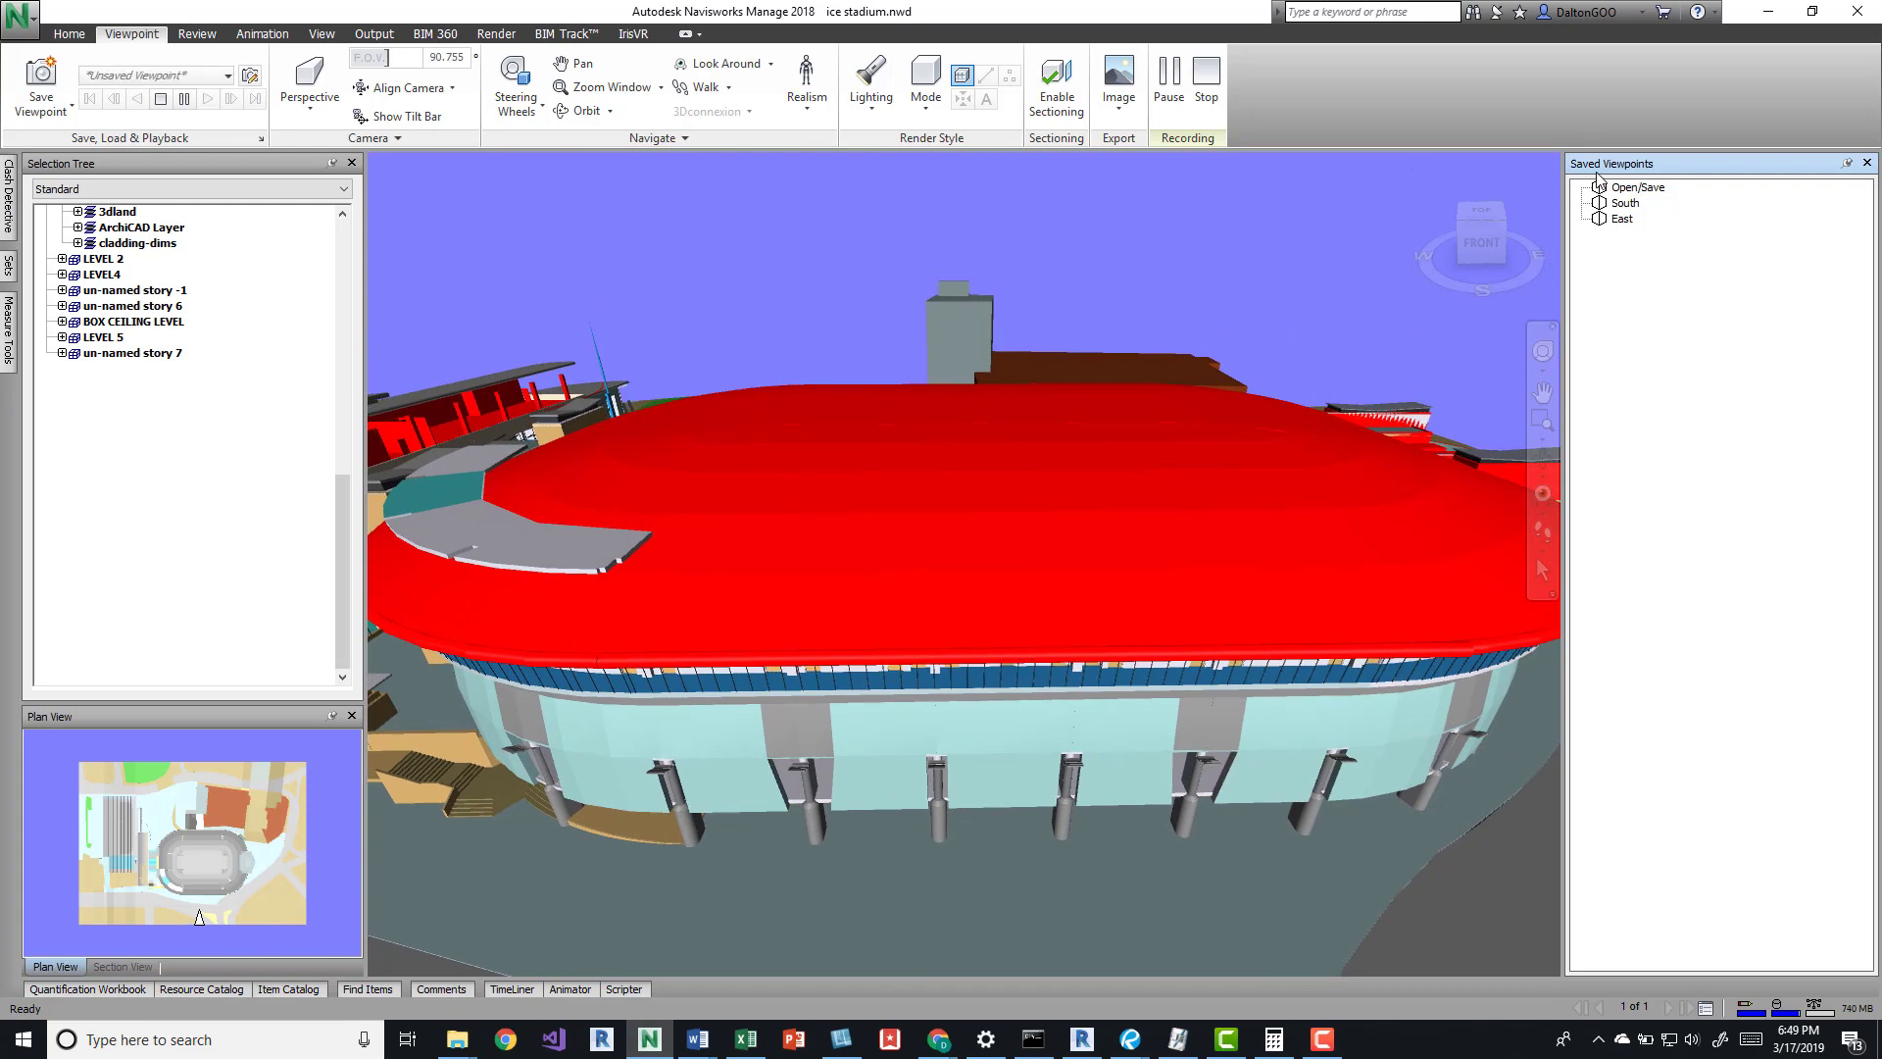
right_click(1625, 224)
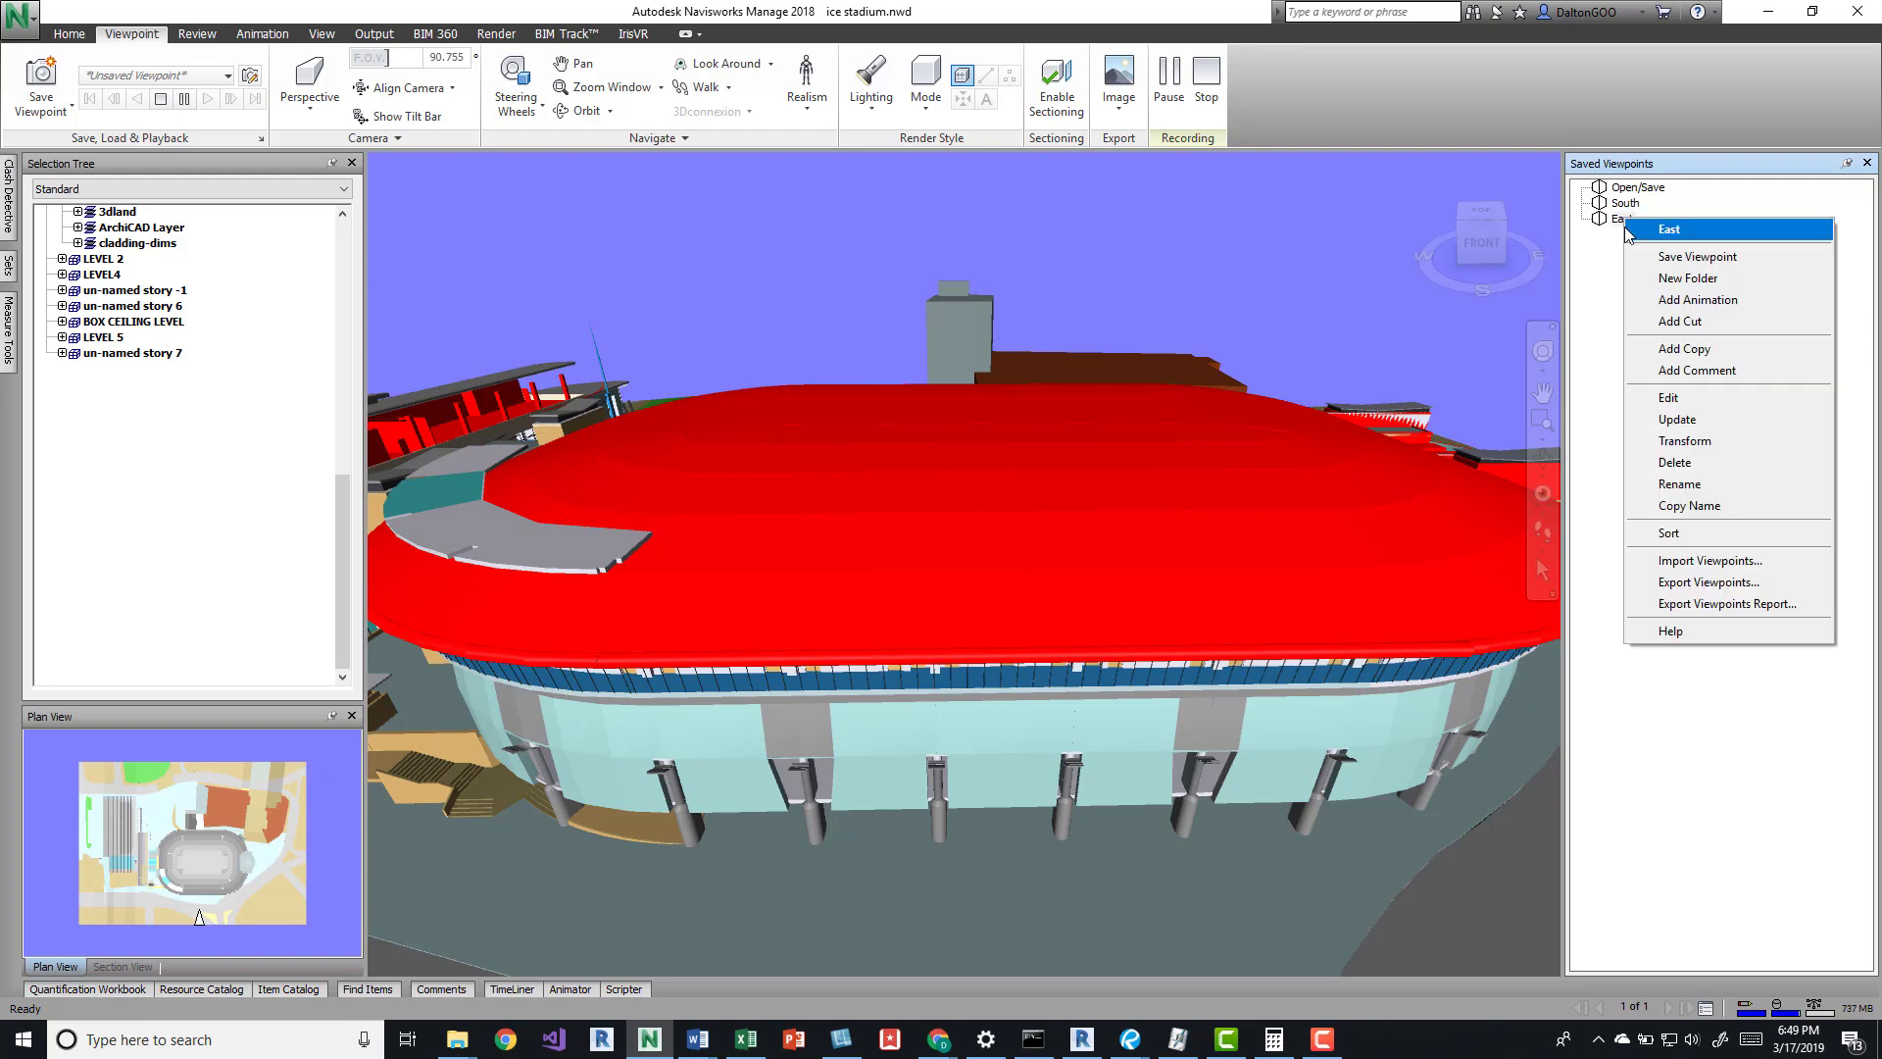
click(1669, 398)
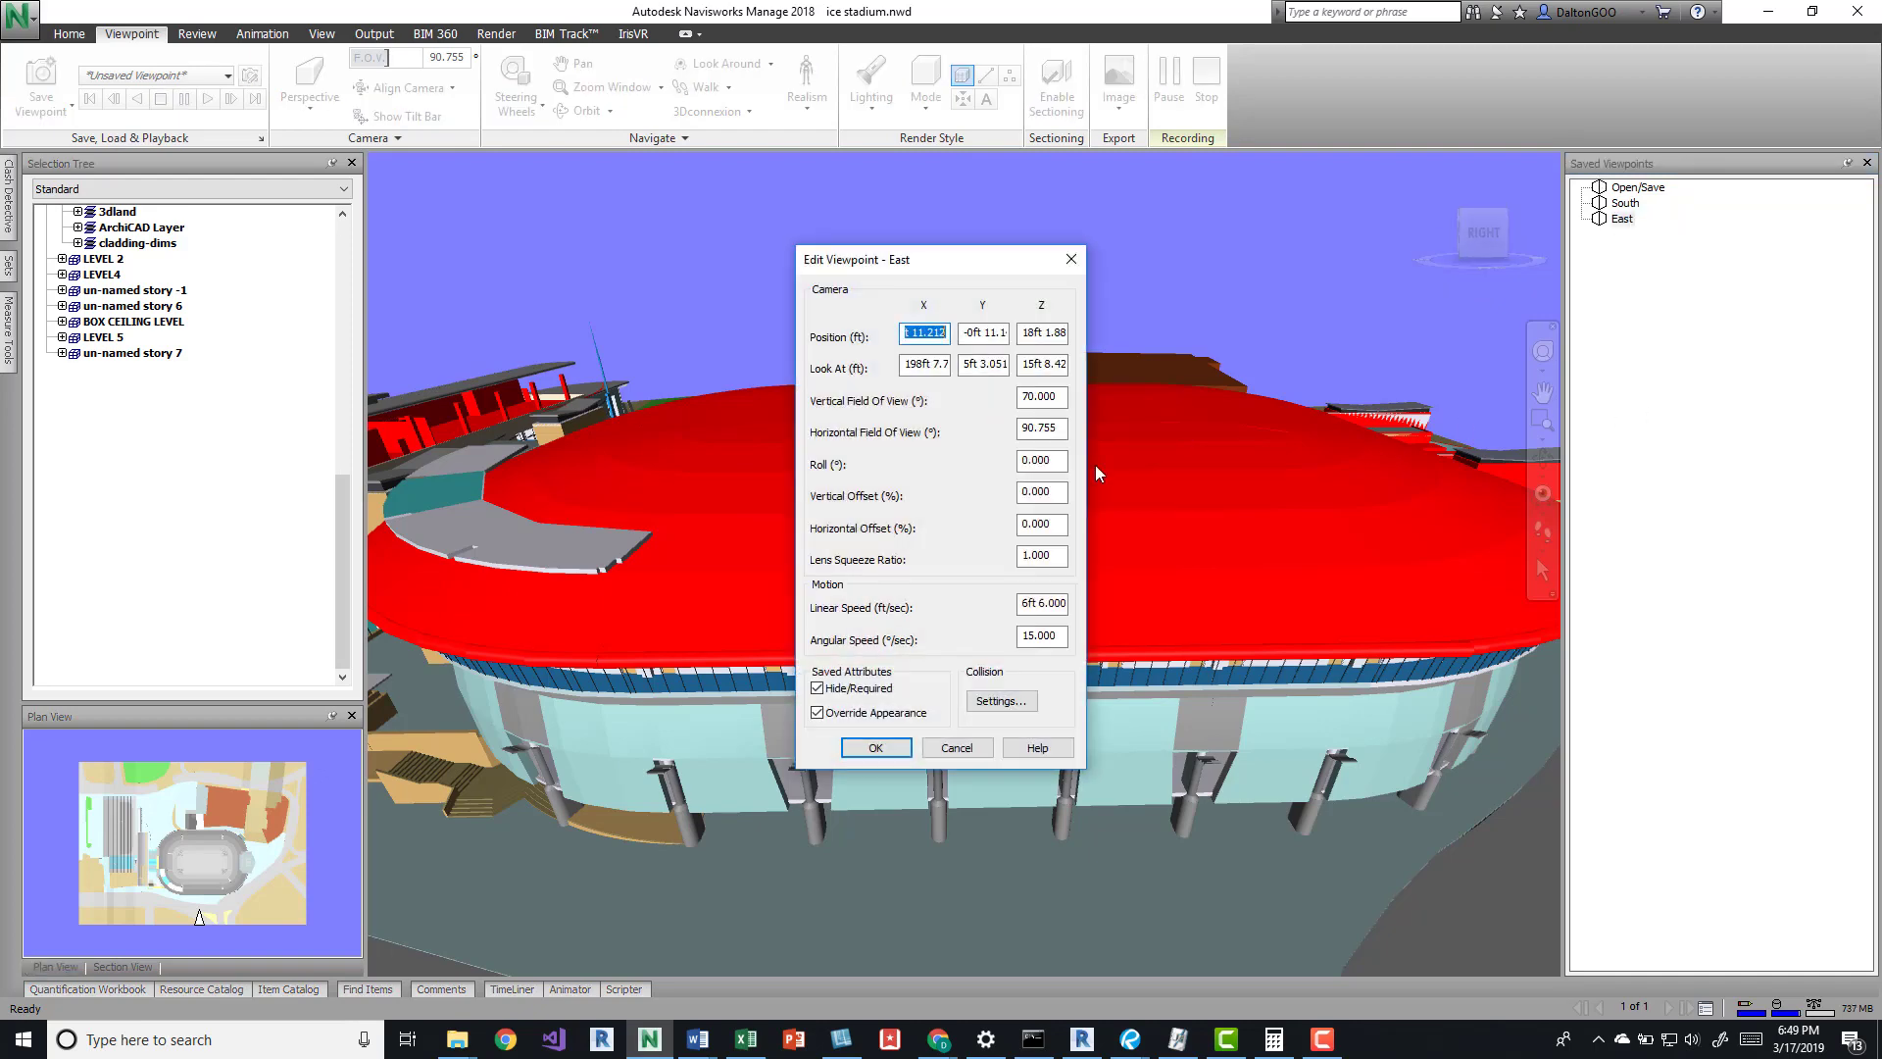
click(880, 748)
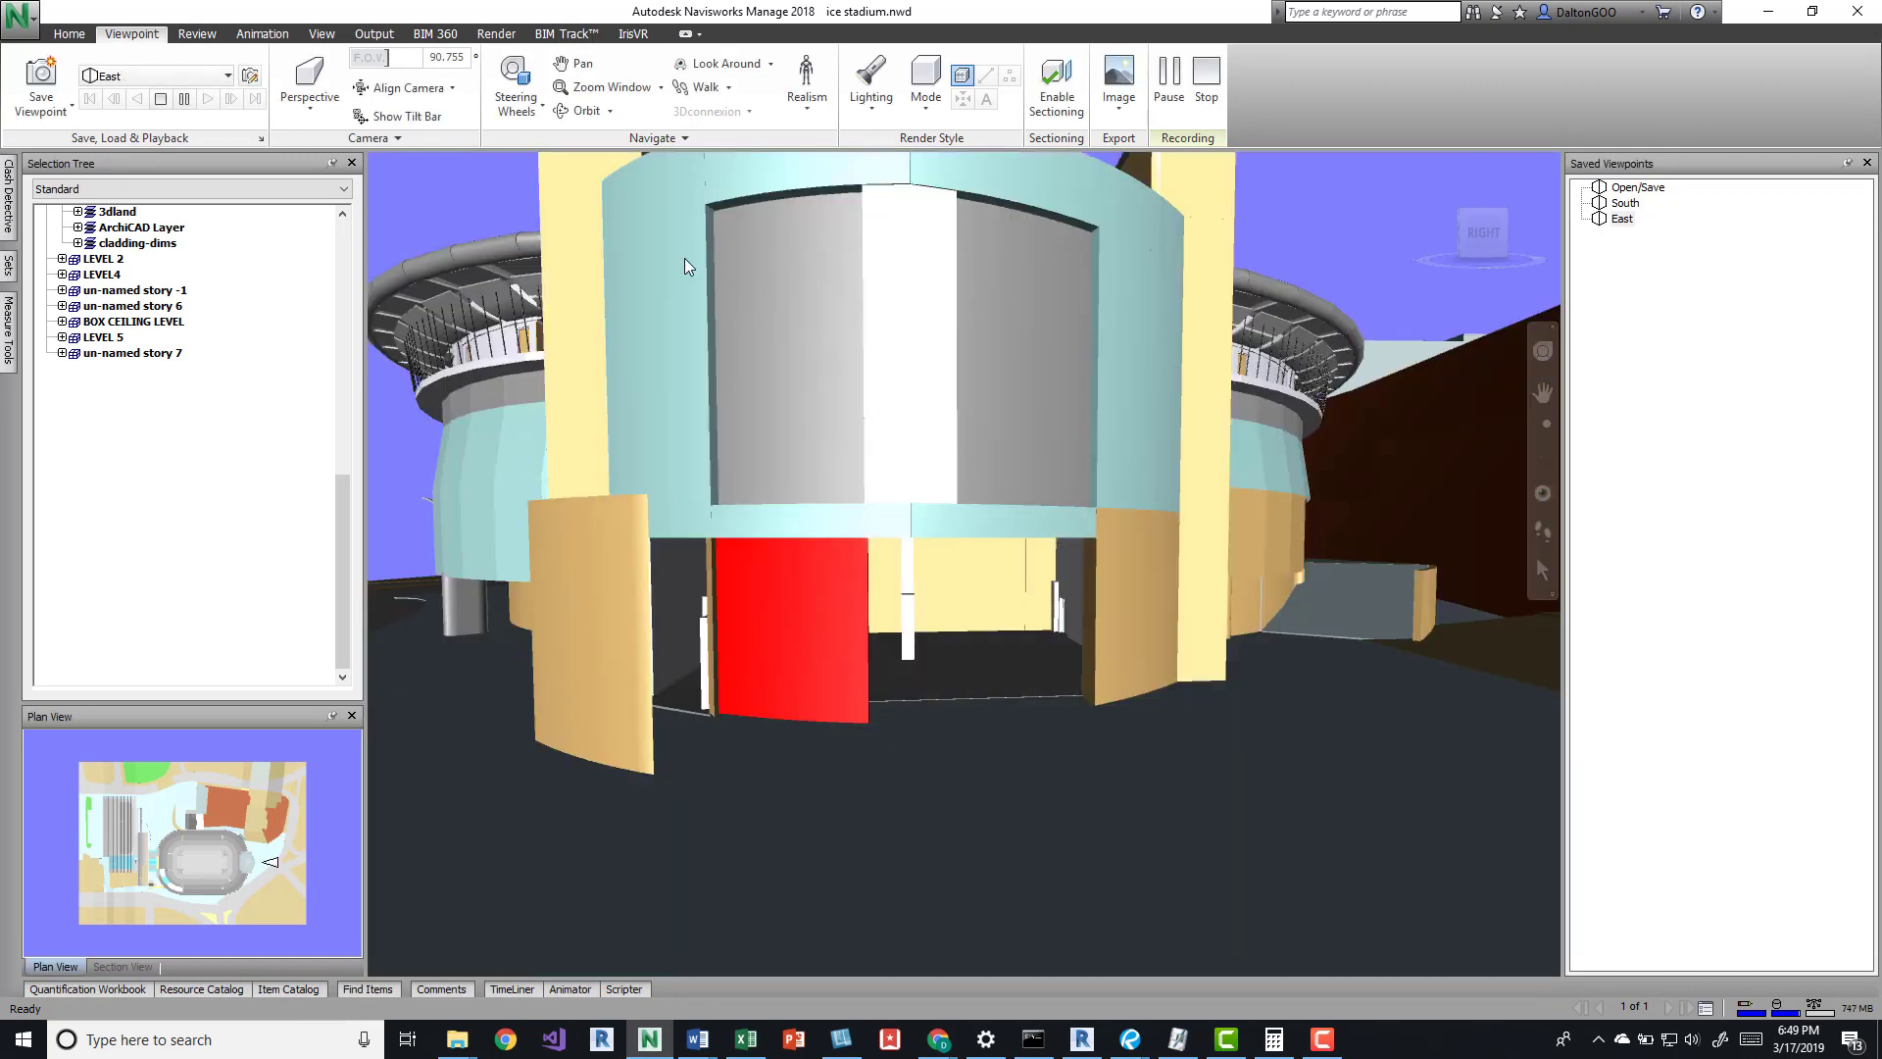
Reset all transforms and appearances in the model and unhide all hidden items
click(73, 34)
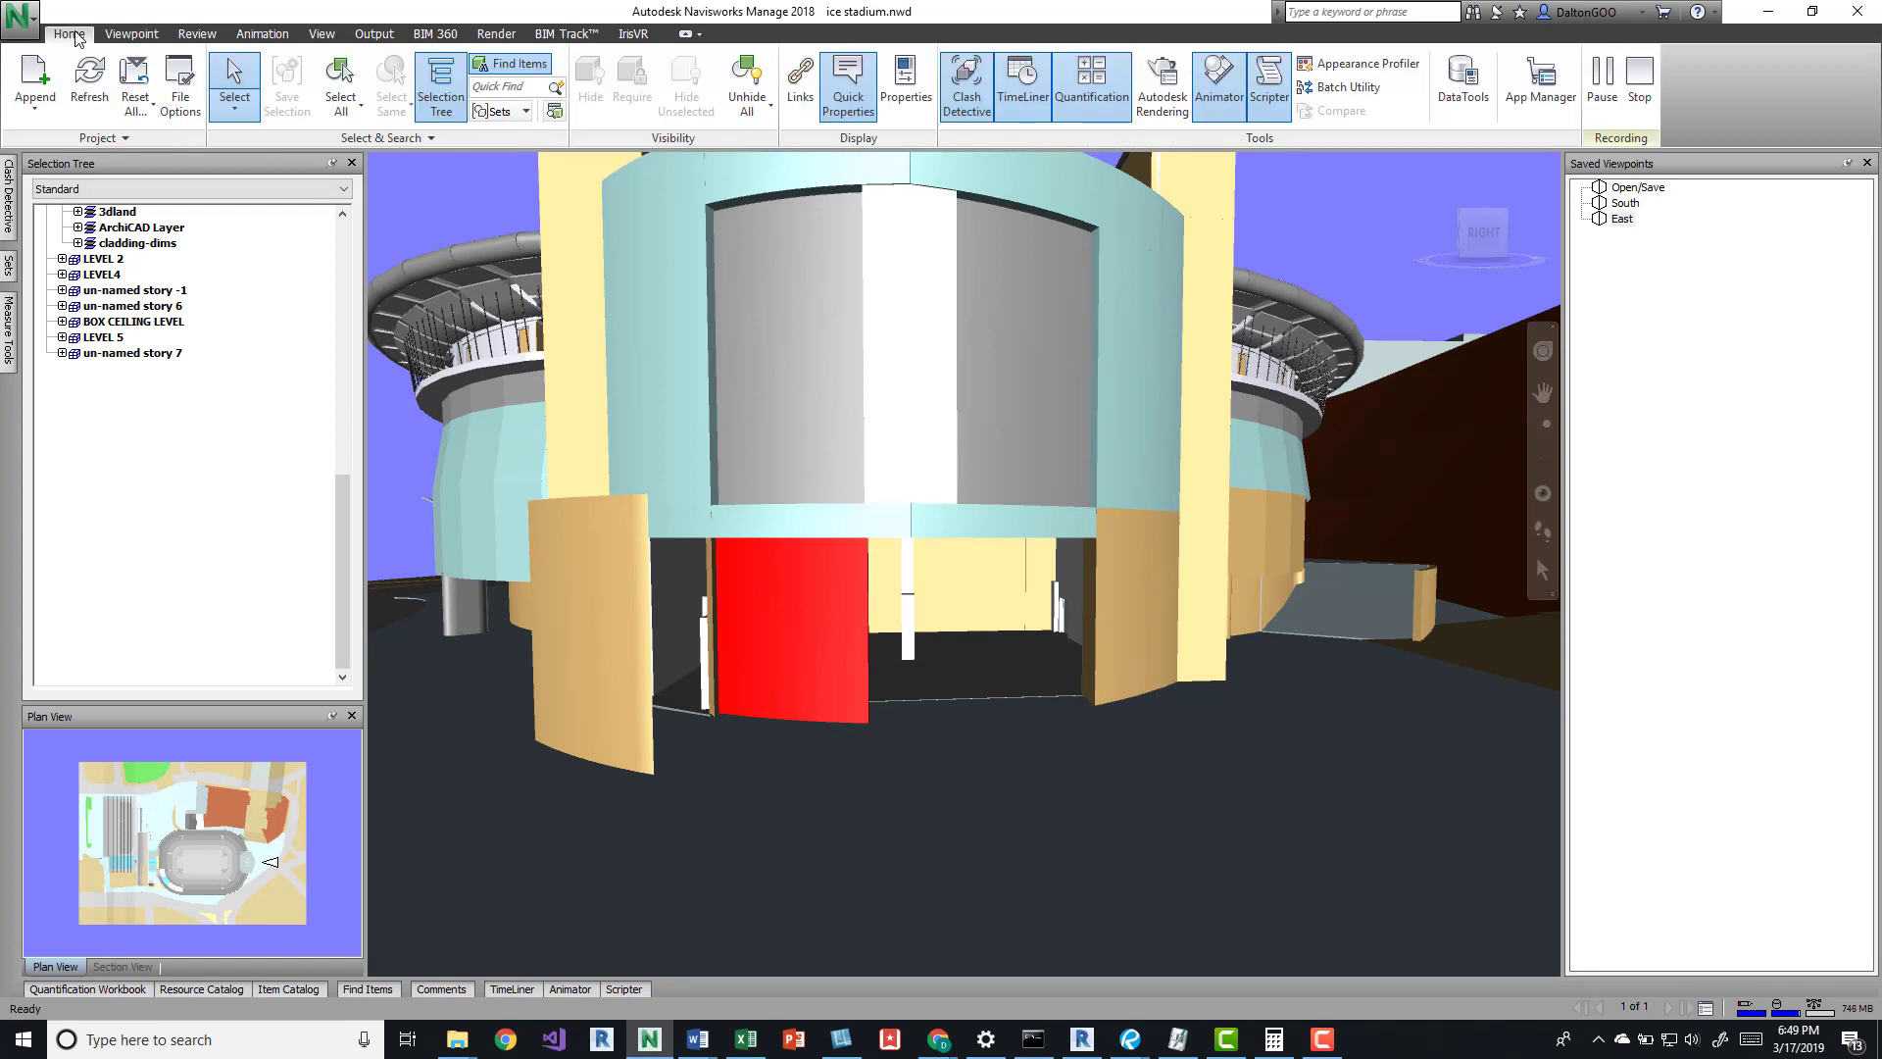
click(148, 101)
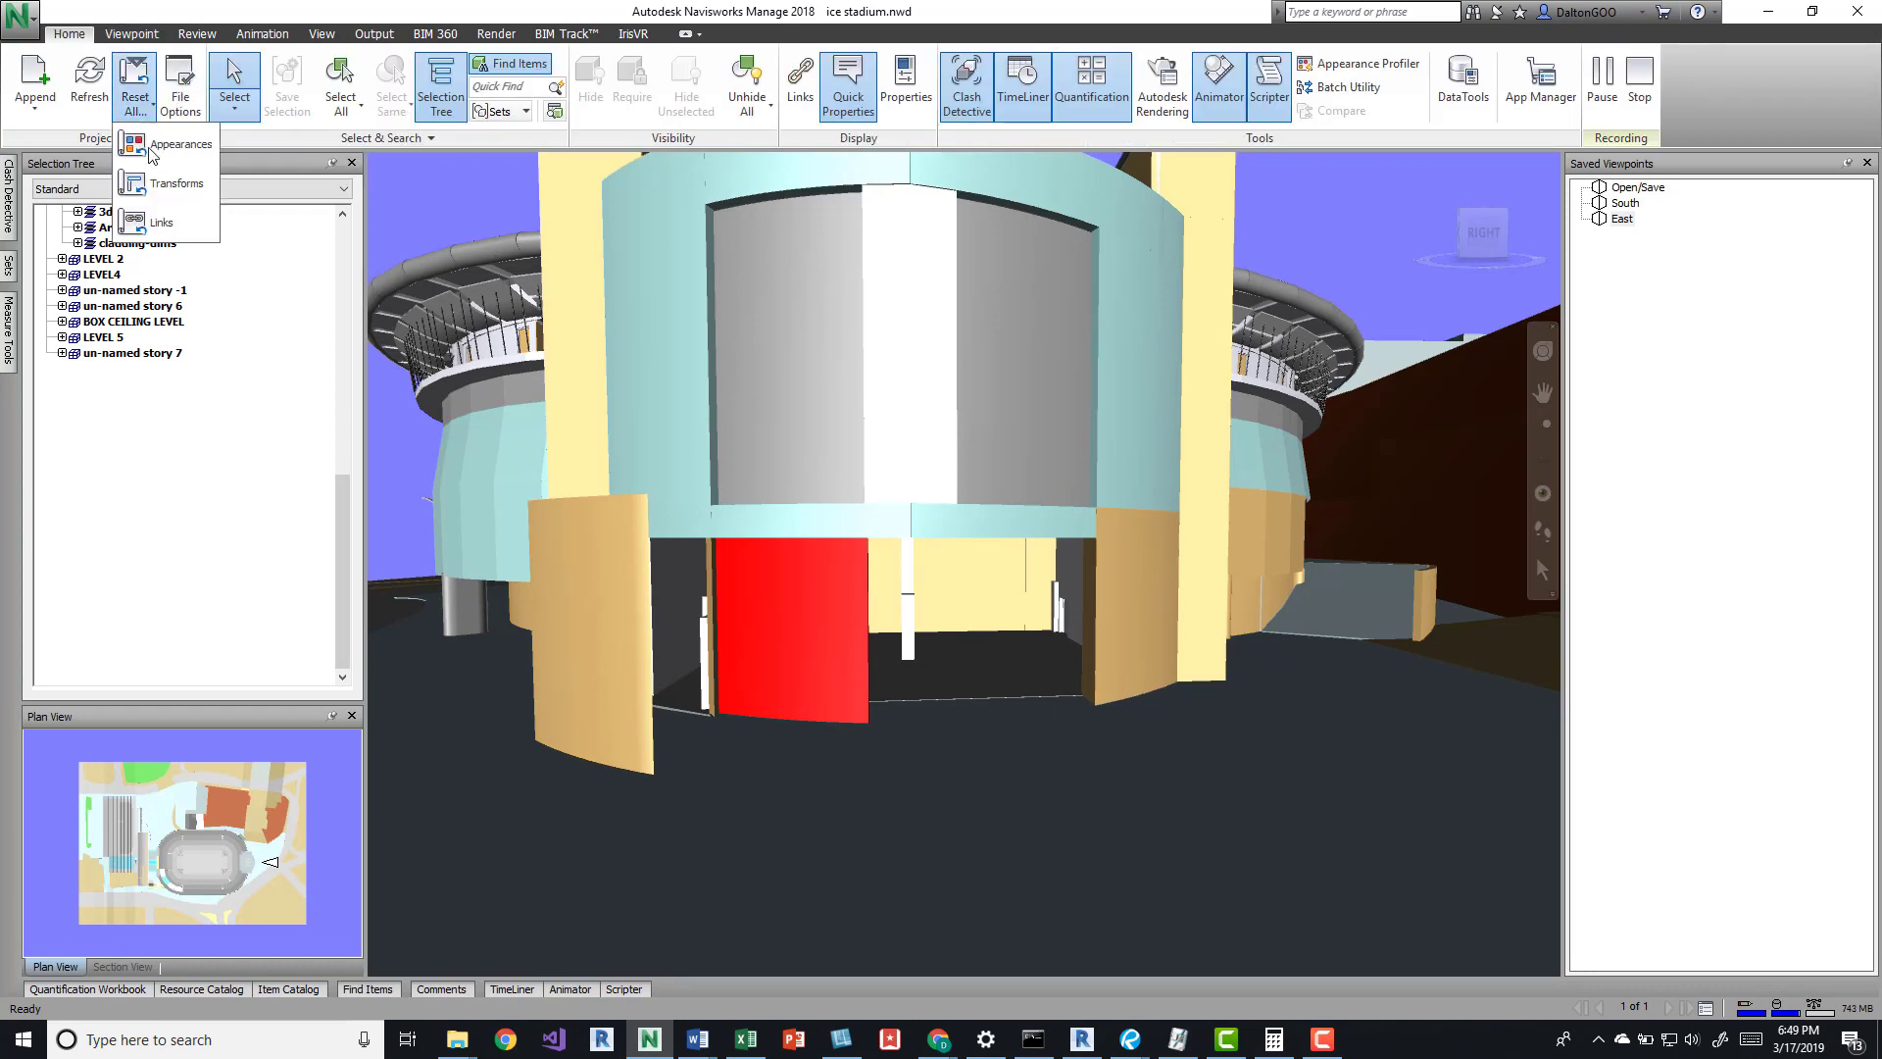
click(174, 195)
click(136, 103)
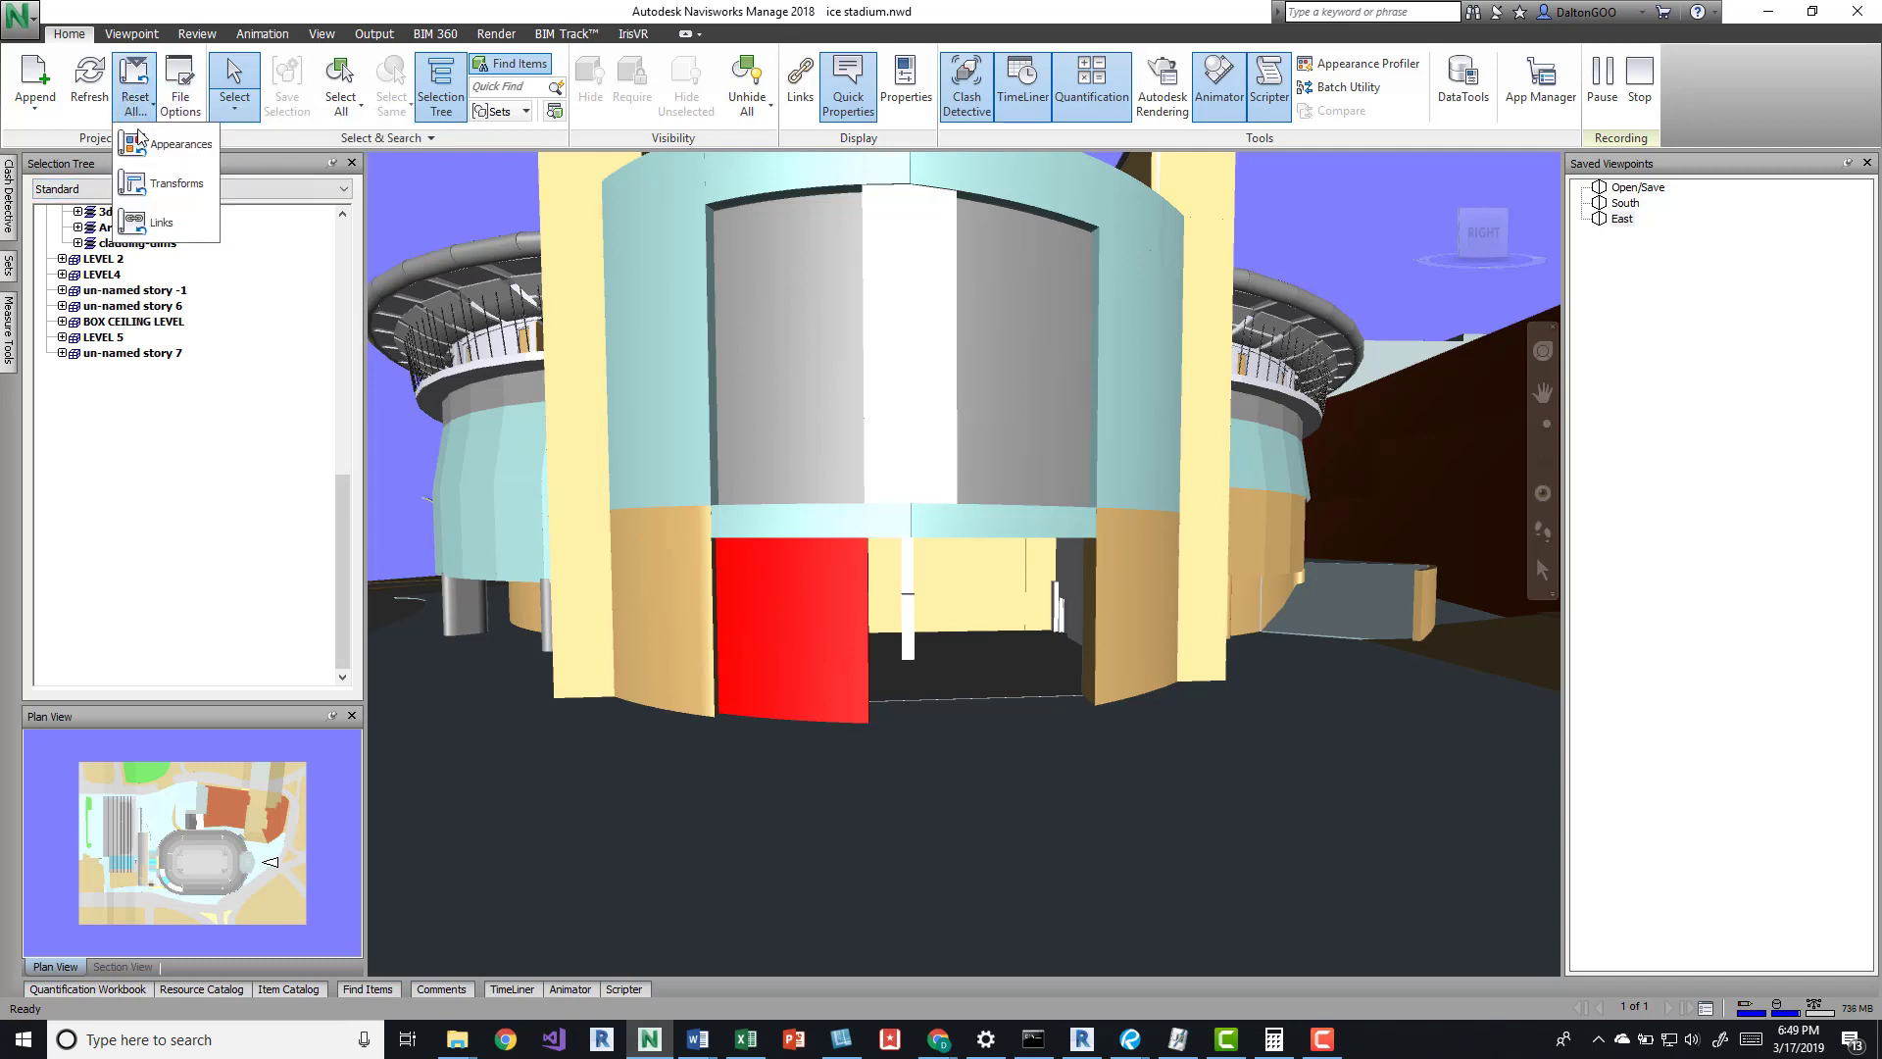
click(147, 142)
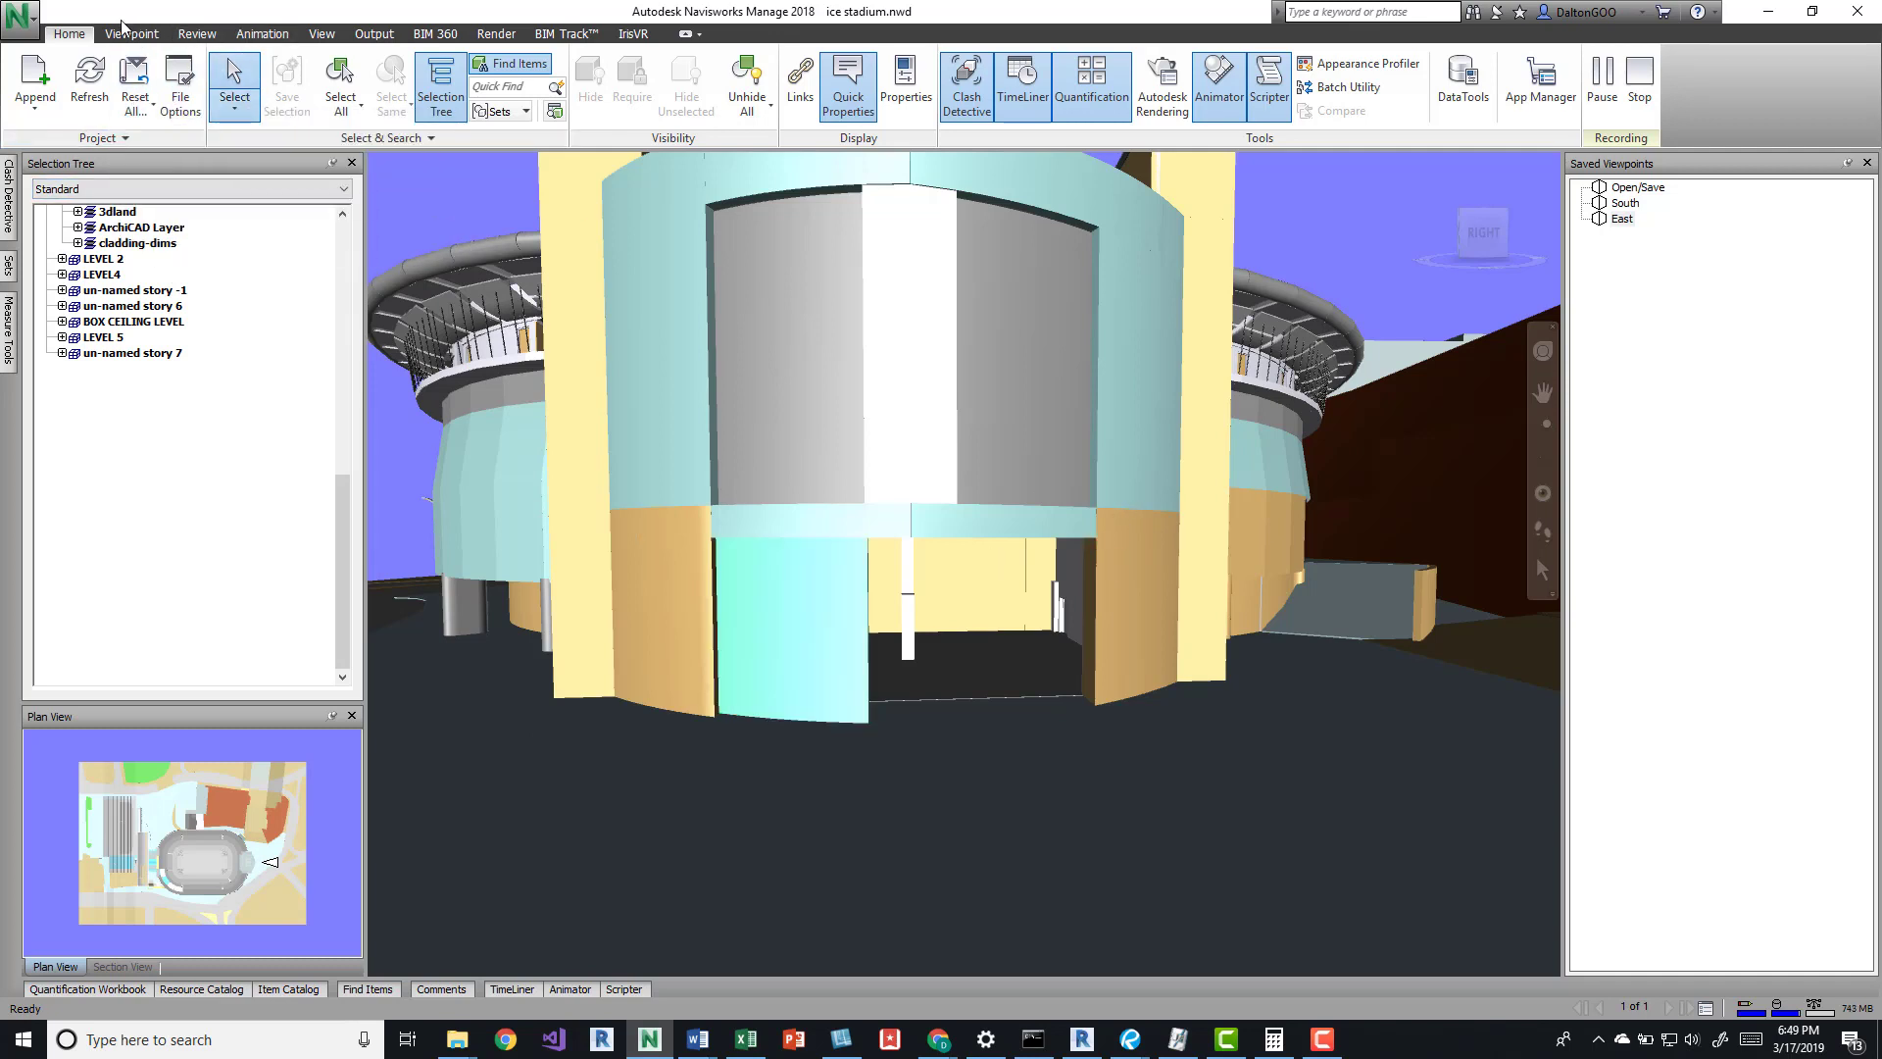
click(131, 98)
click(137, 145)
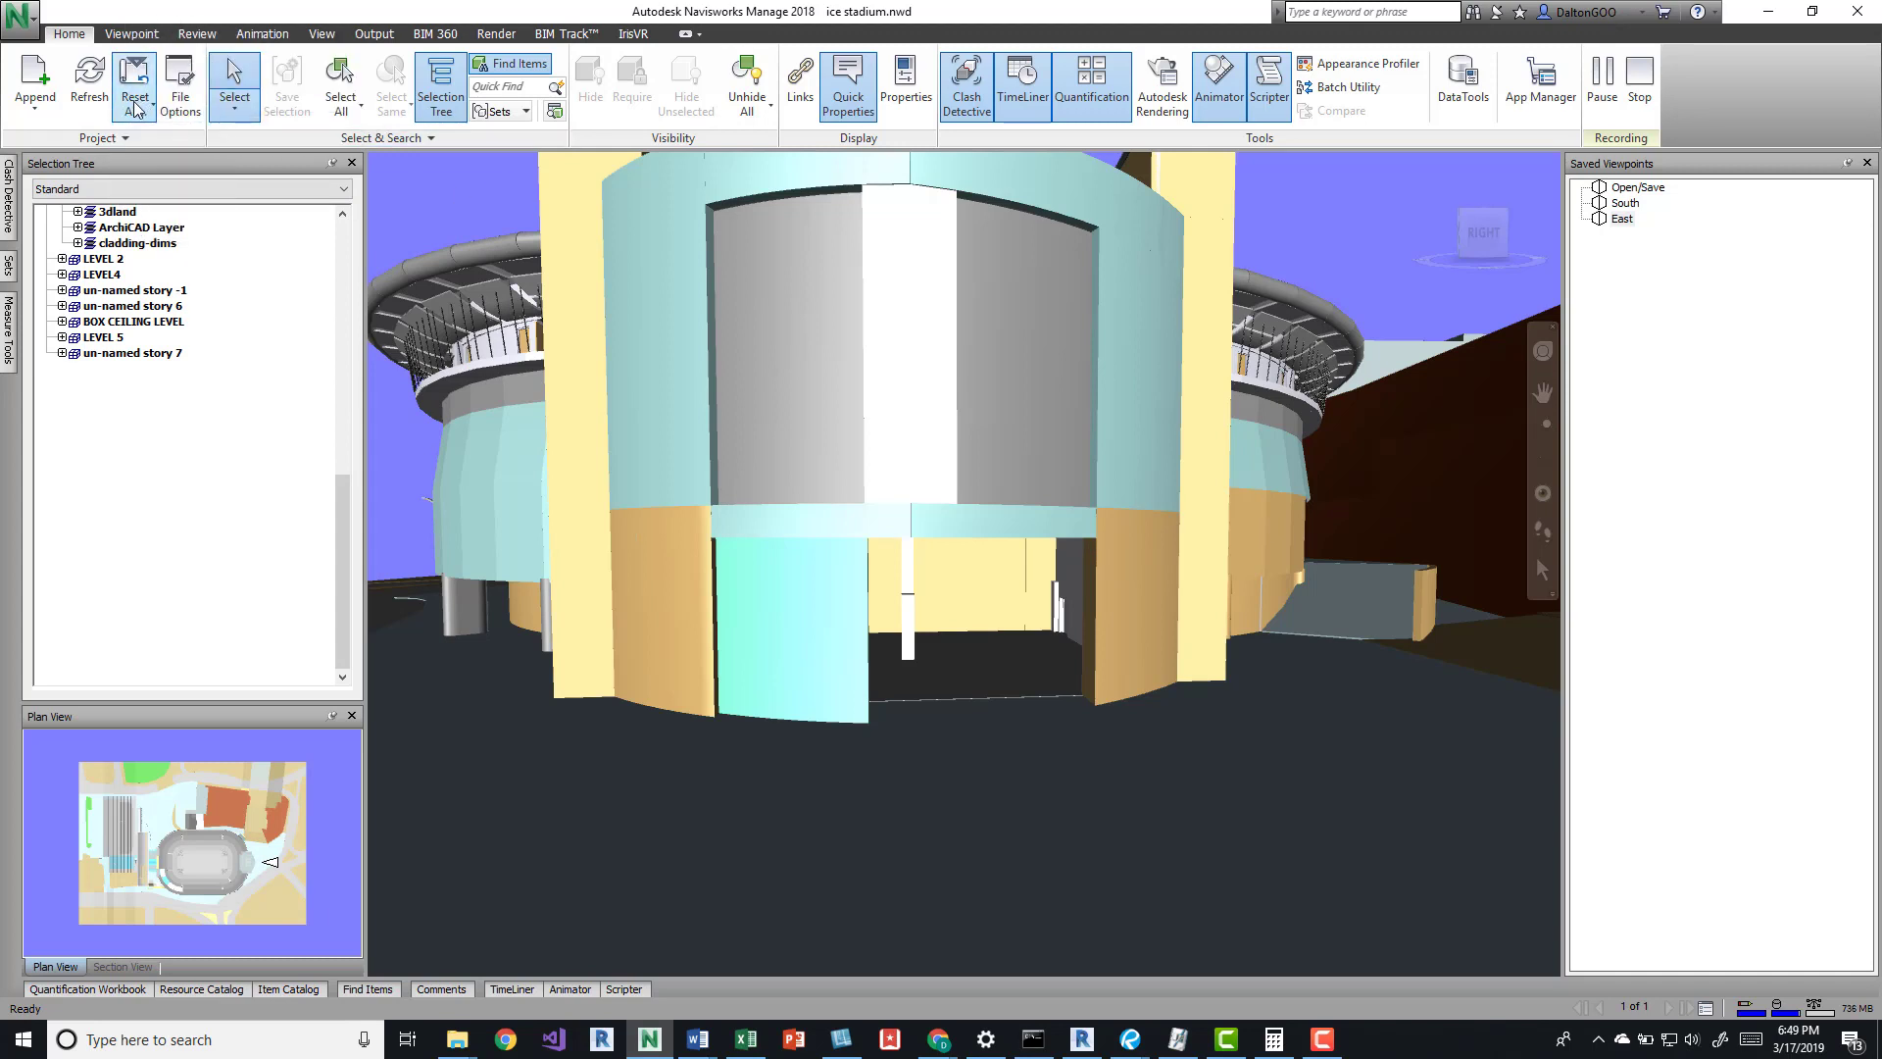
click(755, 110)
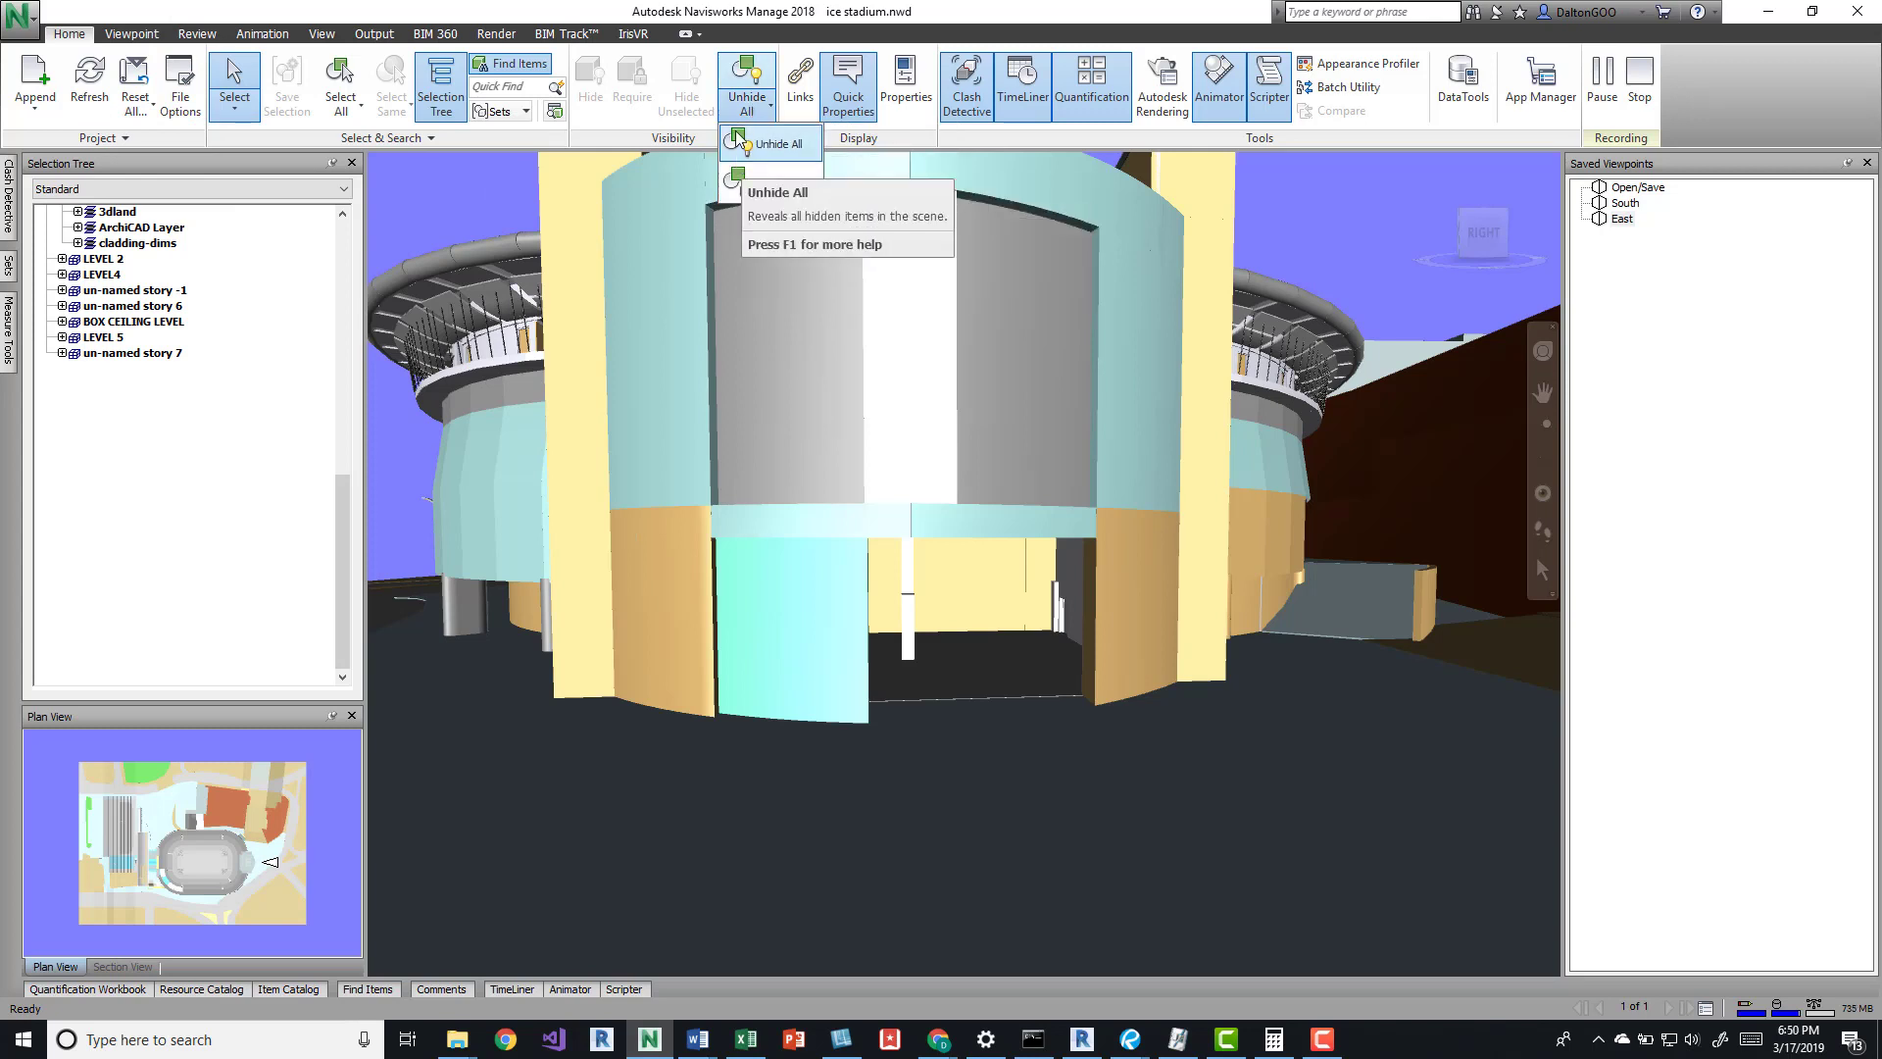
click(775, 144)
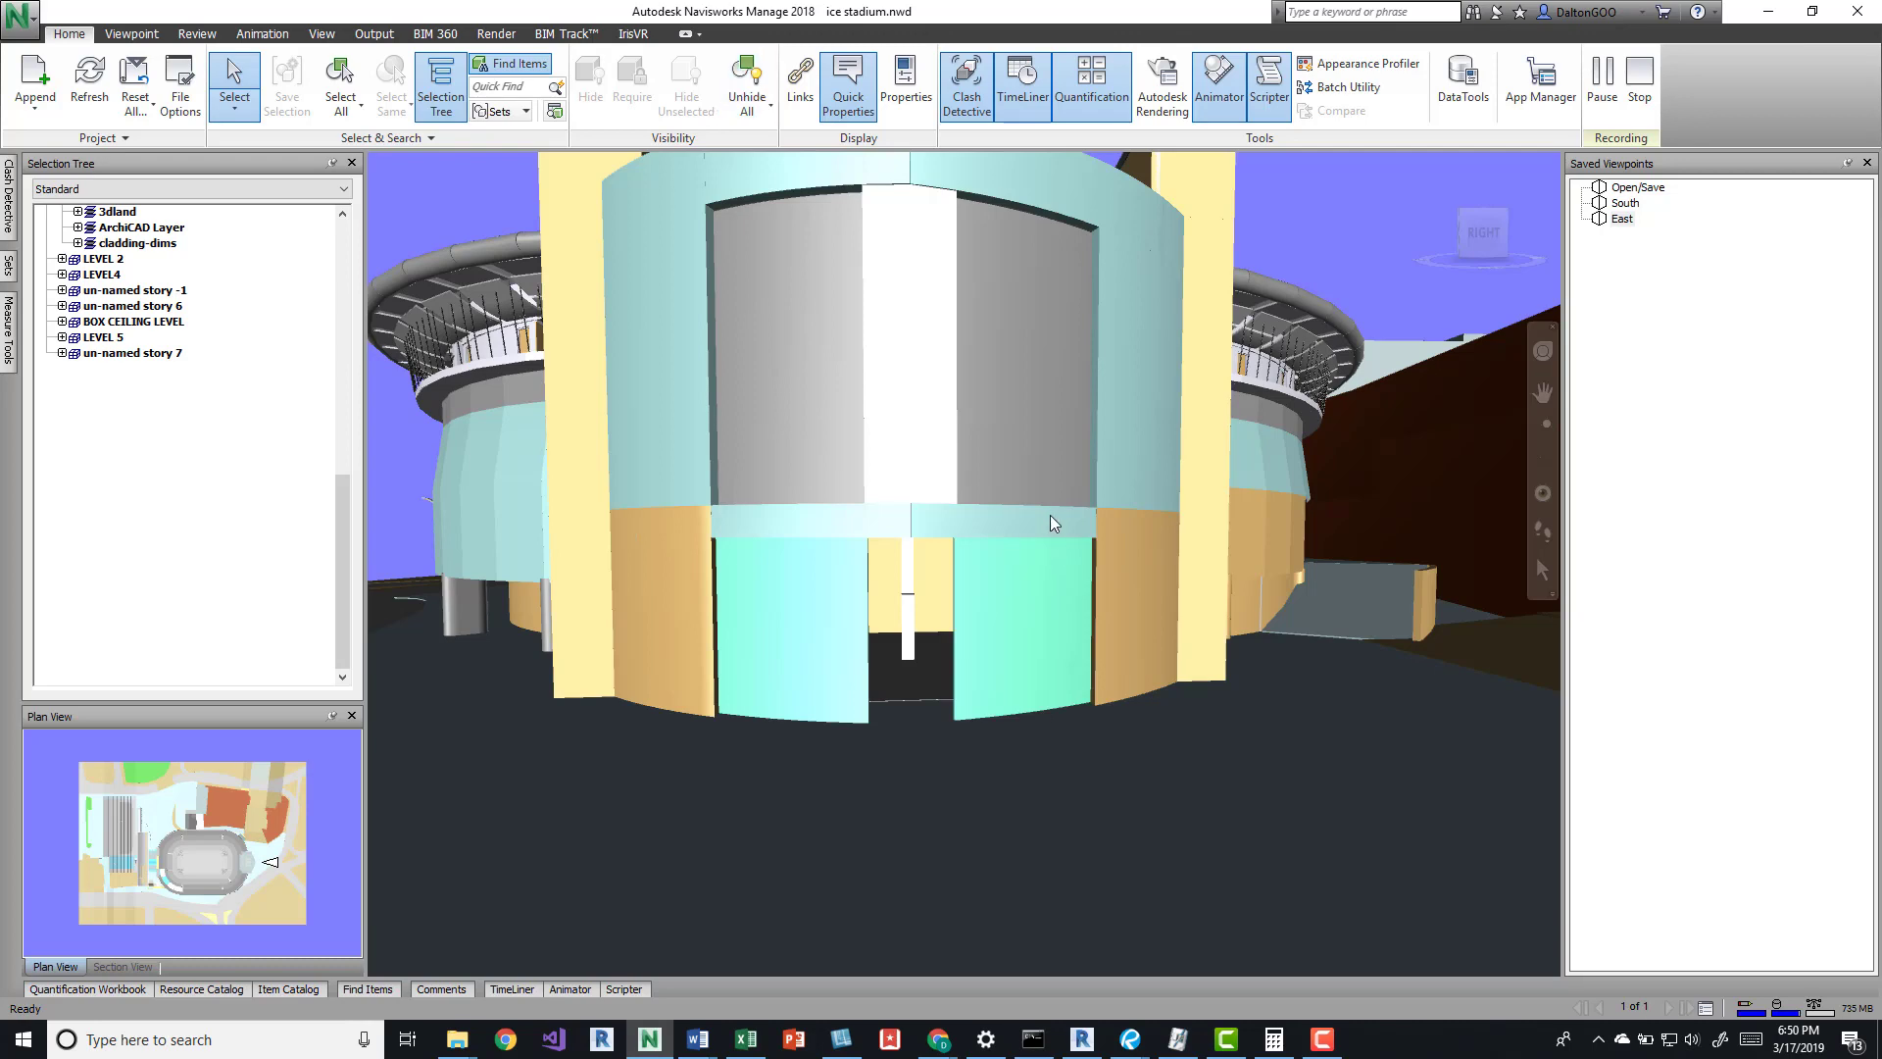
Inspect the restored stadium from above and from its front-left corner, and activate the Walk tool
scroll(933, 420, down, 10)
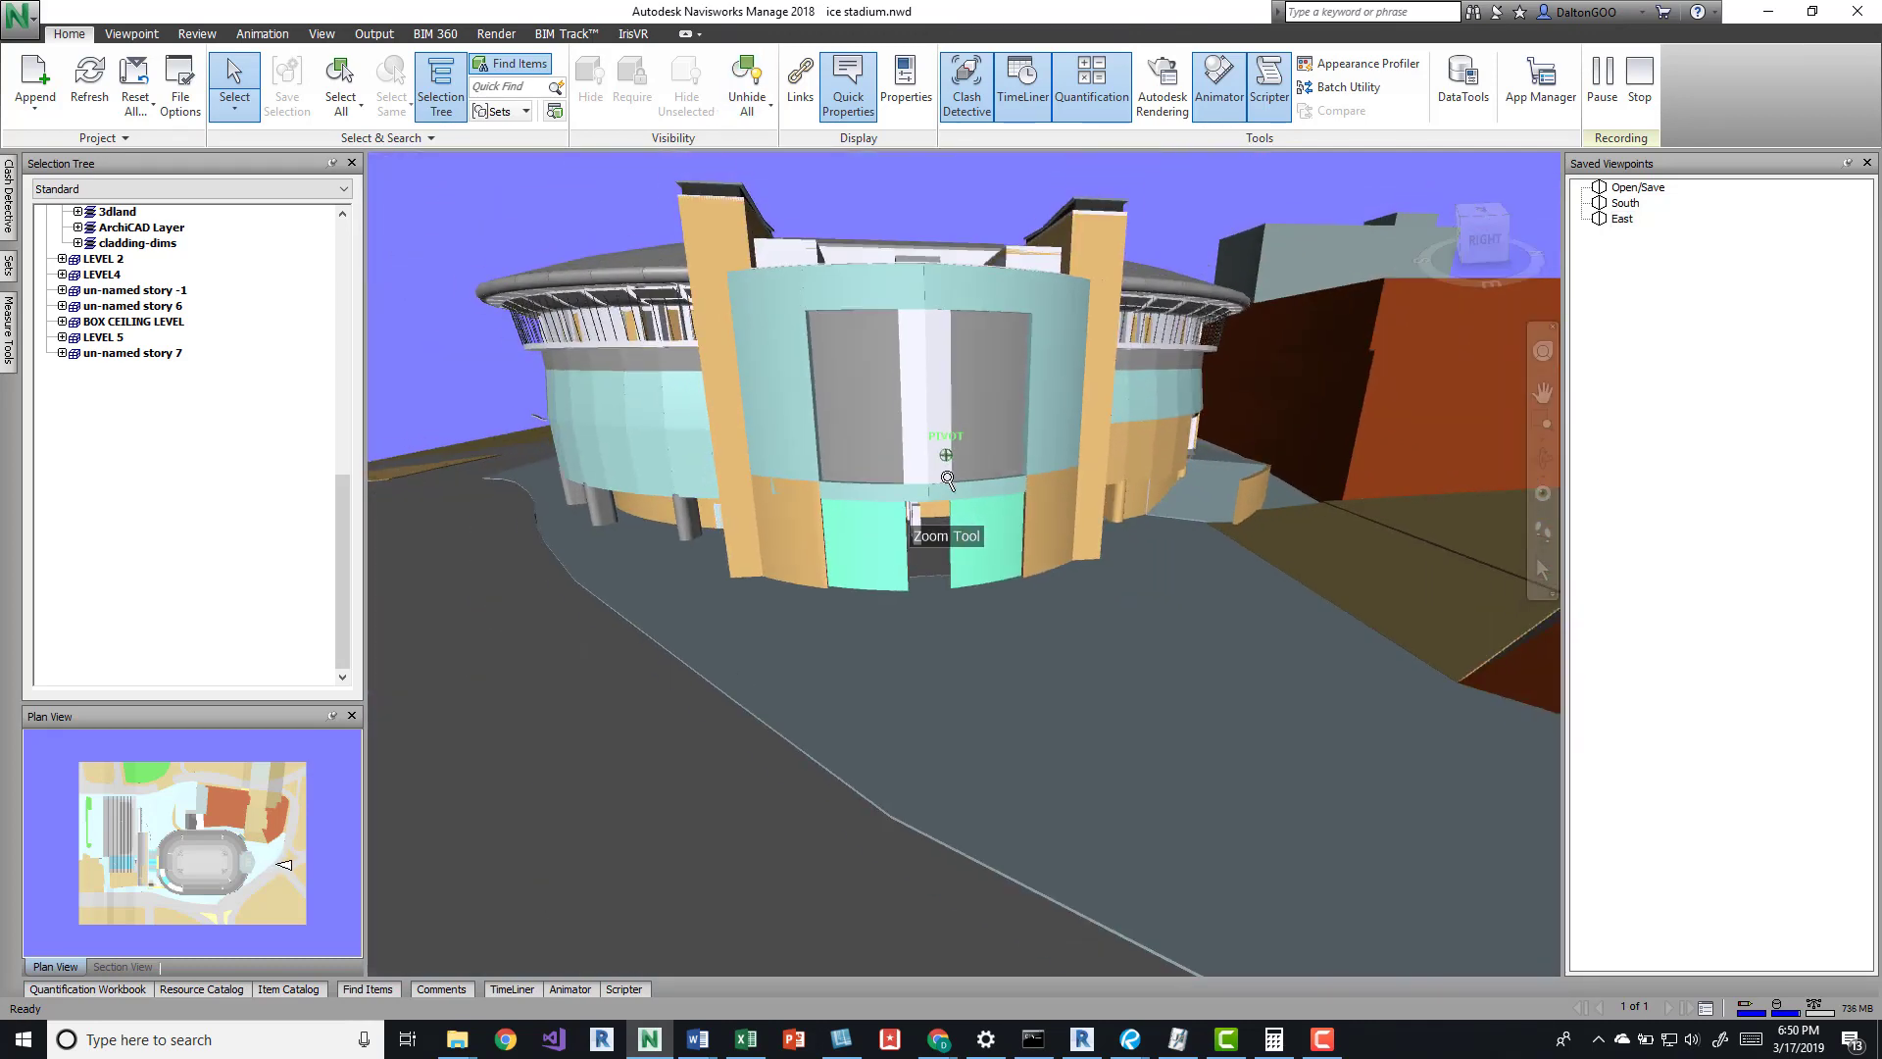
drag(933, 420, 1000, 423)
shift+middle_drag(1000, 423, 1258, 599)
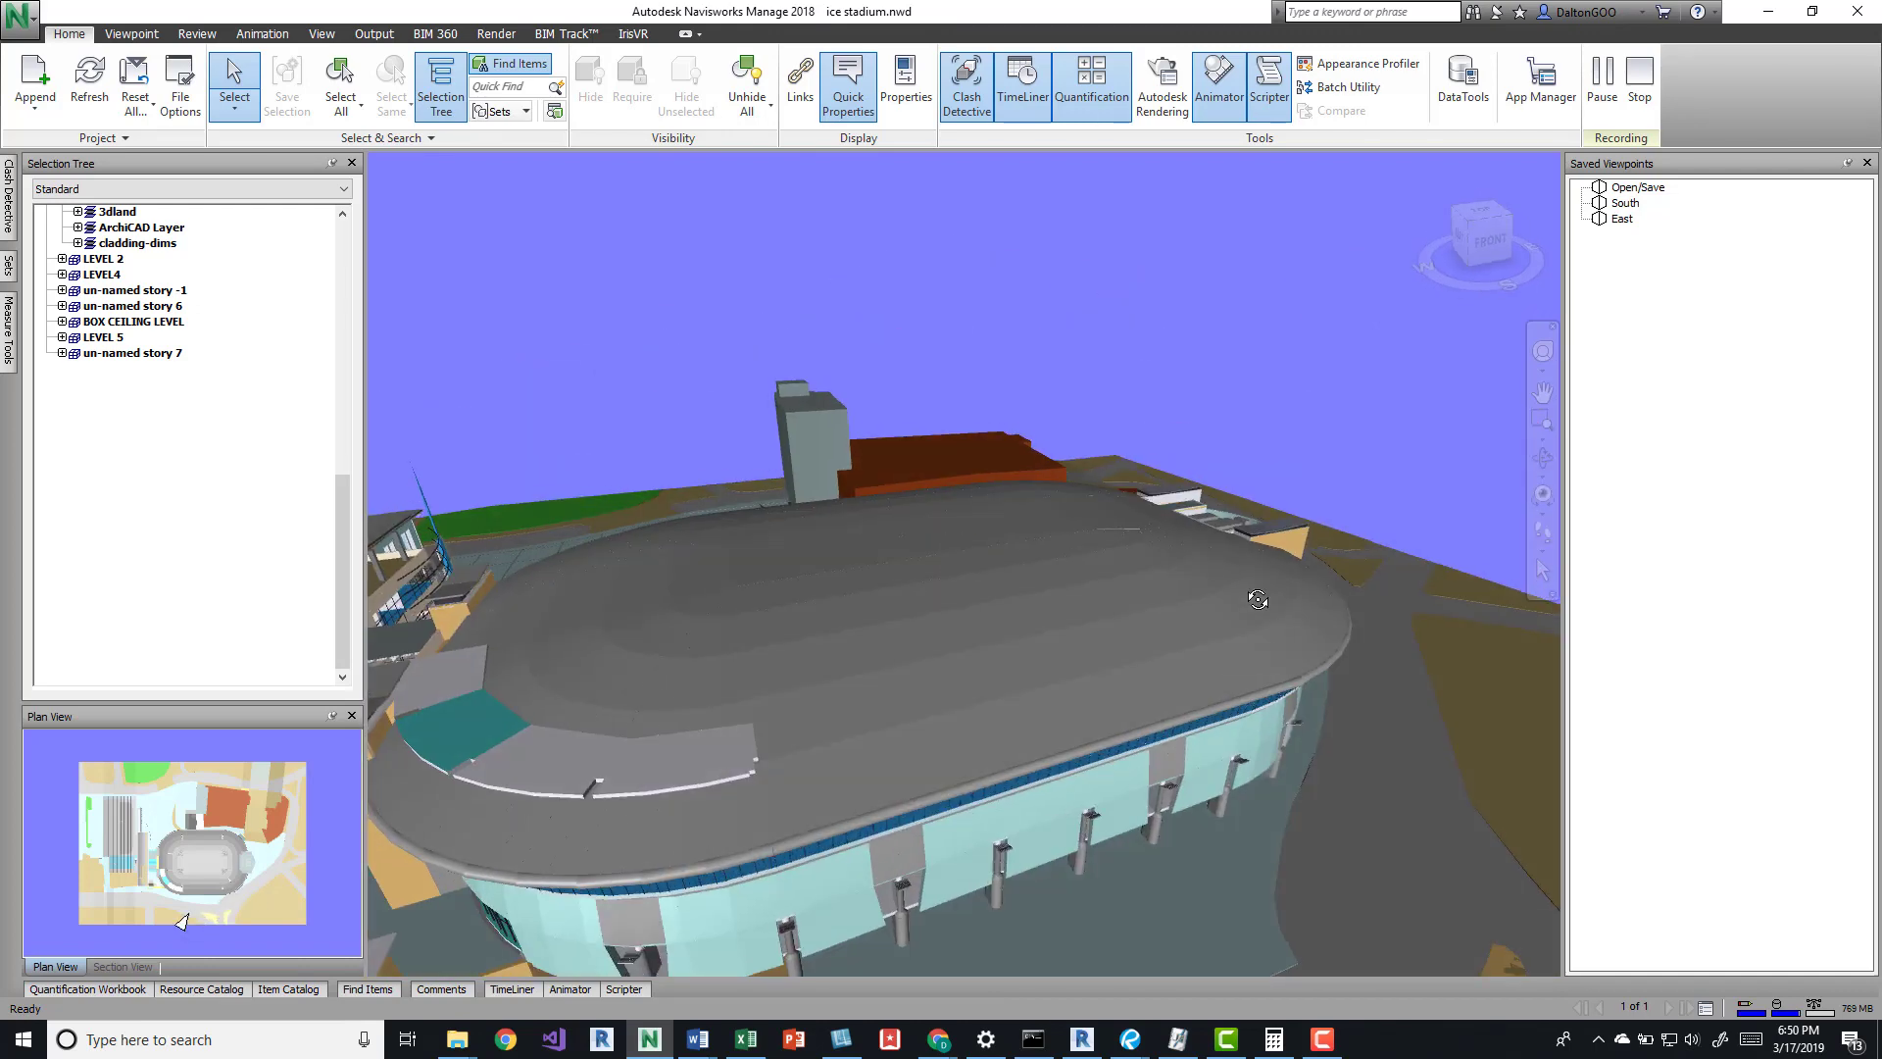
shift+middle_drag(738, 588, 854, 380)
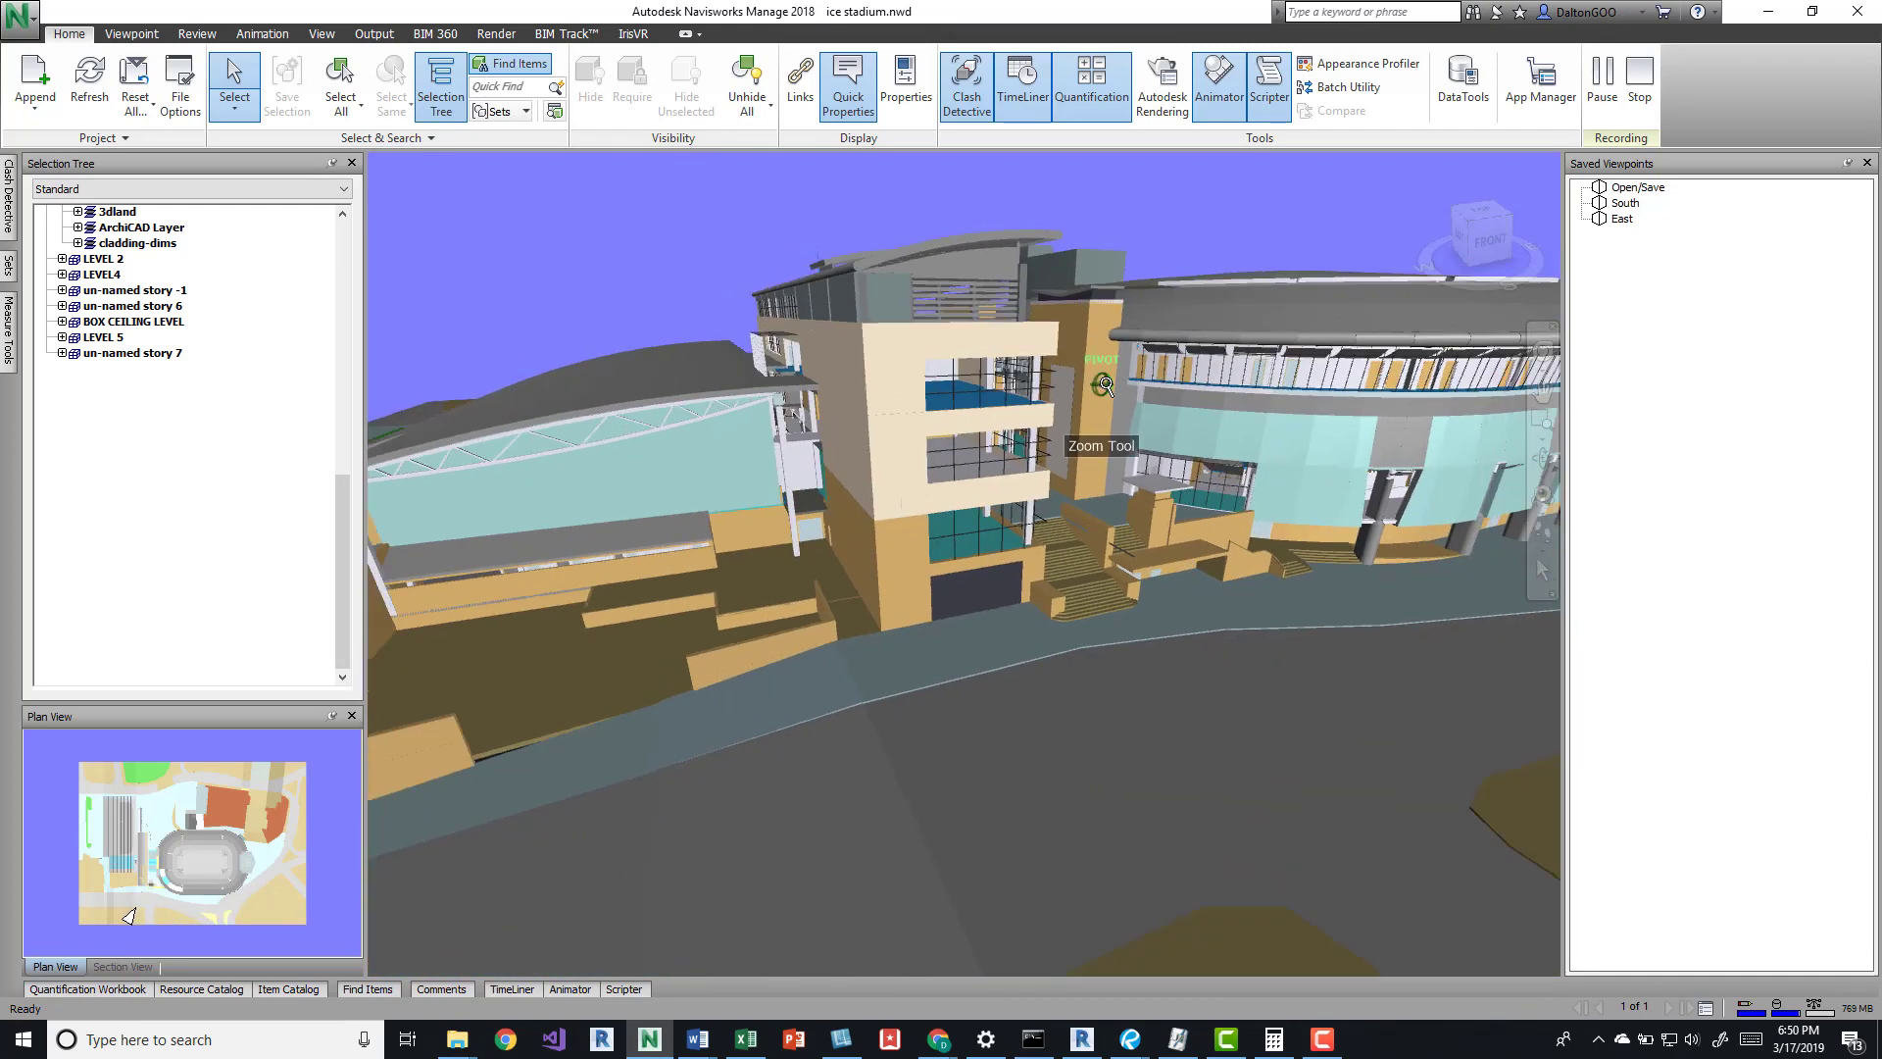
scroll(1088, 389, up, 3)
scroll(1088, 390, down, 5)
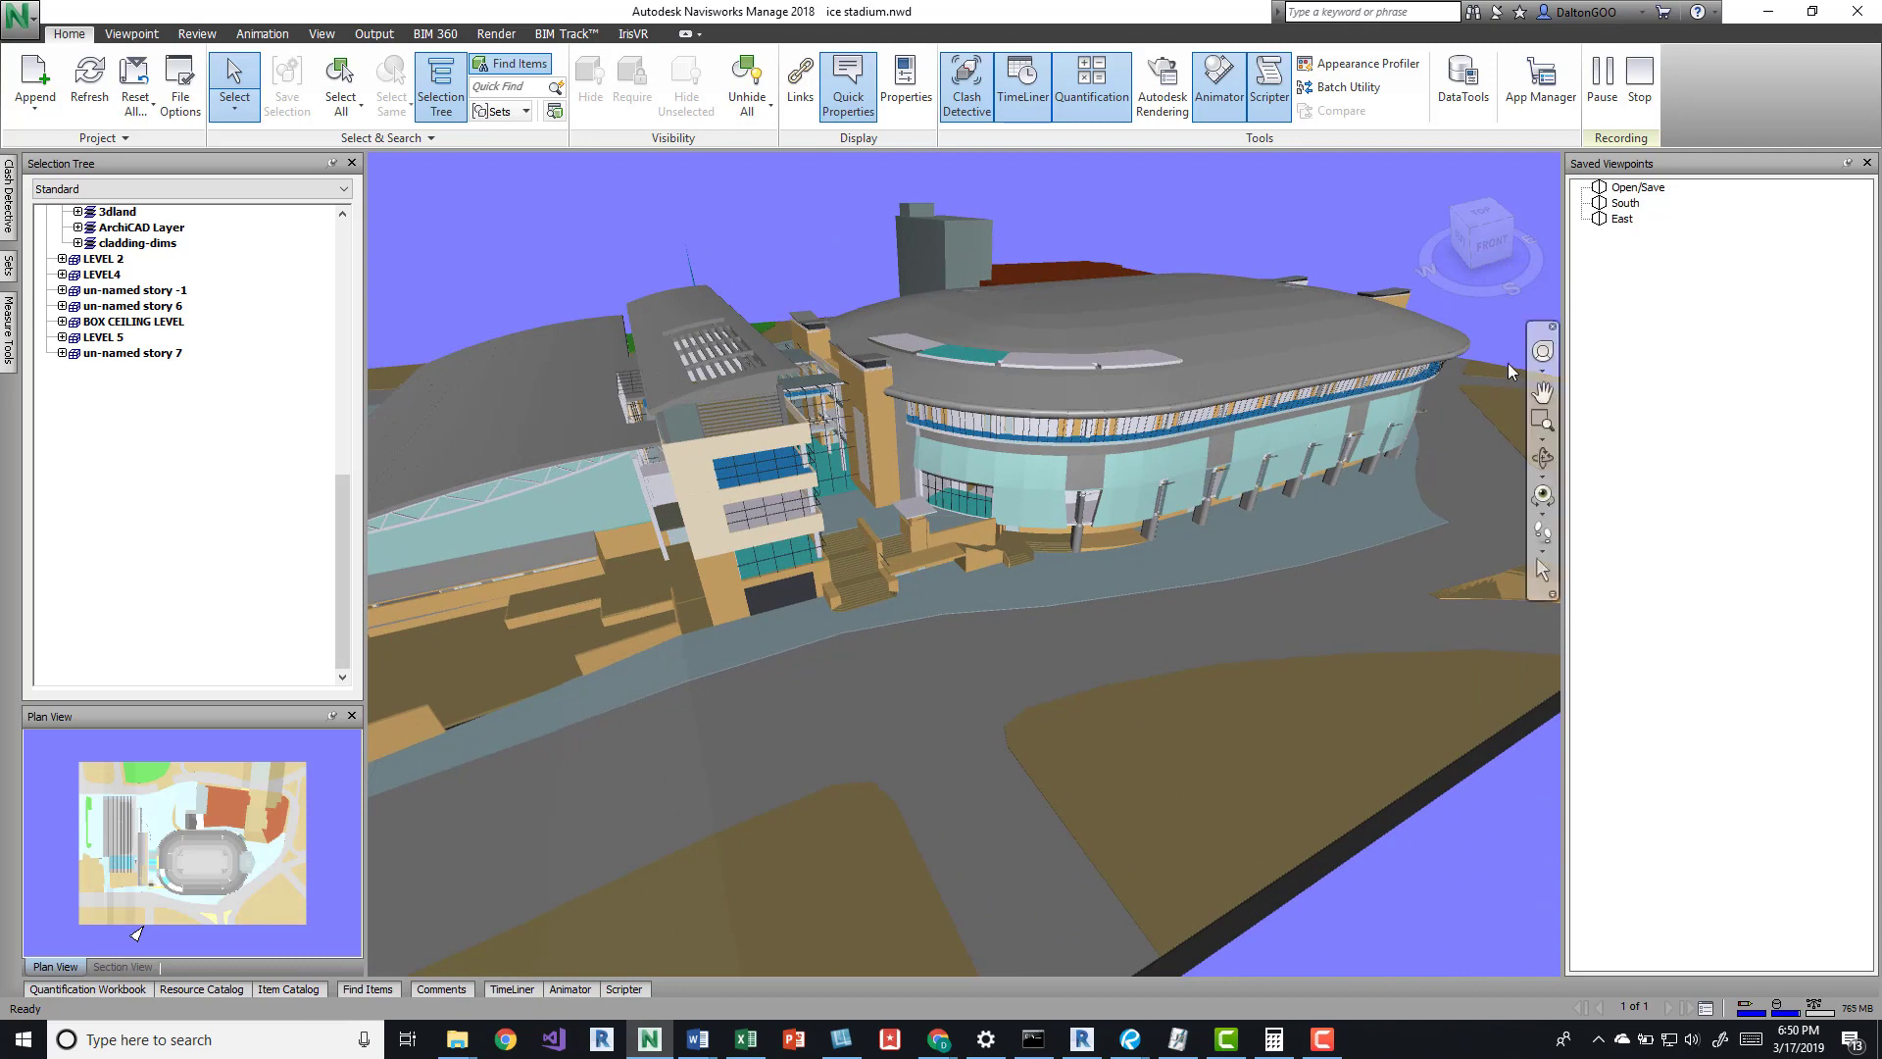
click(1545, 532)
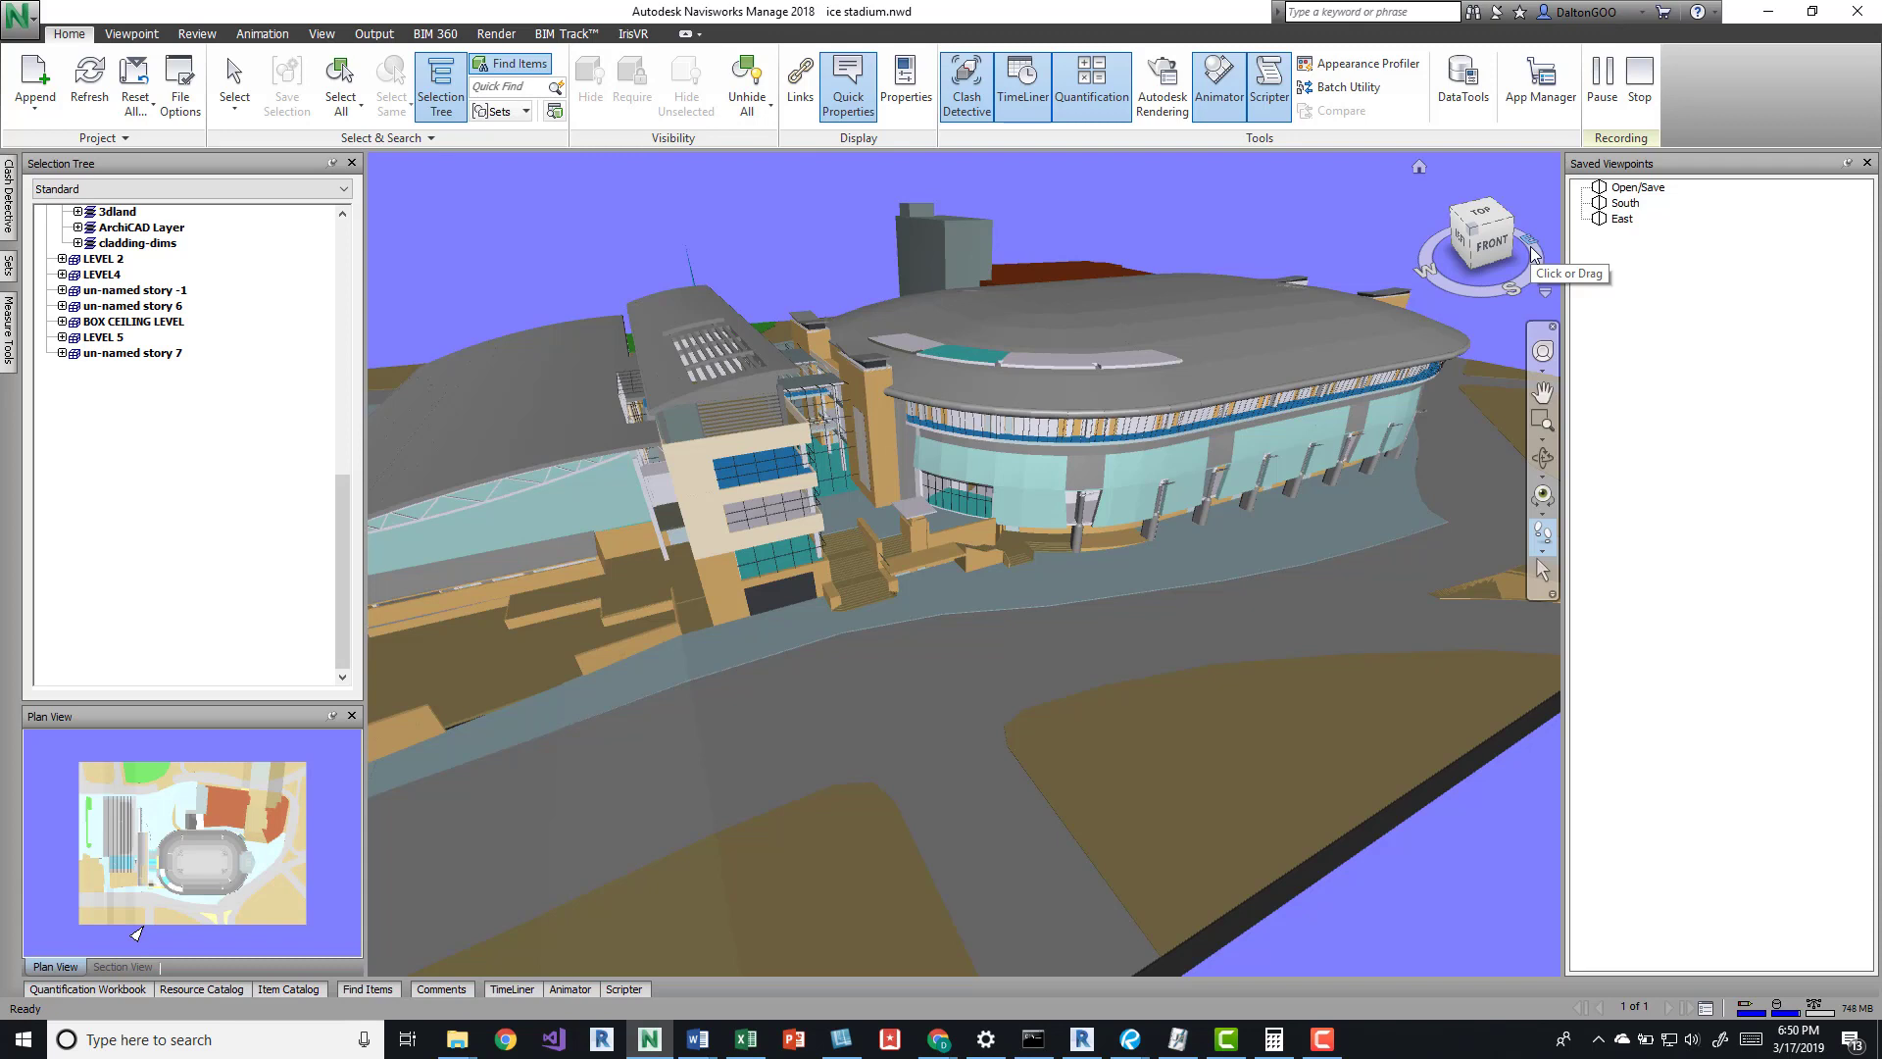
Create a new folder named Meeting 1 among the saved viewpoints
right_click(1643, 327)
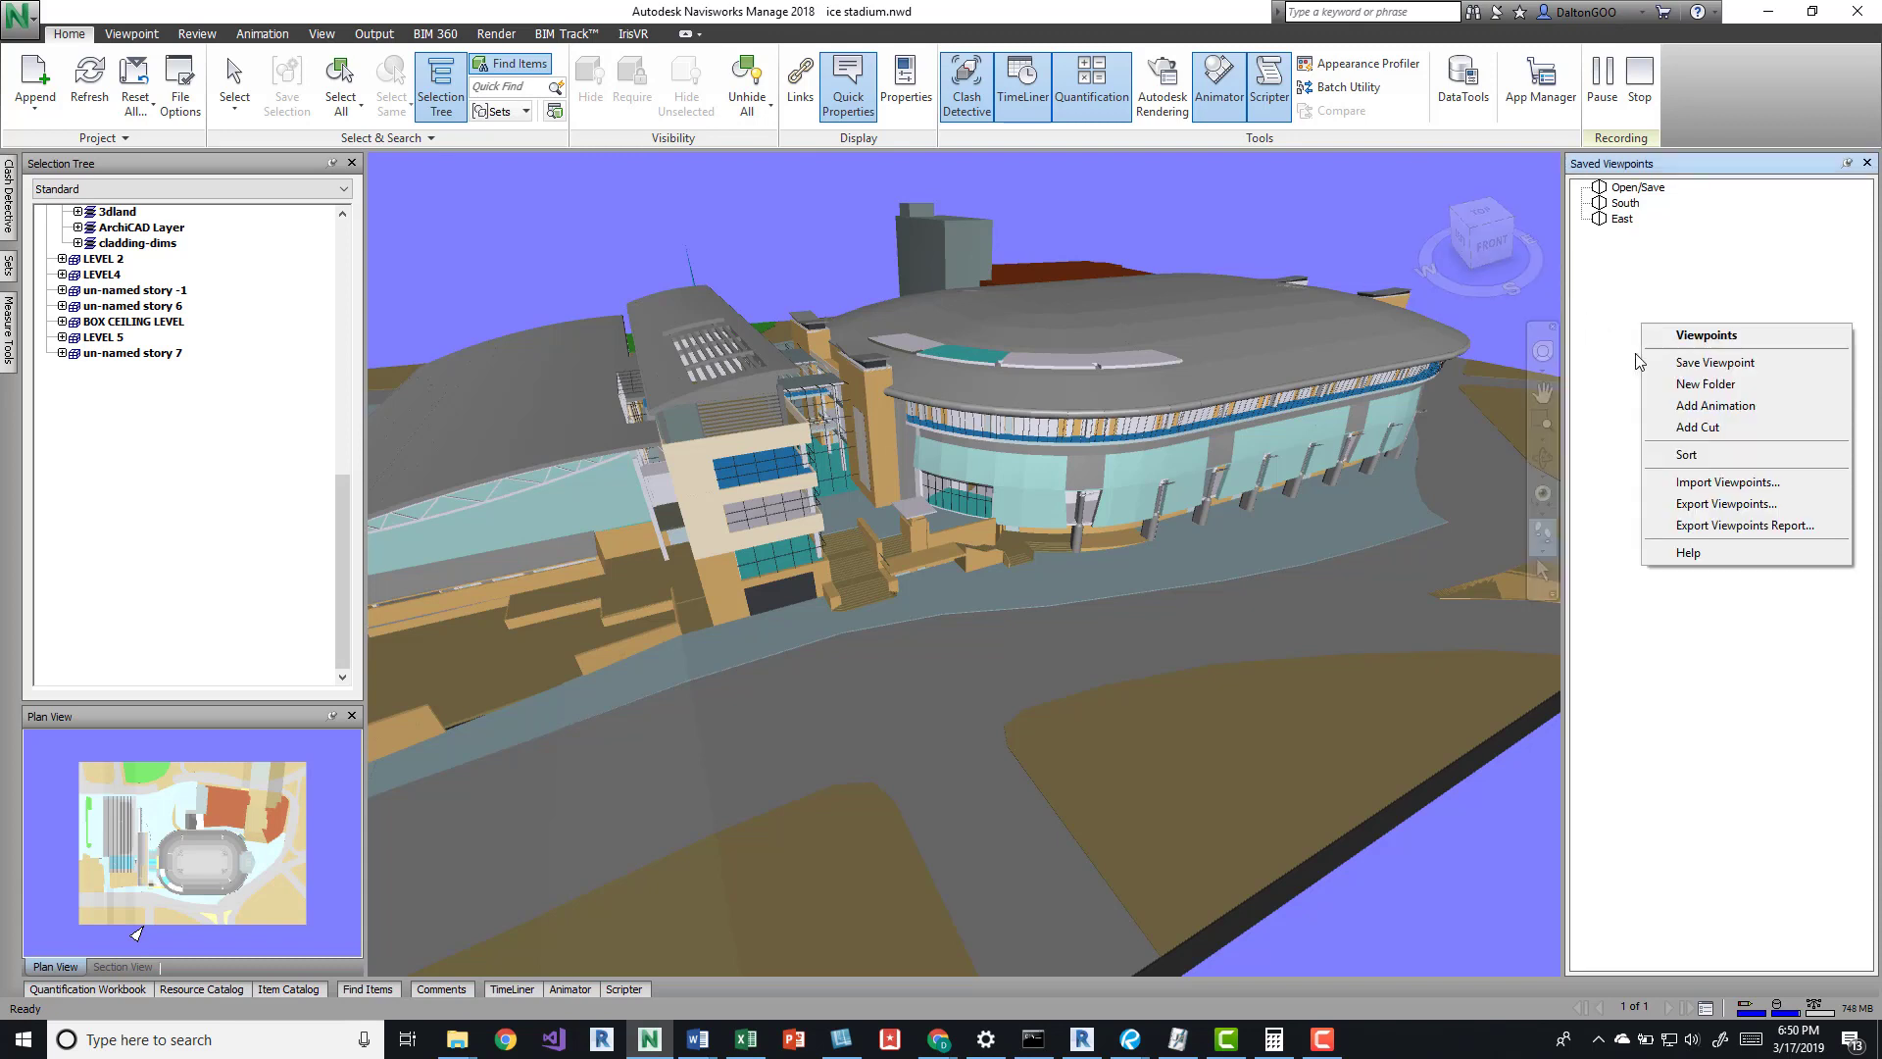
click(1690, 389)
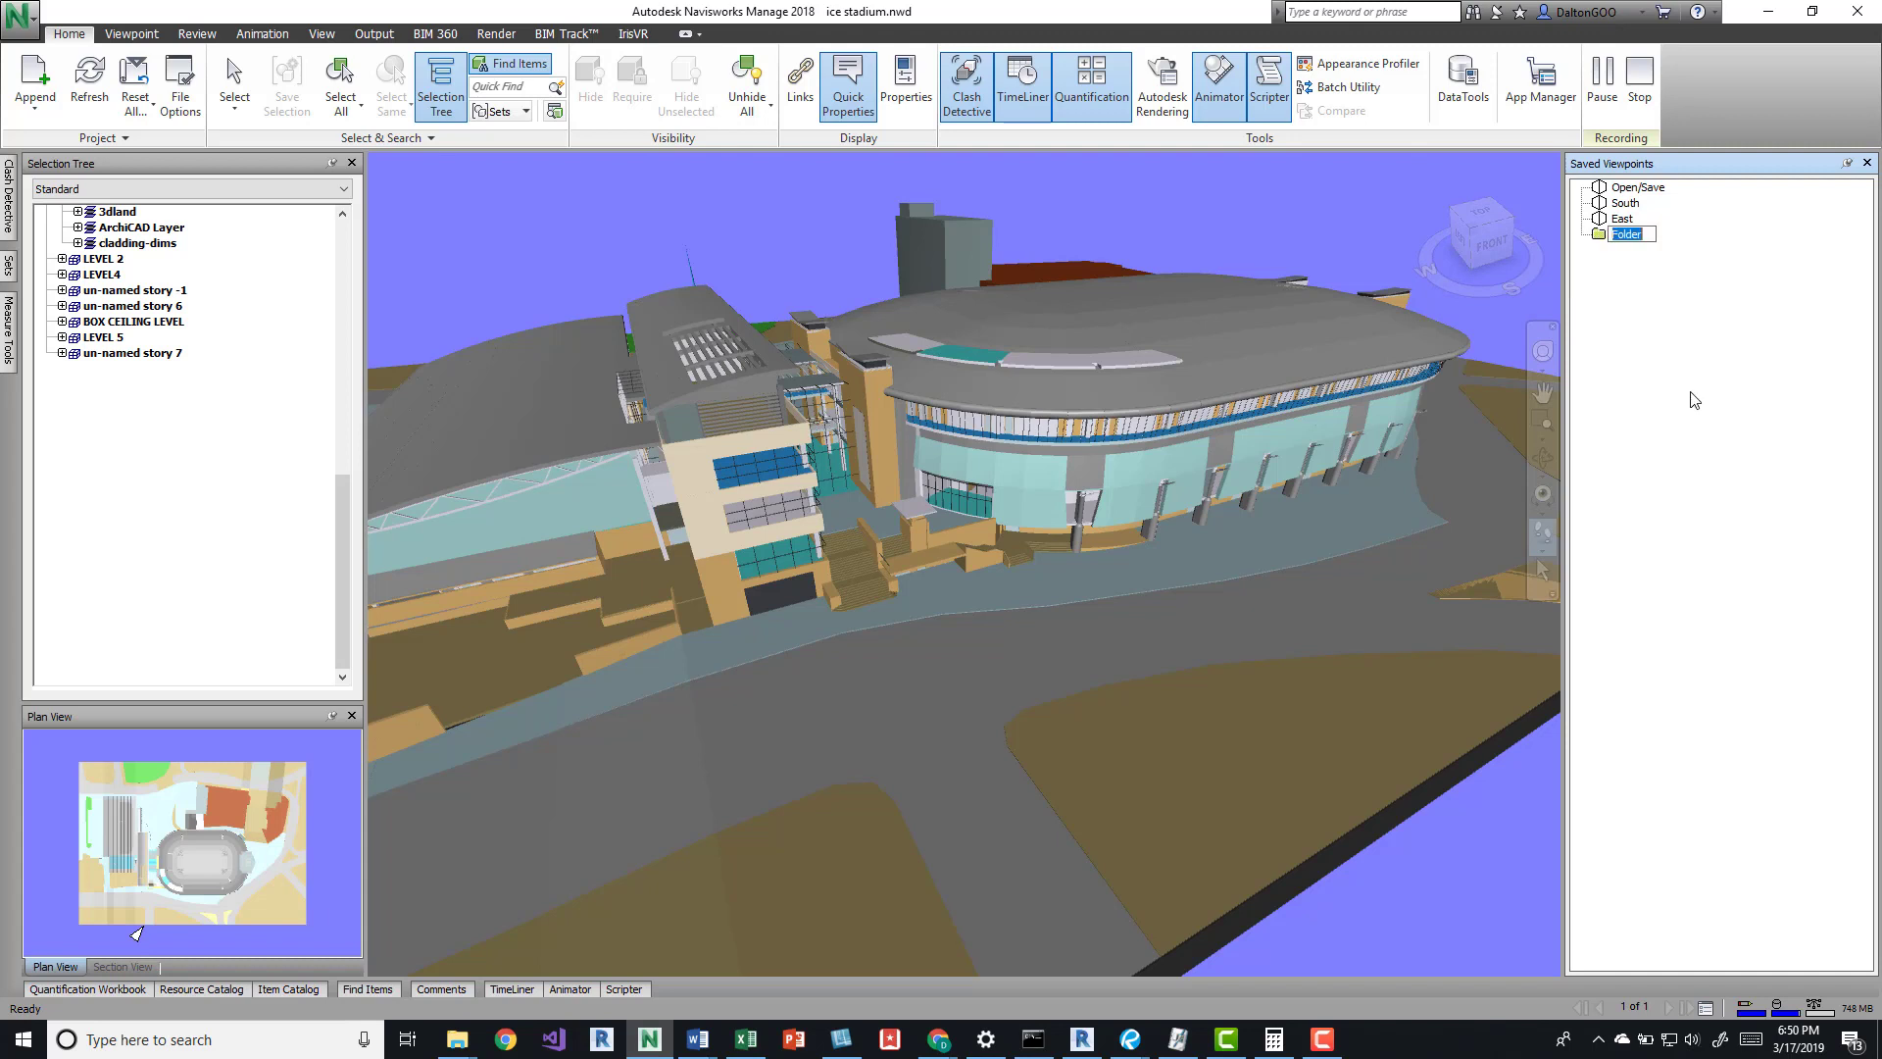
text(Me)
Undo the creation and naming of the Meeting 1 folder, and redo both
scroll(965, 482, up, 2)
key(ctrl+z)
key(ctrl+z)
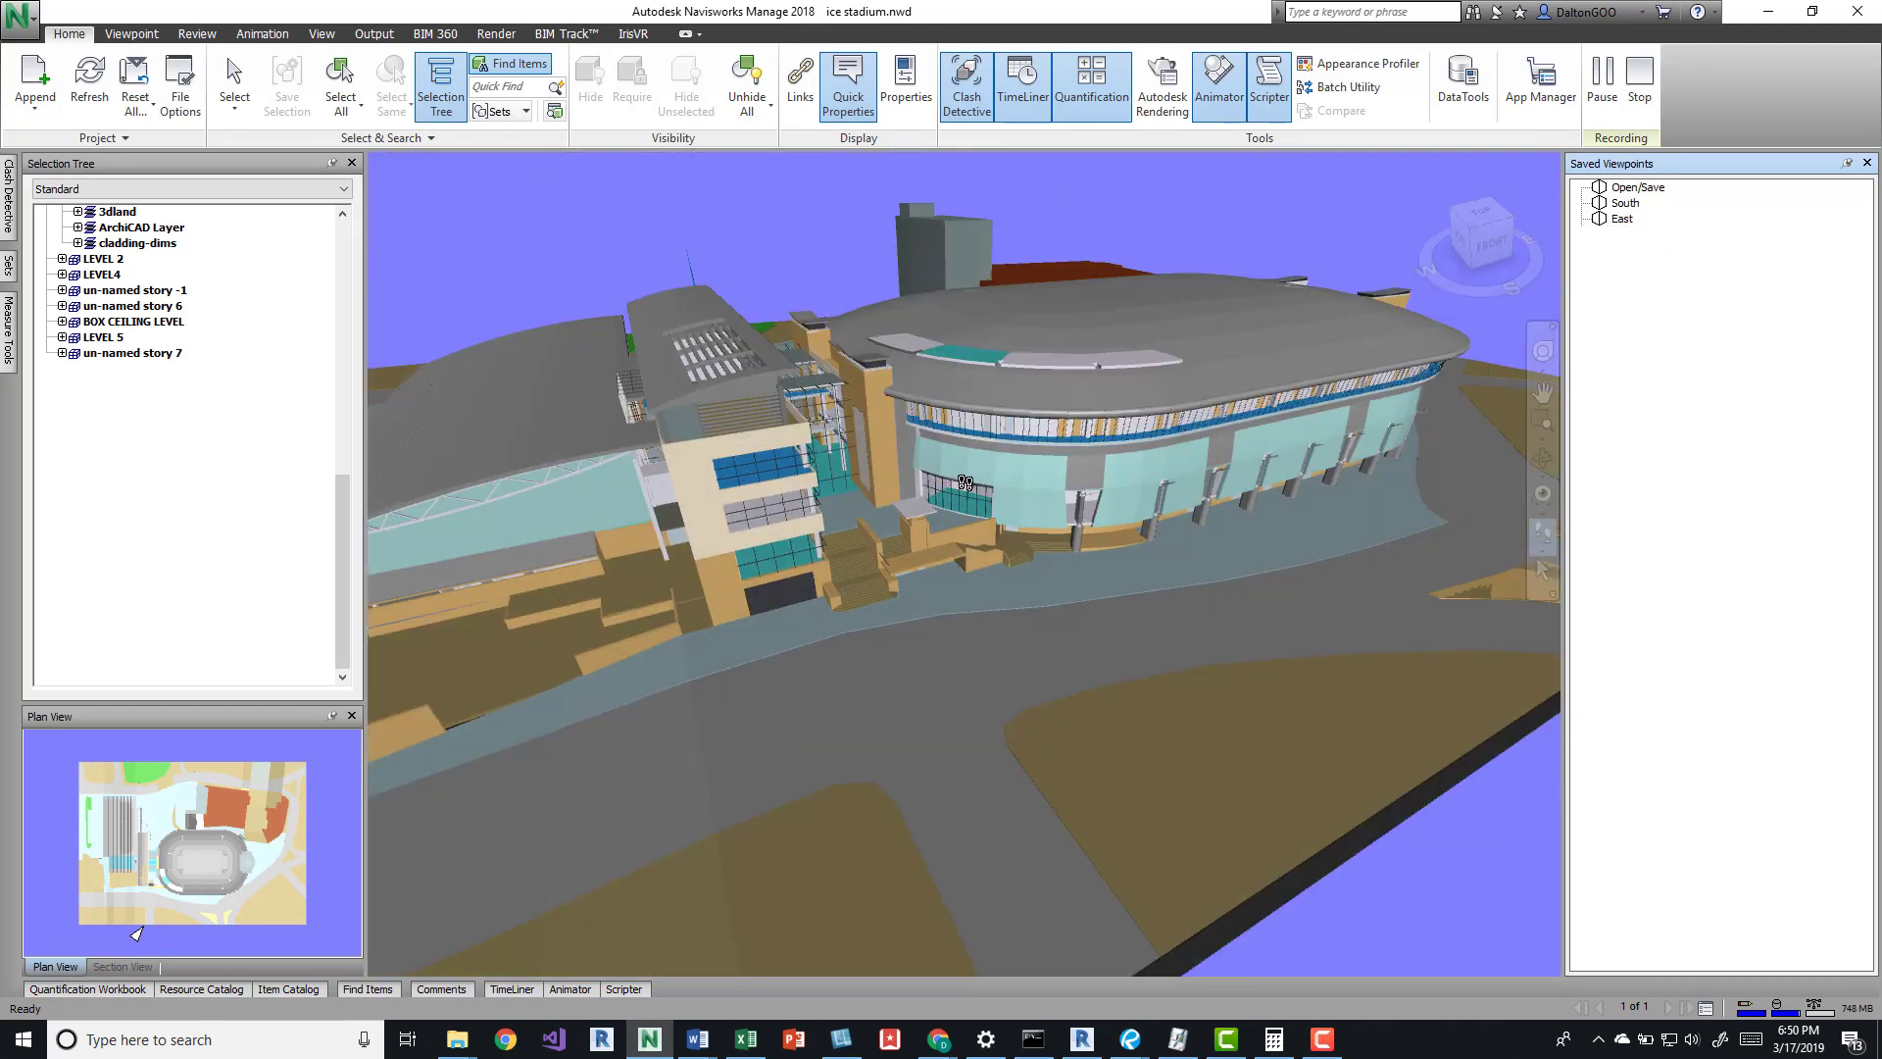
key(ctrl+y)
key(ctrl+y)
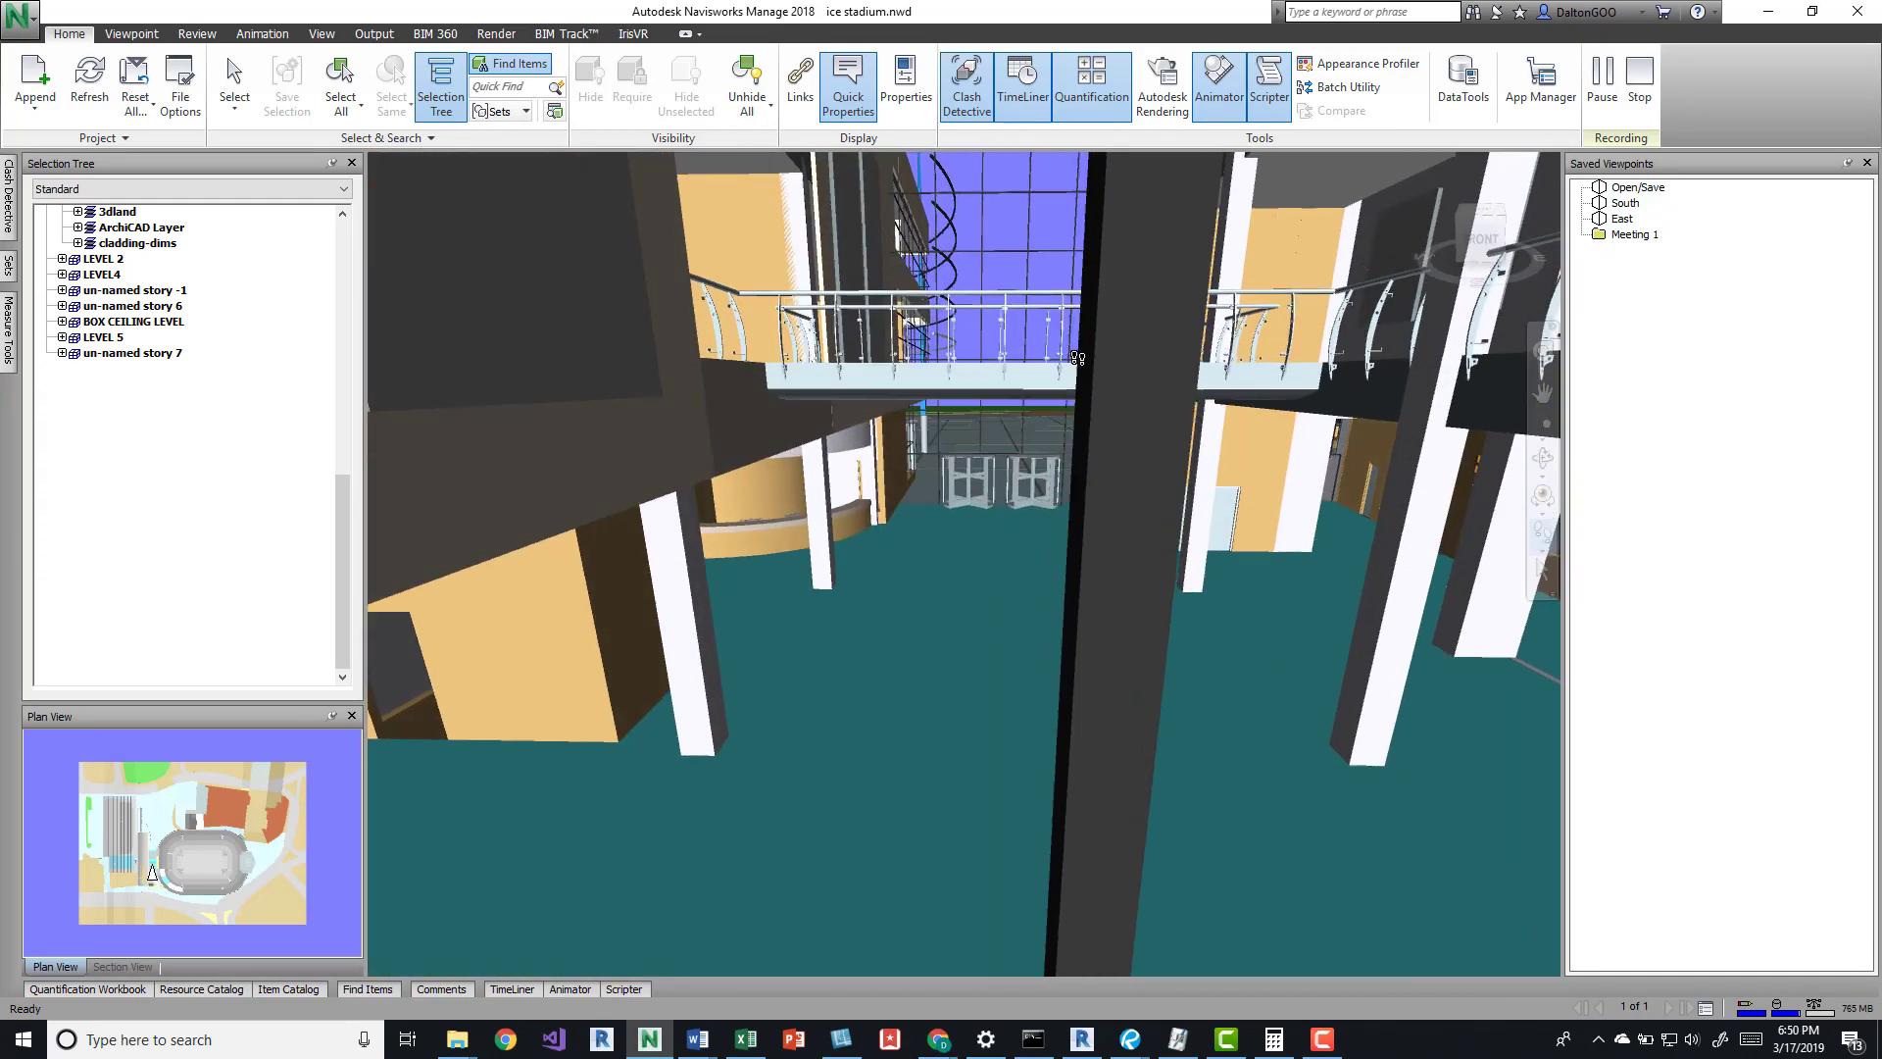
Turn off Collision for the Walk tool and walk through the lobby up to the revolving doors
drag(1077, 358, 1507, 448)
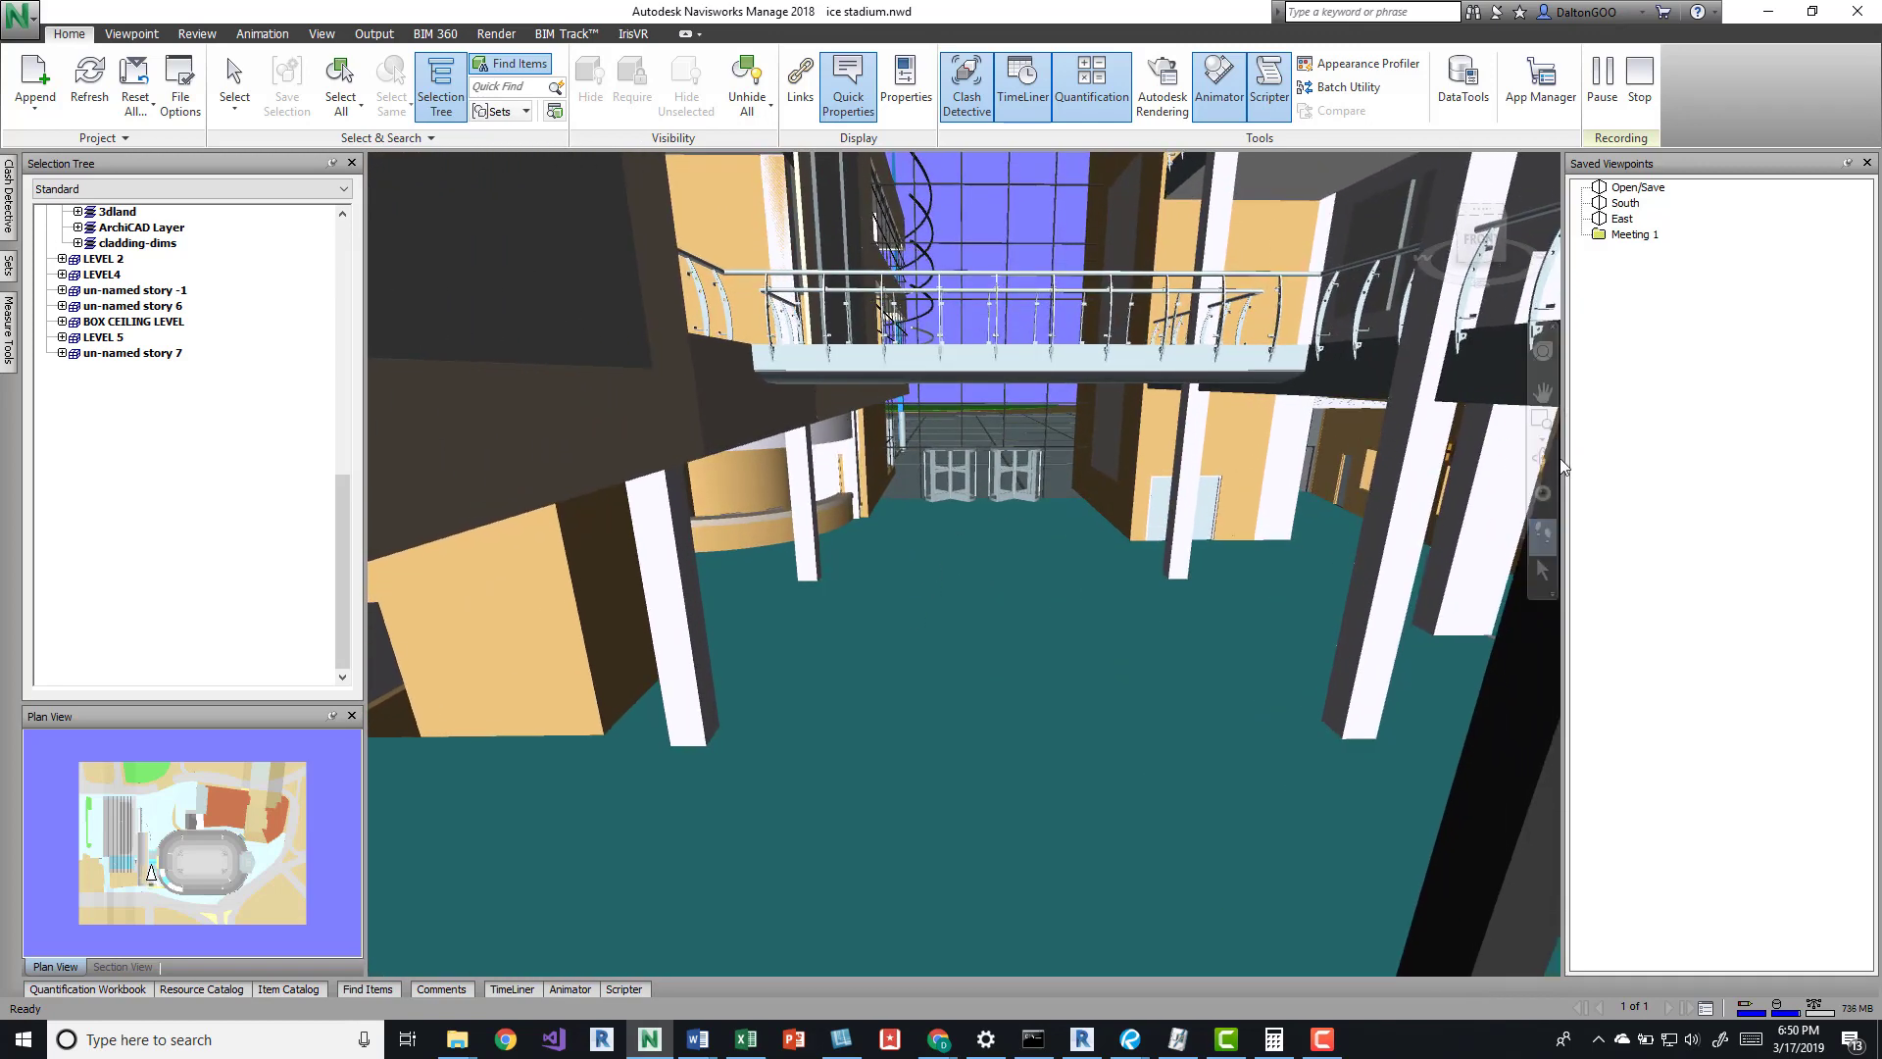
click(1544, 551)
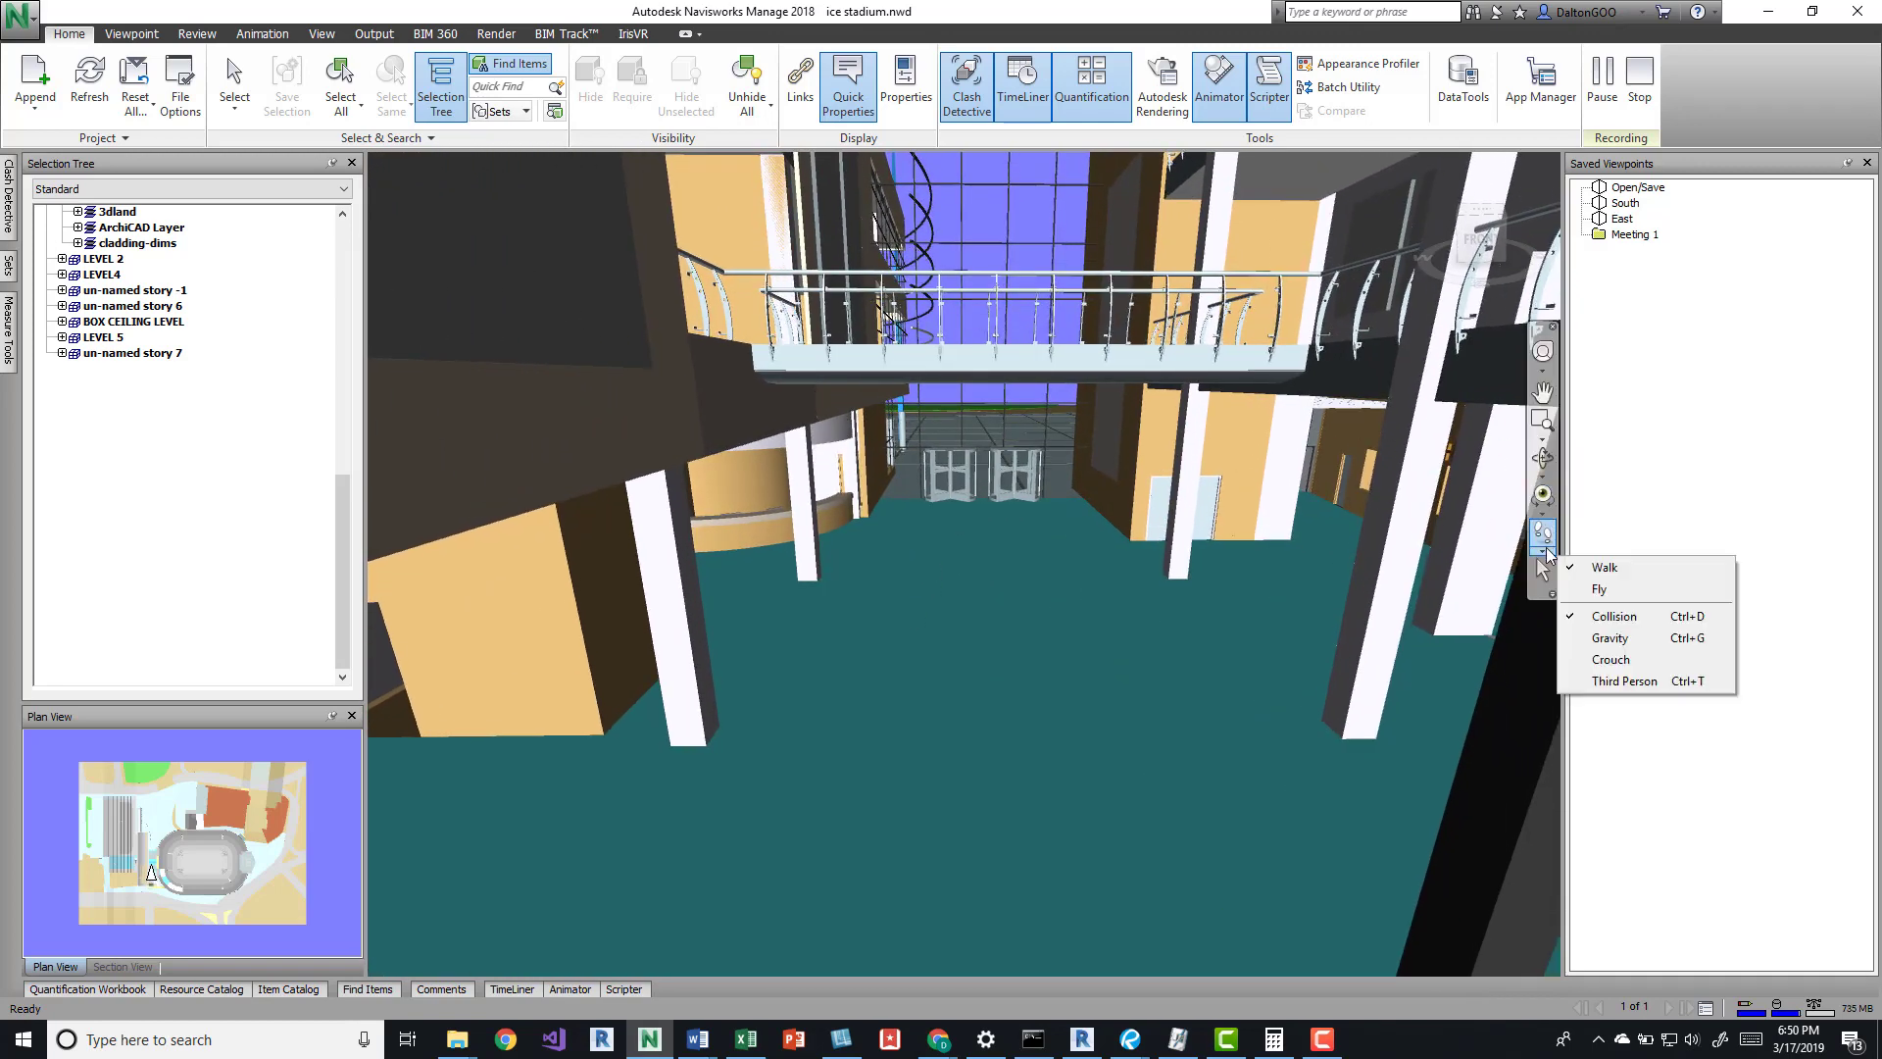
click(1612, 616)
drag(1097, 323, 1371, 431)
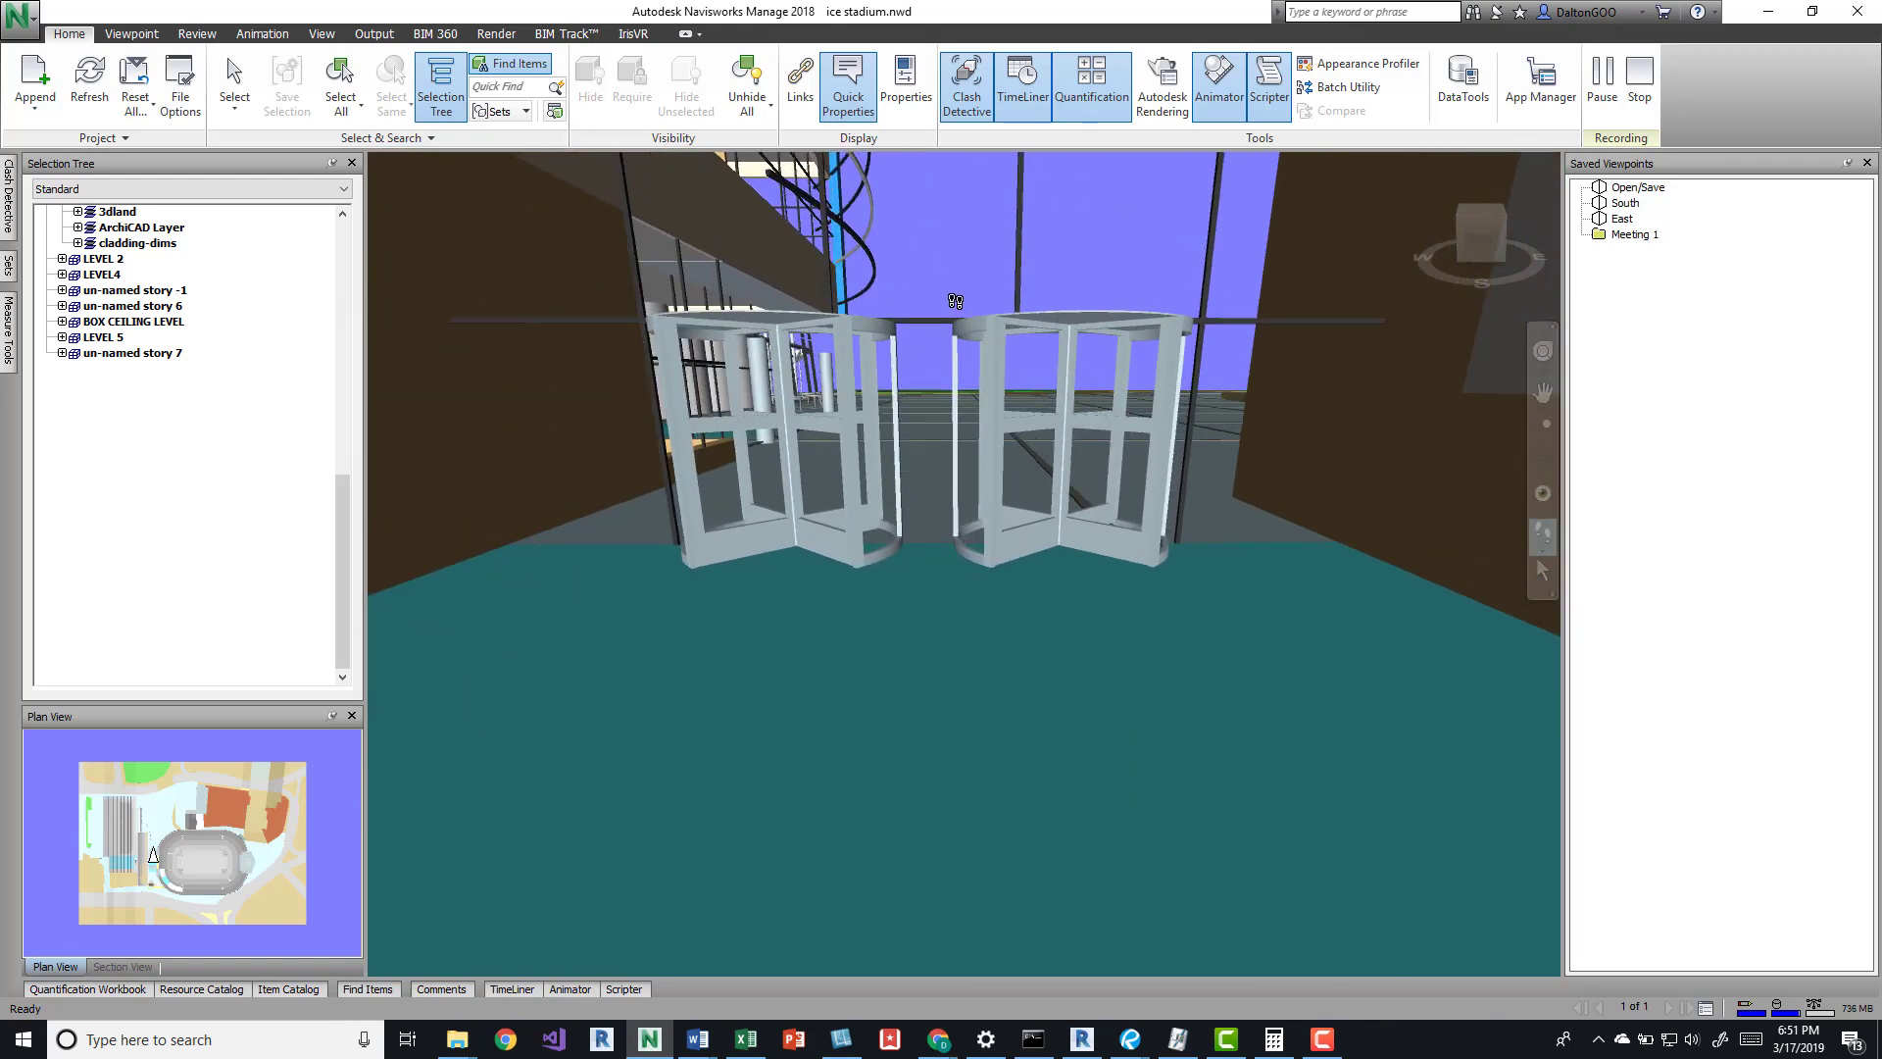
Save the revolving-door view as a viewpoint with its default name, and move it and the South viewpoint into the Meeting 1 folder
click(131, 33)
click(37, 72)
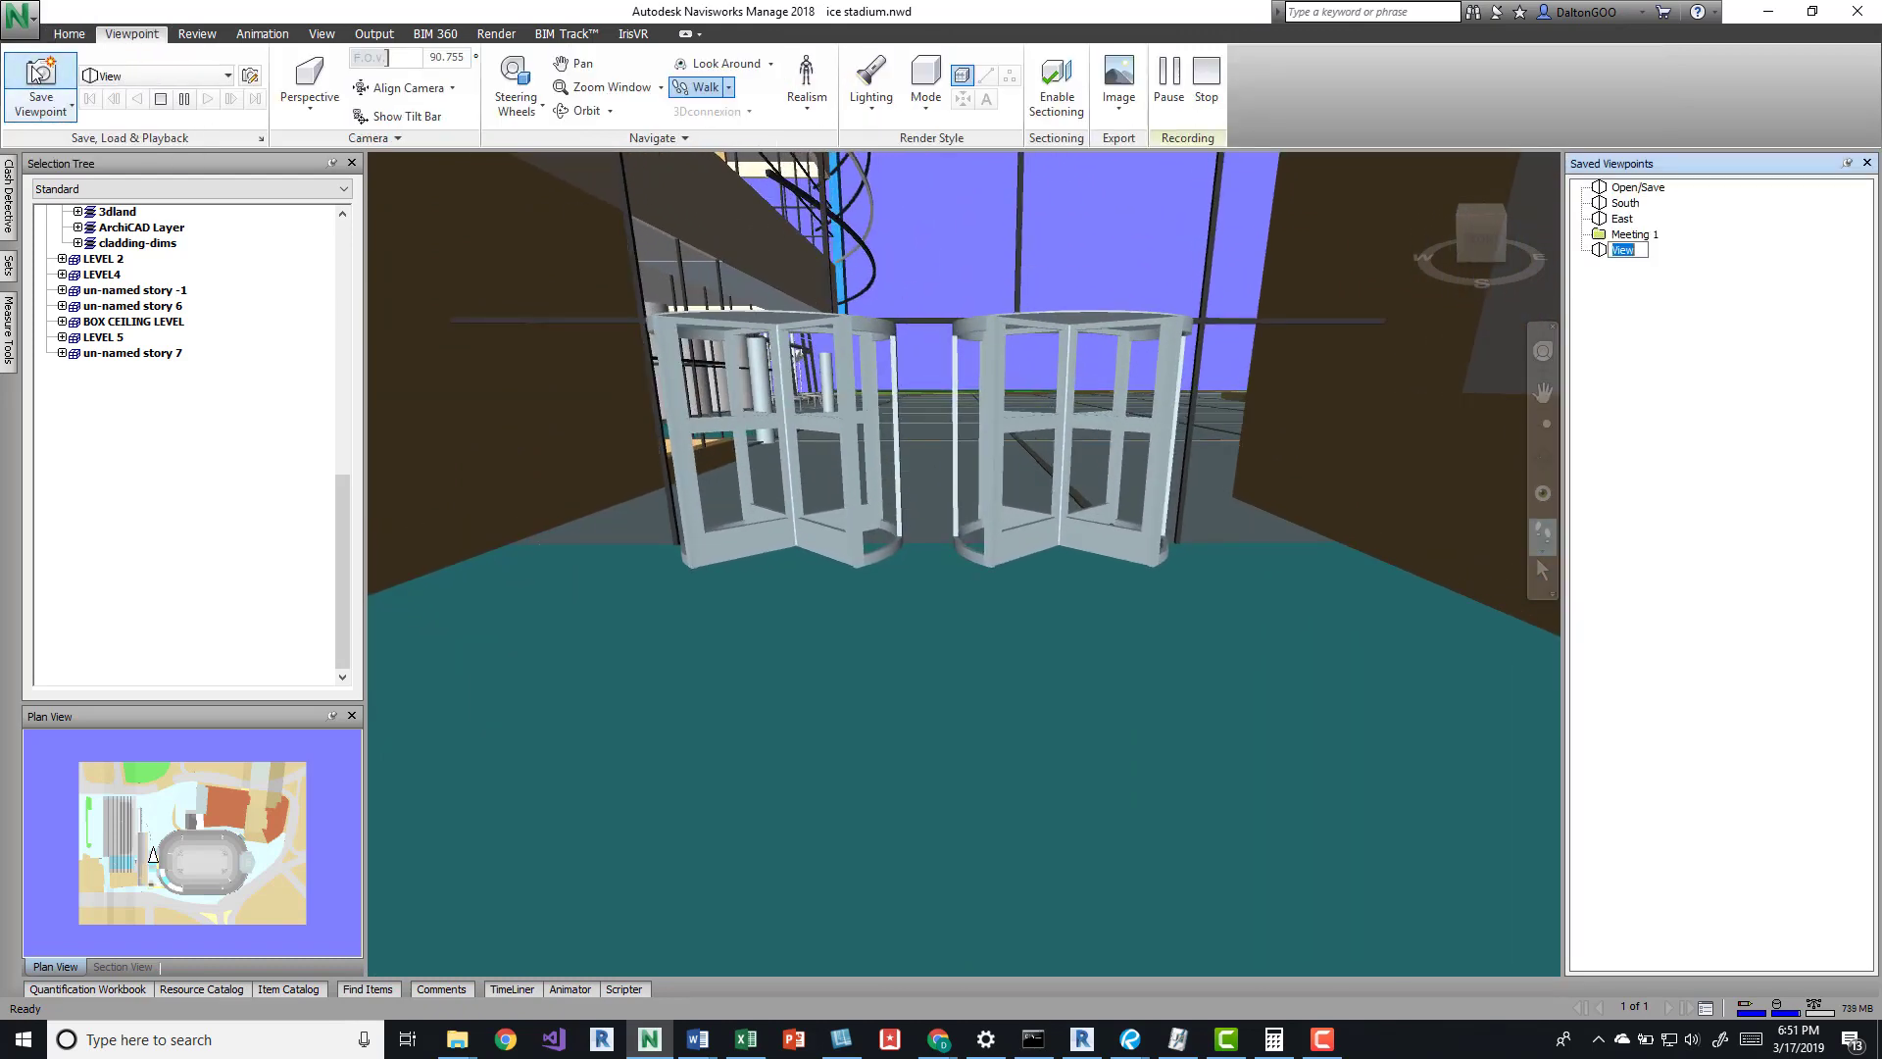
click(1629, 259)
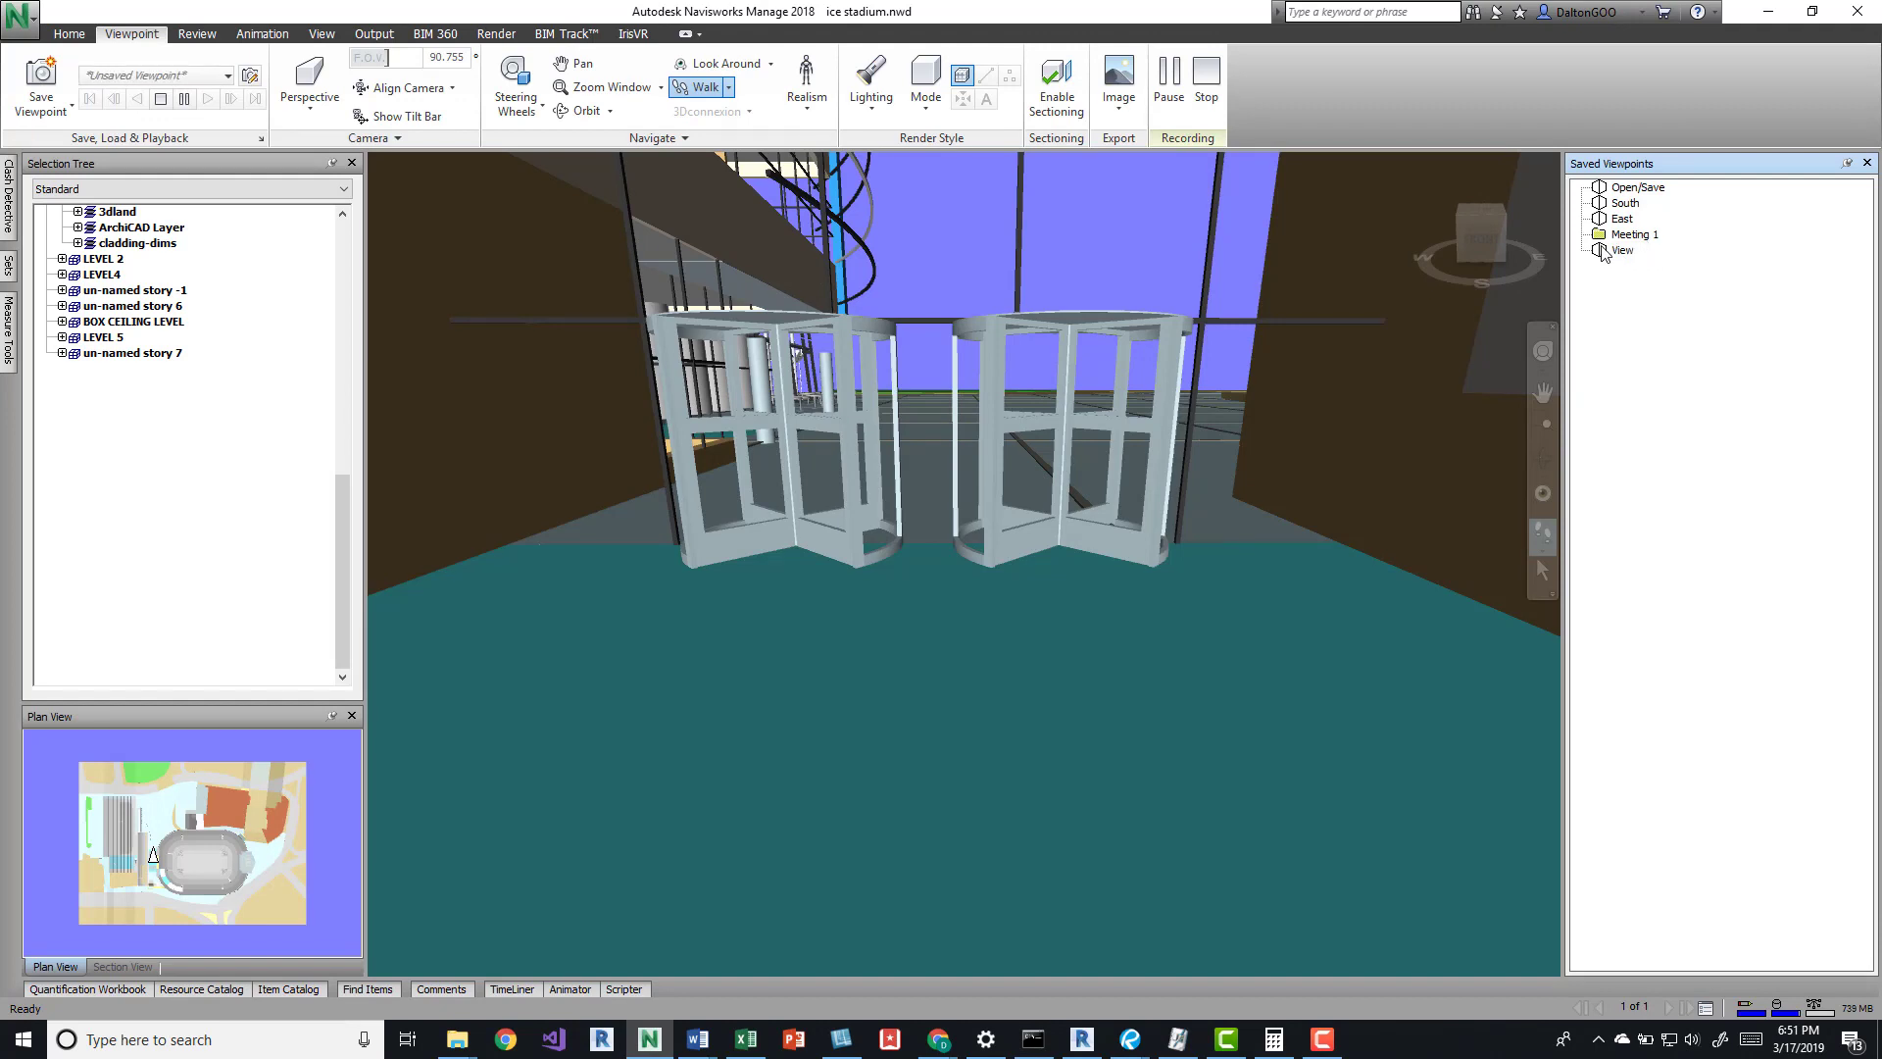
click(1608, 252)
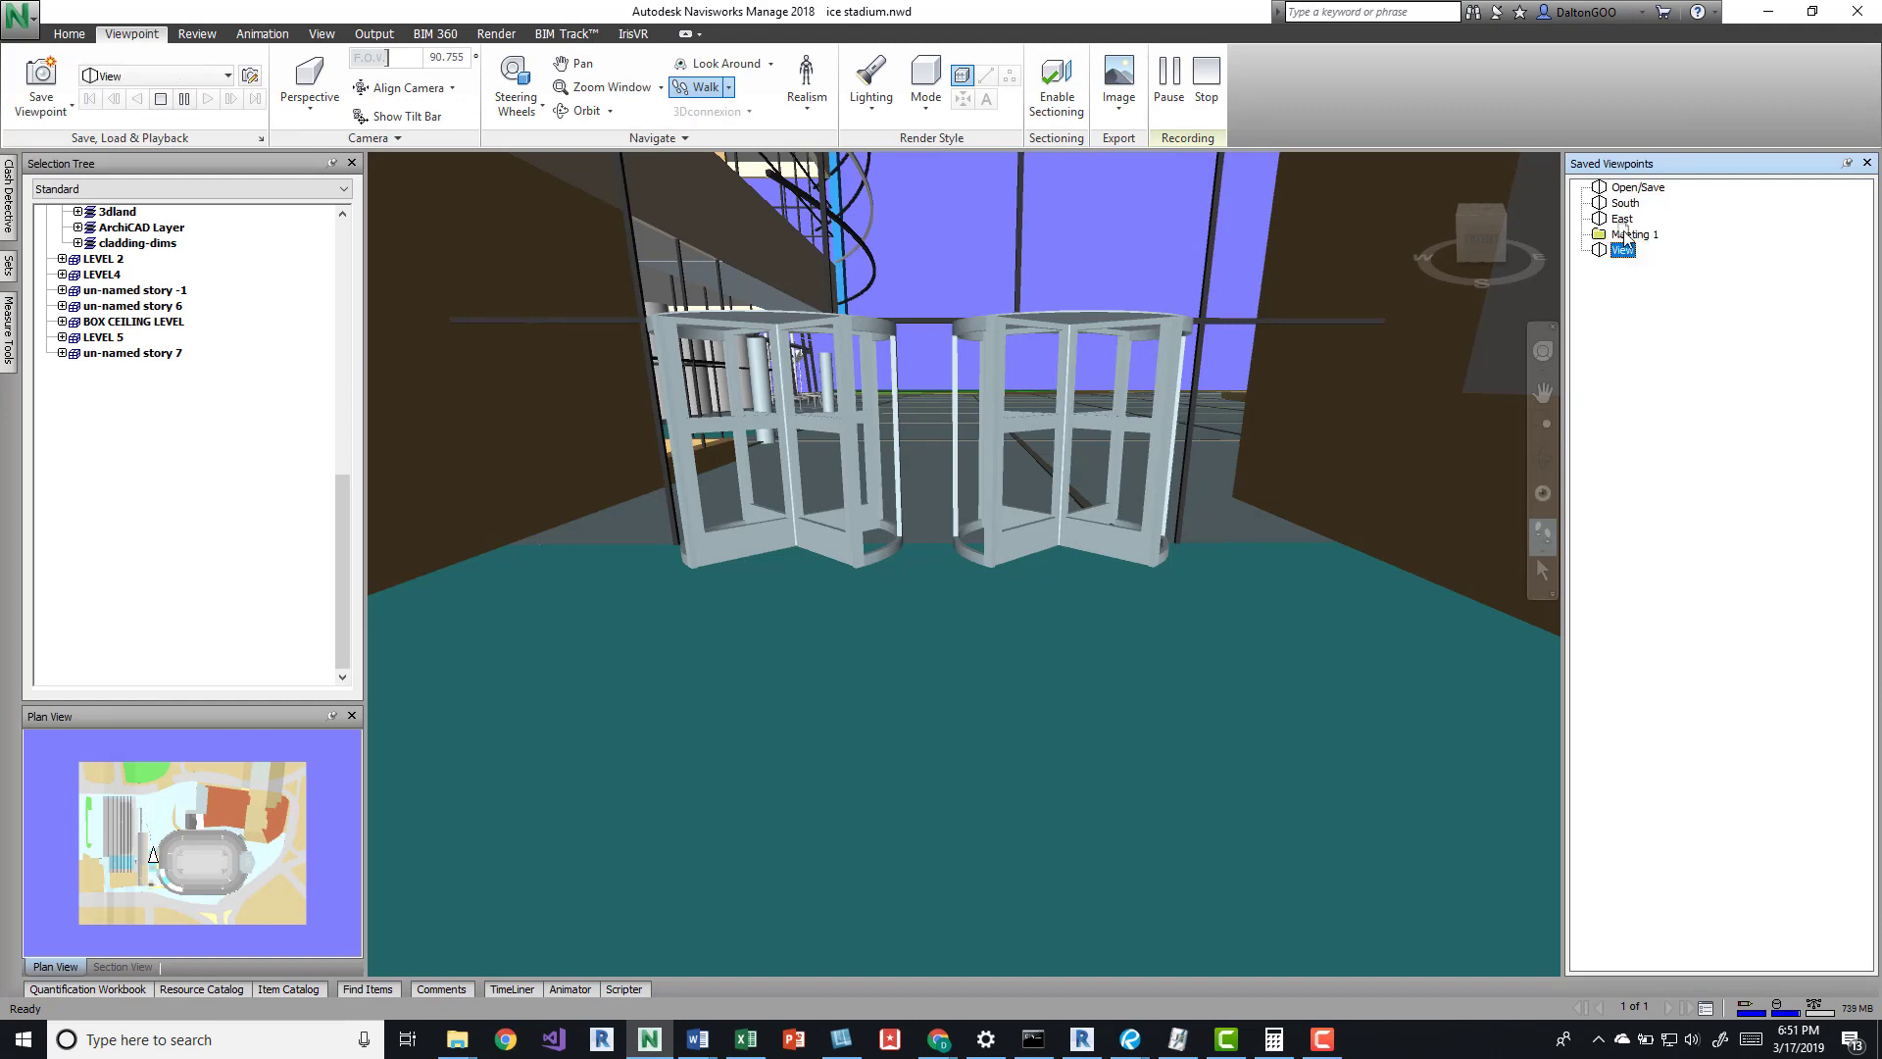
drag(1625, 235, 1648, 243)
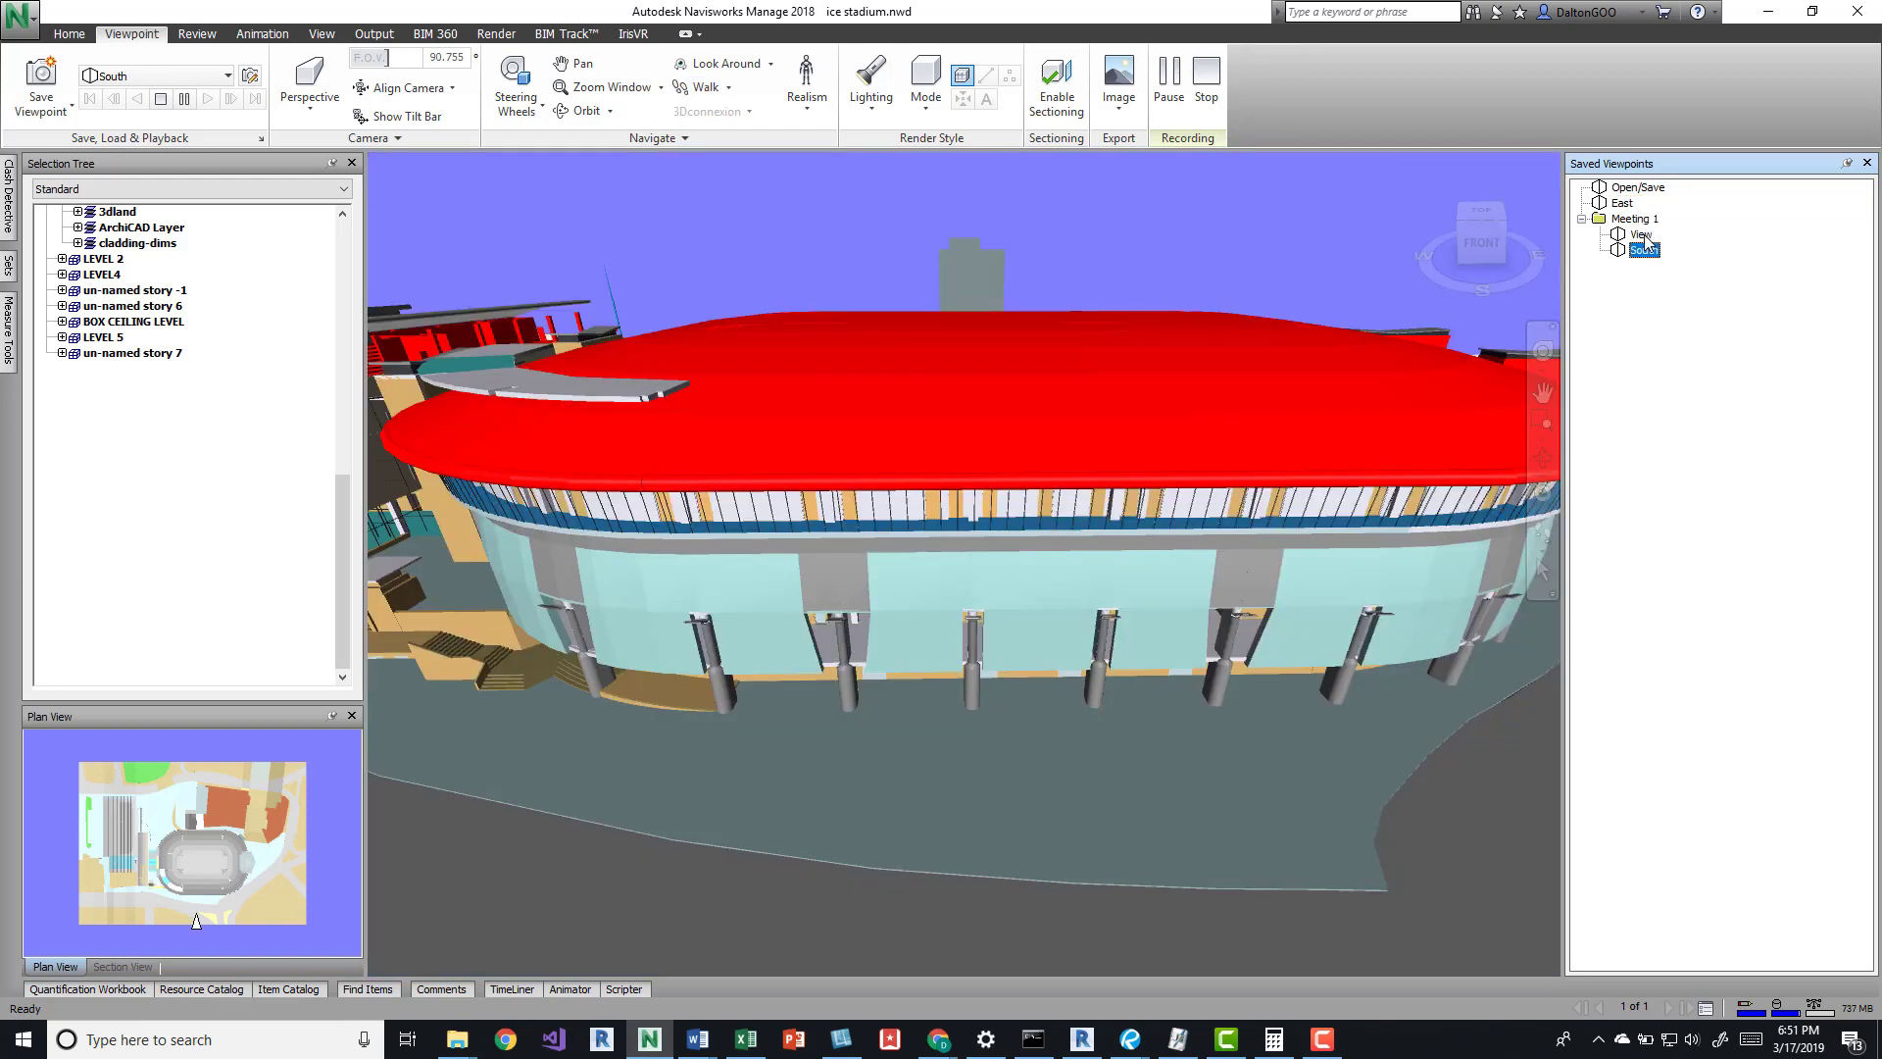
click(1648, 326)
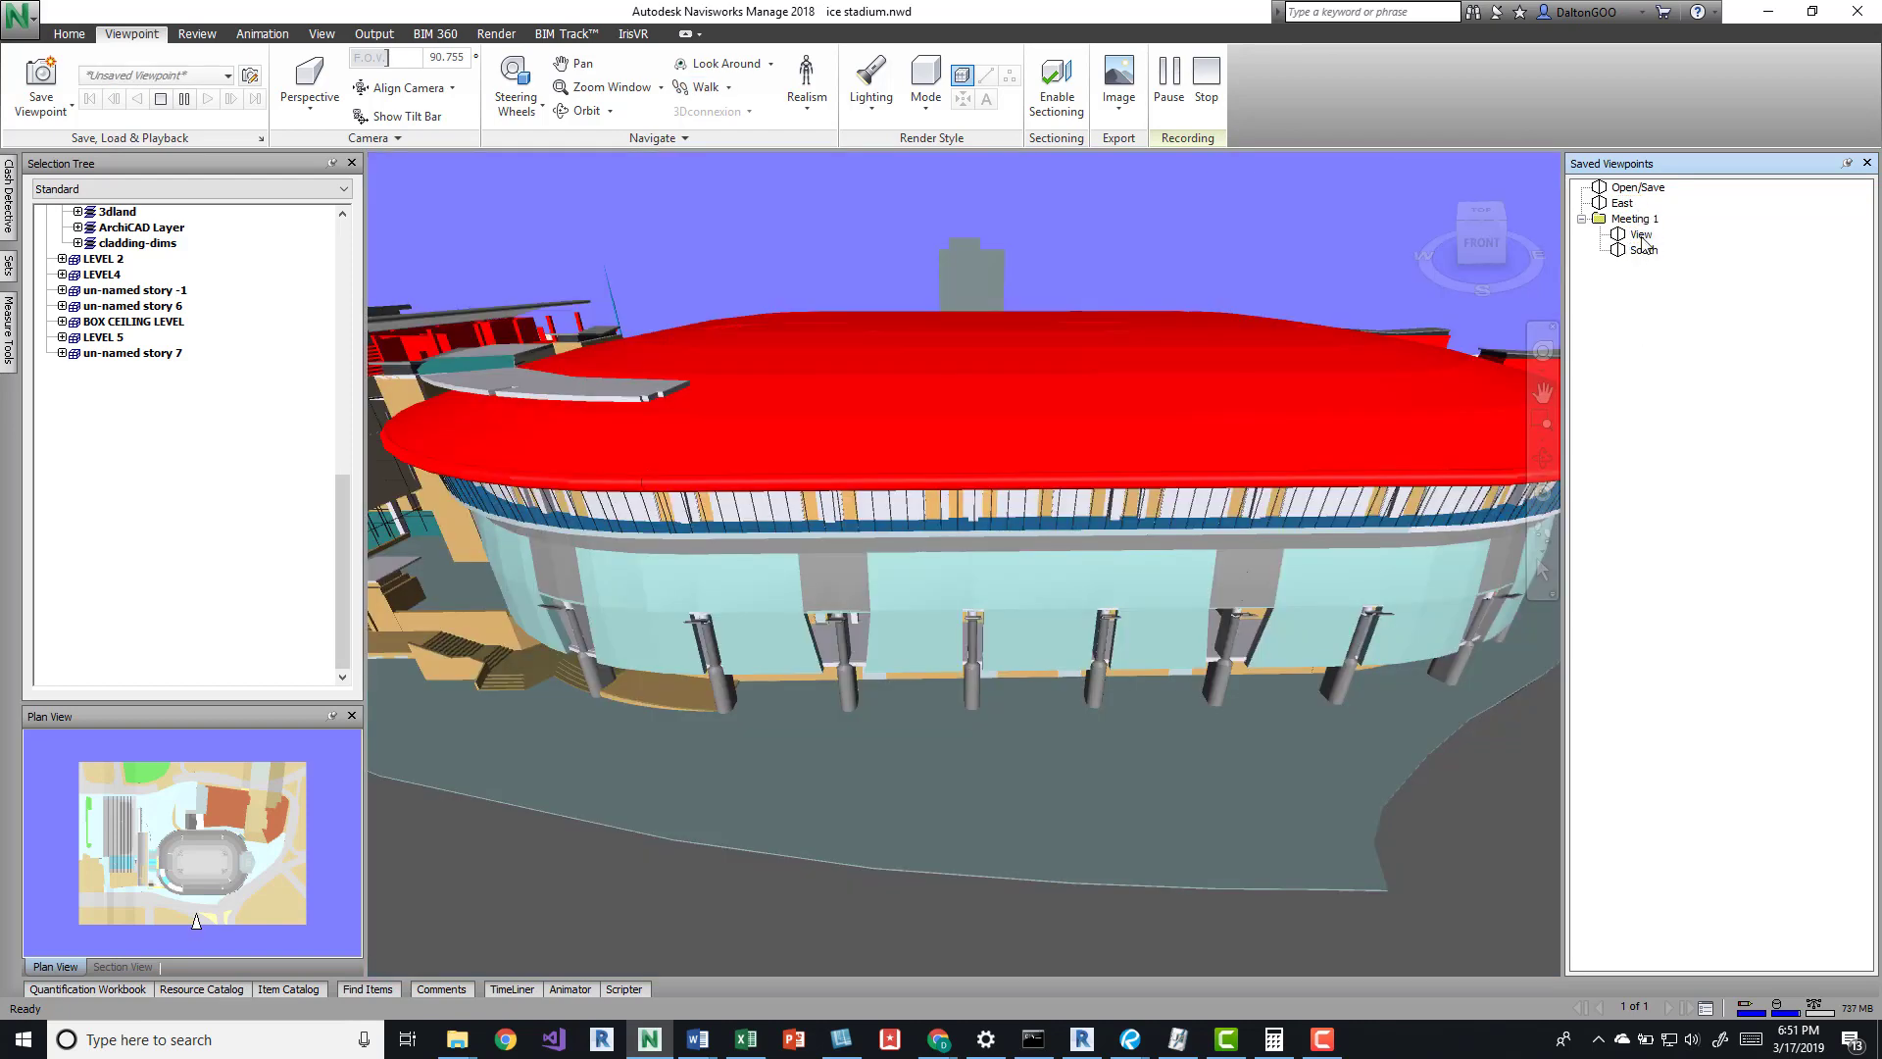
Switch between the View and South viewpoints in the Meeting 1 folder to compare them, and collapse the folder
click(1641, 235)
click(1644, 251)
click(1645, 235)
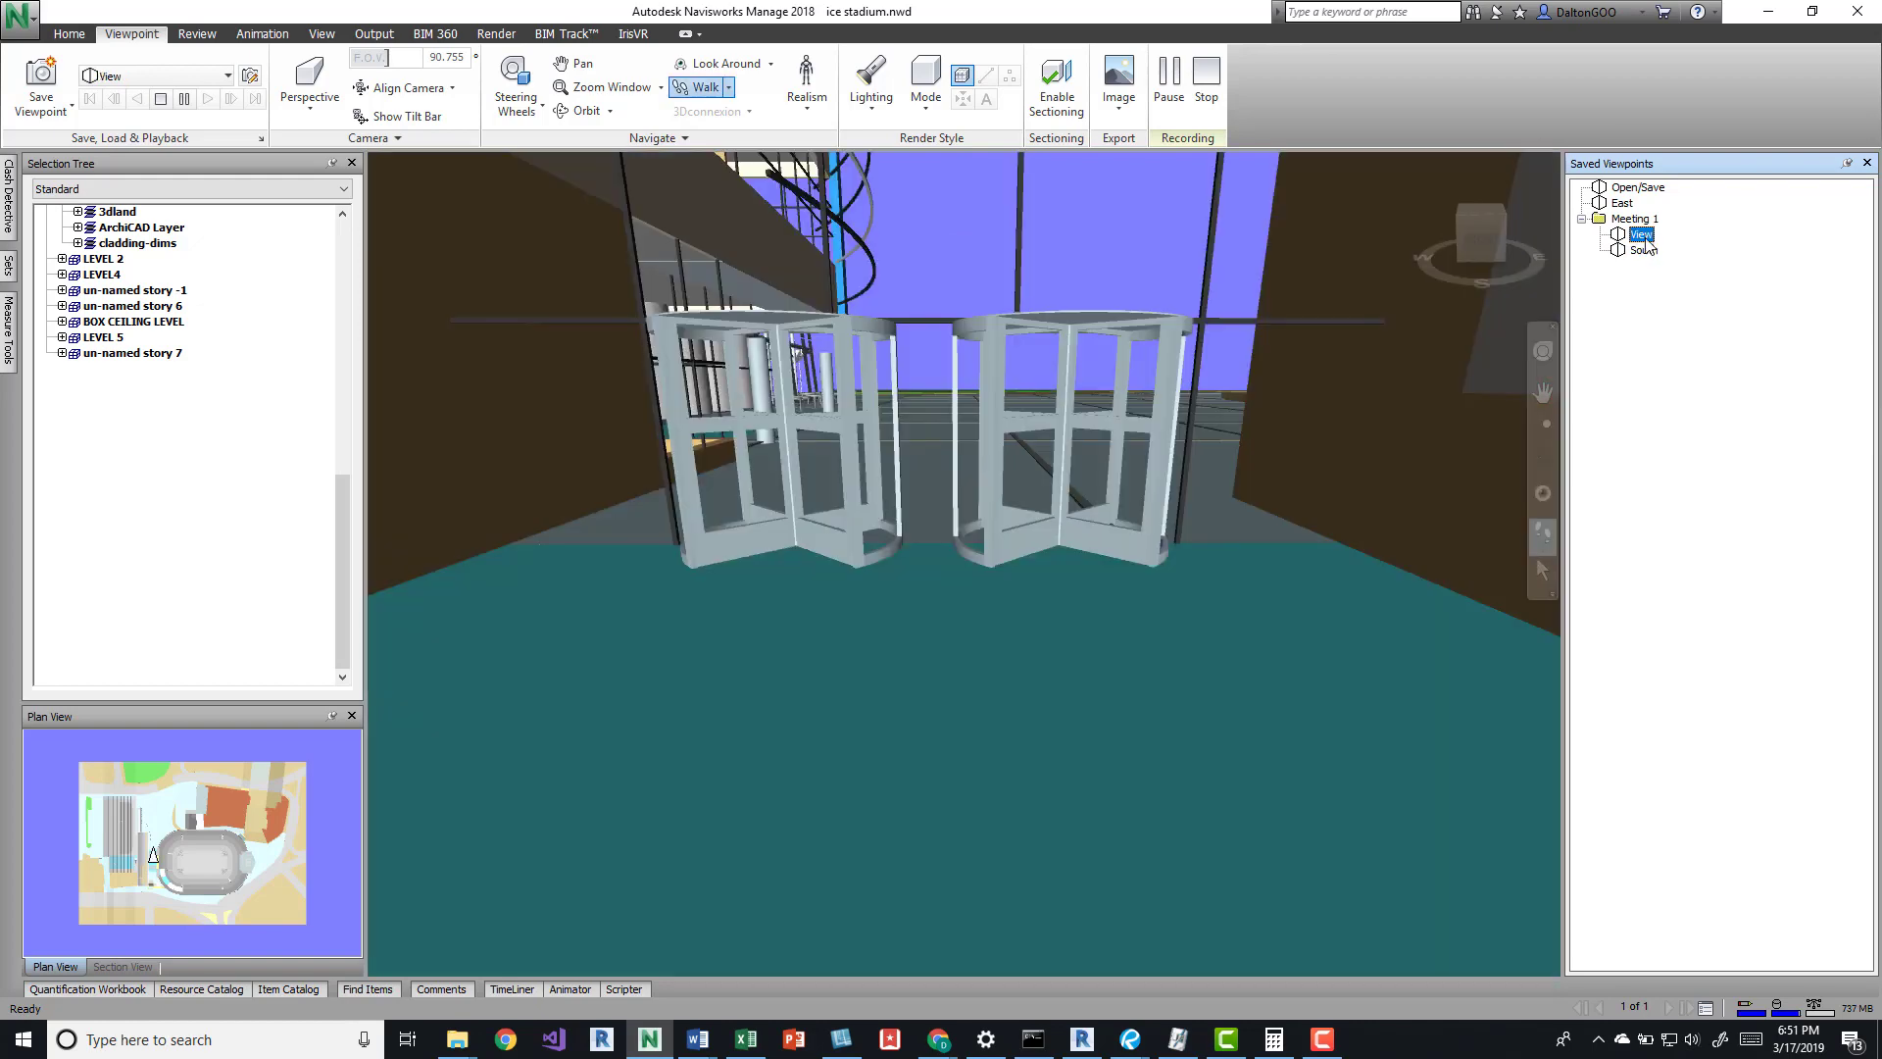
click(1645, 251)
click(1641, 235)
drag(827, 635, 1373, 333)
click(1641, 235)
click(1583, 219)
right_click(1617, 252)
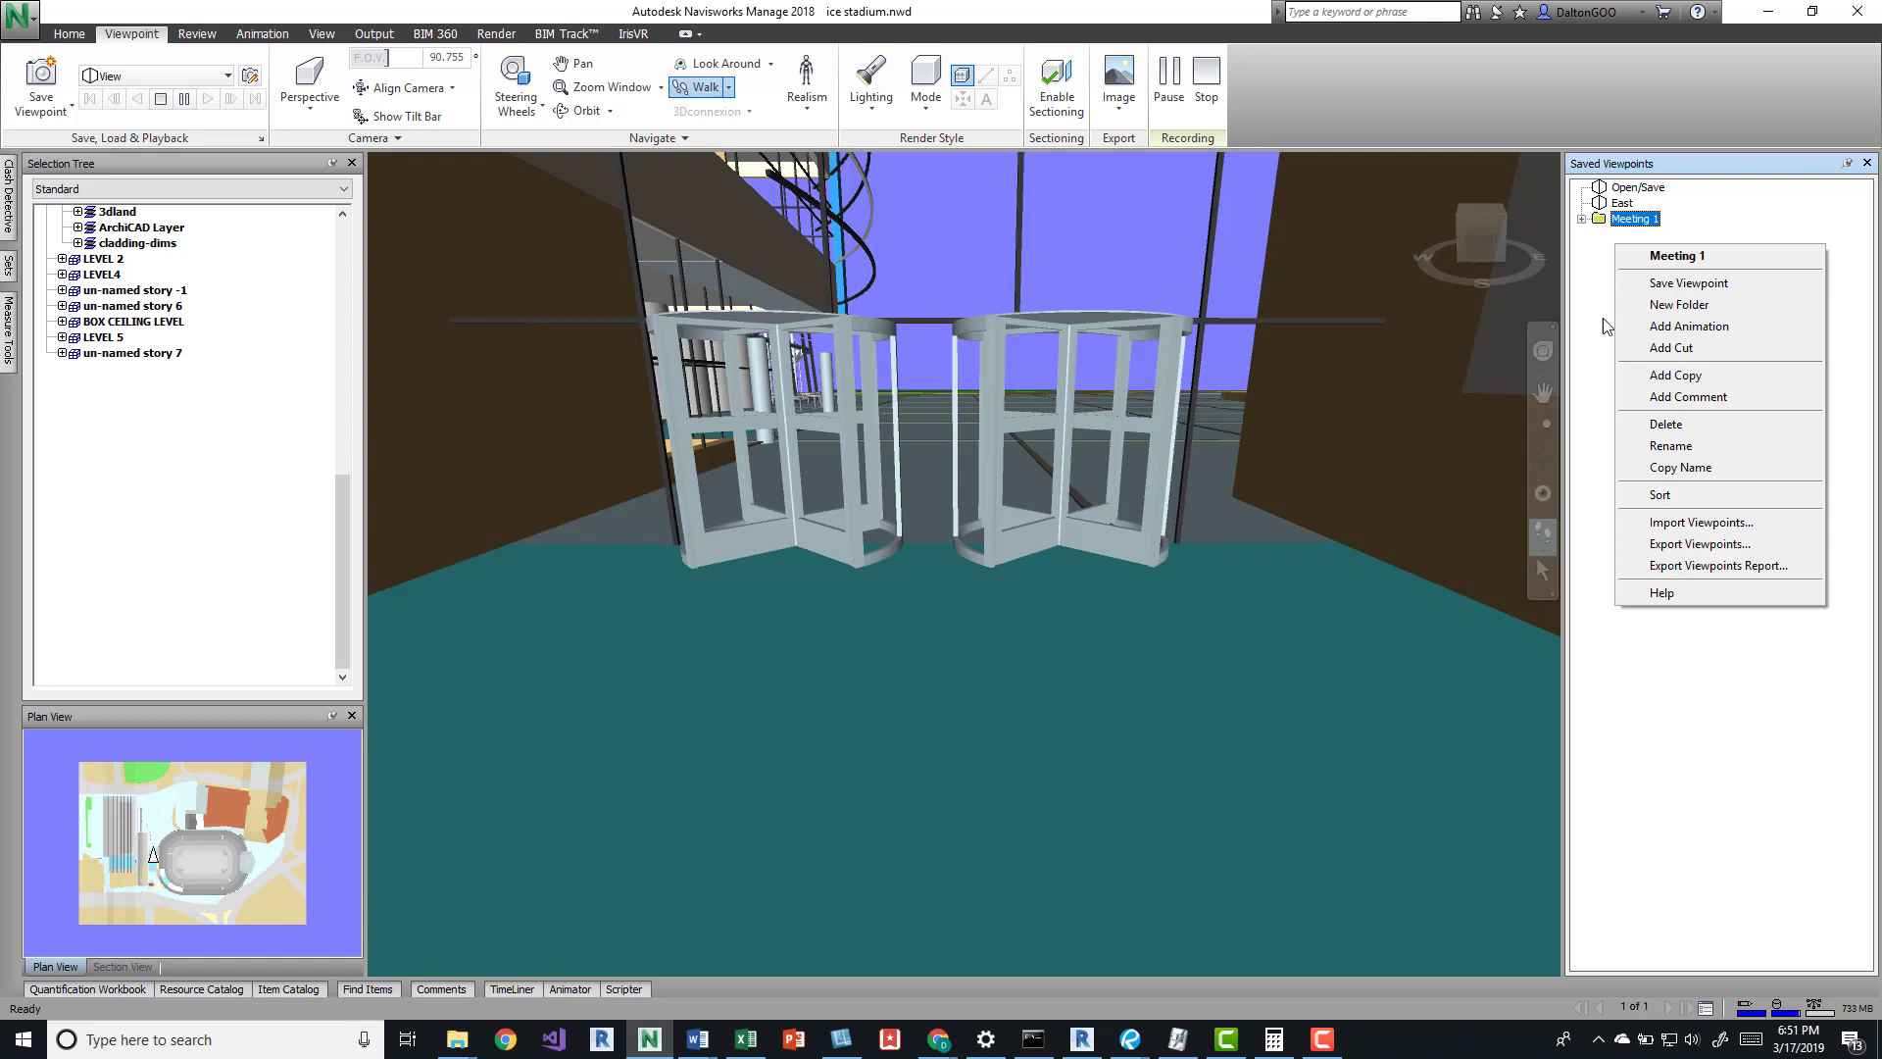
Review the camera, saved attributes and collision settings of the View viewpoint in the Meeting 1 folder
click(1582, 220)
click(1639, 237)
right_click(1639, 238)
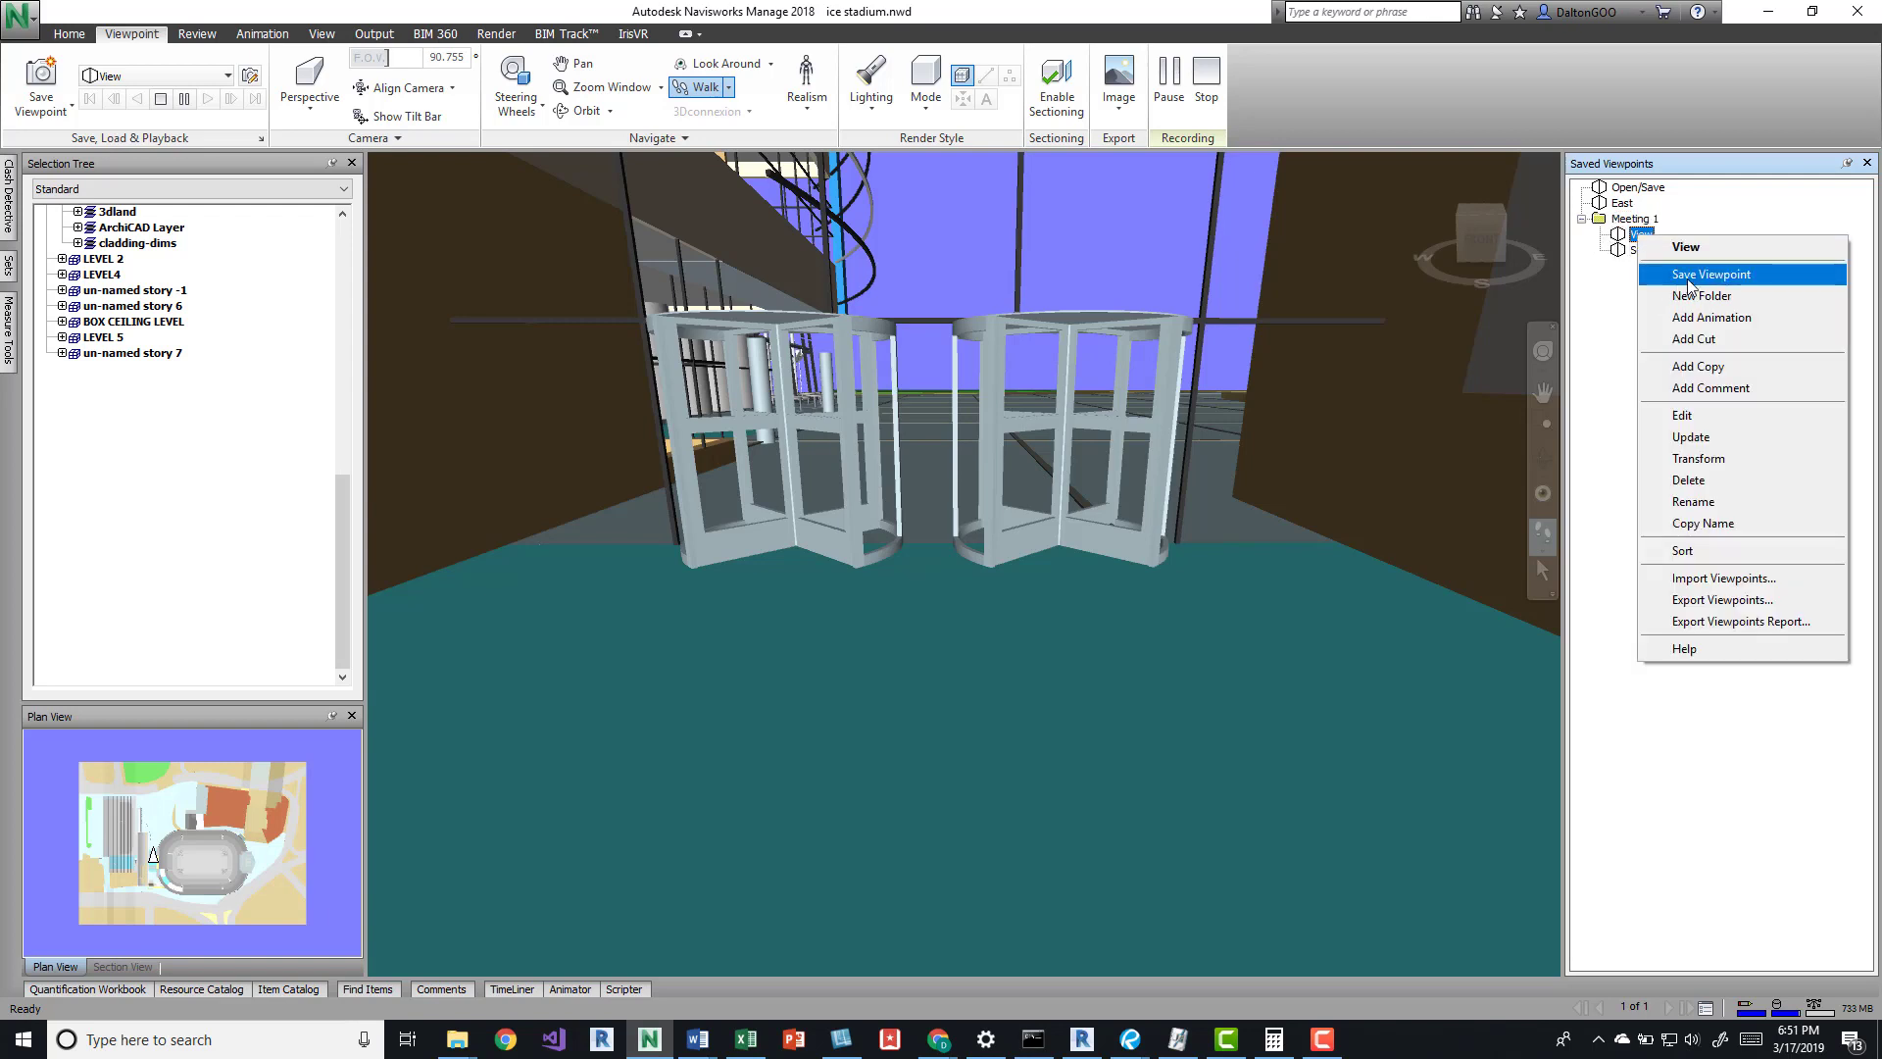
click(1703, 419)
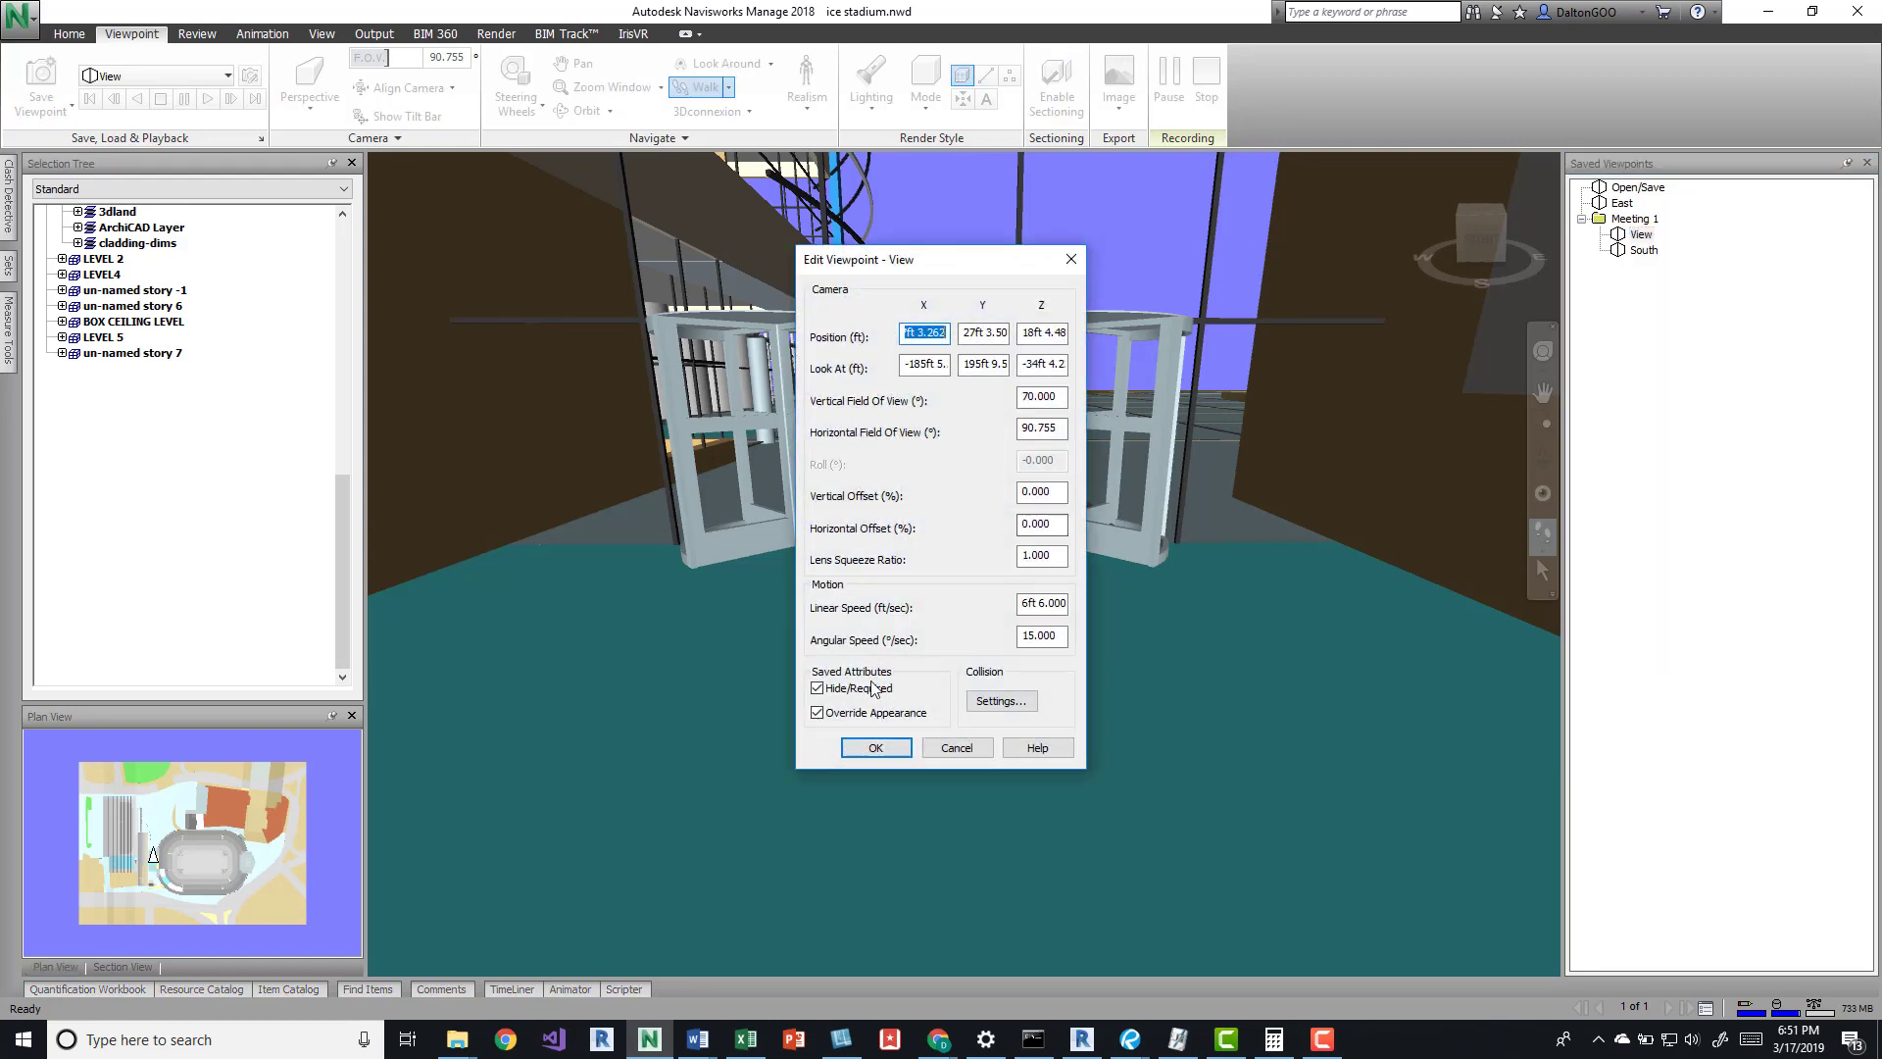
click(995, 702)
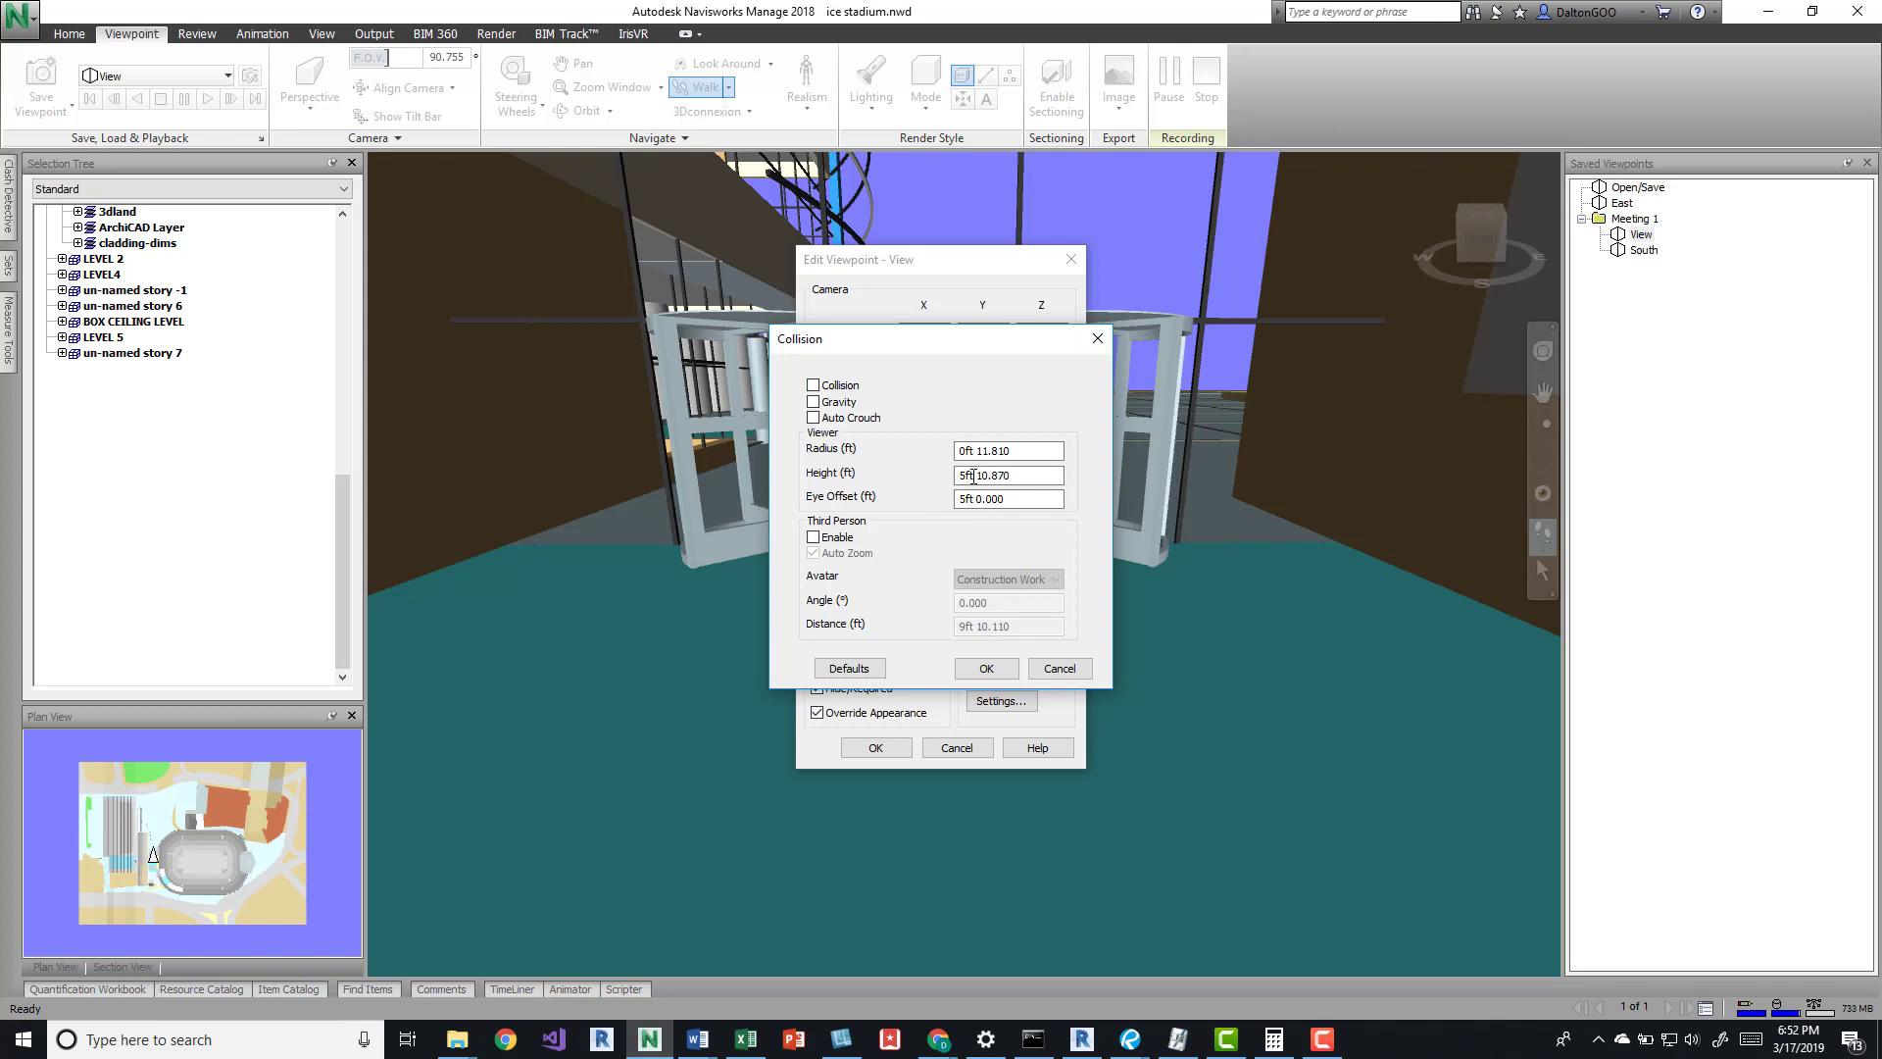
click(1097, 342)
click(1073, 258)
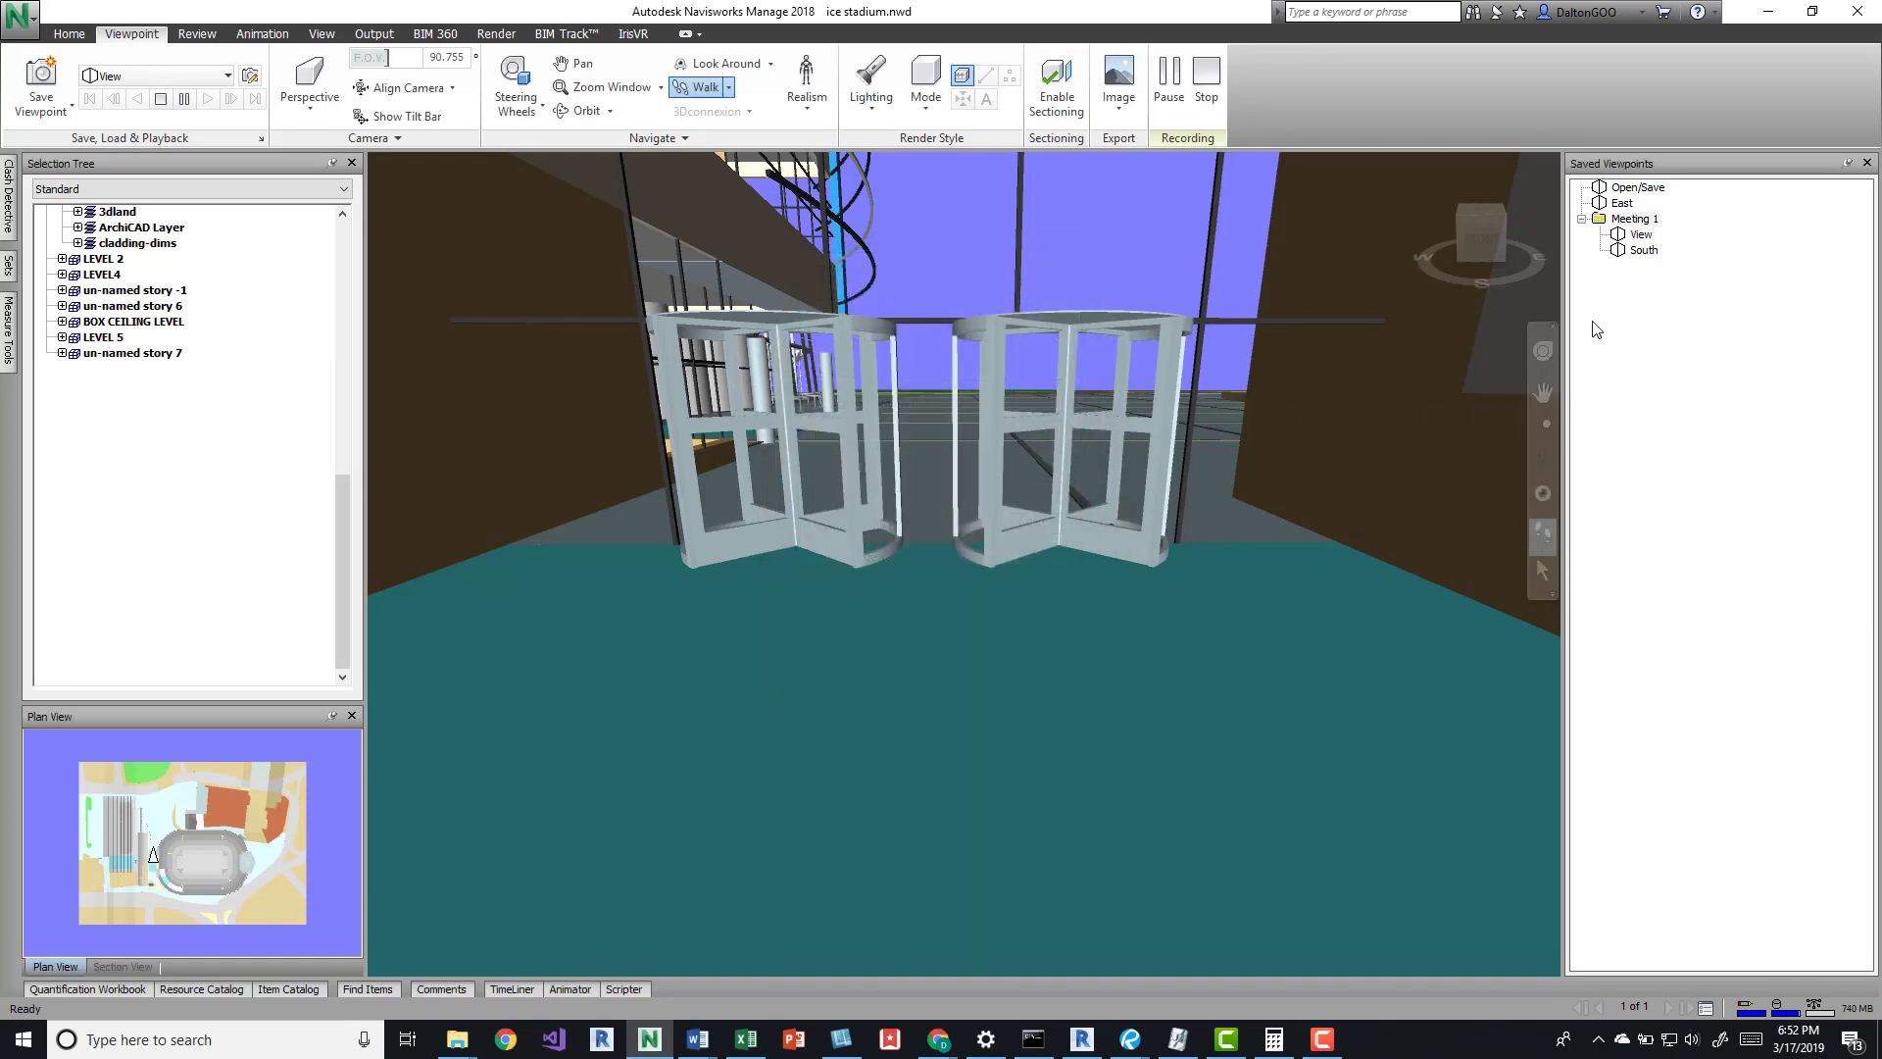
Collapse the Meeting 1 folder and walk back outside to face the entrance stairs at the stadium's front corner
click(1582, 220)
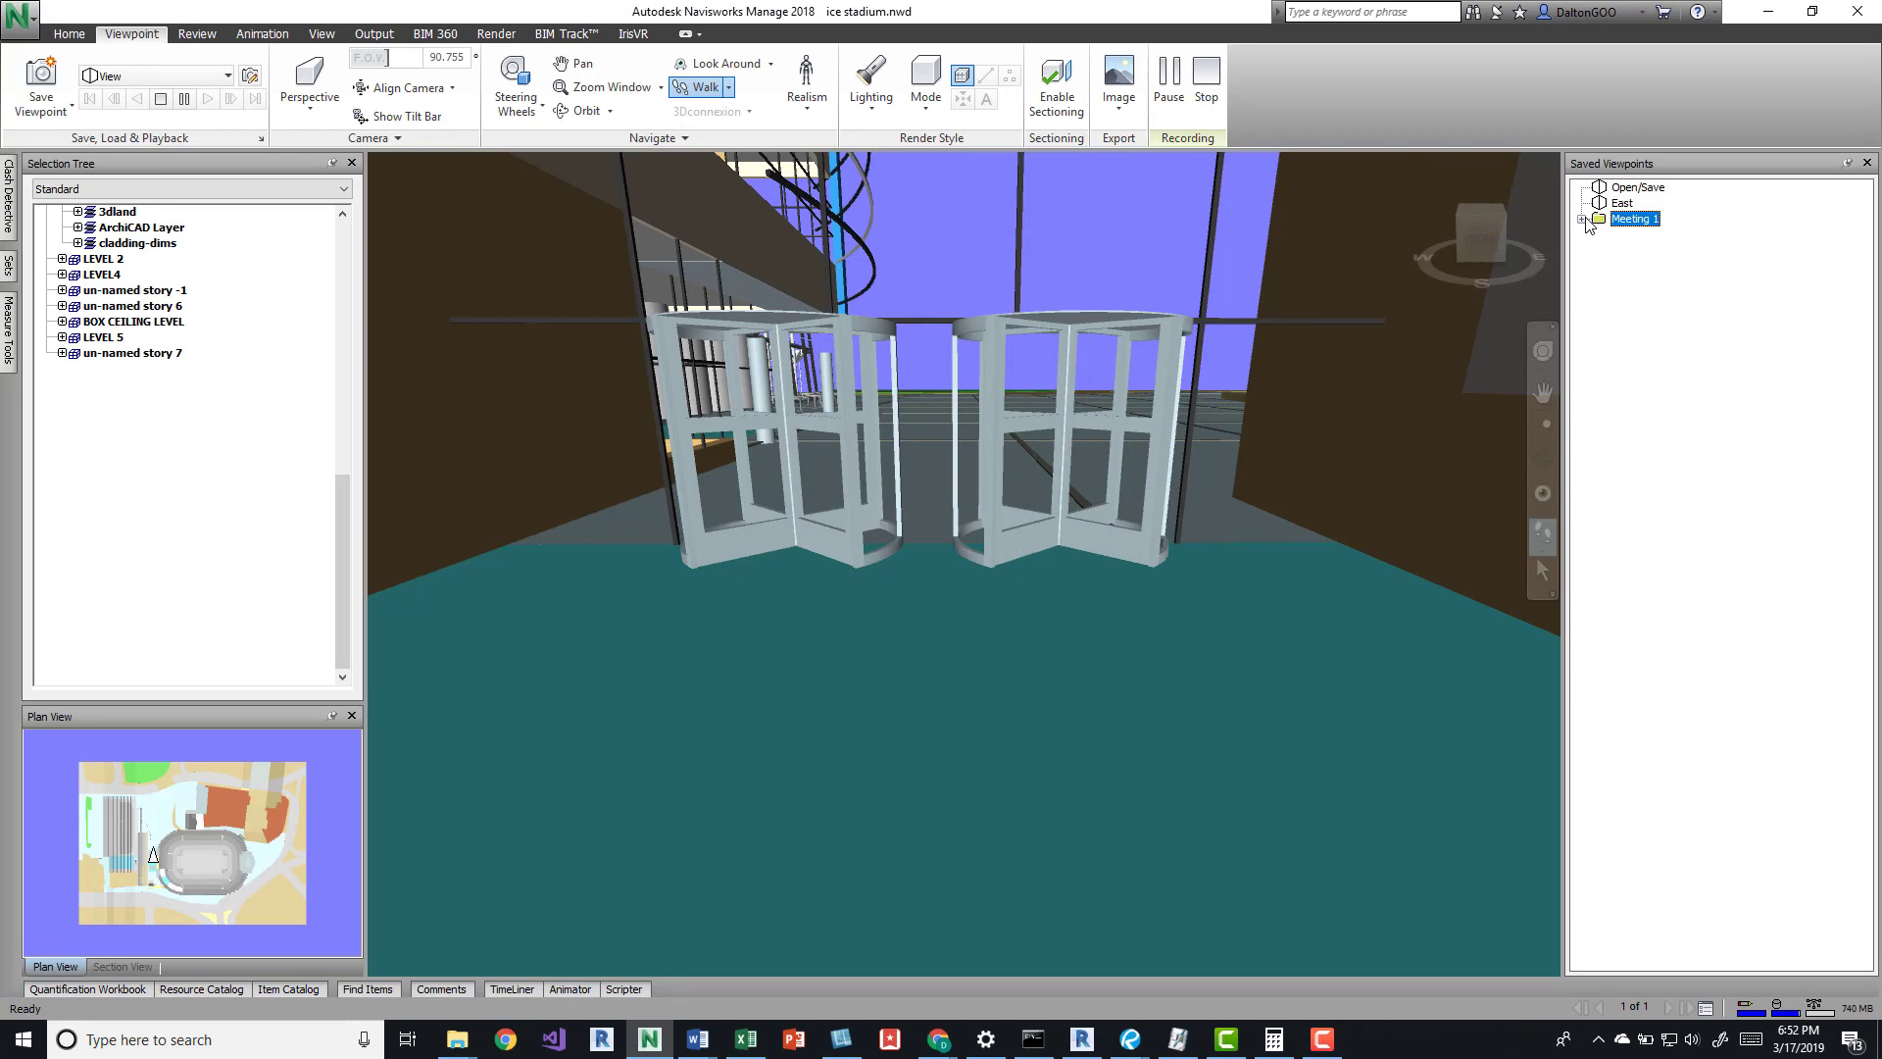
mouse_move(1029, 442)
mouse_down()
mouse_move(983, 680)
mouse_move(1009, 873)
mouse_move(1055, 980)
mouse_up()
drag(808, 409, 994, 621)
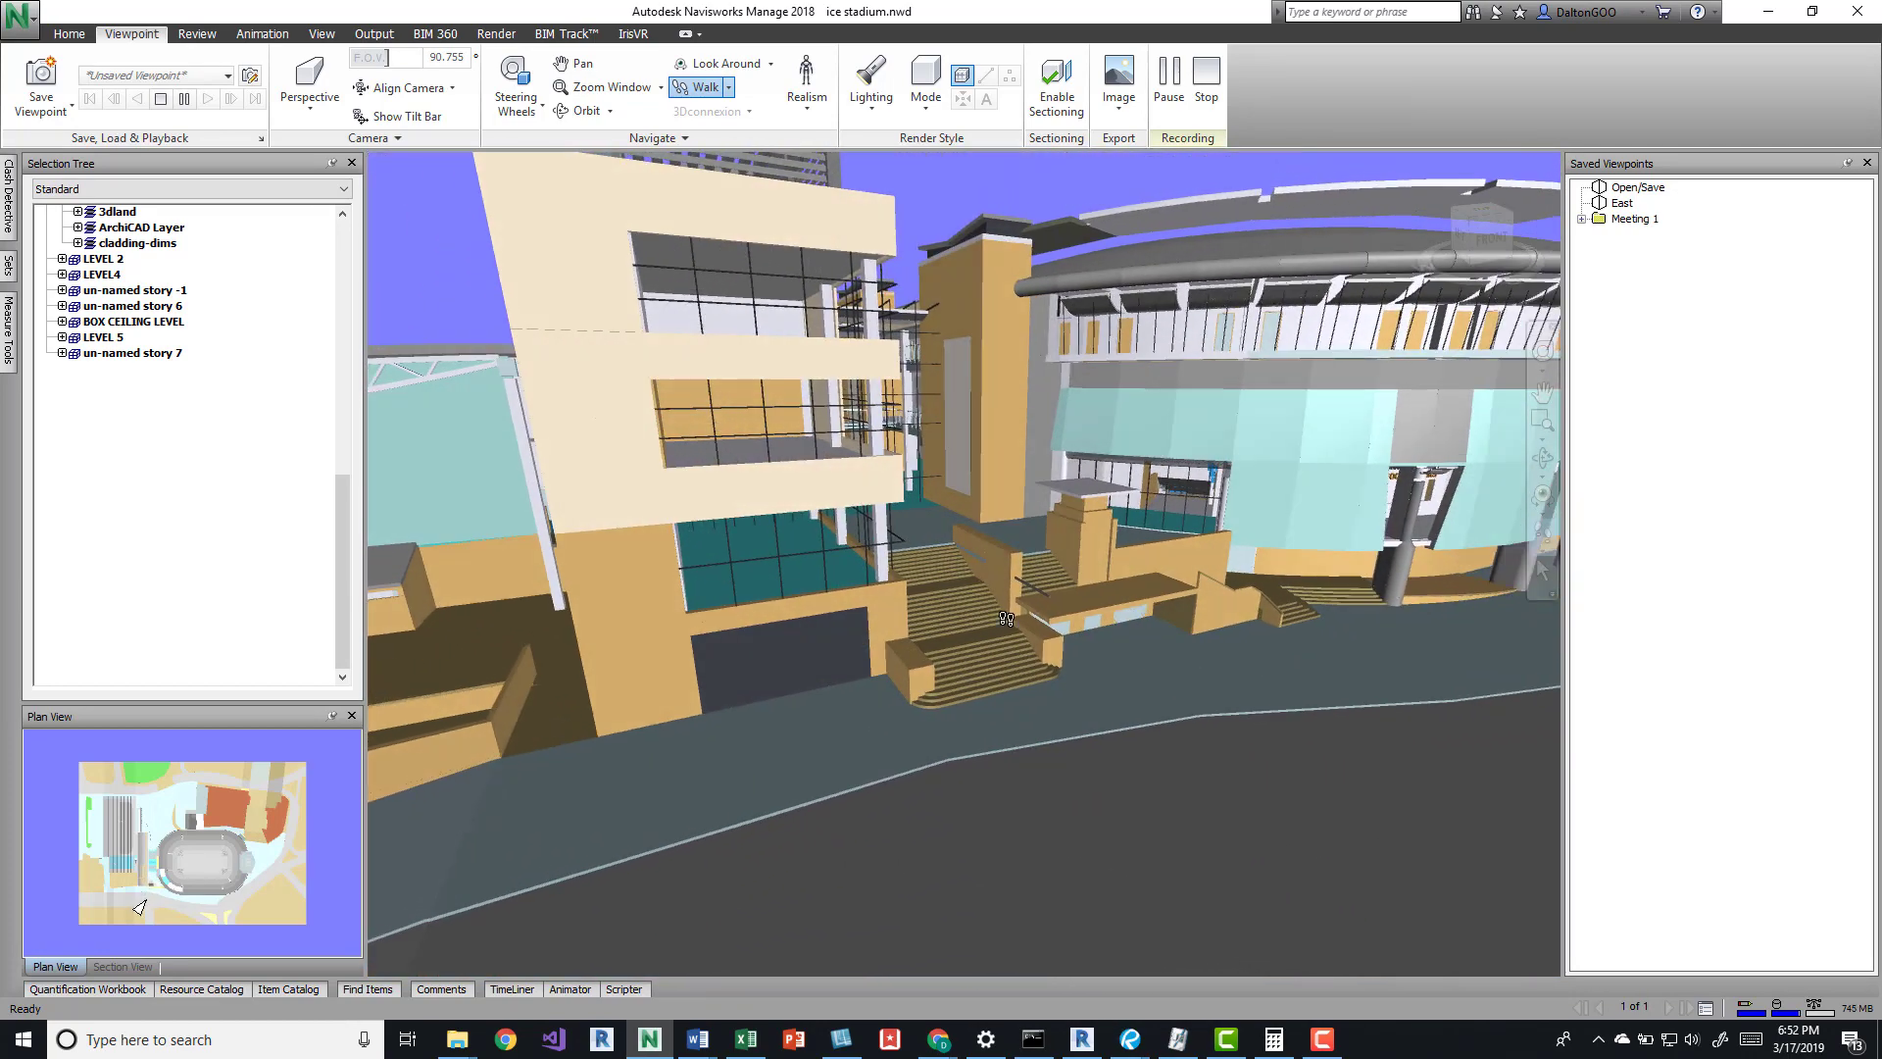
drag(820, 720, 1047, 800)
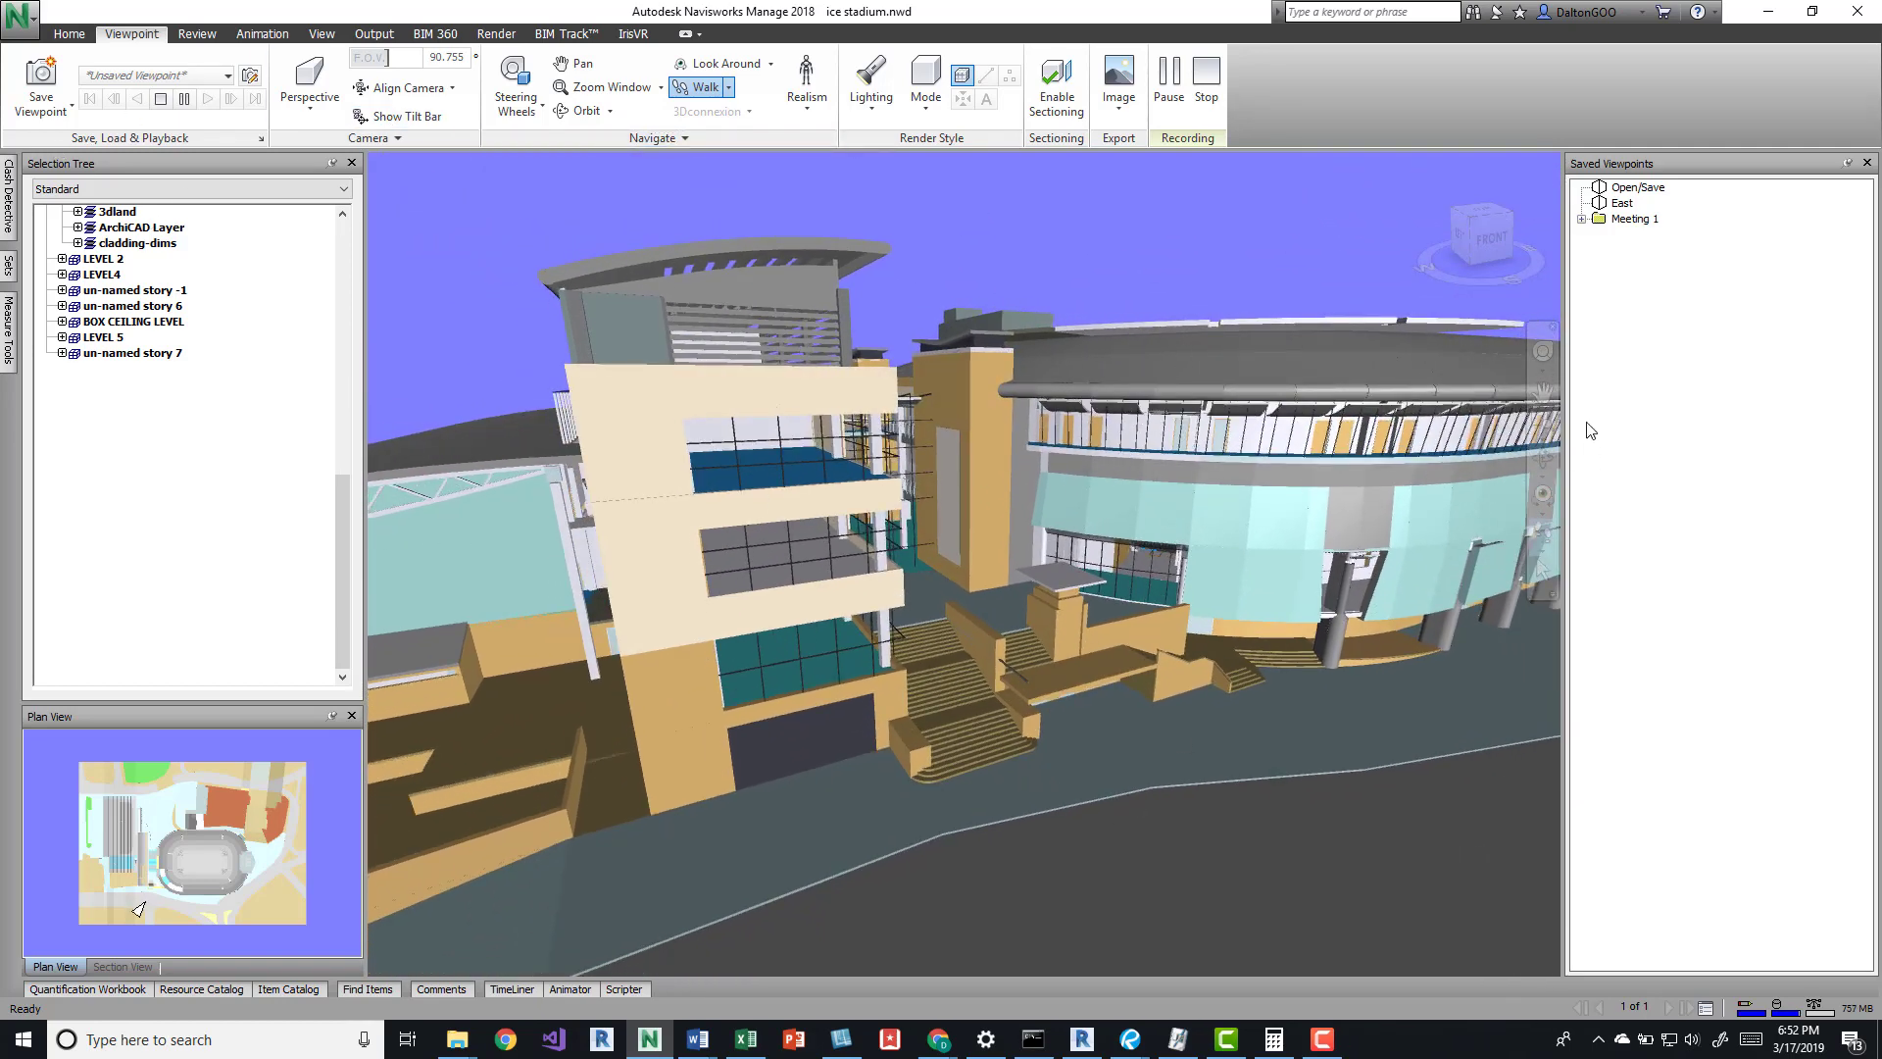
Add an empty viewpoint animation to the saved viewpoints, keeping the default name Animation
click(1617, 281)
right_click(1616, 276)
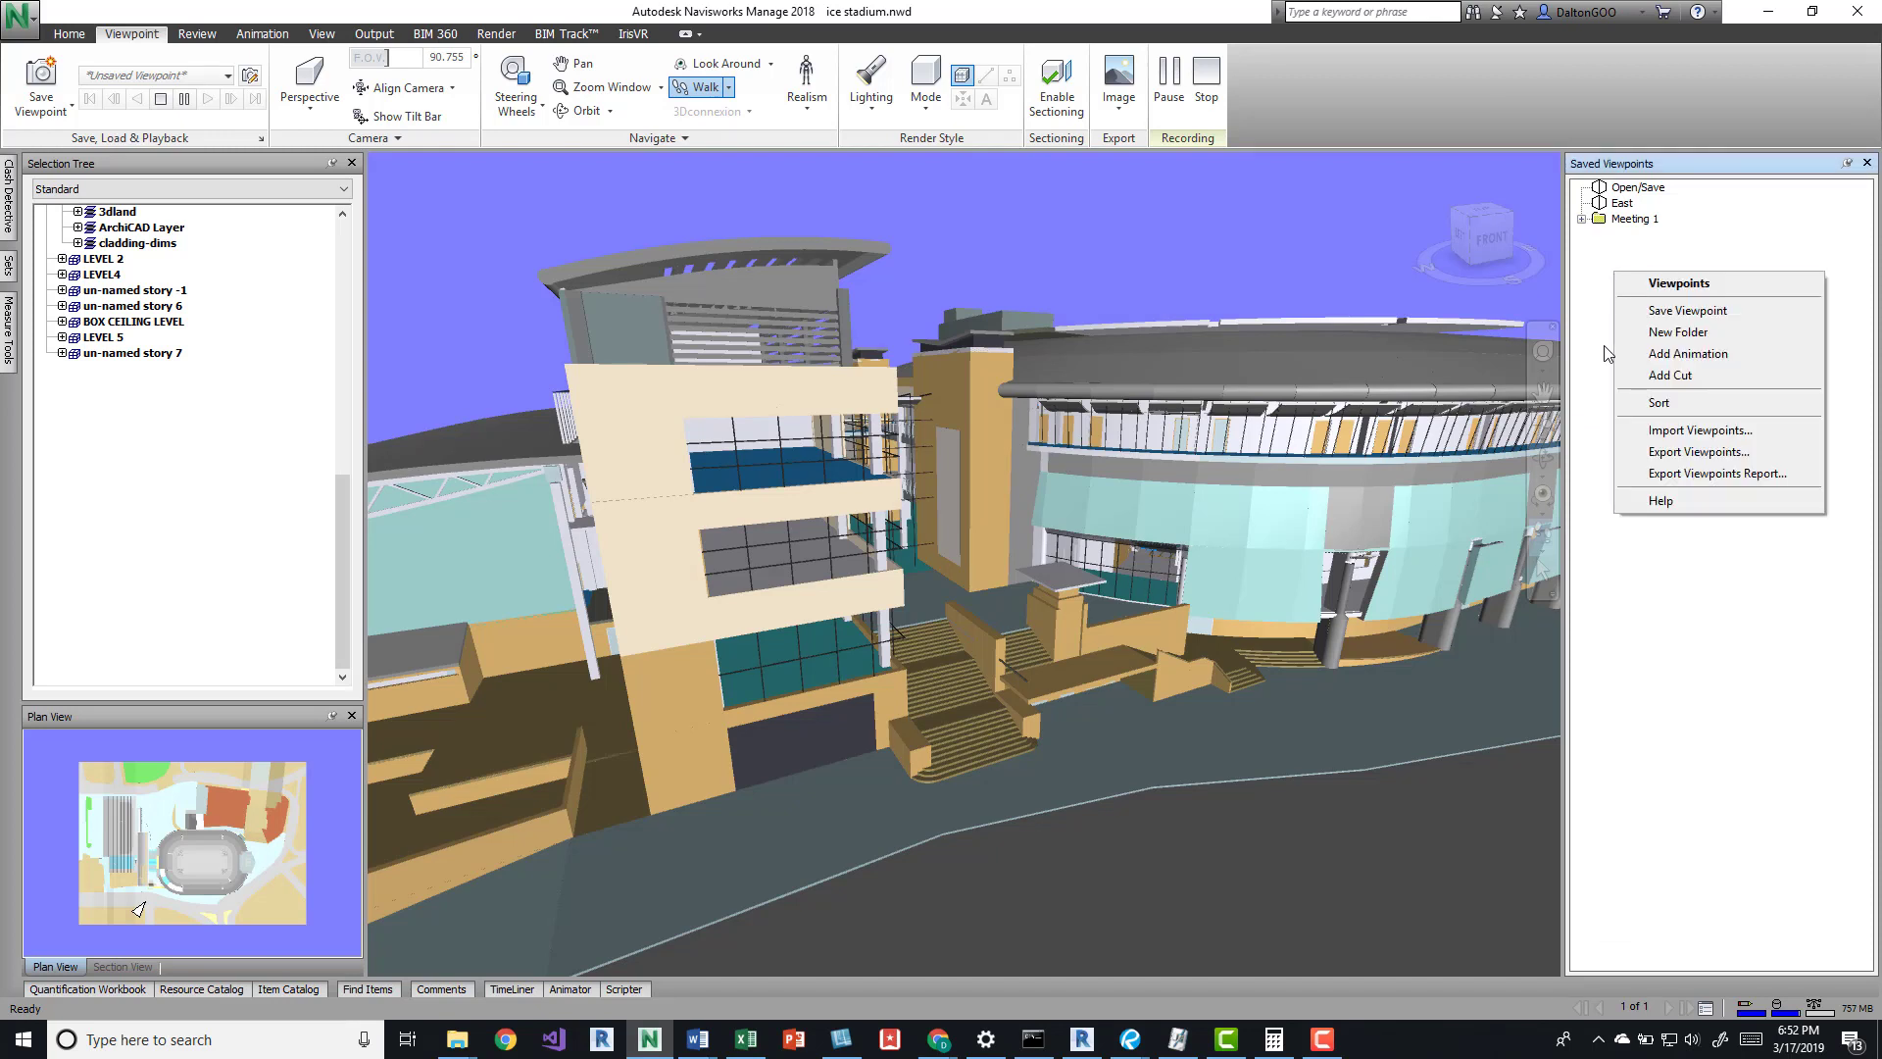
click(1654, 355)
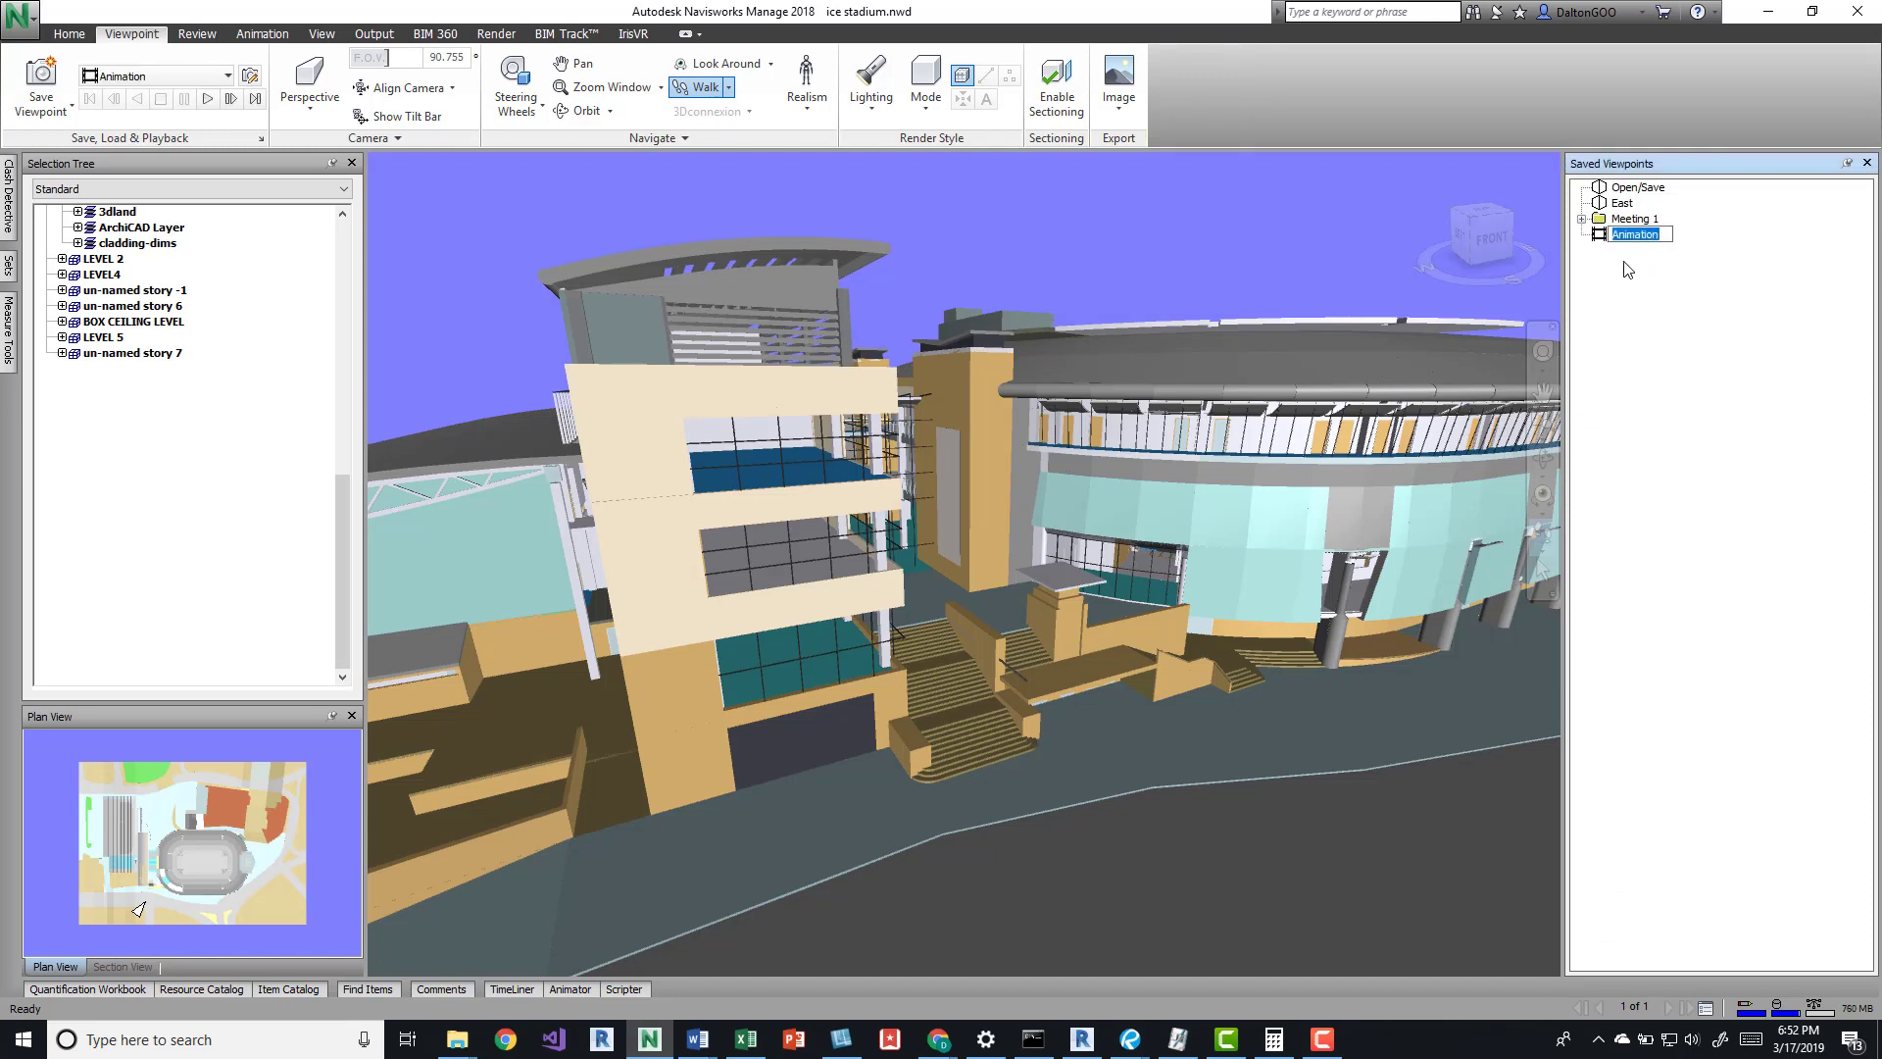
click(1544, 241)
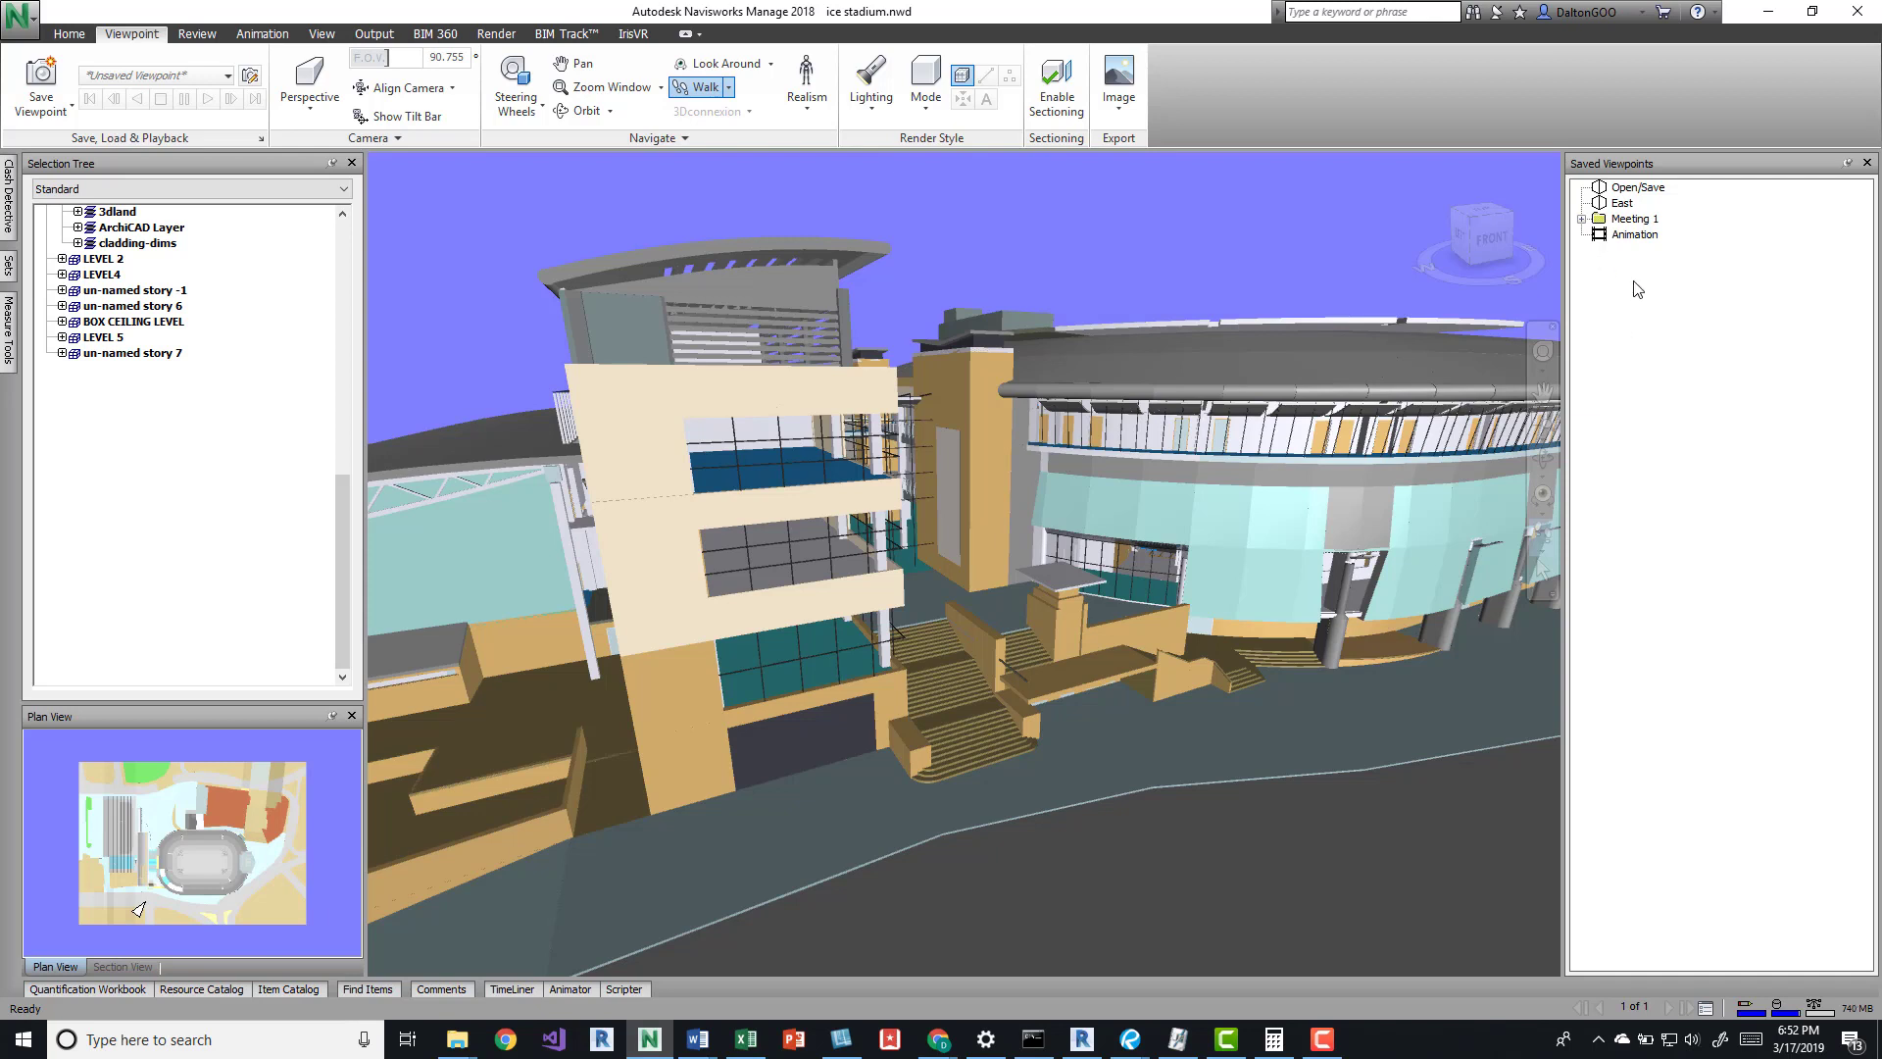
Save four viewpoints along a walk from the outside stairs up to the glazed lobby entrance, keeping their default names
click(42, 75)
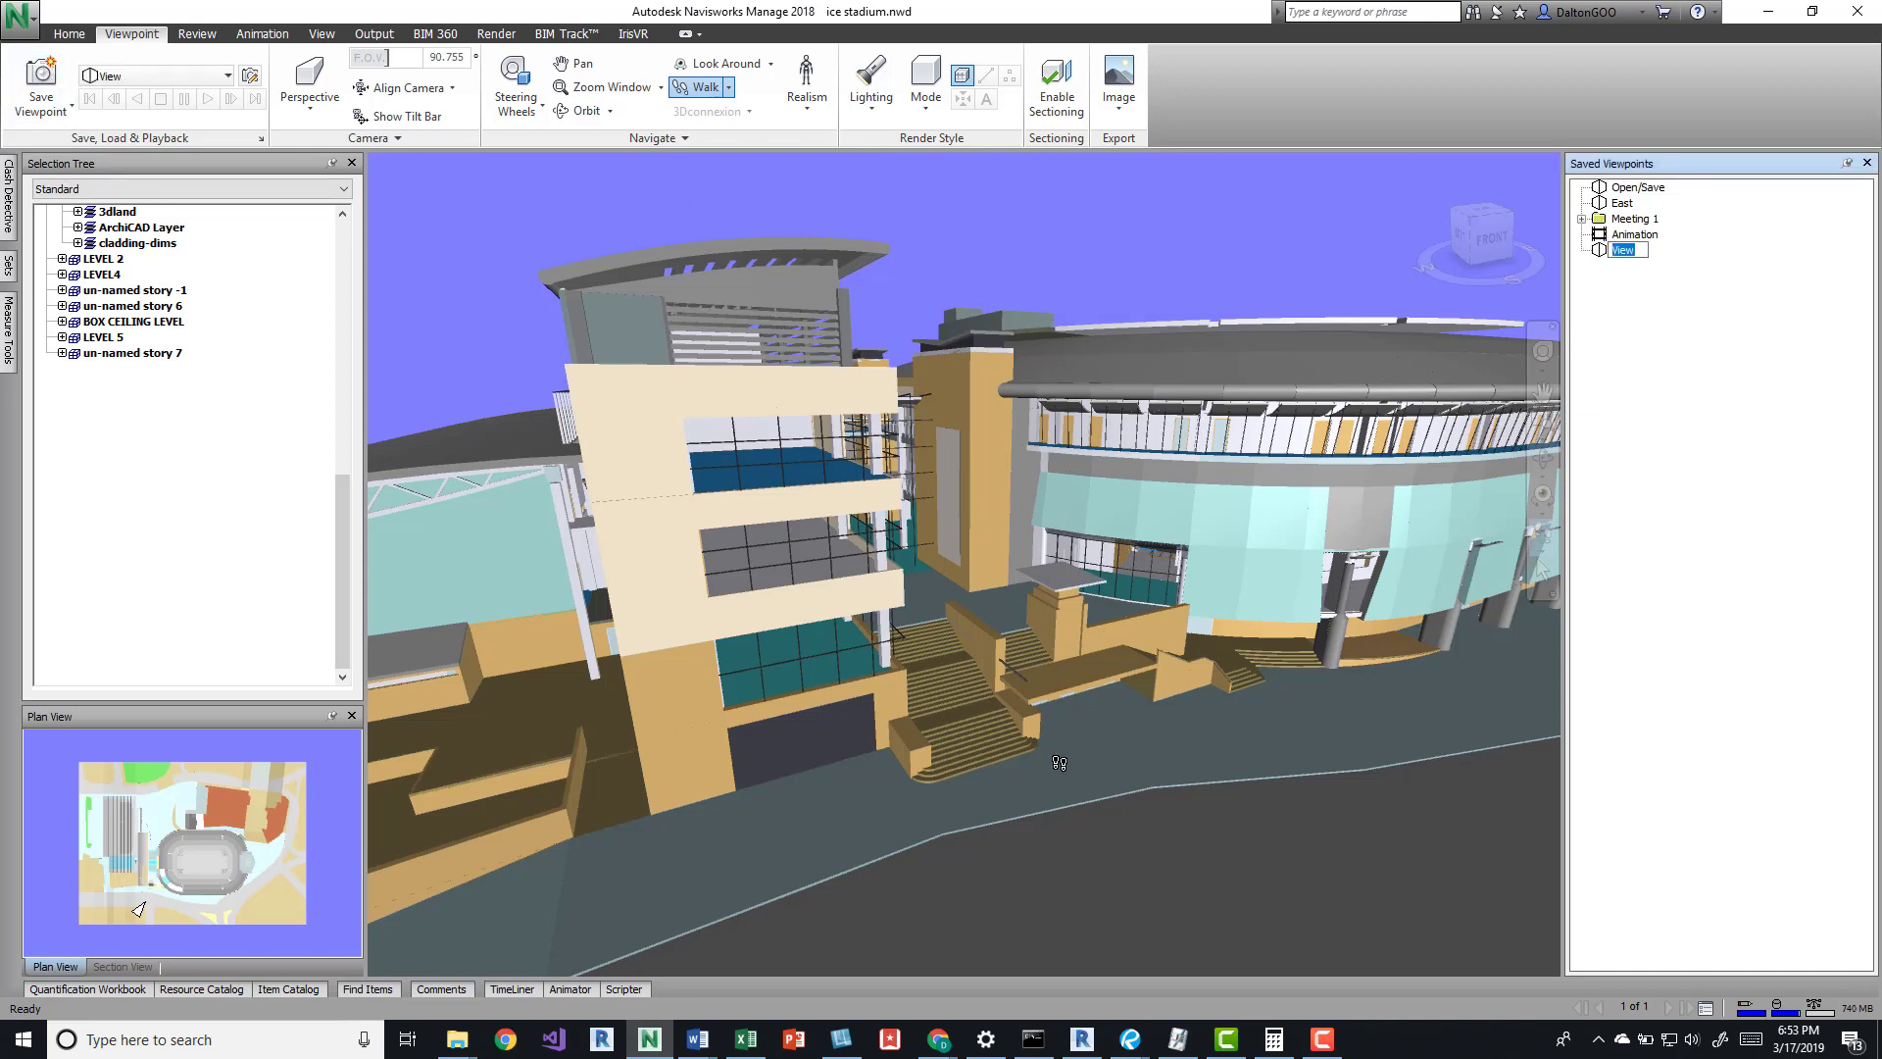
click(1045, 718)
drag(1045, 718, 226, 204)
click(65, 80)
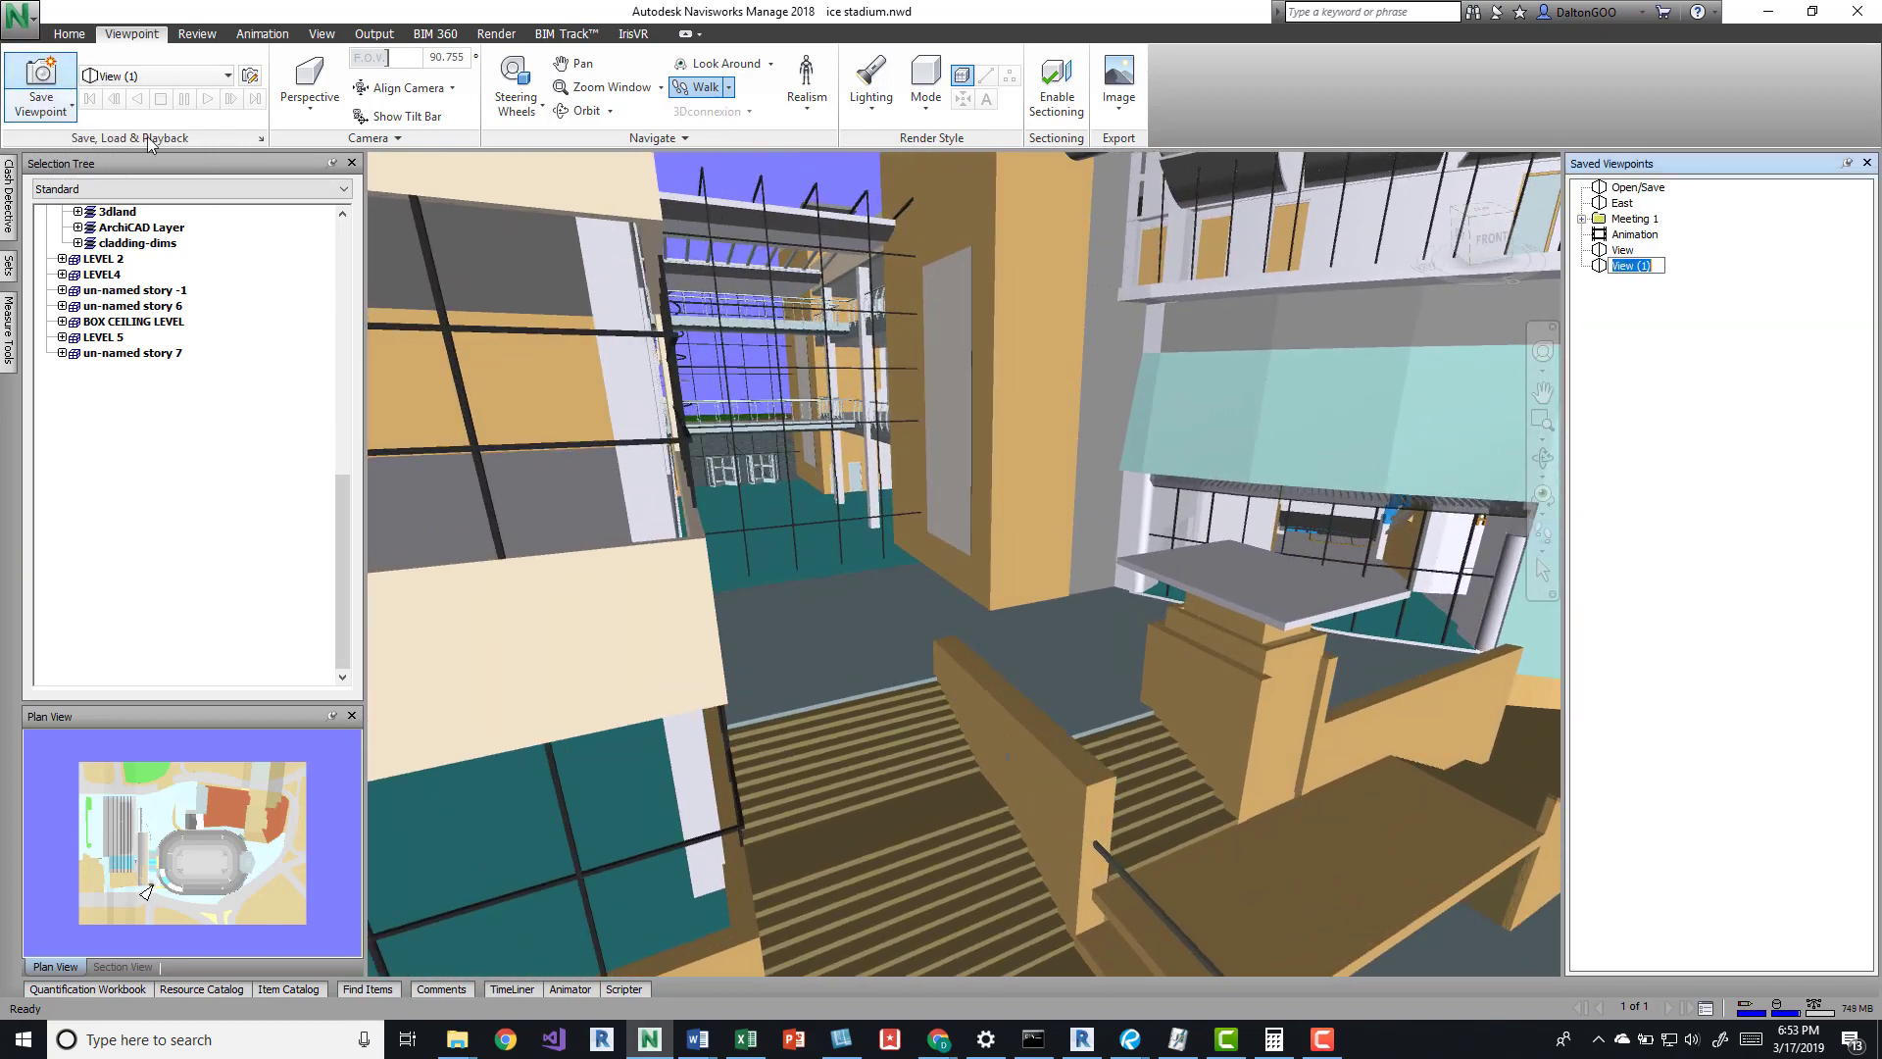
drag(938, 826, 644, 618)
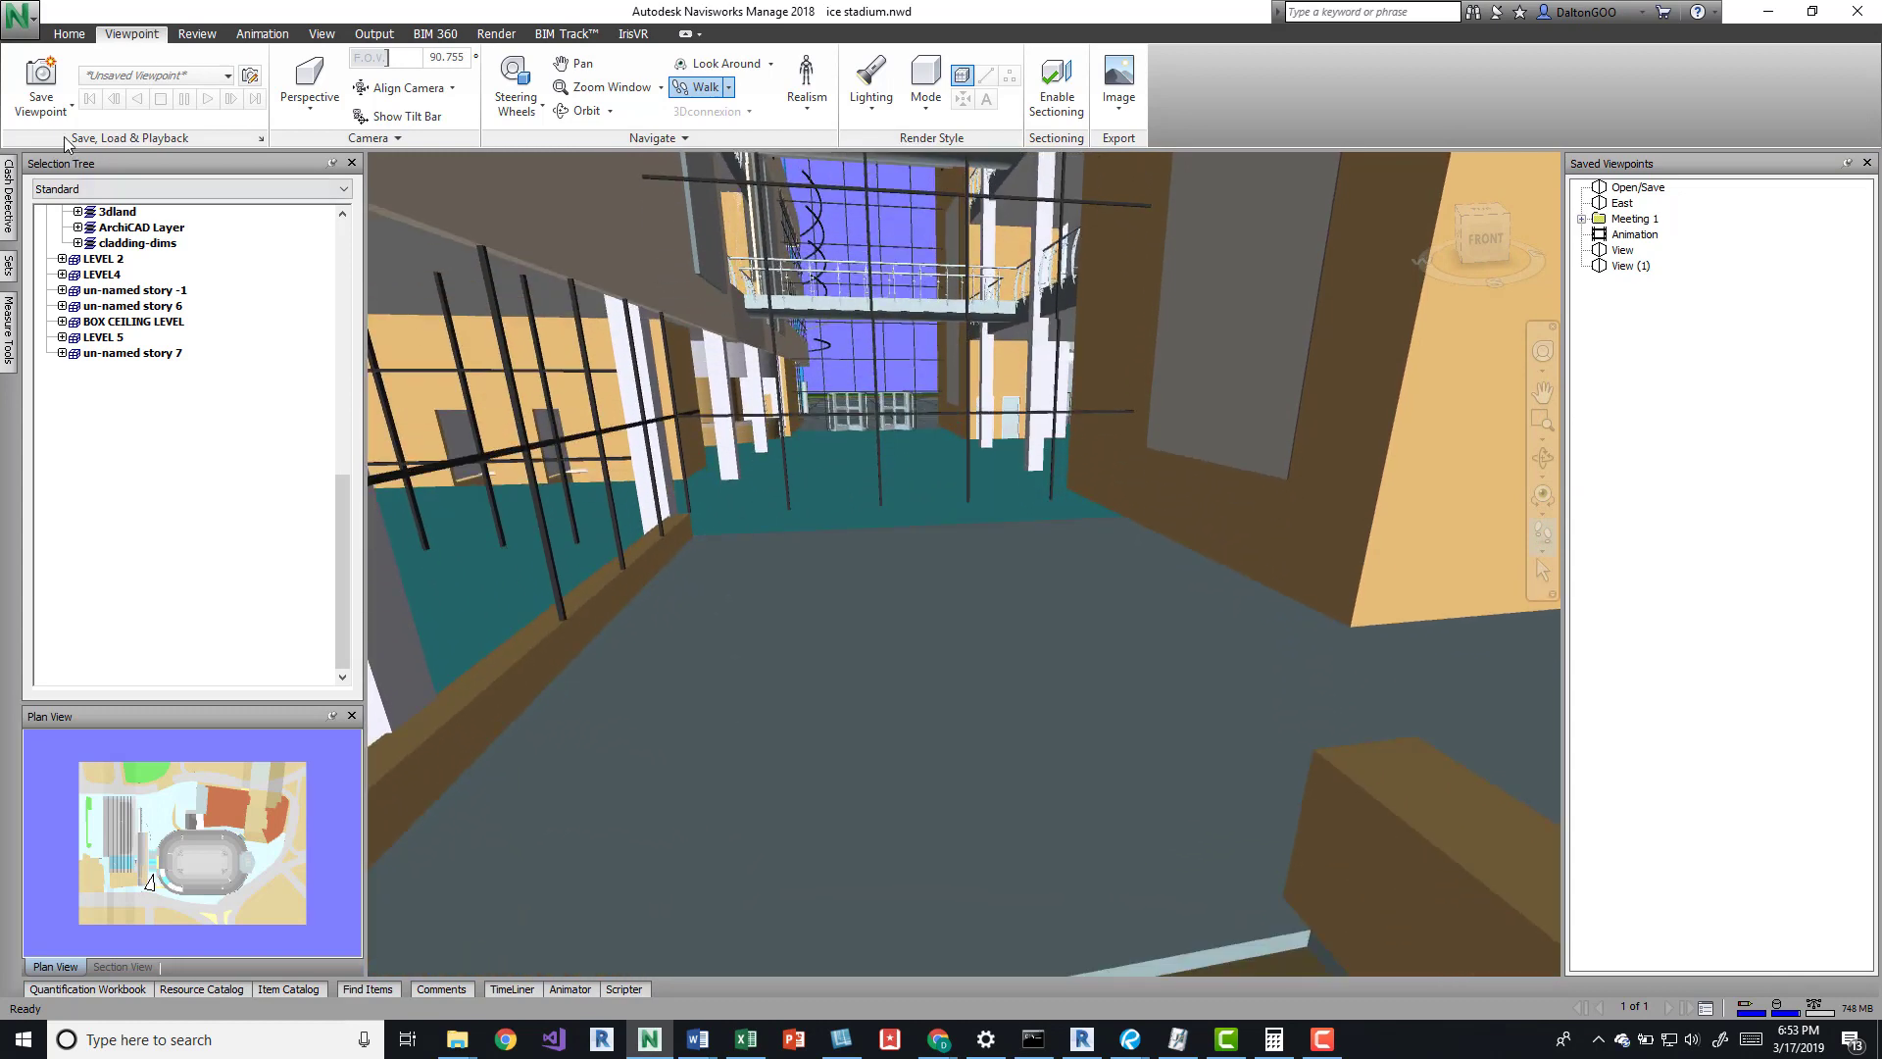
click(75, 107)
drag(941, 533, 691, 431)
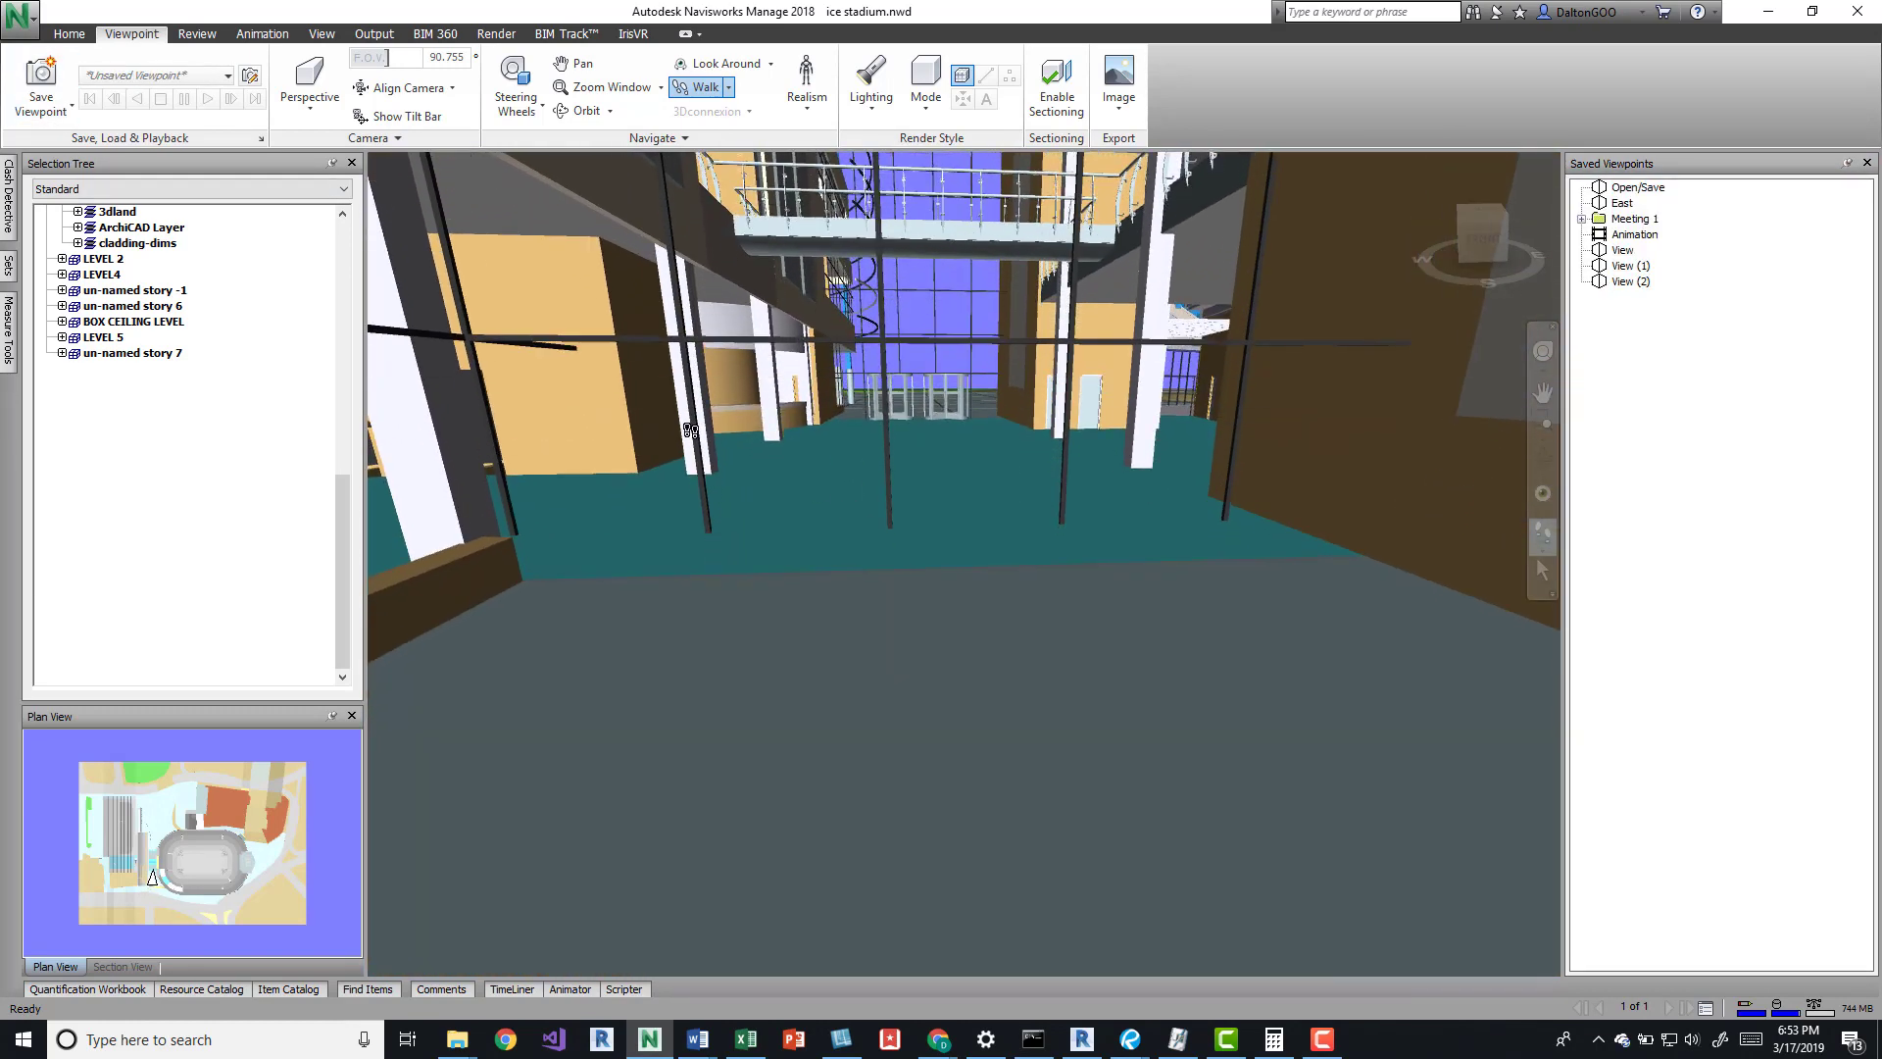
click(32, 71)
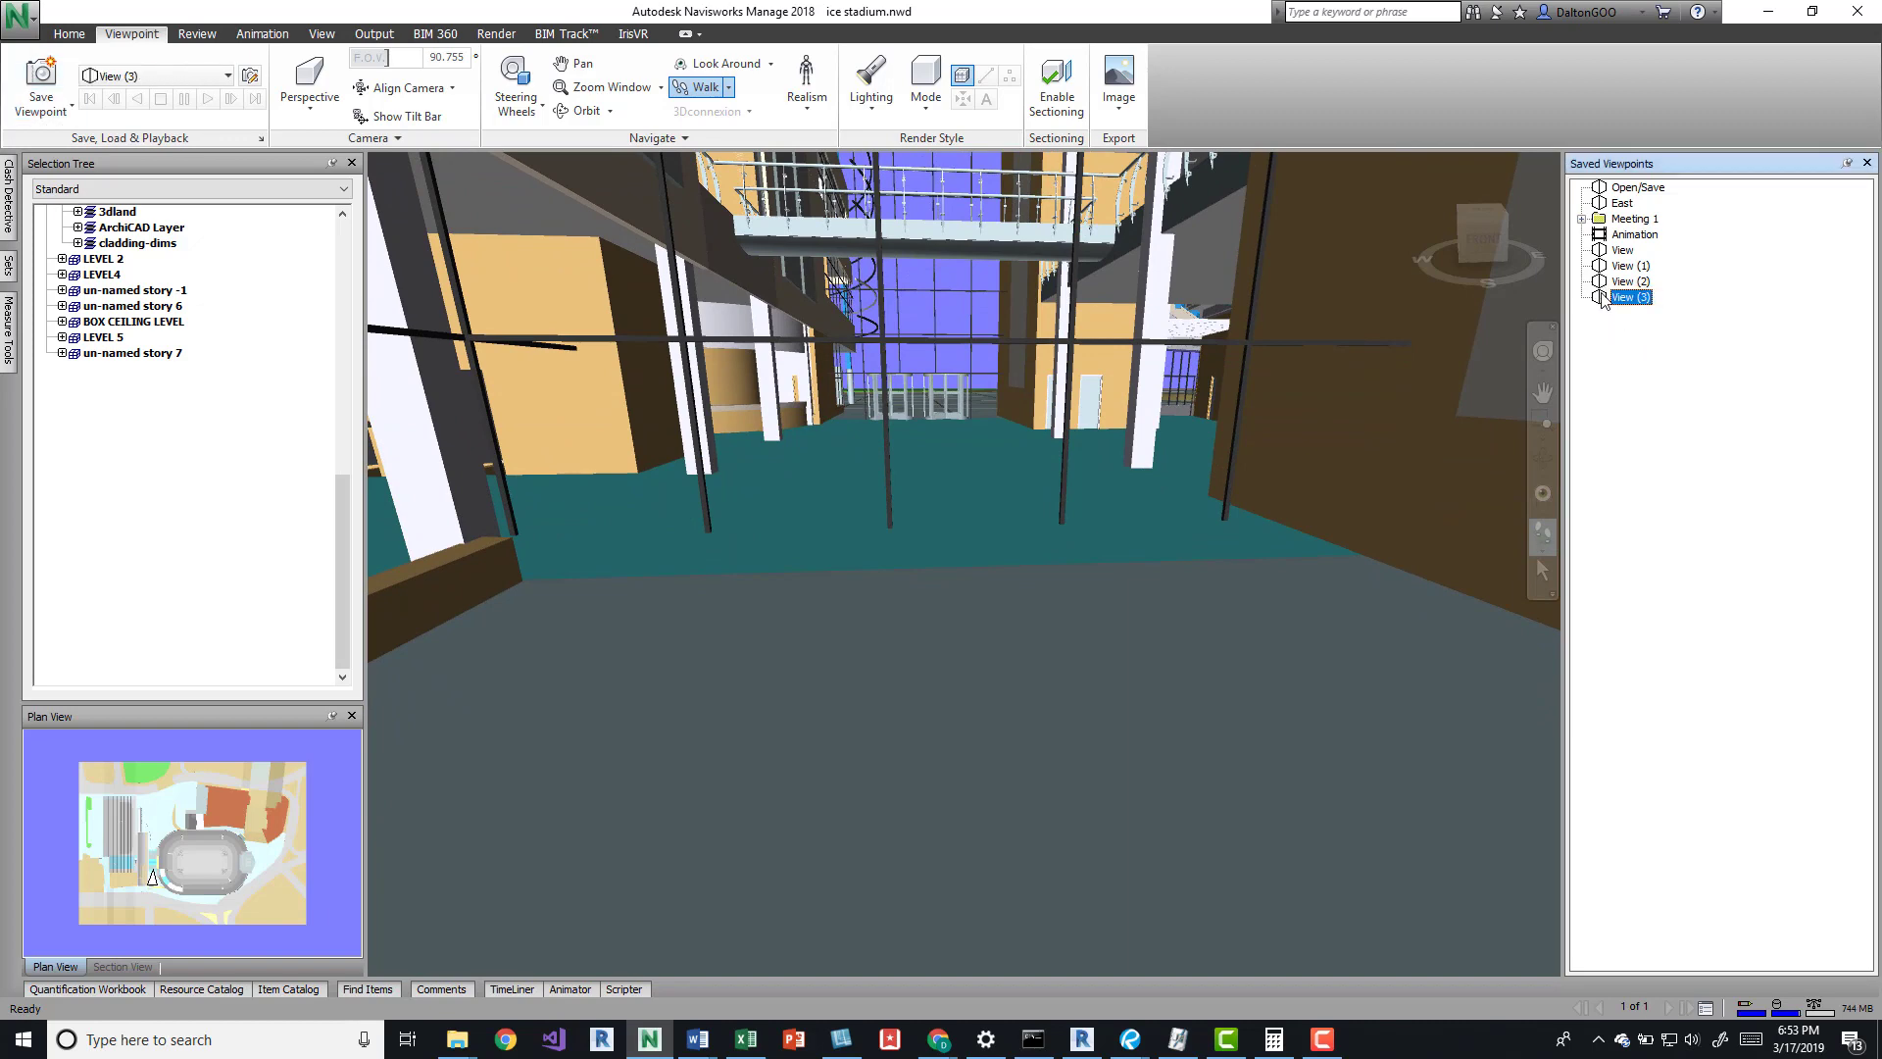
Move the four walk viewpoints, View through View (3), into Animation and recall its first viewpoint
shift+click(1615, 251)
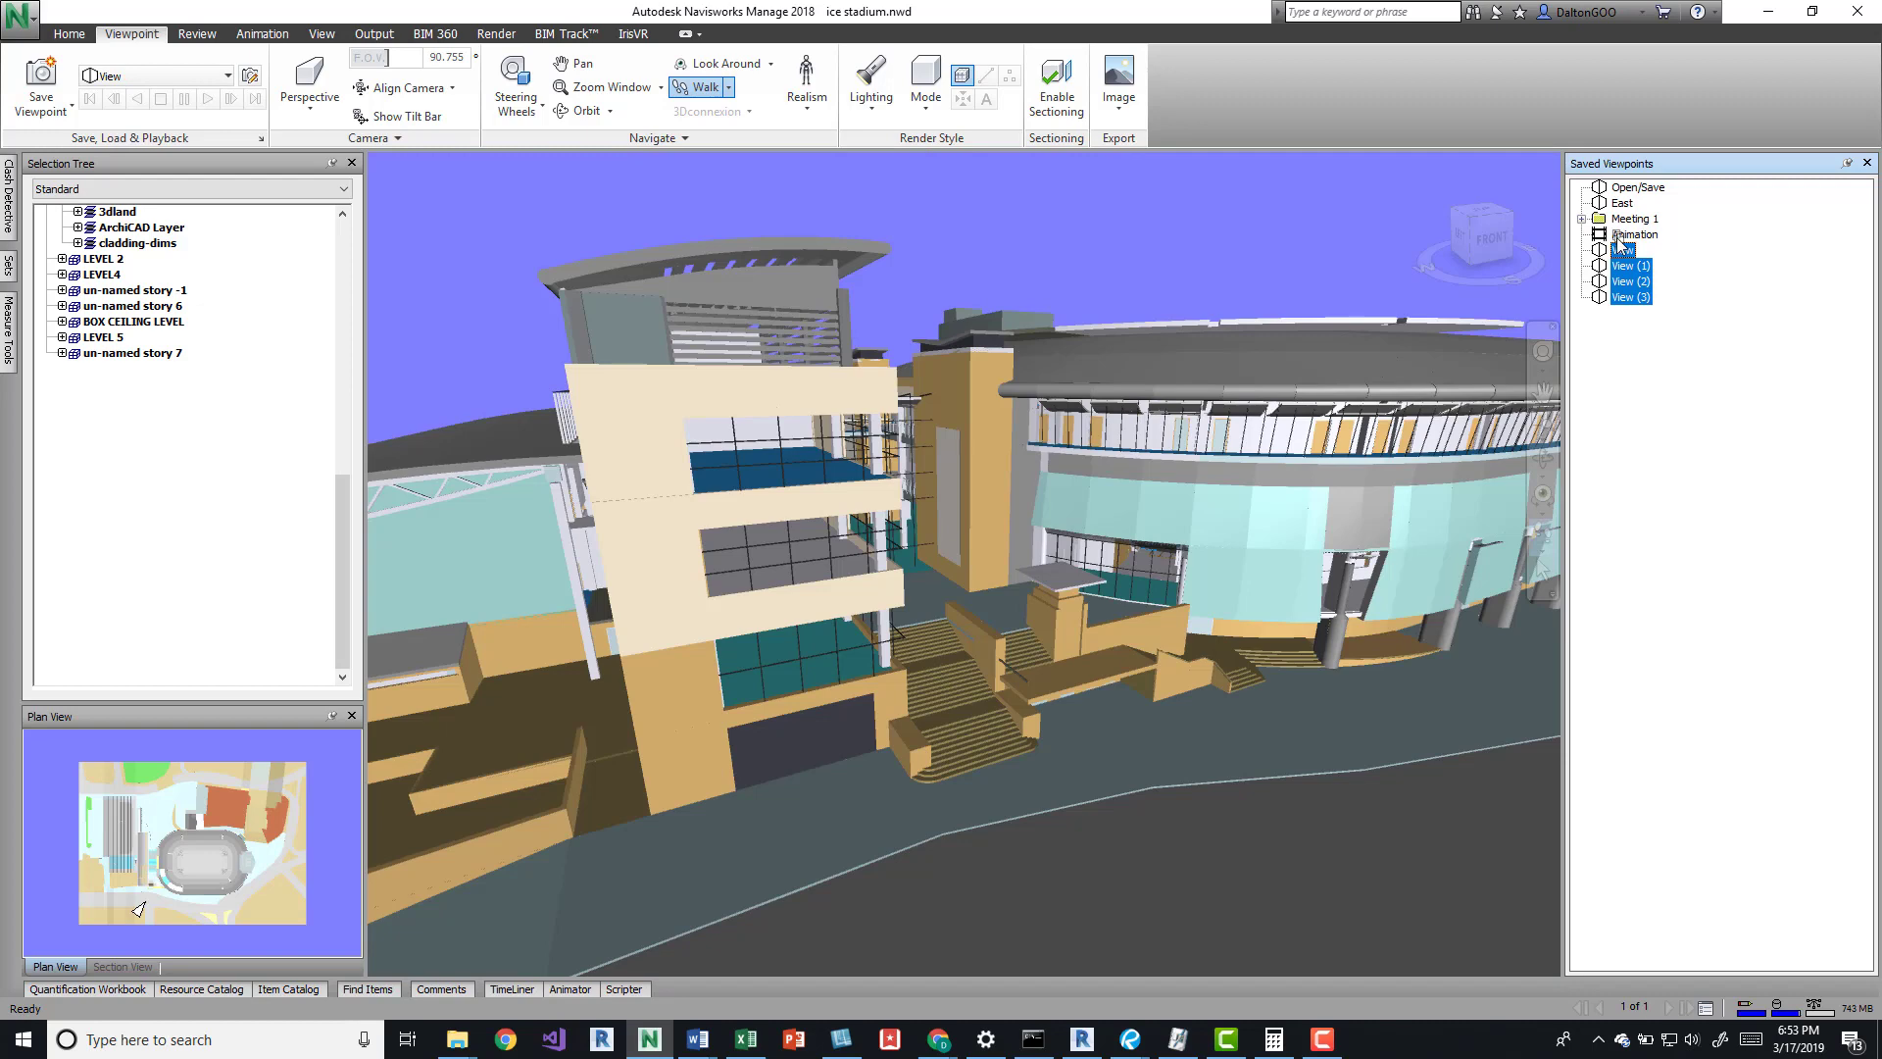
drag(1615, 235, 1618, 236)
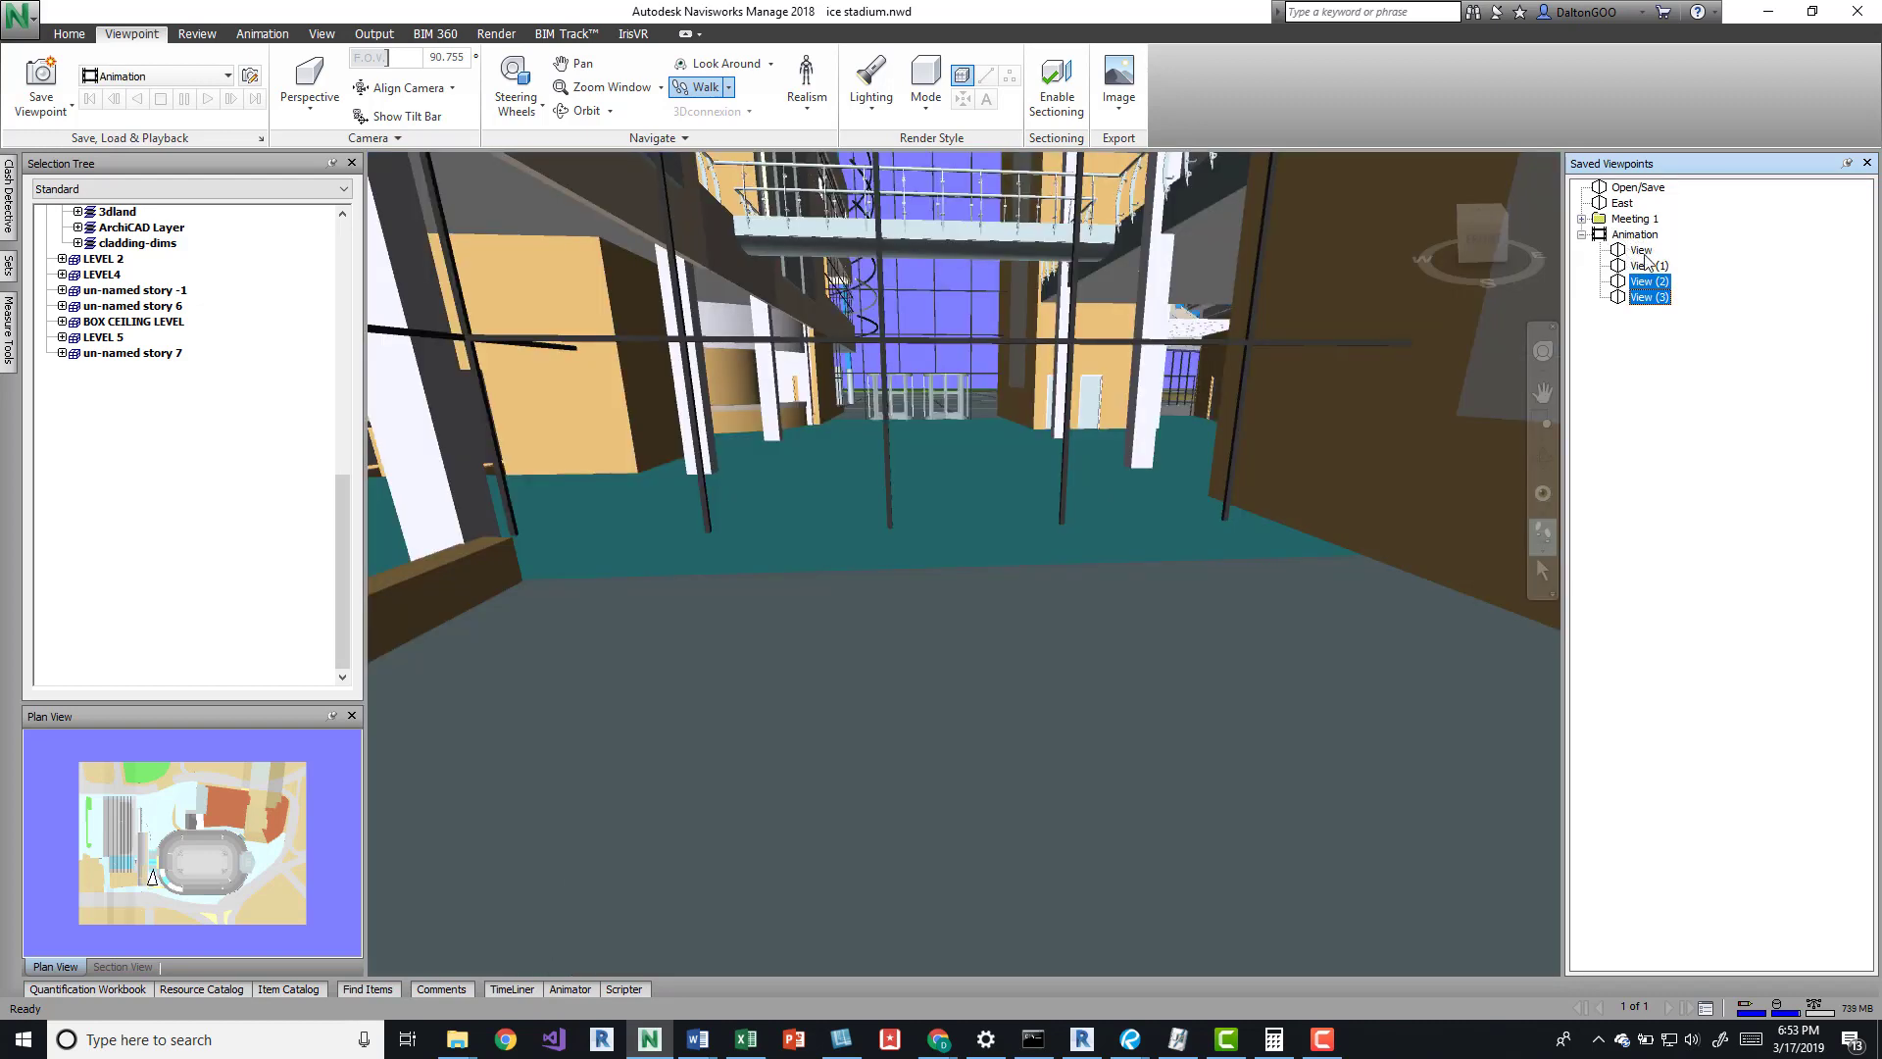
click(1641, 251)
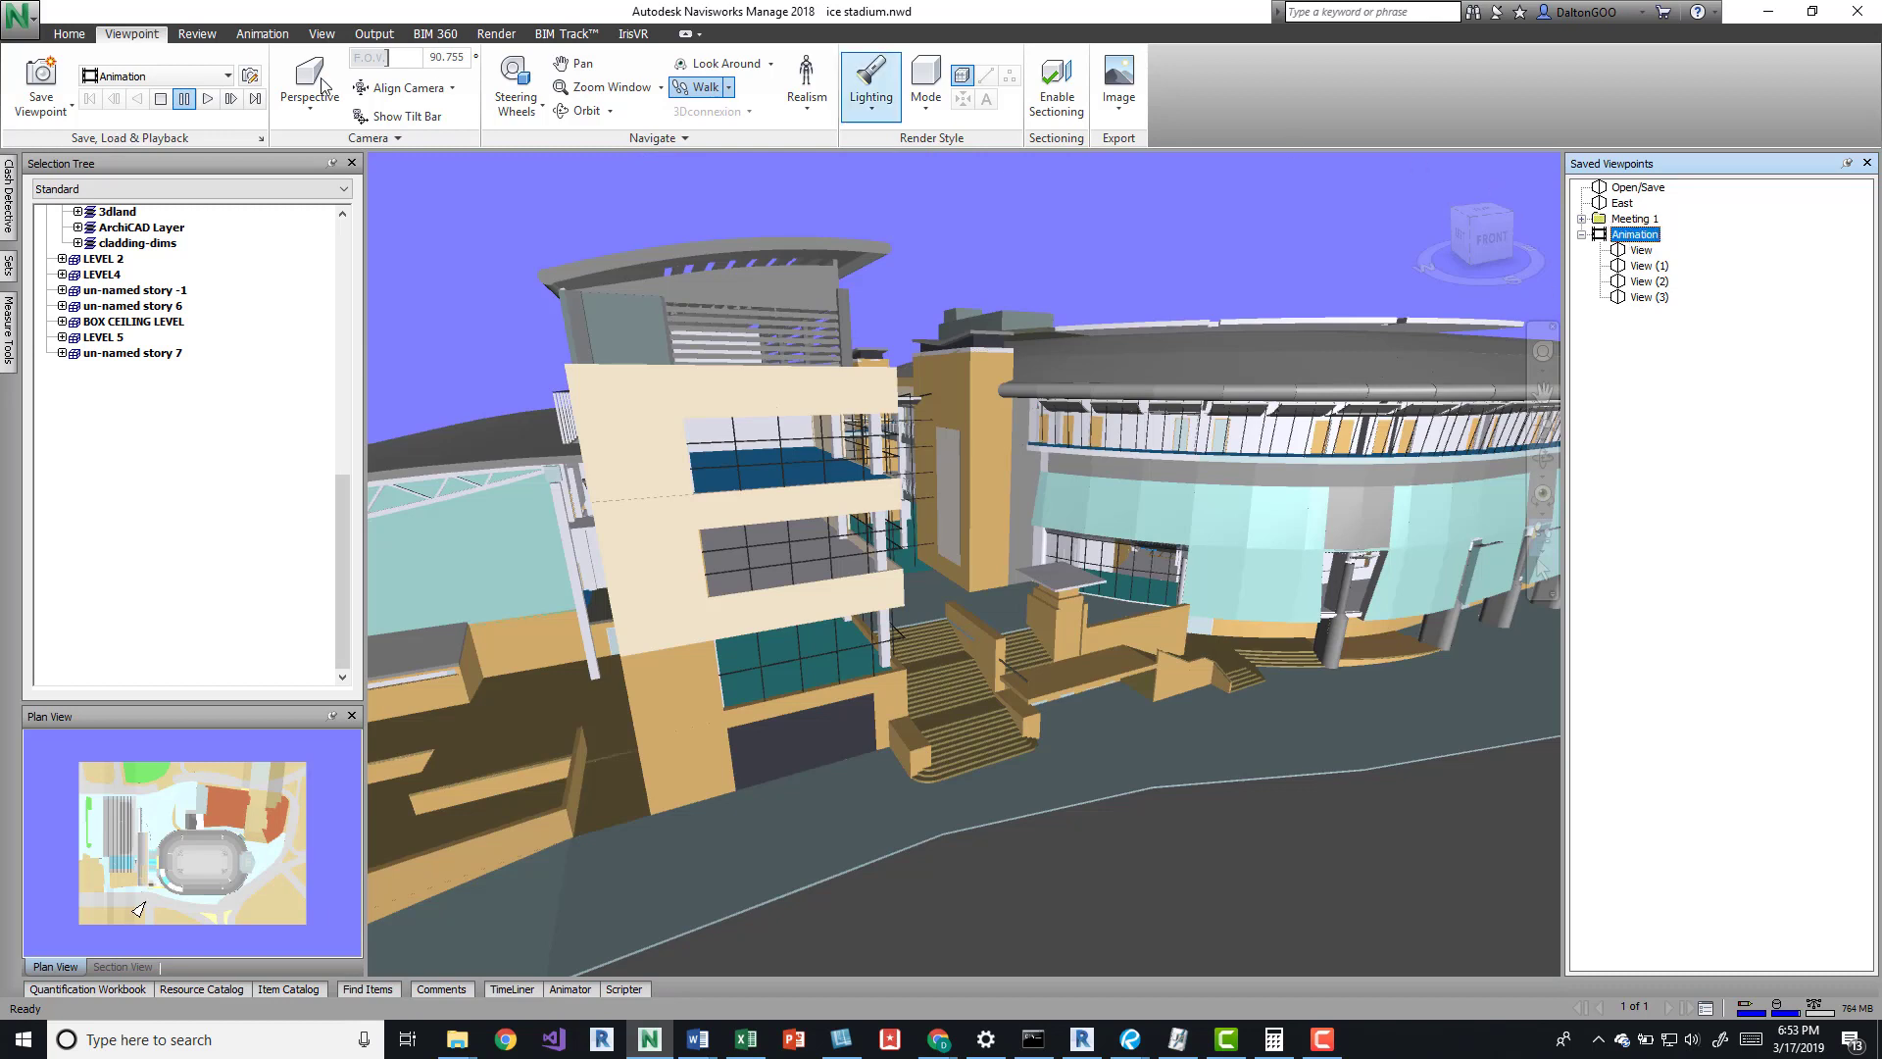
Choose Animation as the current saved viewpoint item and play it
click(178, 77)
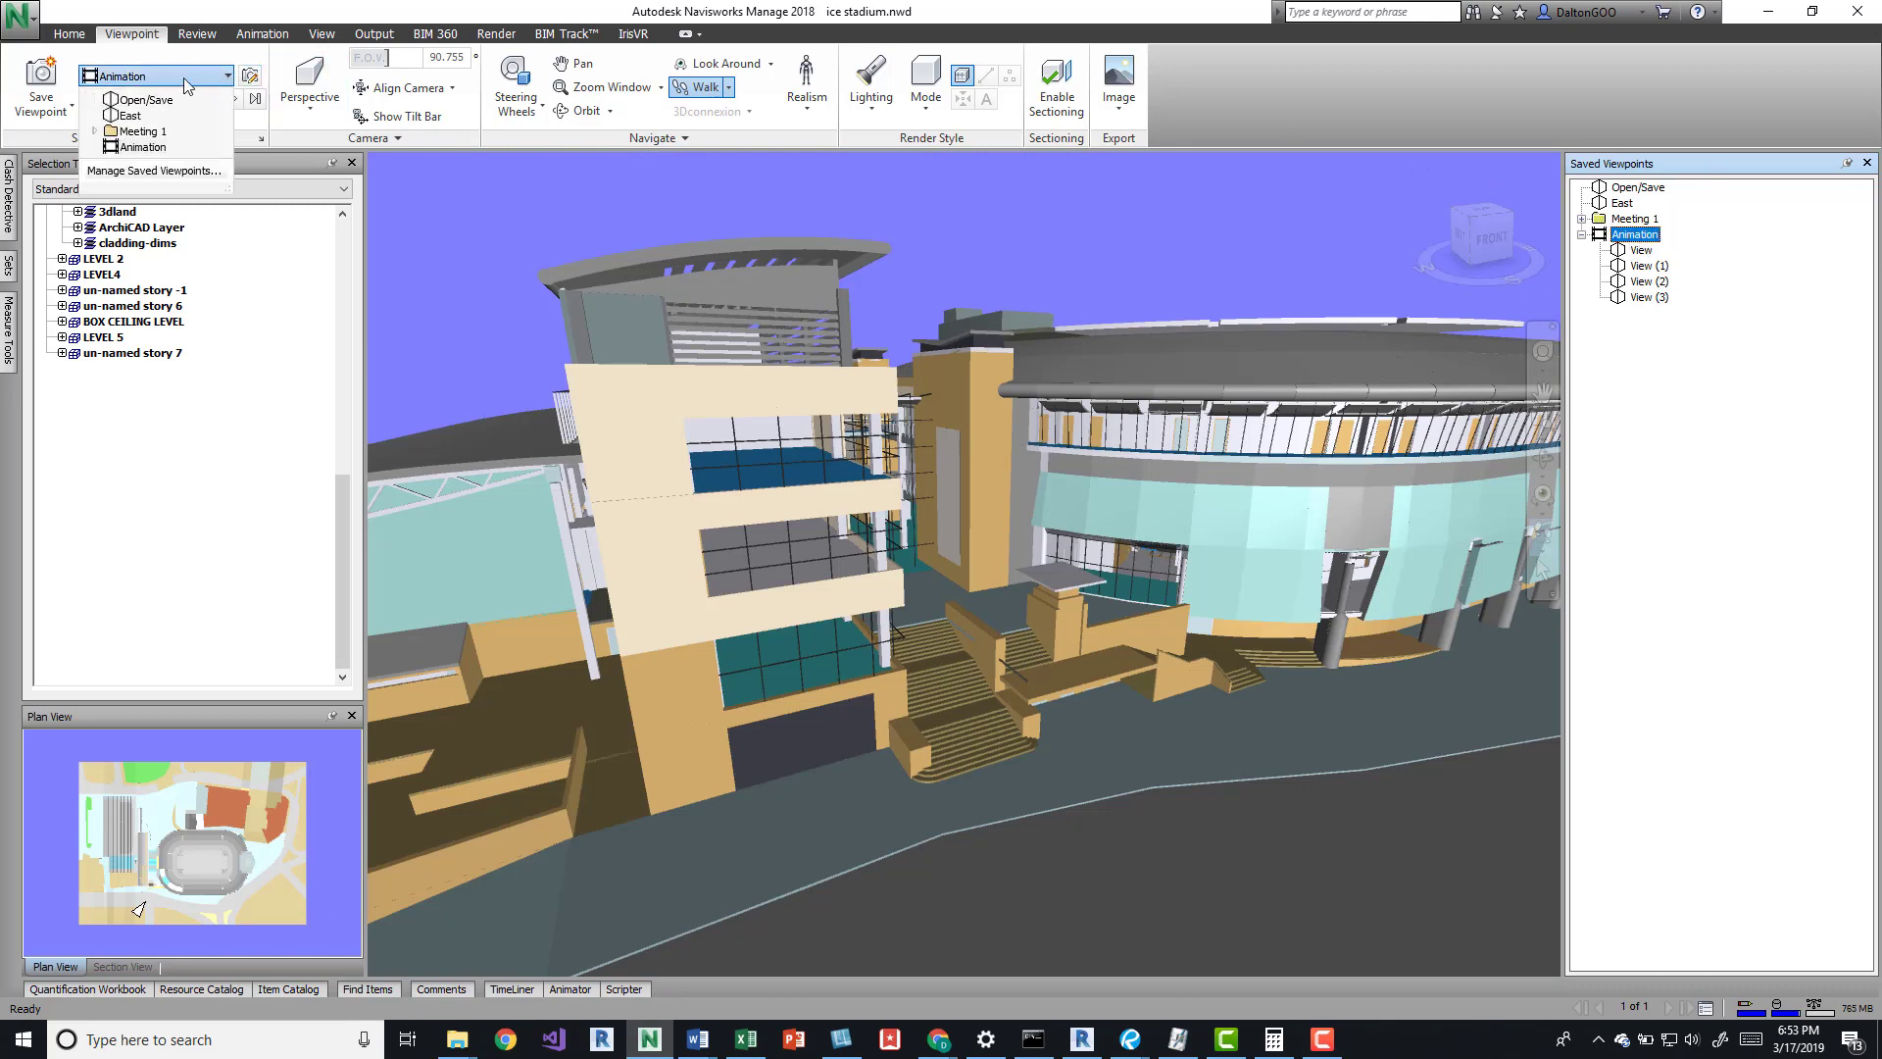
click(157, 146)
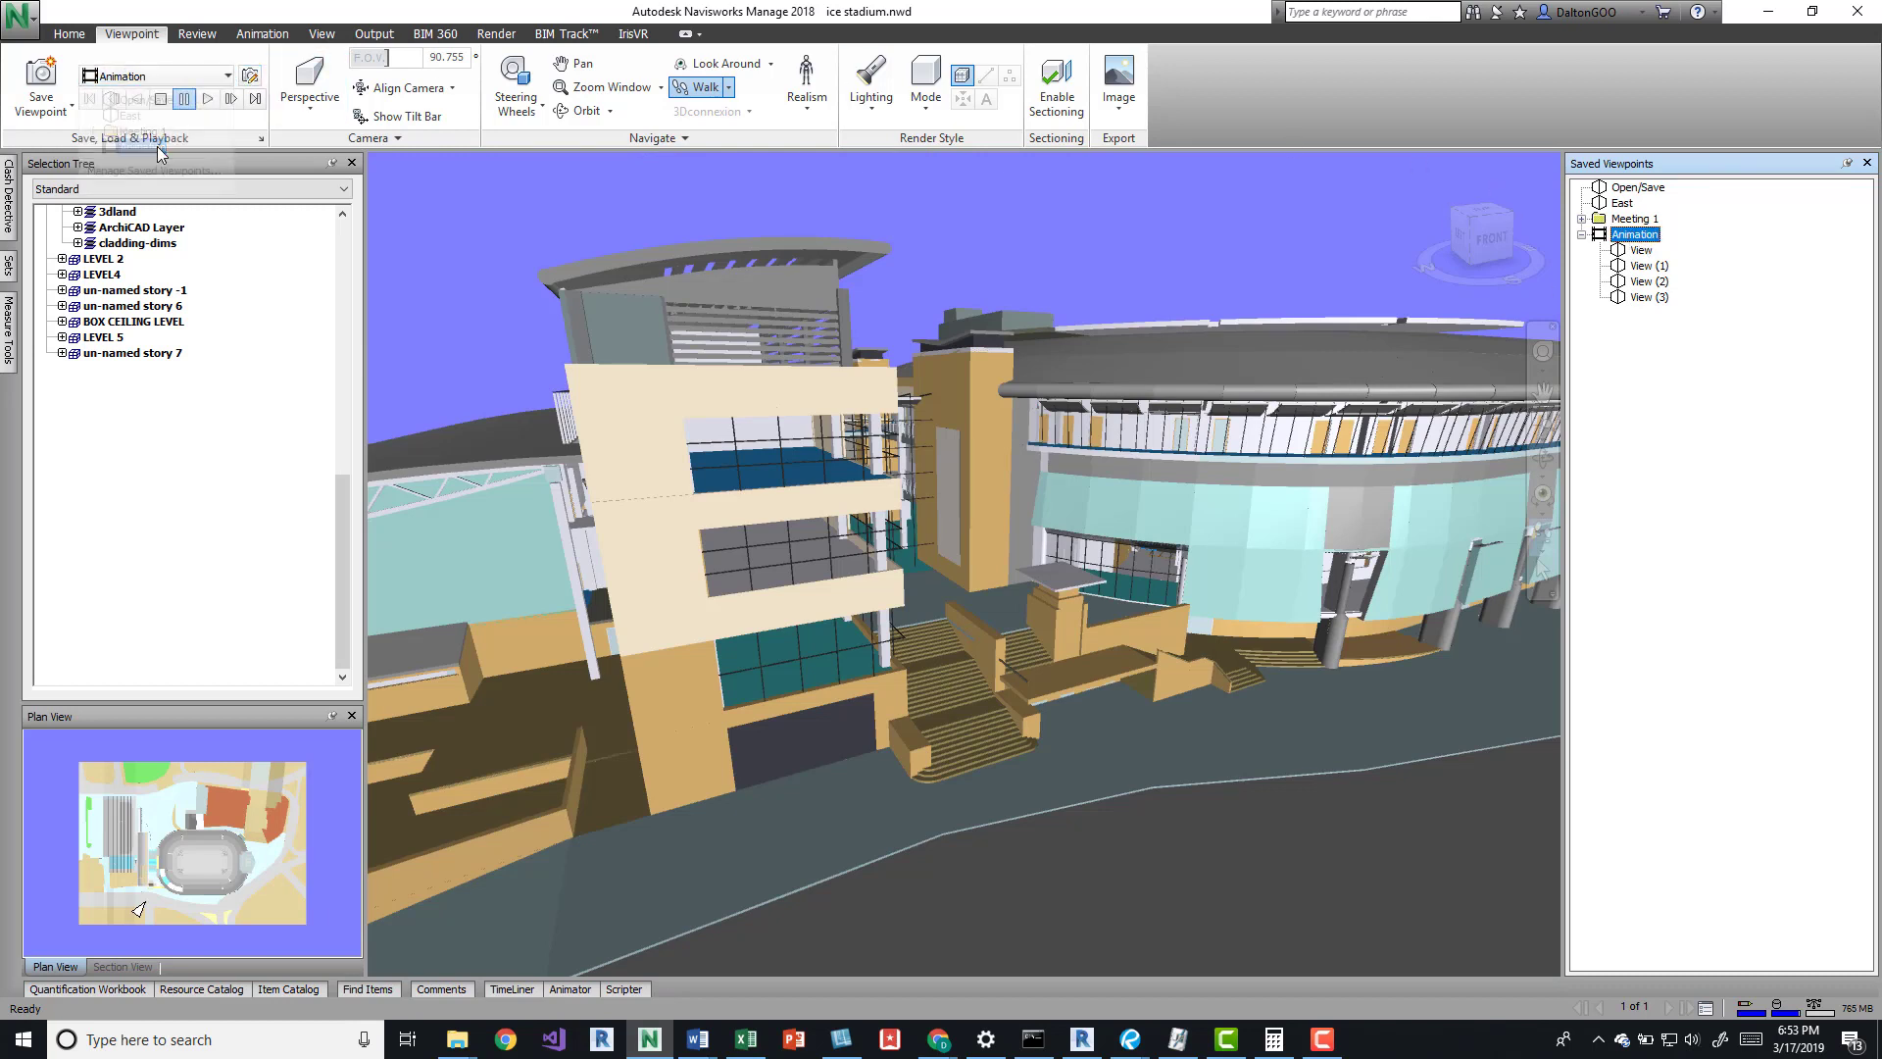
click(208, 99)
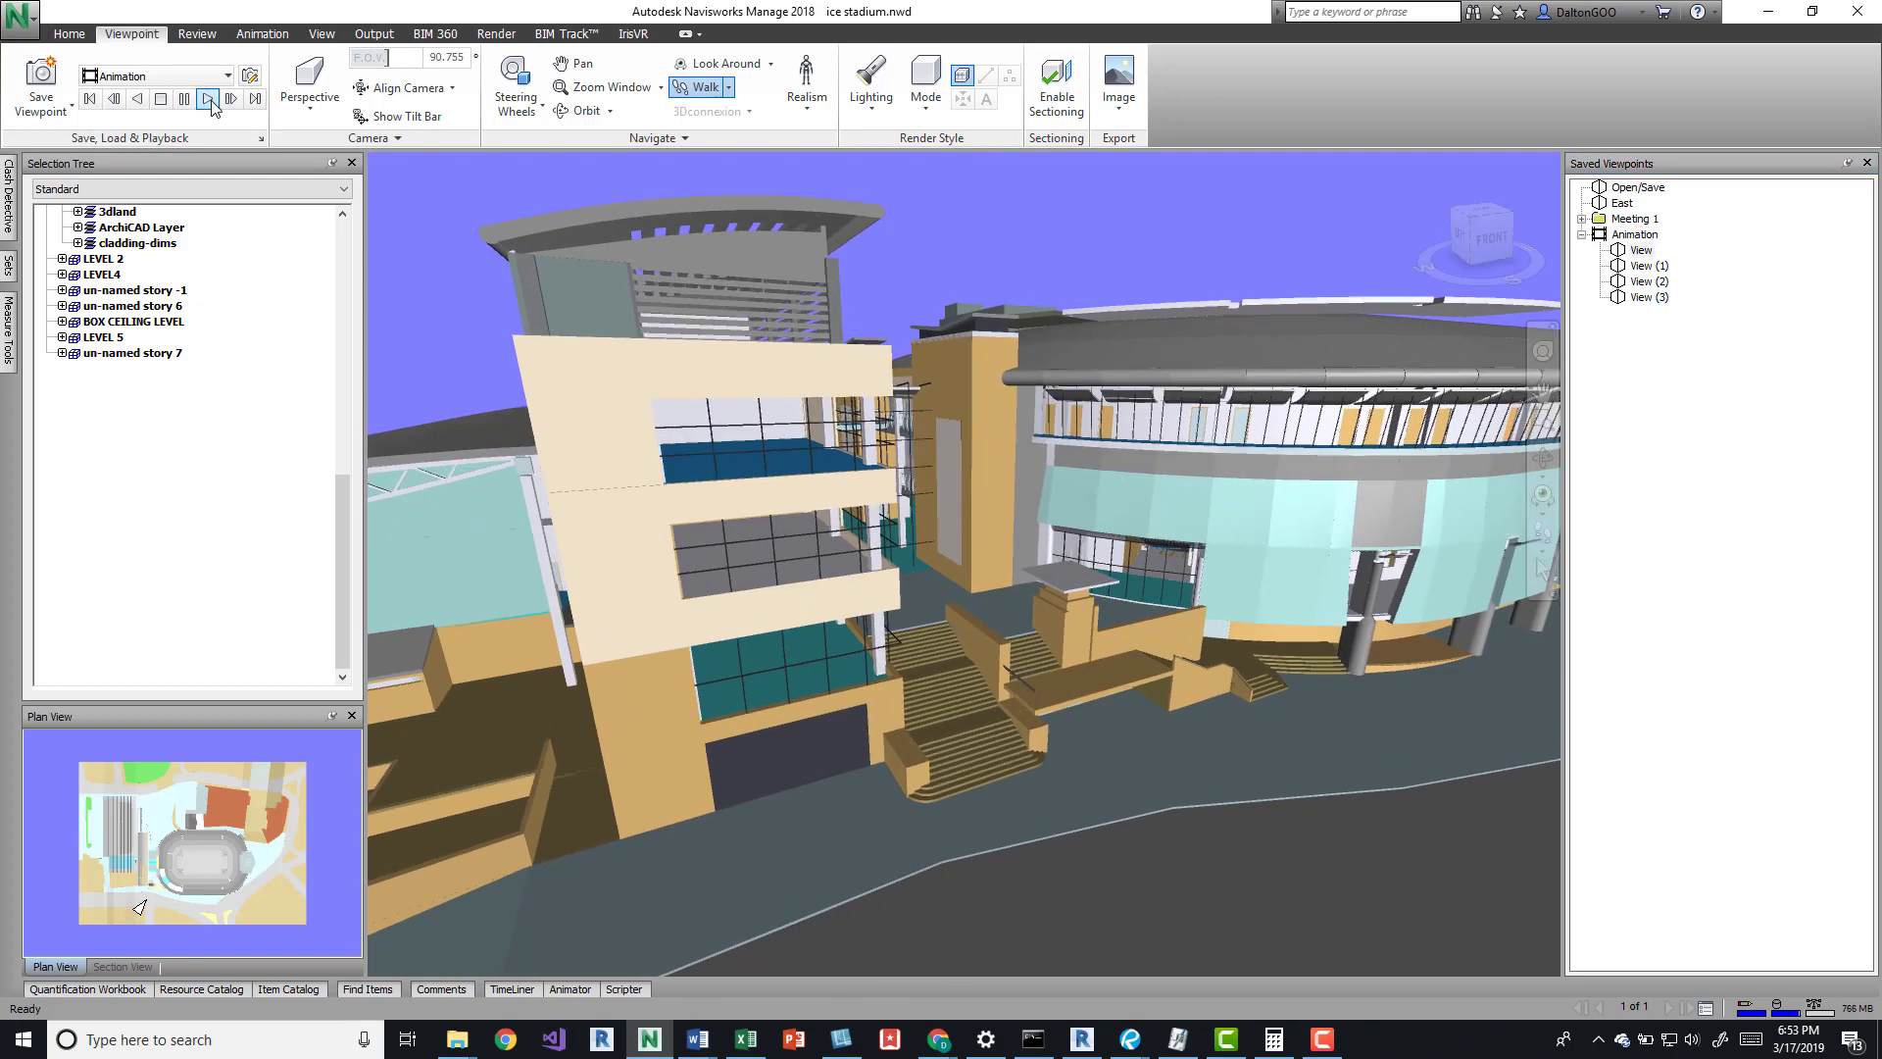
Stop the animation playback and set the linear speed of Animation's first viewpoint, View, to 24 ft 6 in per second
click(161, 99)
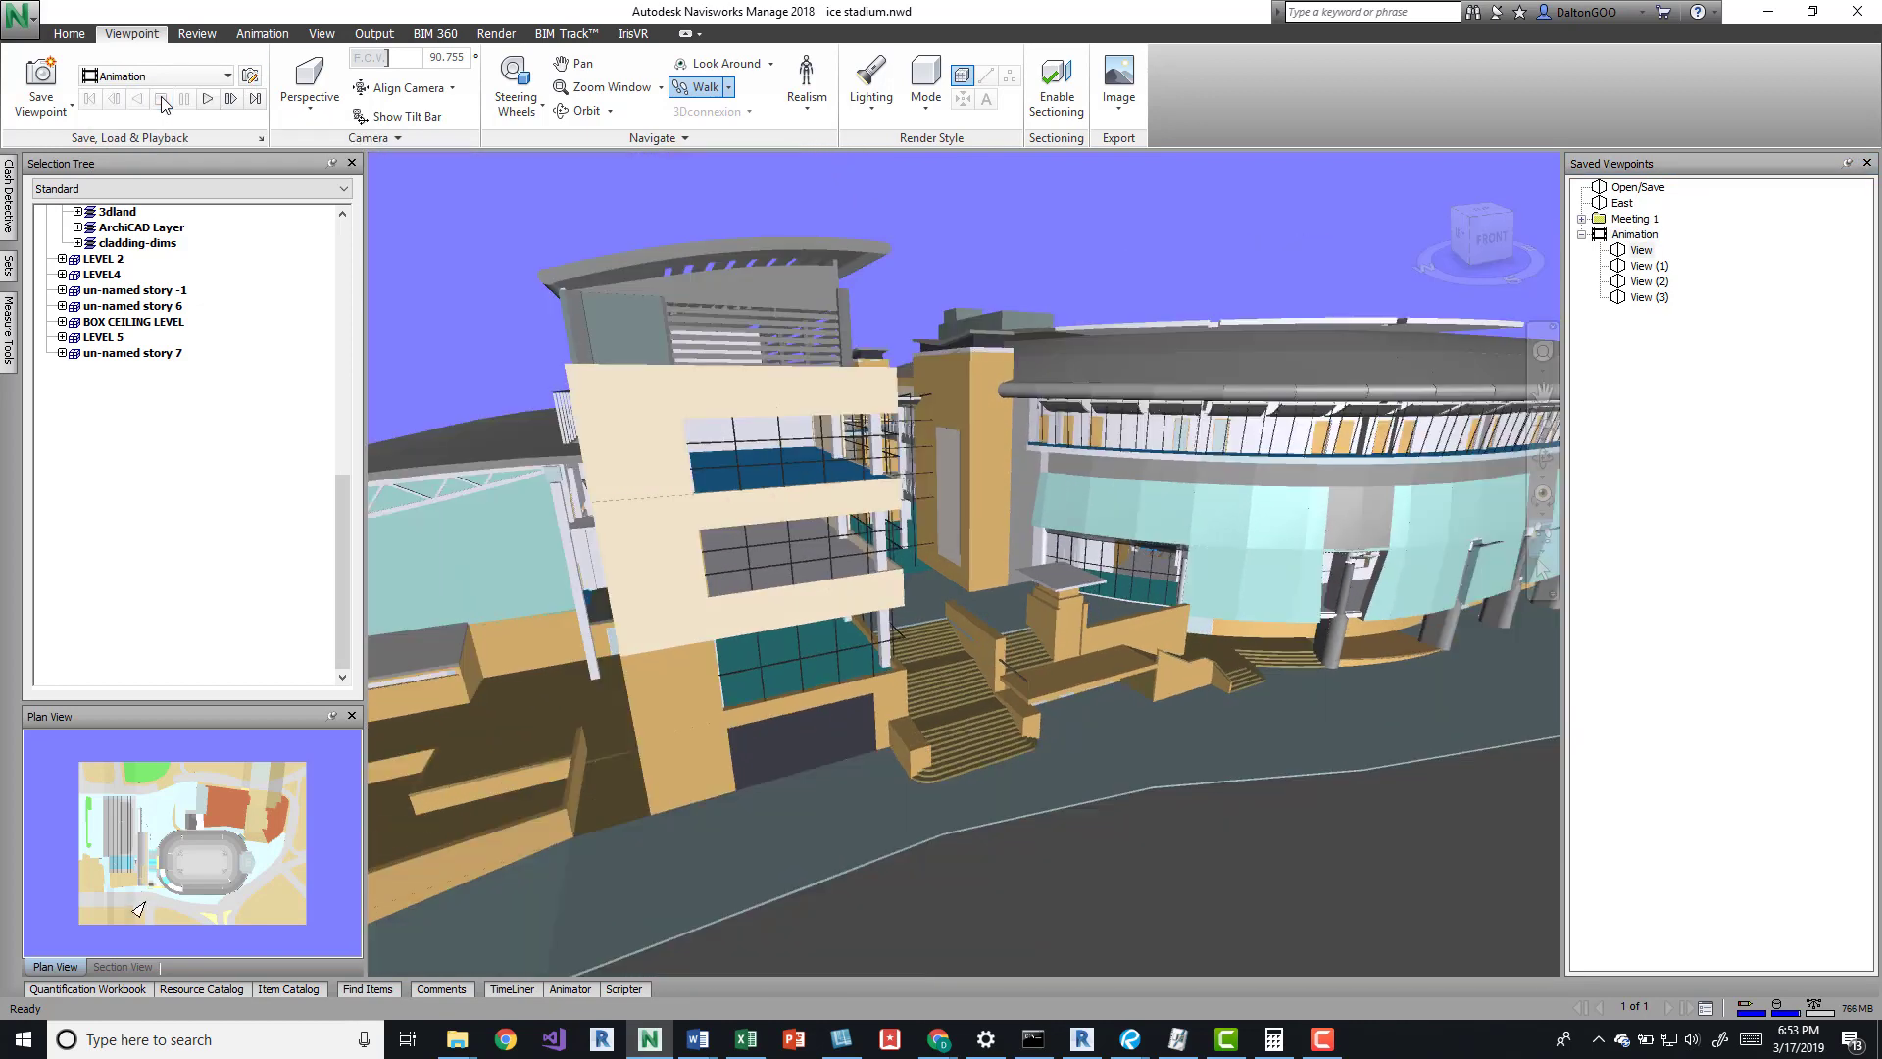
right_click(1640, 250)
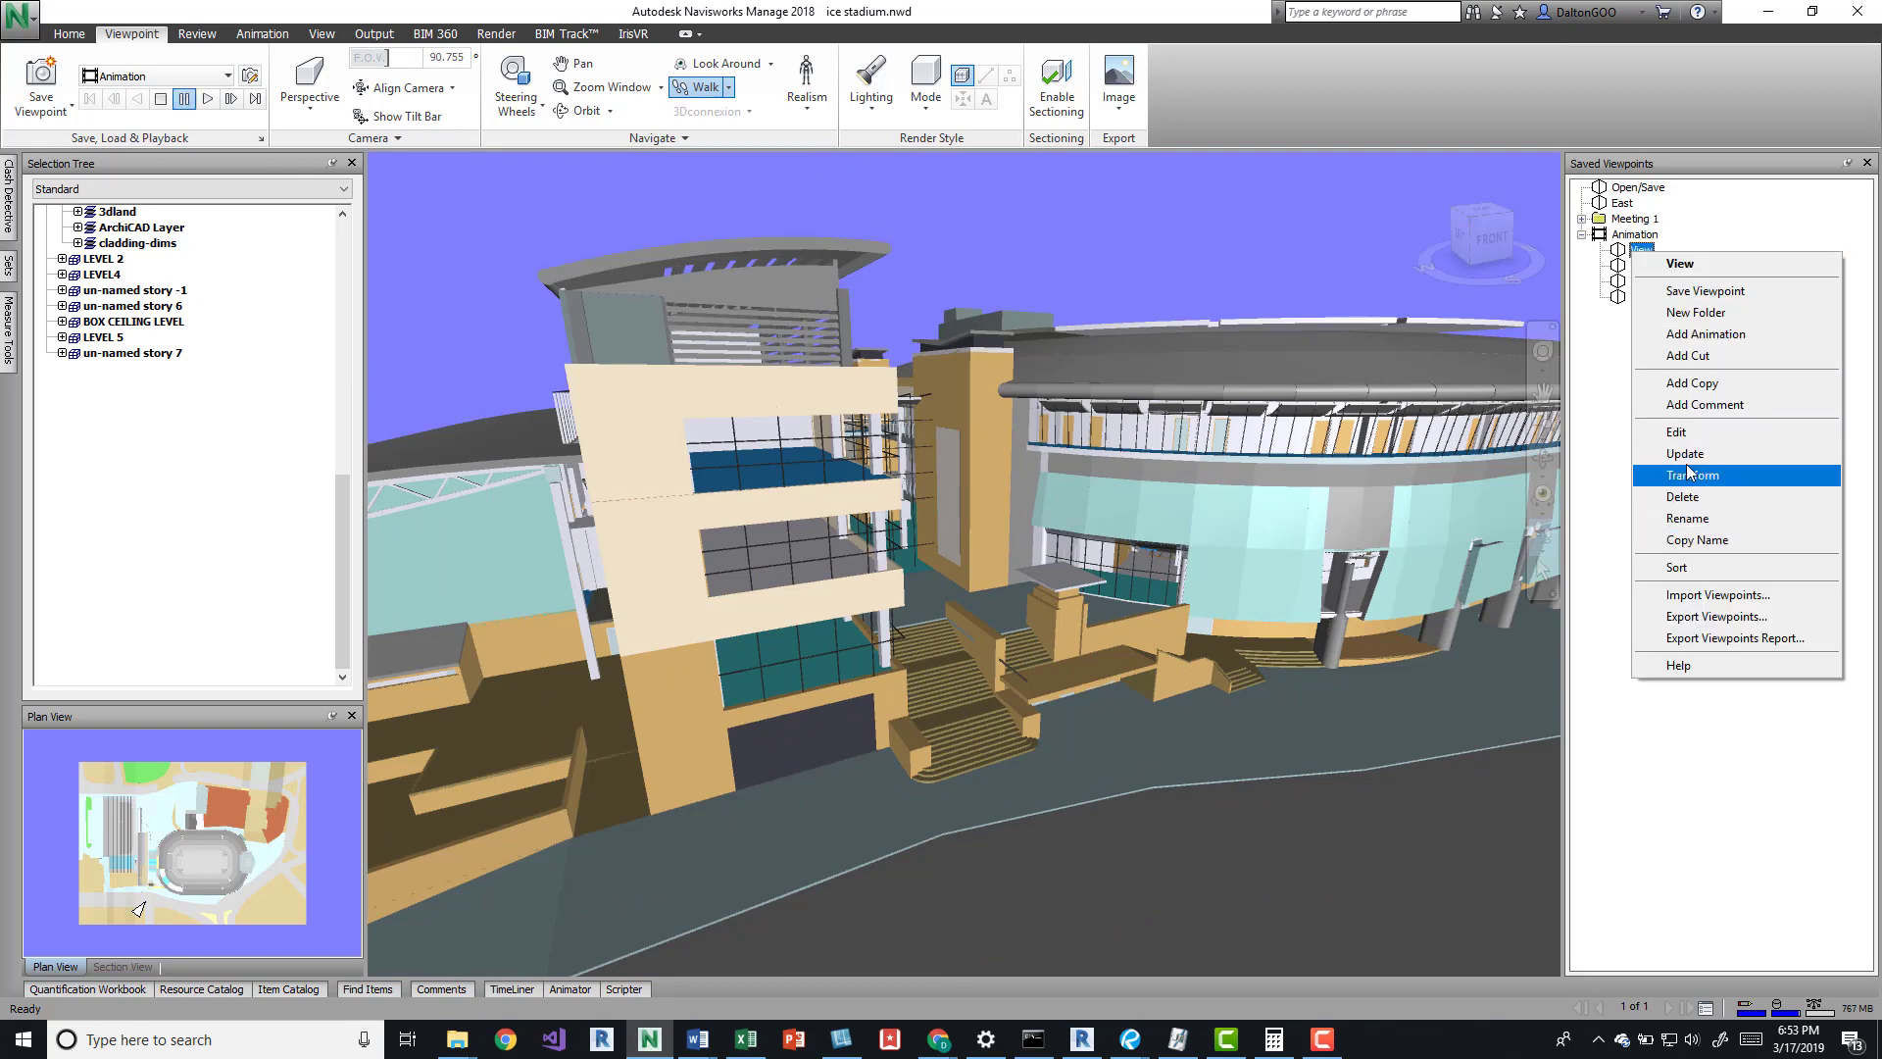
click(1678, 431)
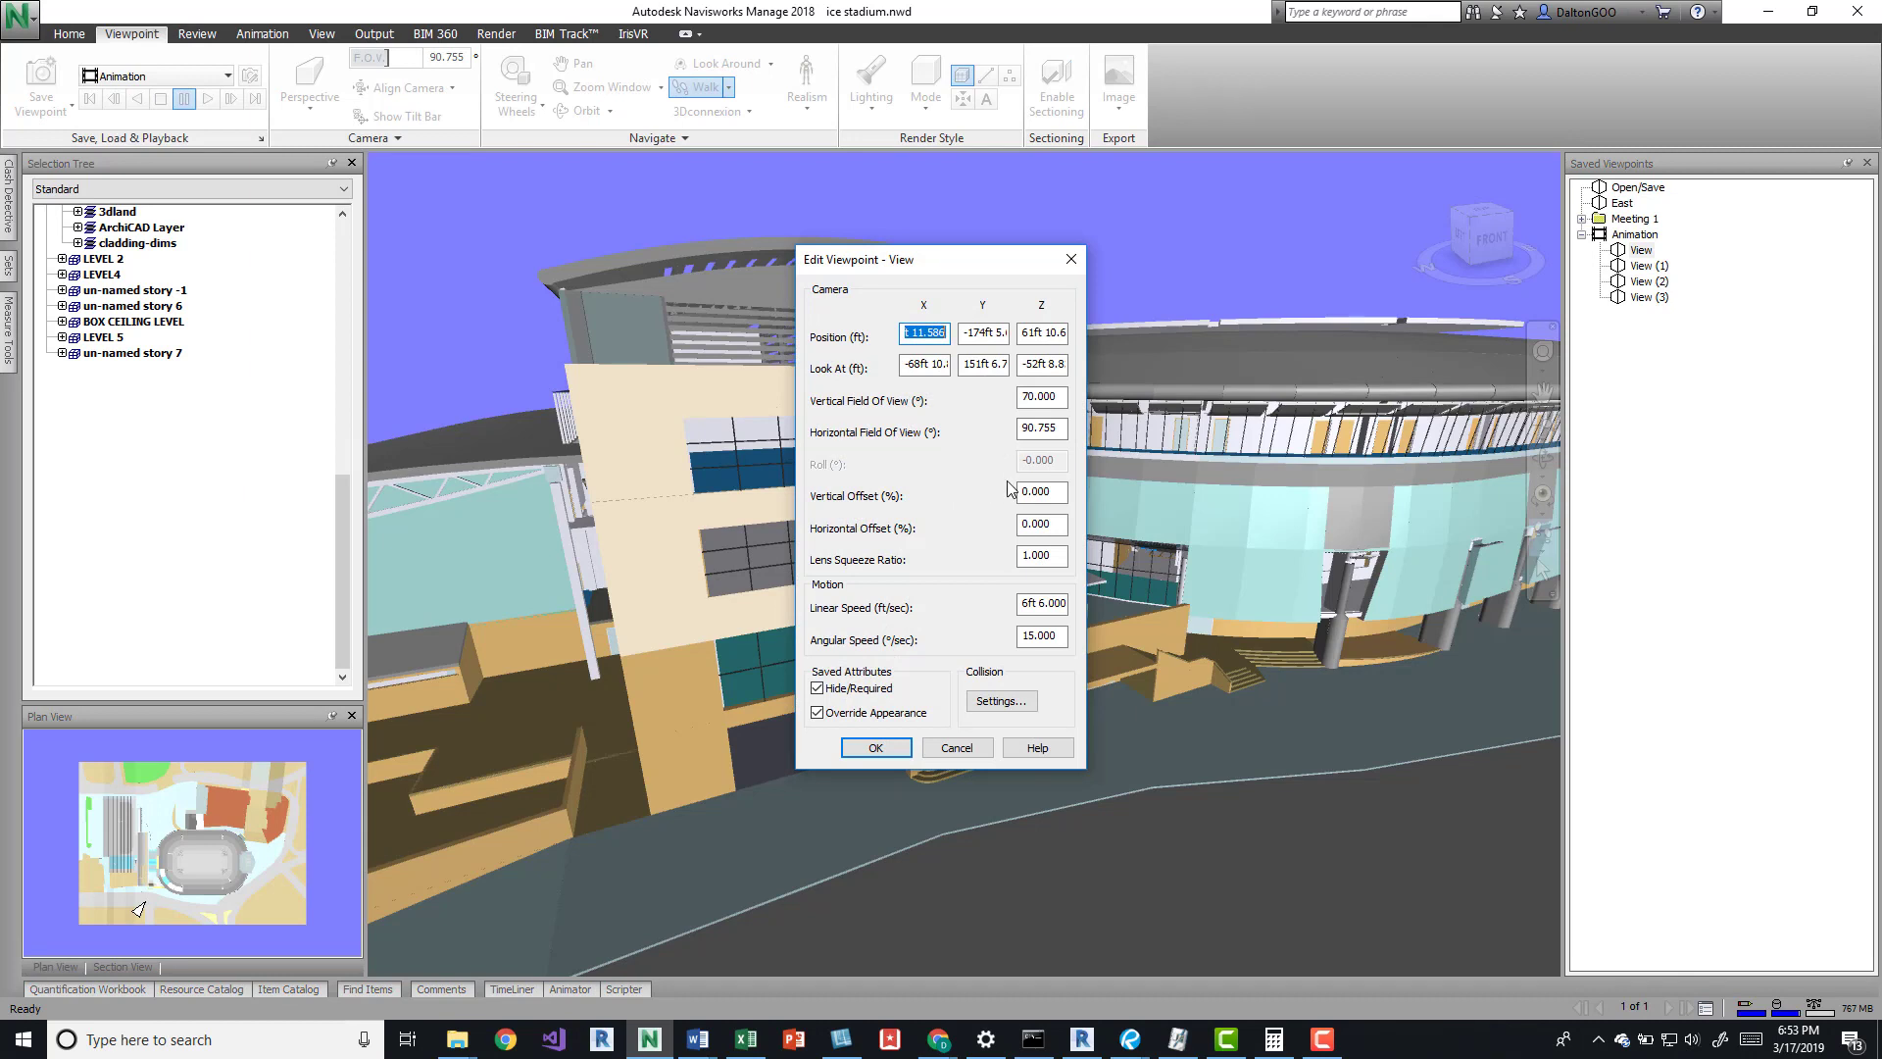
click(1048, 605)
click(1023, 603)
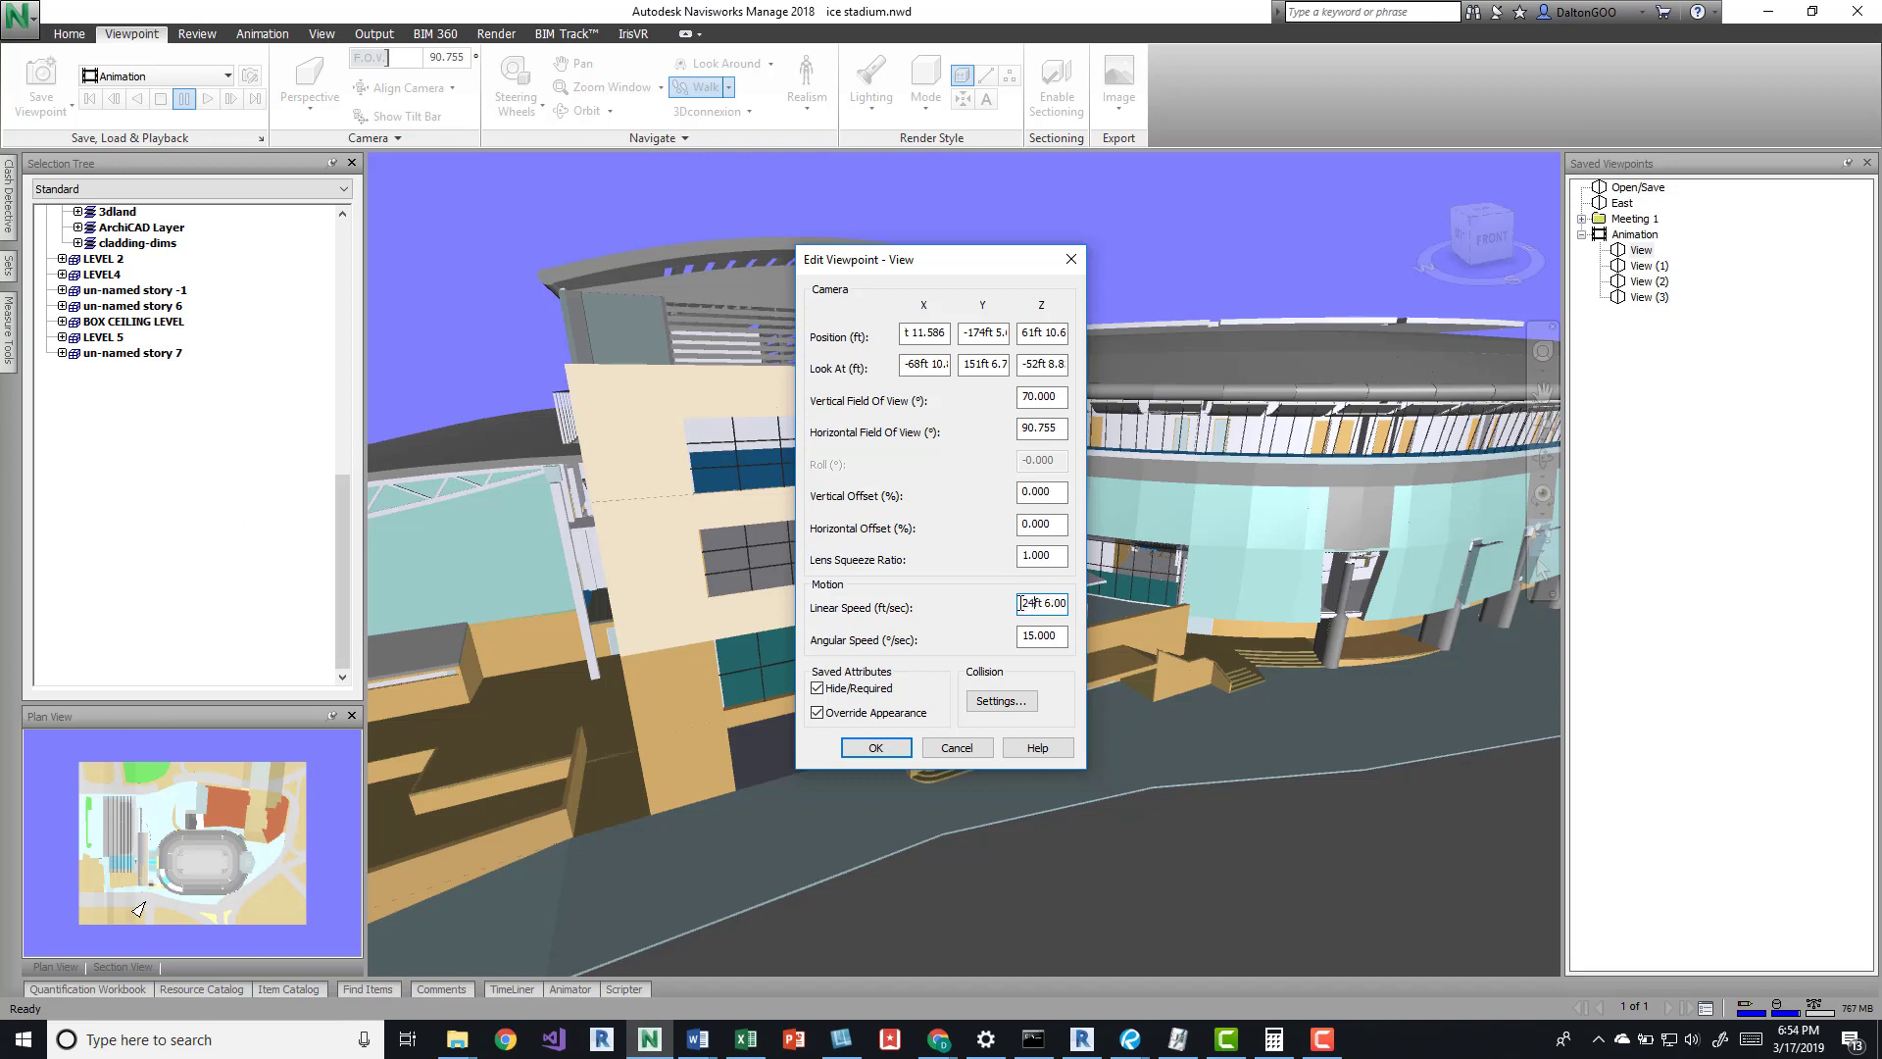
click(875, 747)
Set the linear speed of View (1) in Animation to 24 ft 6 in per second
click(1649, 266)
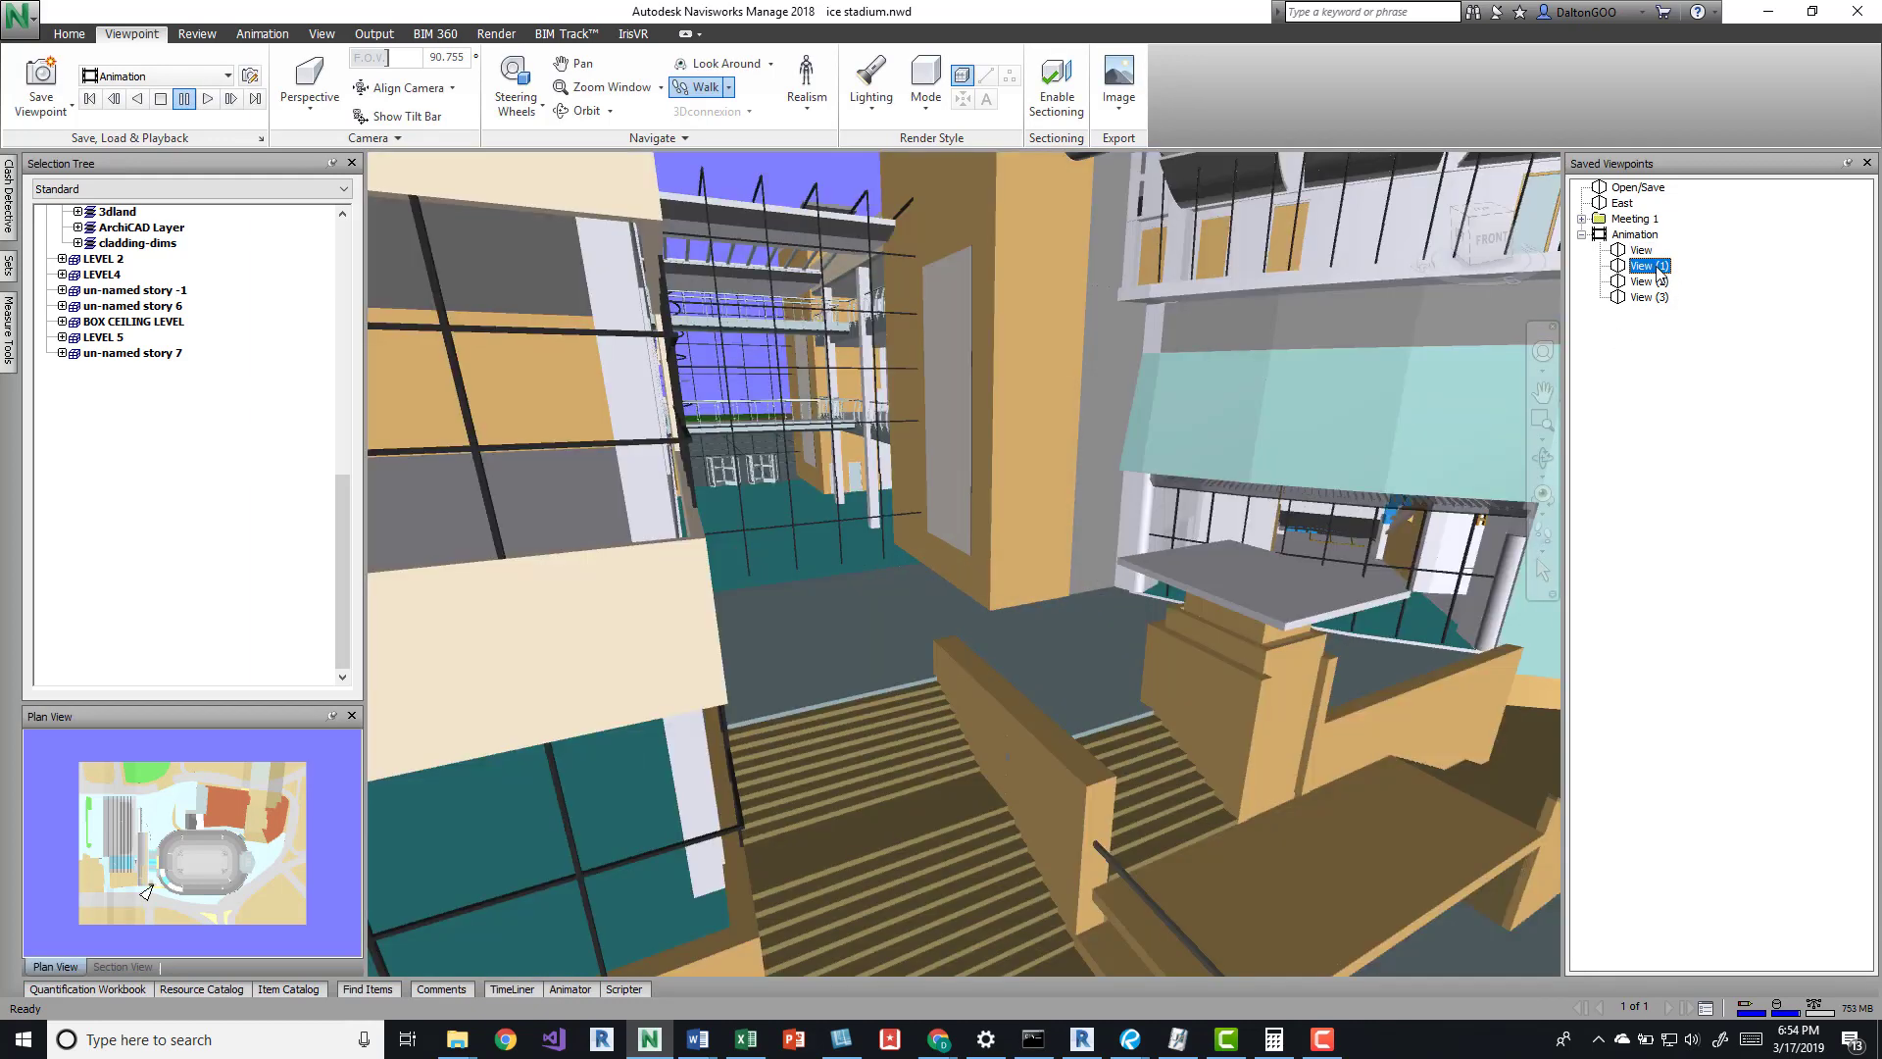
right_click(1659, 275)
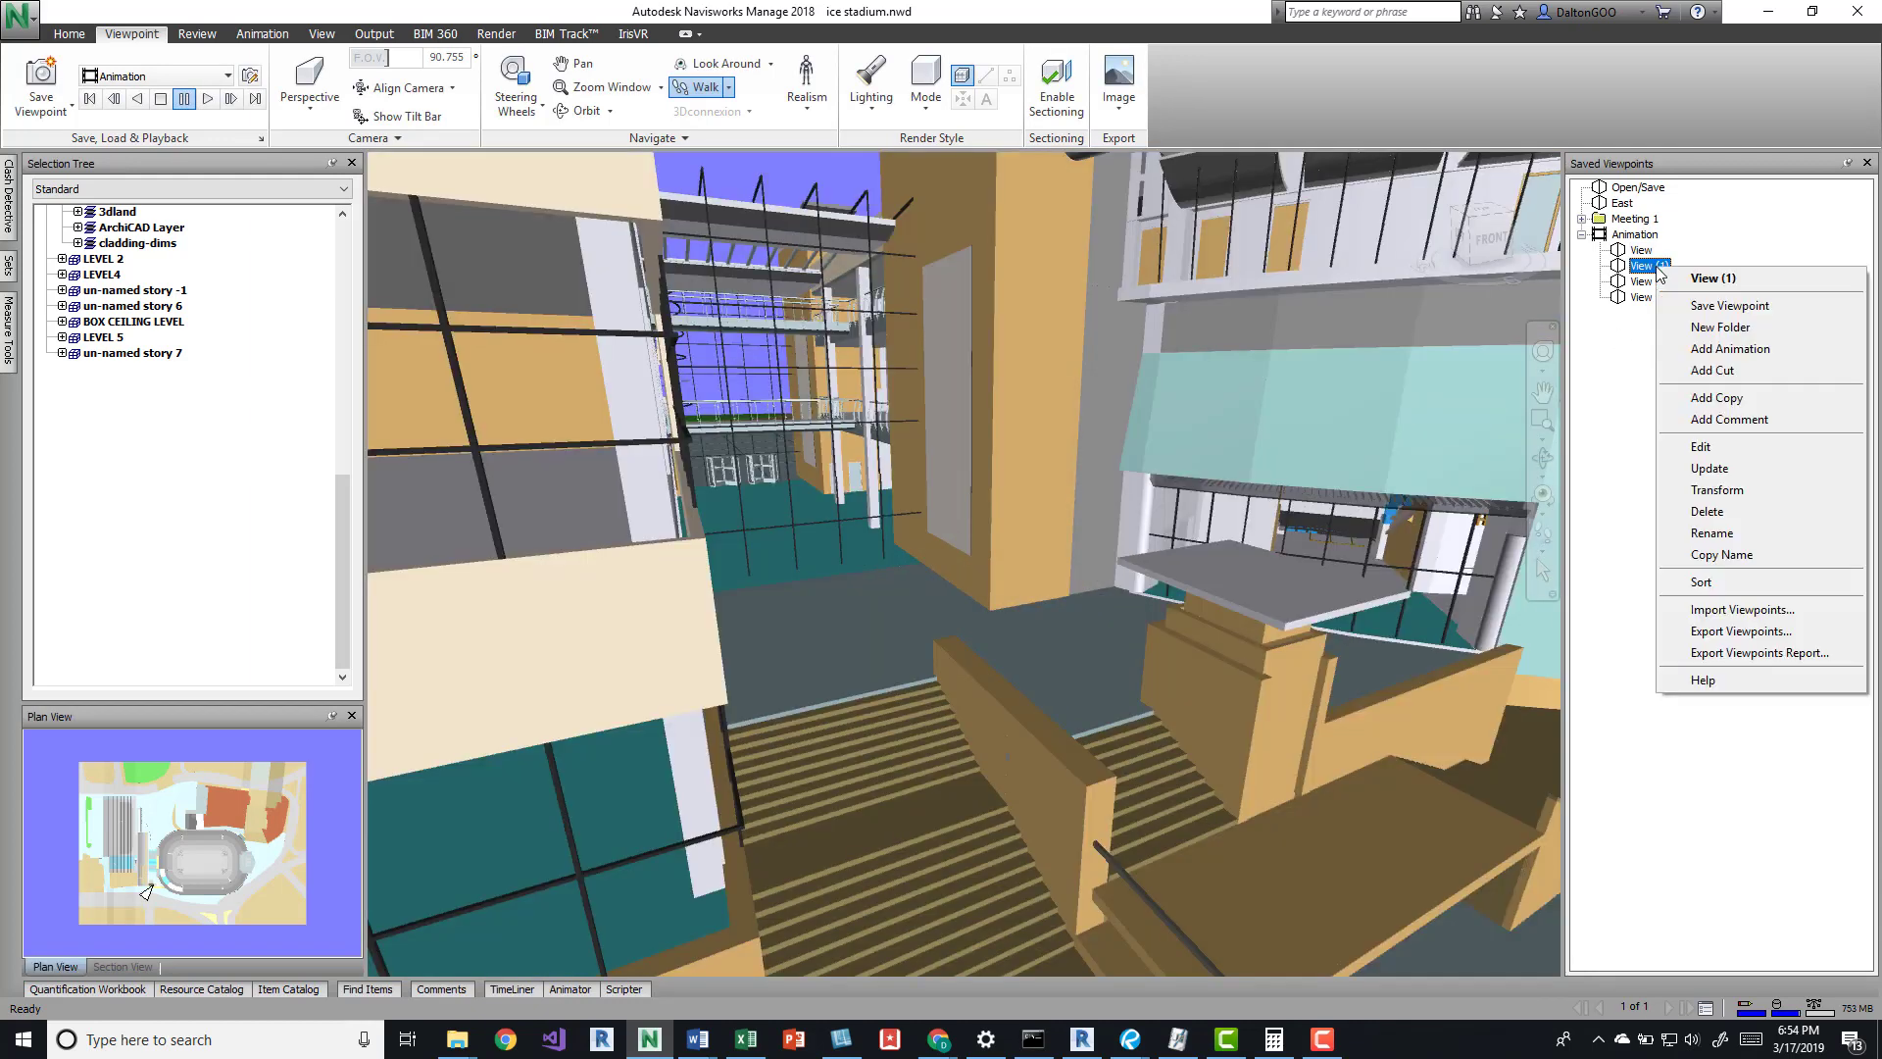
click(1679, 455)
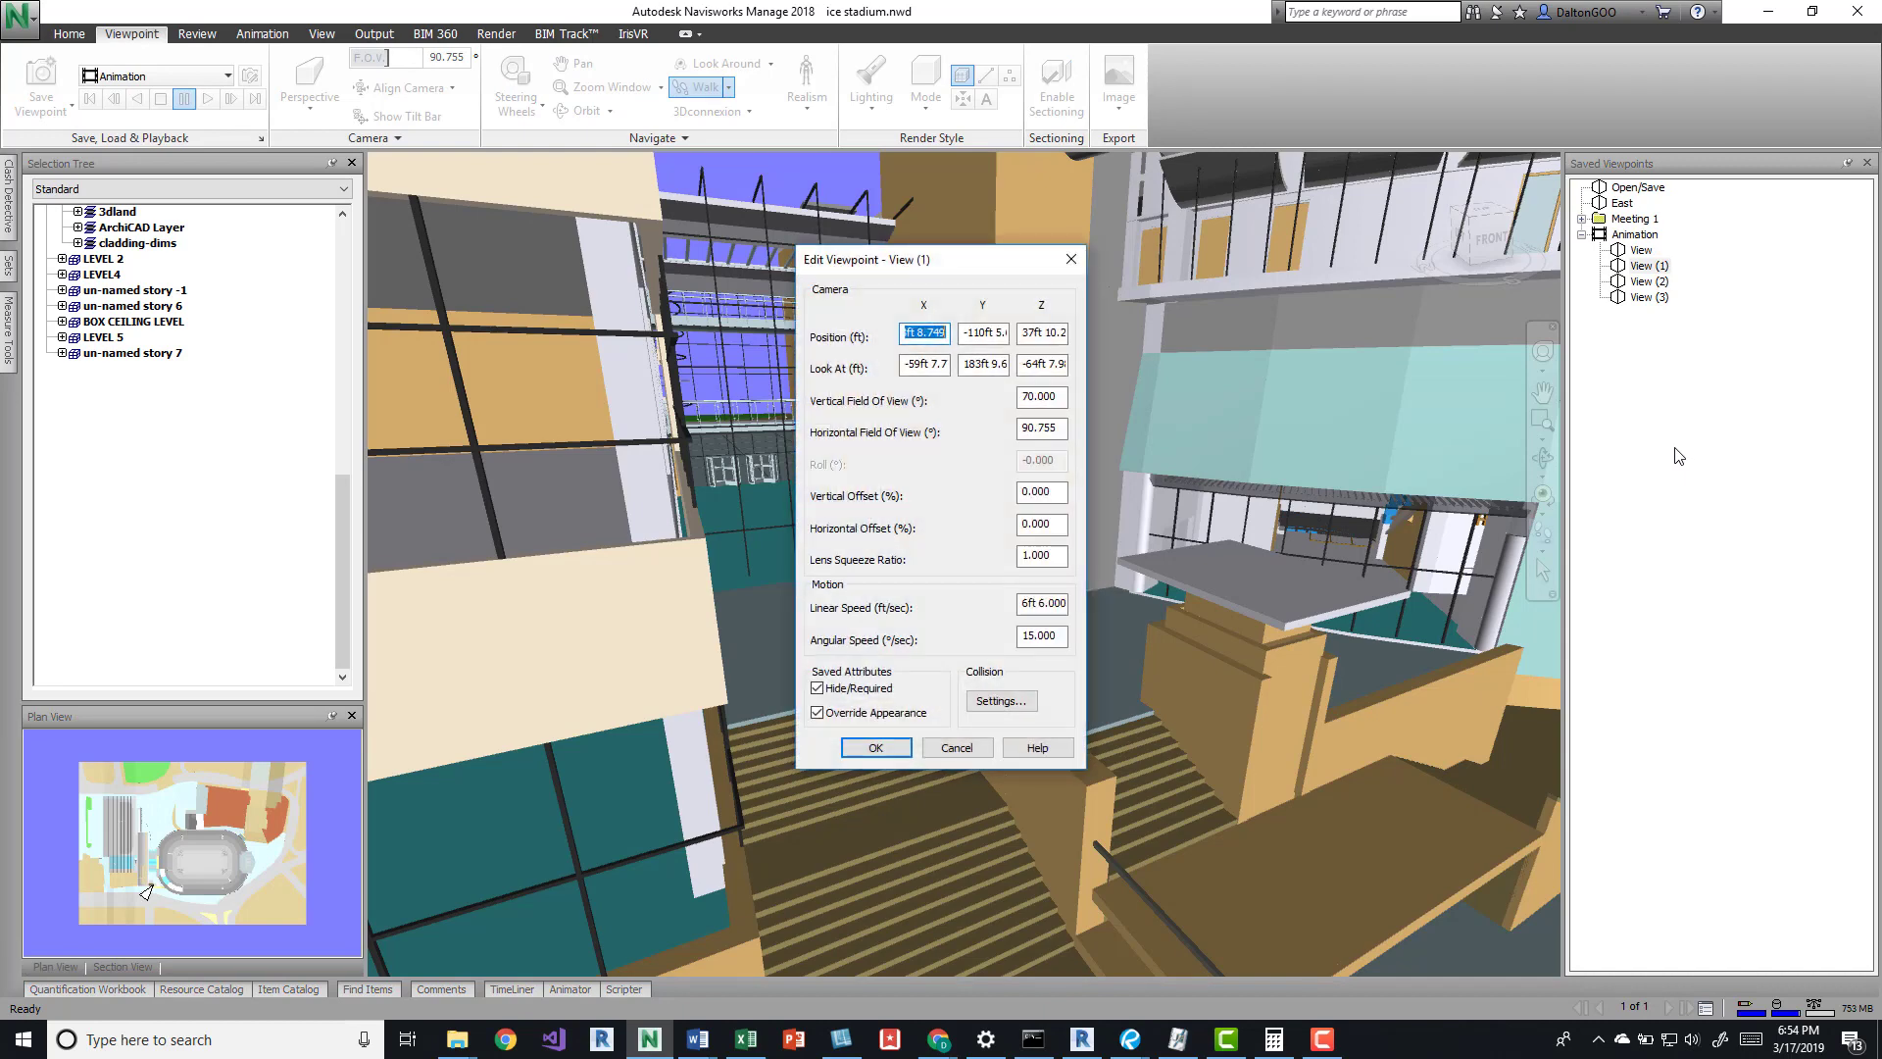
click(1025, 603)
text(24)
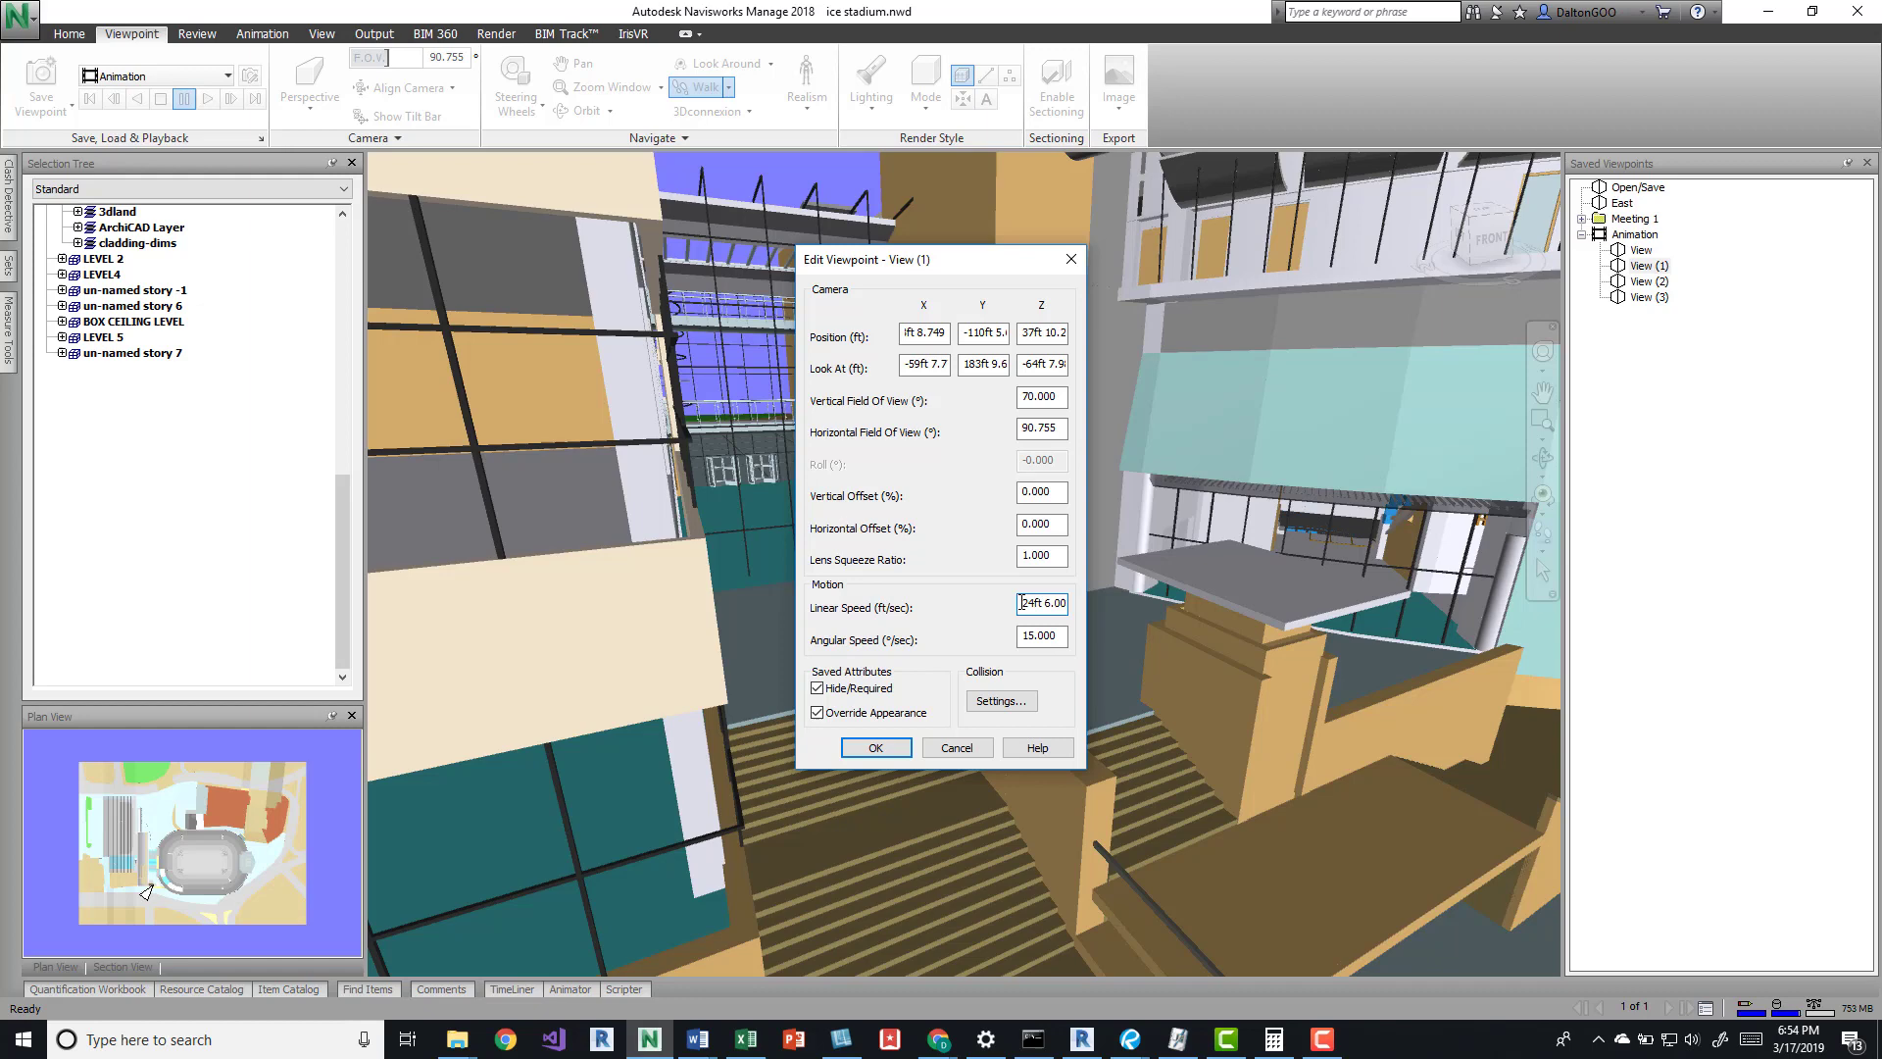
click(875, 747)
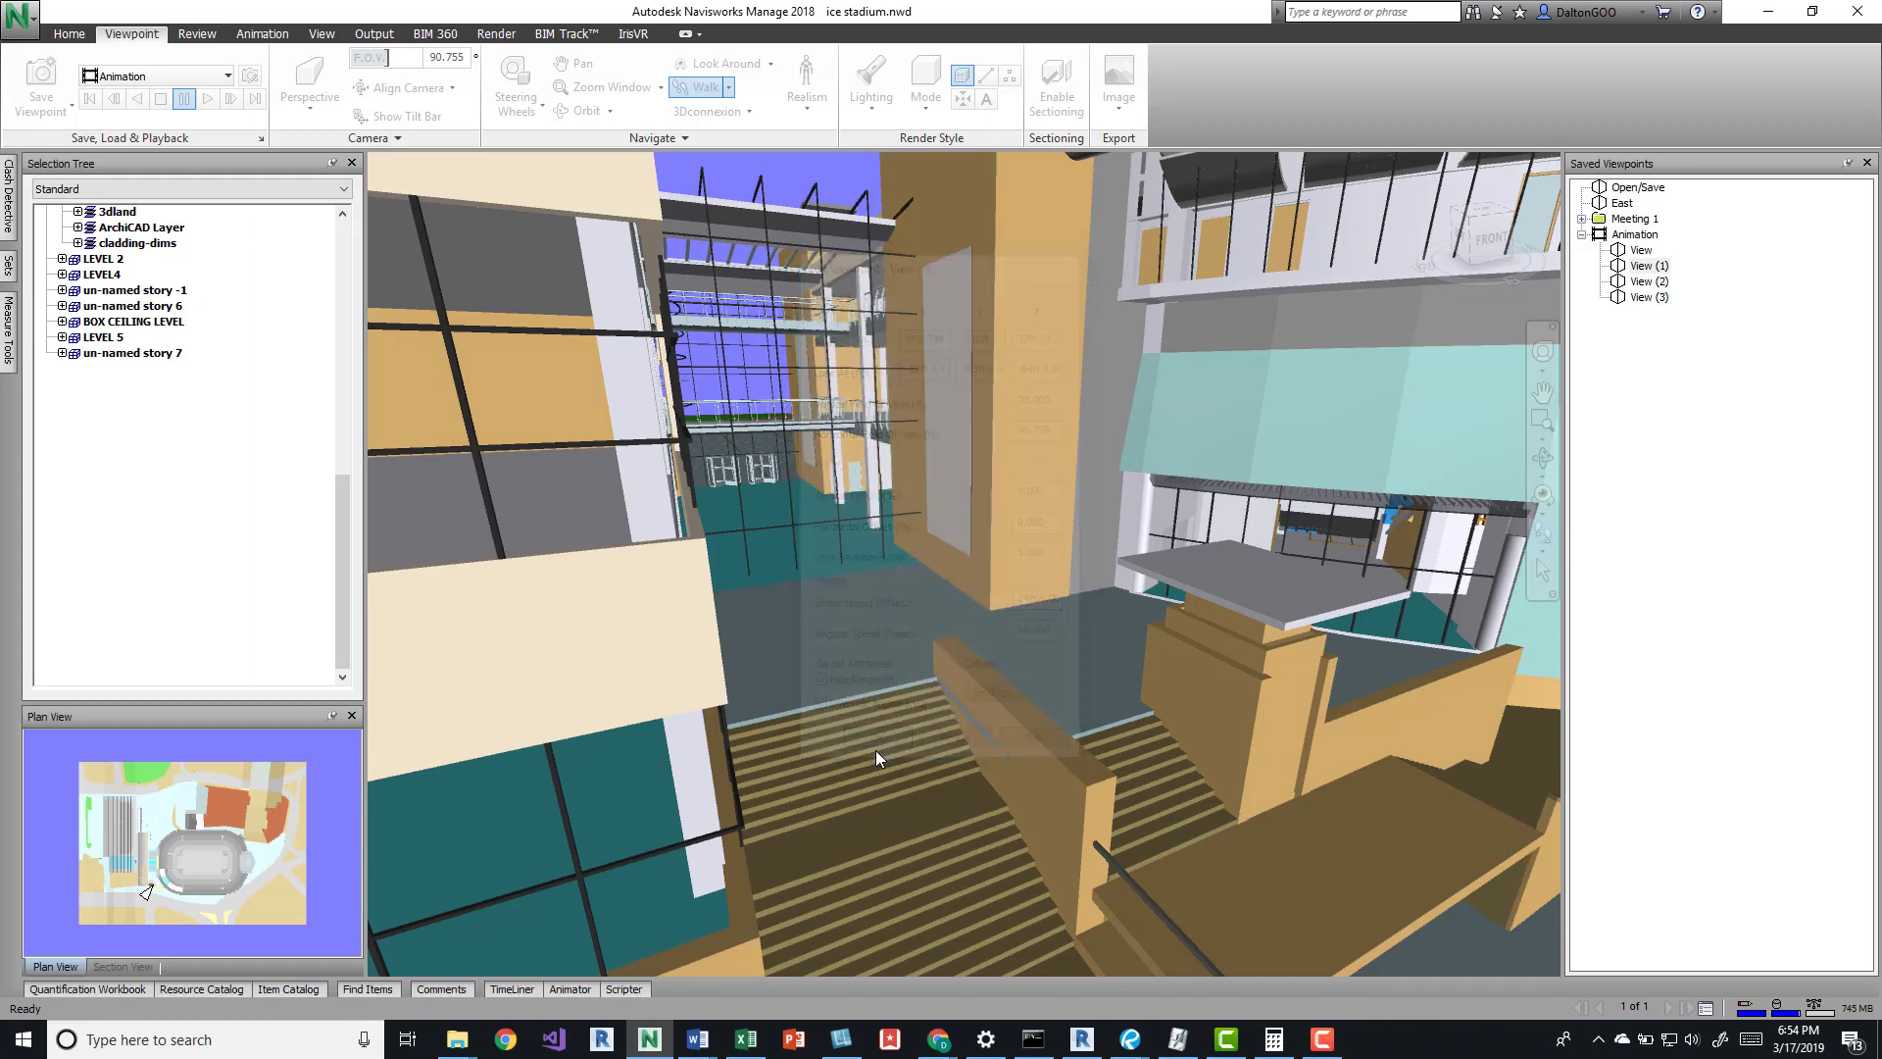
Check which viewpoint settings can be edited for View and View (1) together, leaving them as they are
click(1642, 252)
right_click(1641, 257)
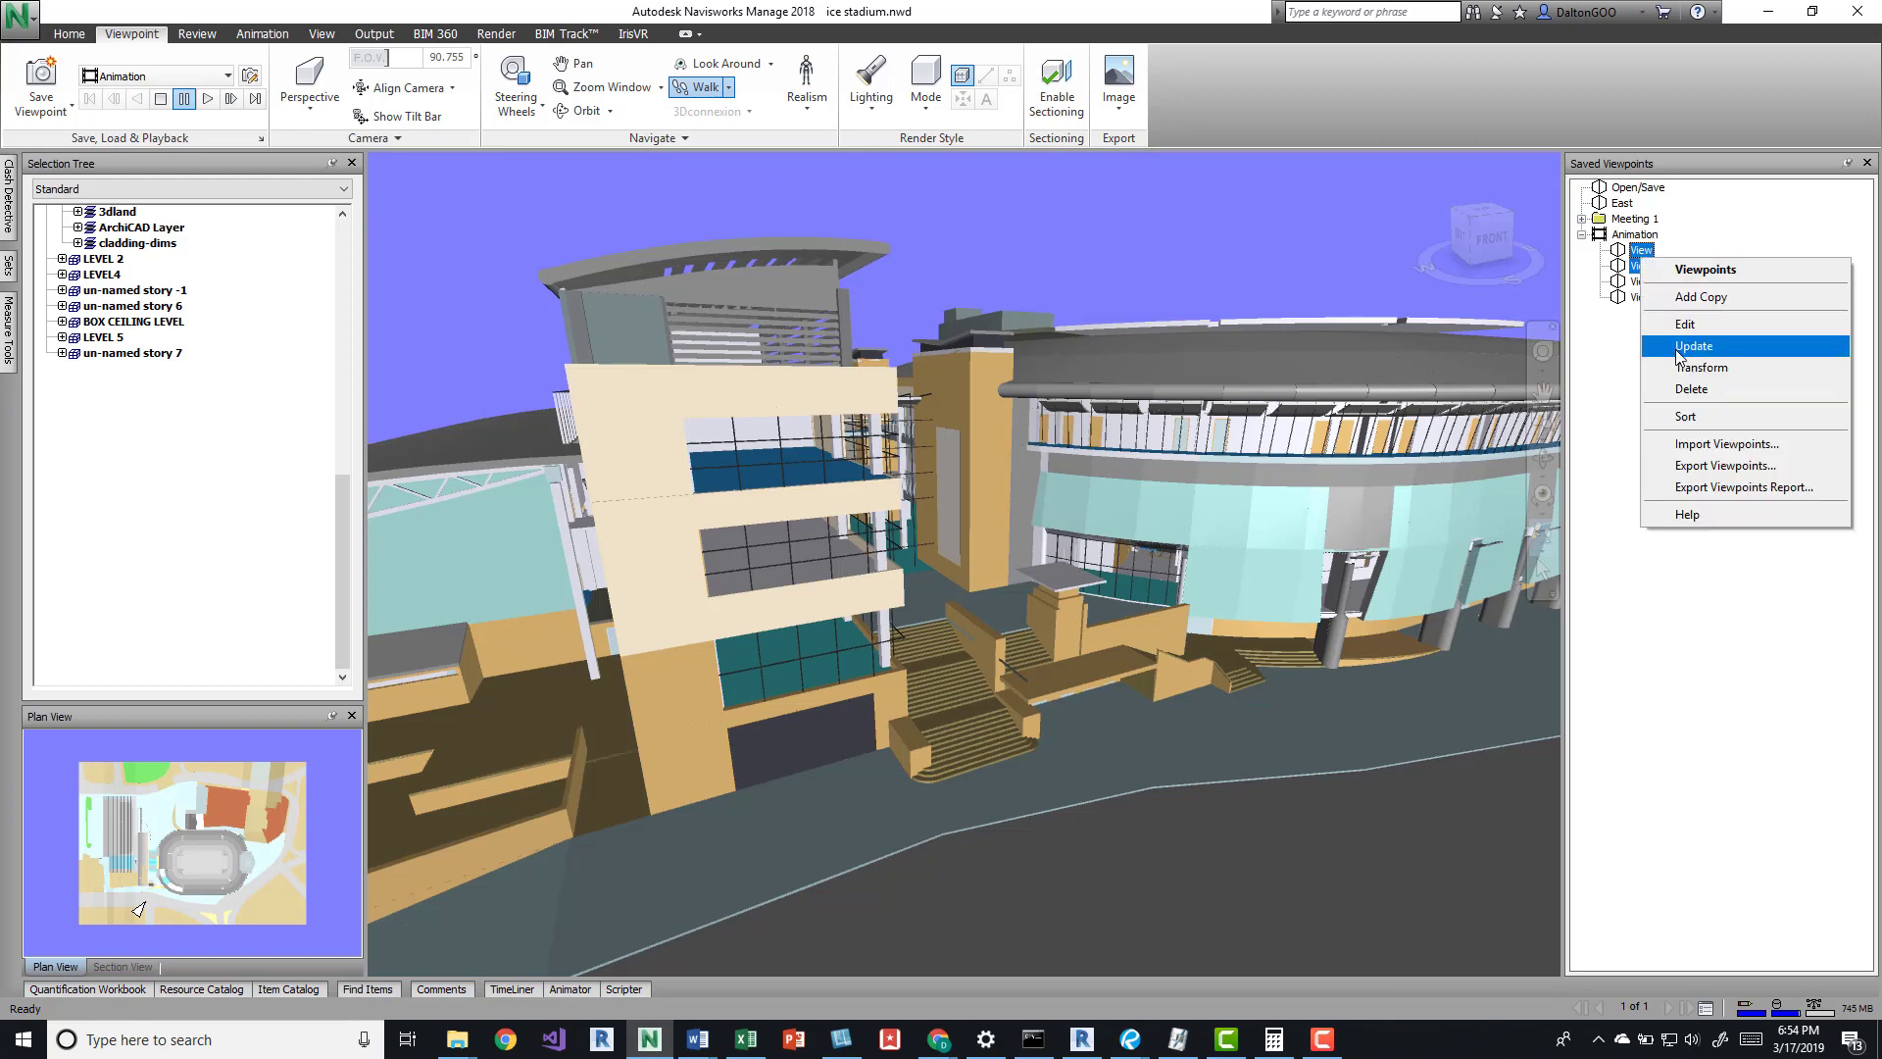
click(1684, 325)
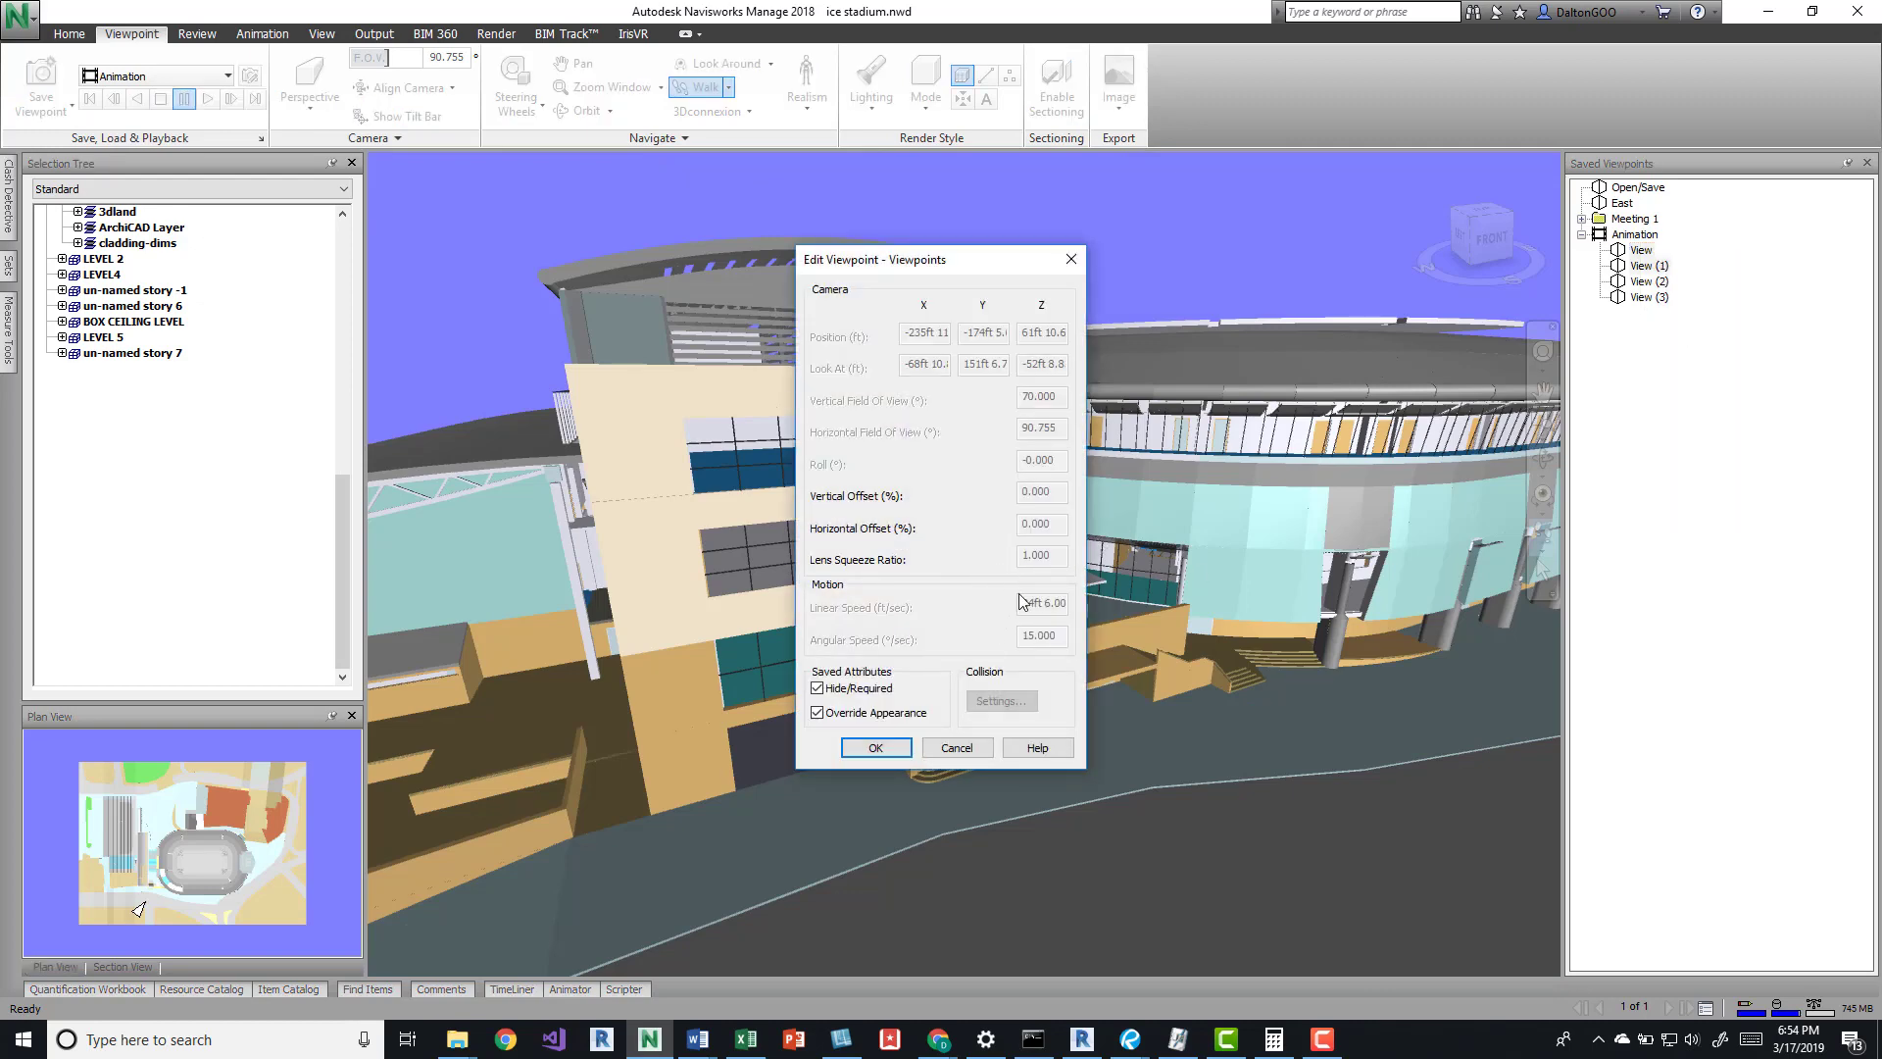
key(Return)
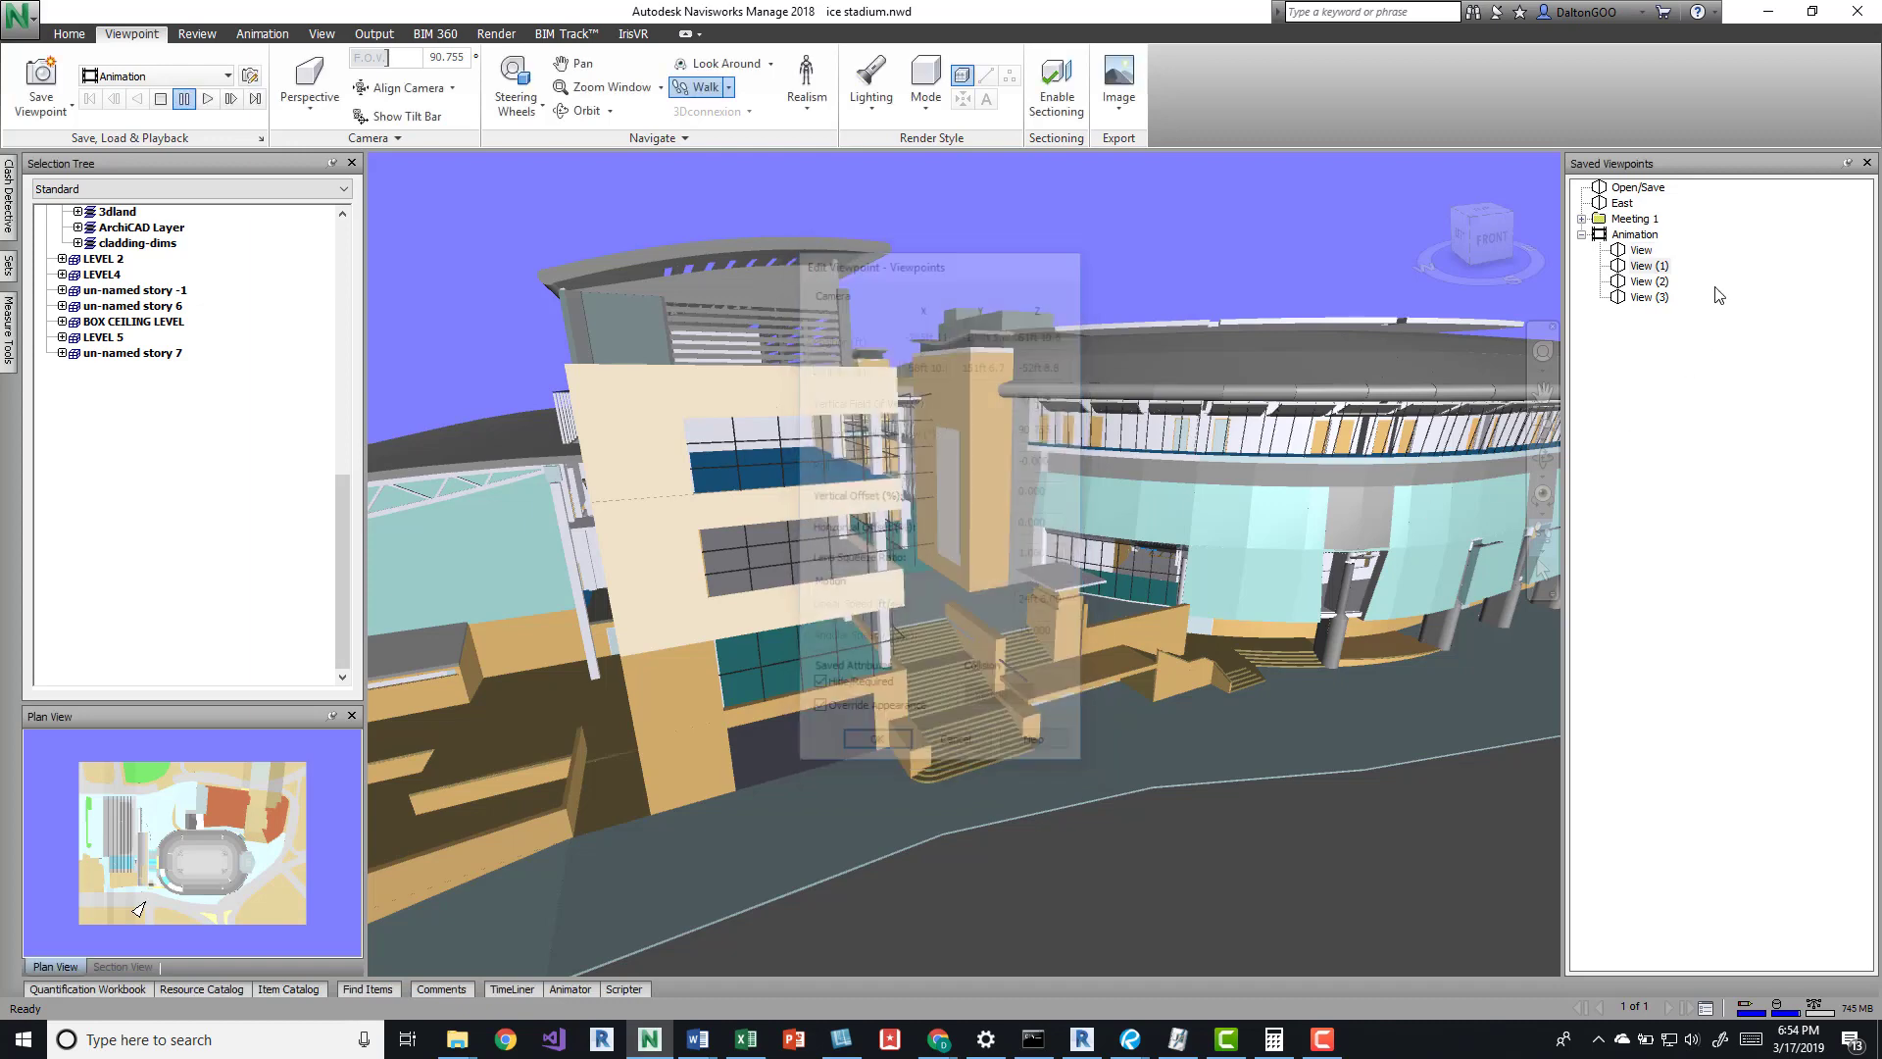
Check which viewpoint settings can be edited for the whole Meeting 1 folder, accepting them without changes
right_click(1632, 220)
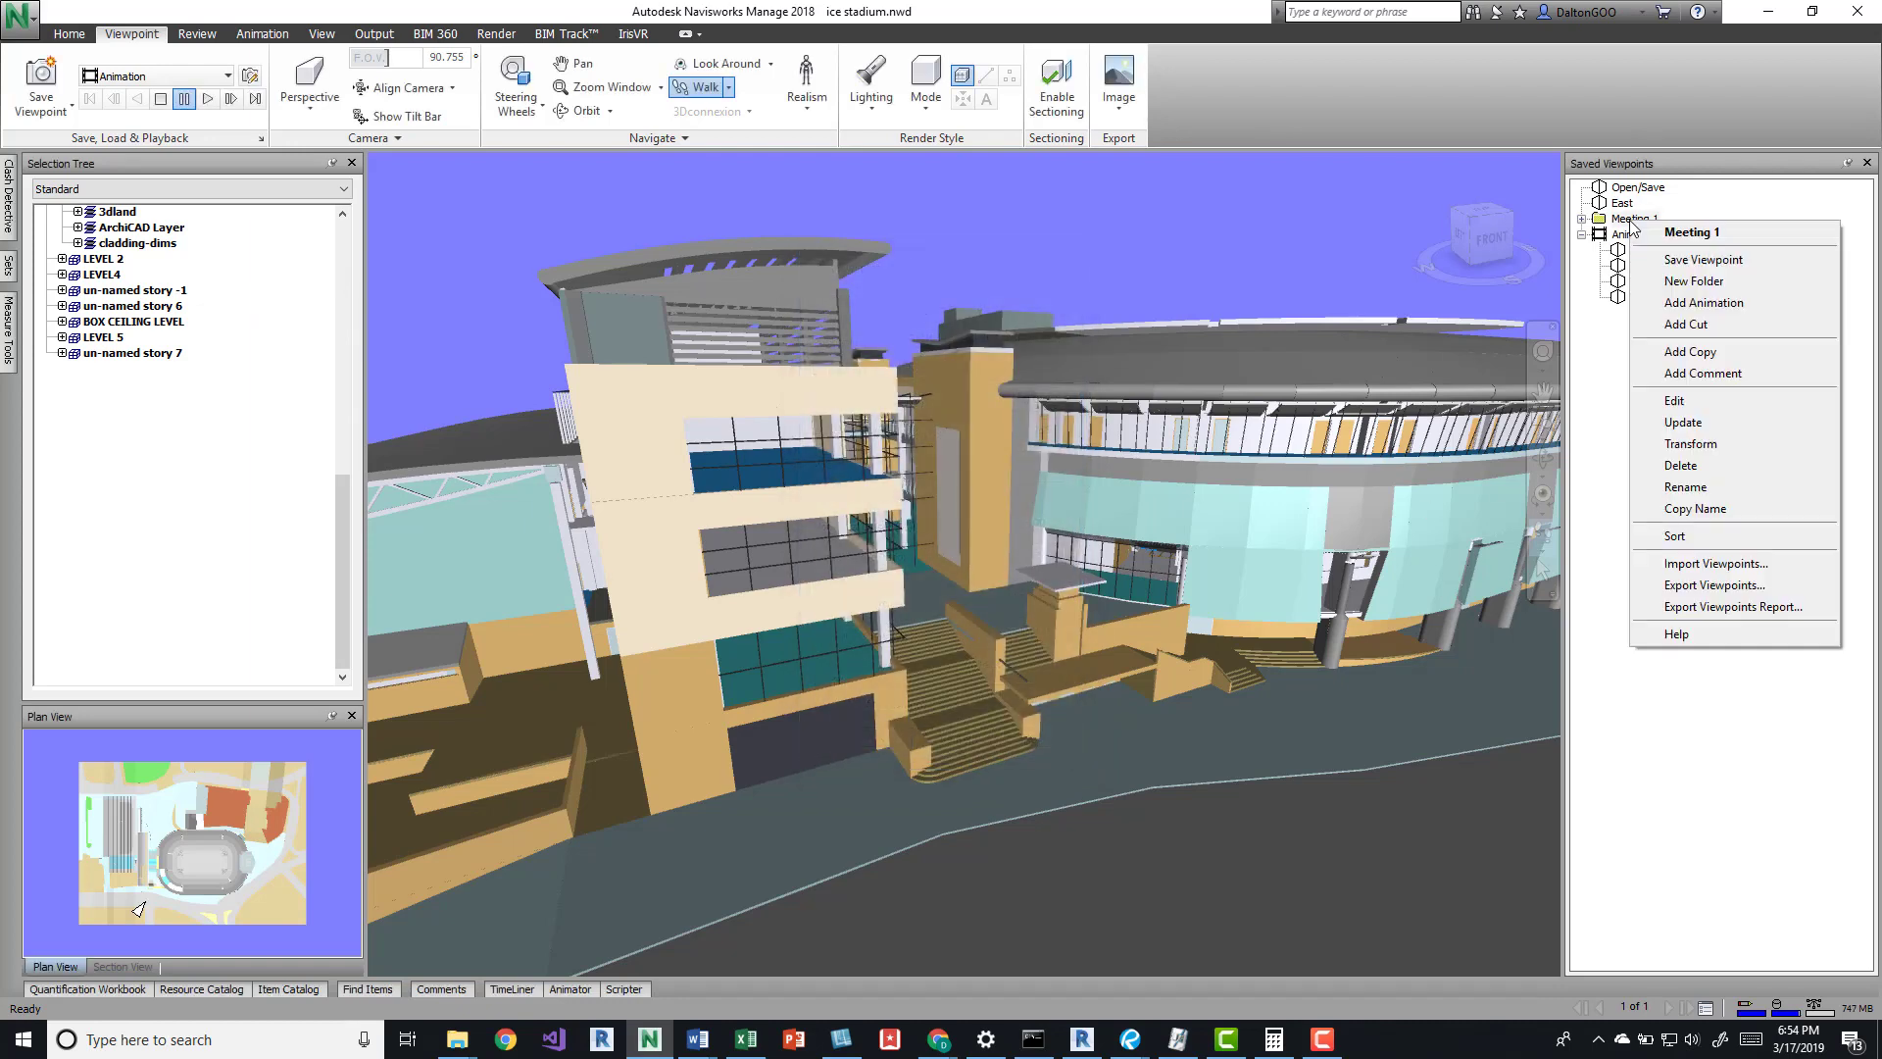
click(1673, 402)
key(Return)
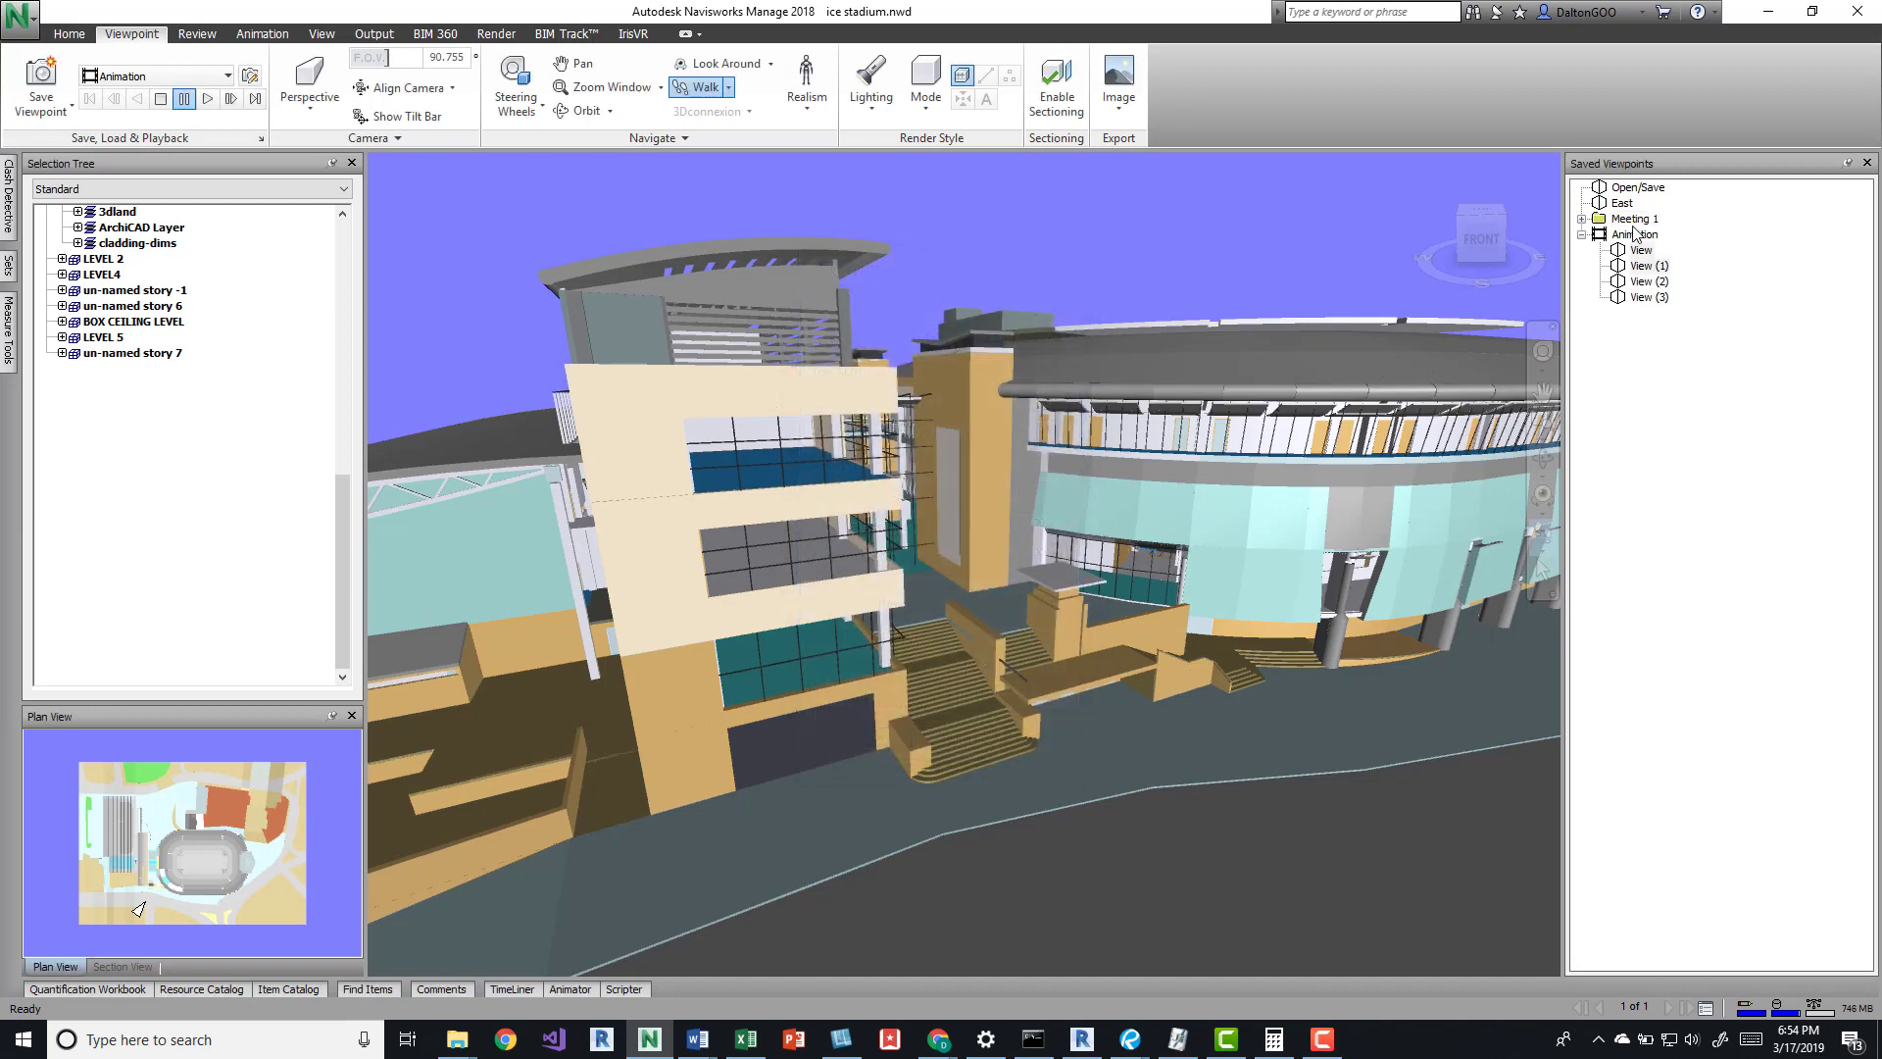
right_click(1629, 221)
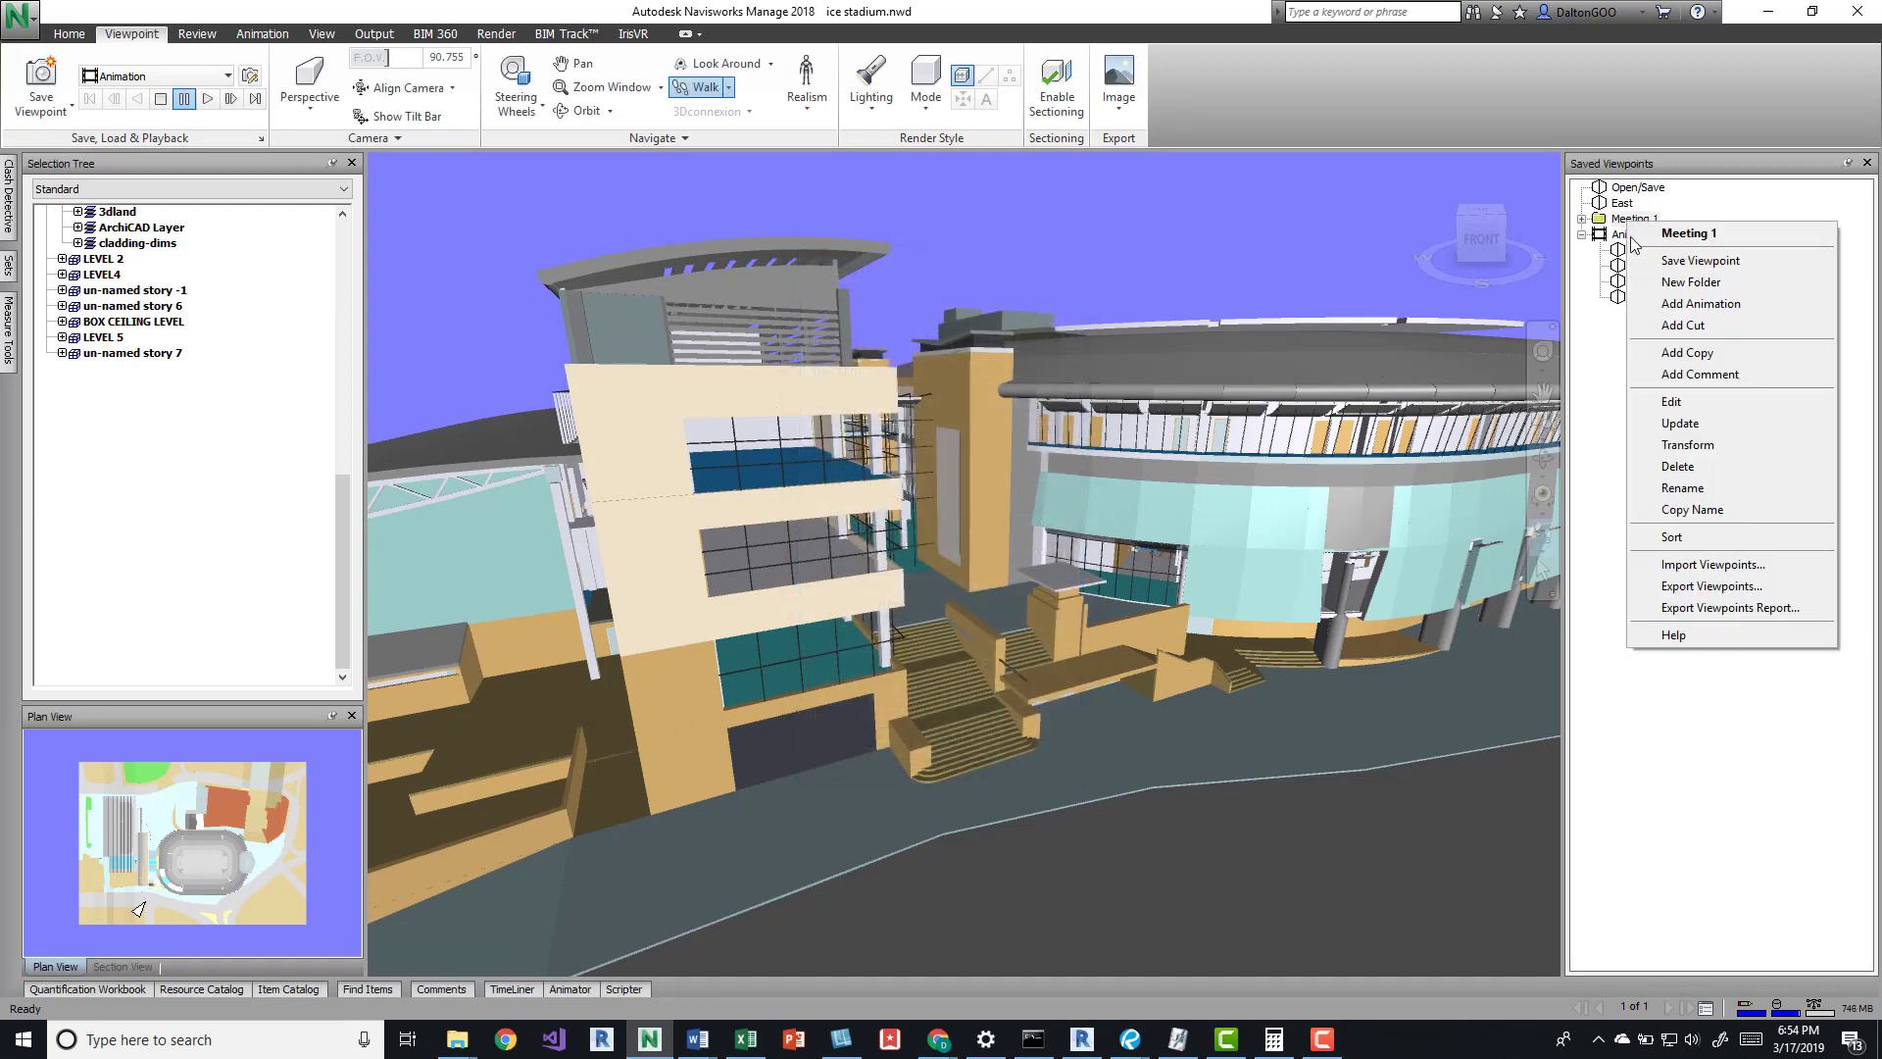
click(1694, 422)
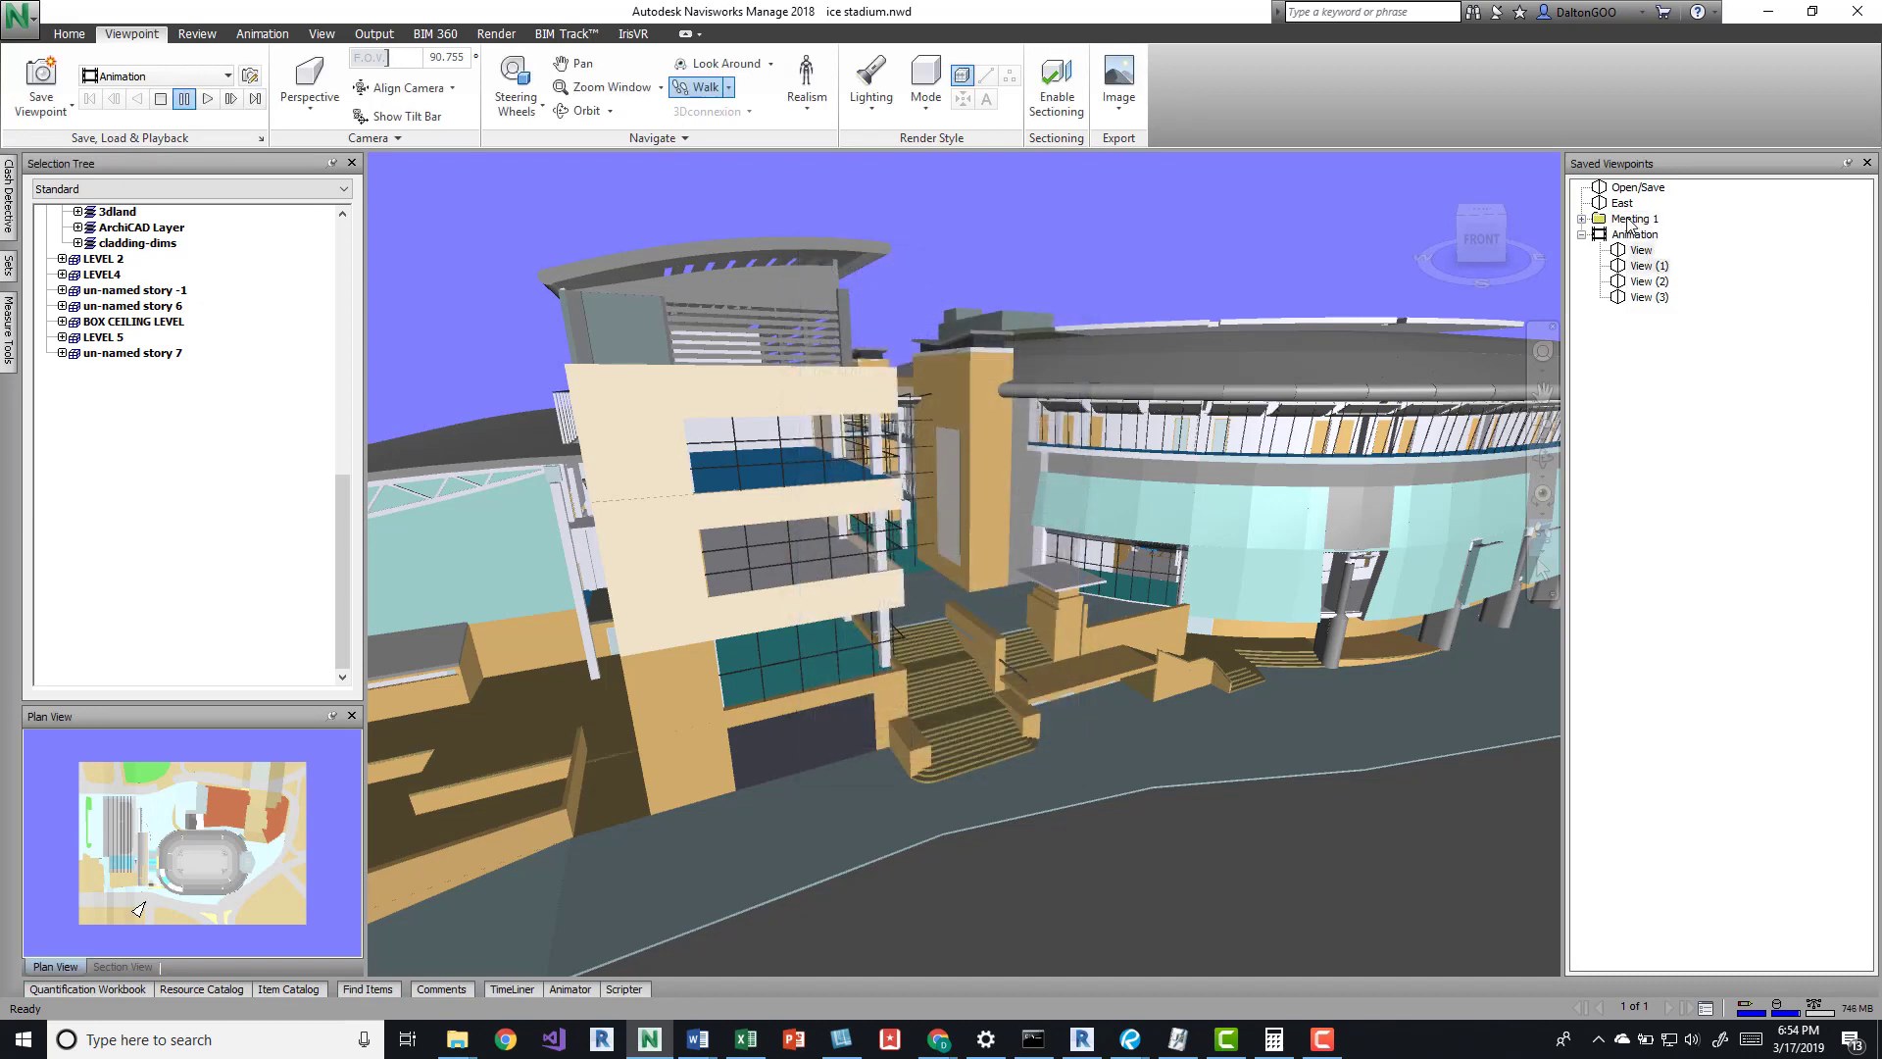
right_click(1629, 222)
click(1672, 397)
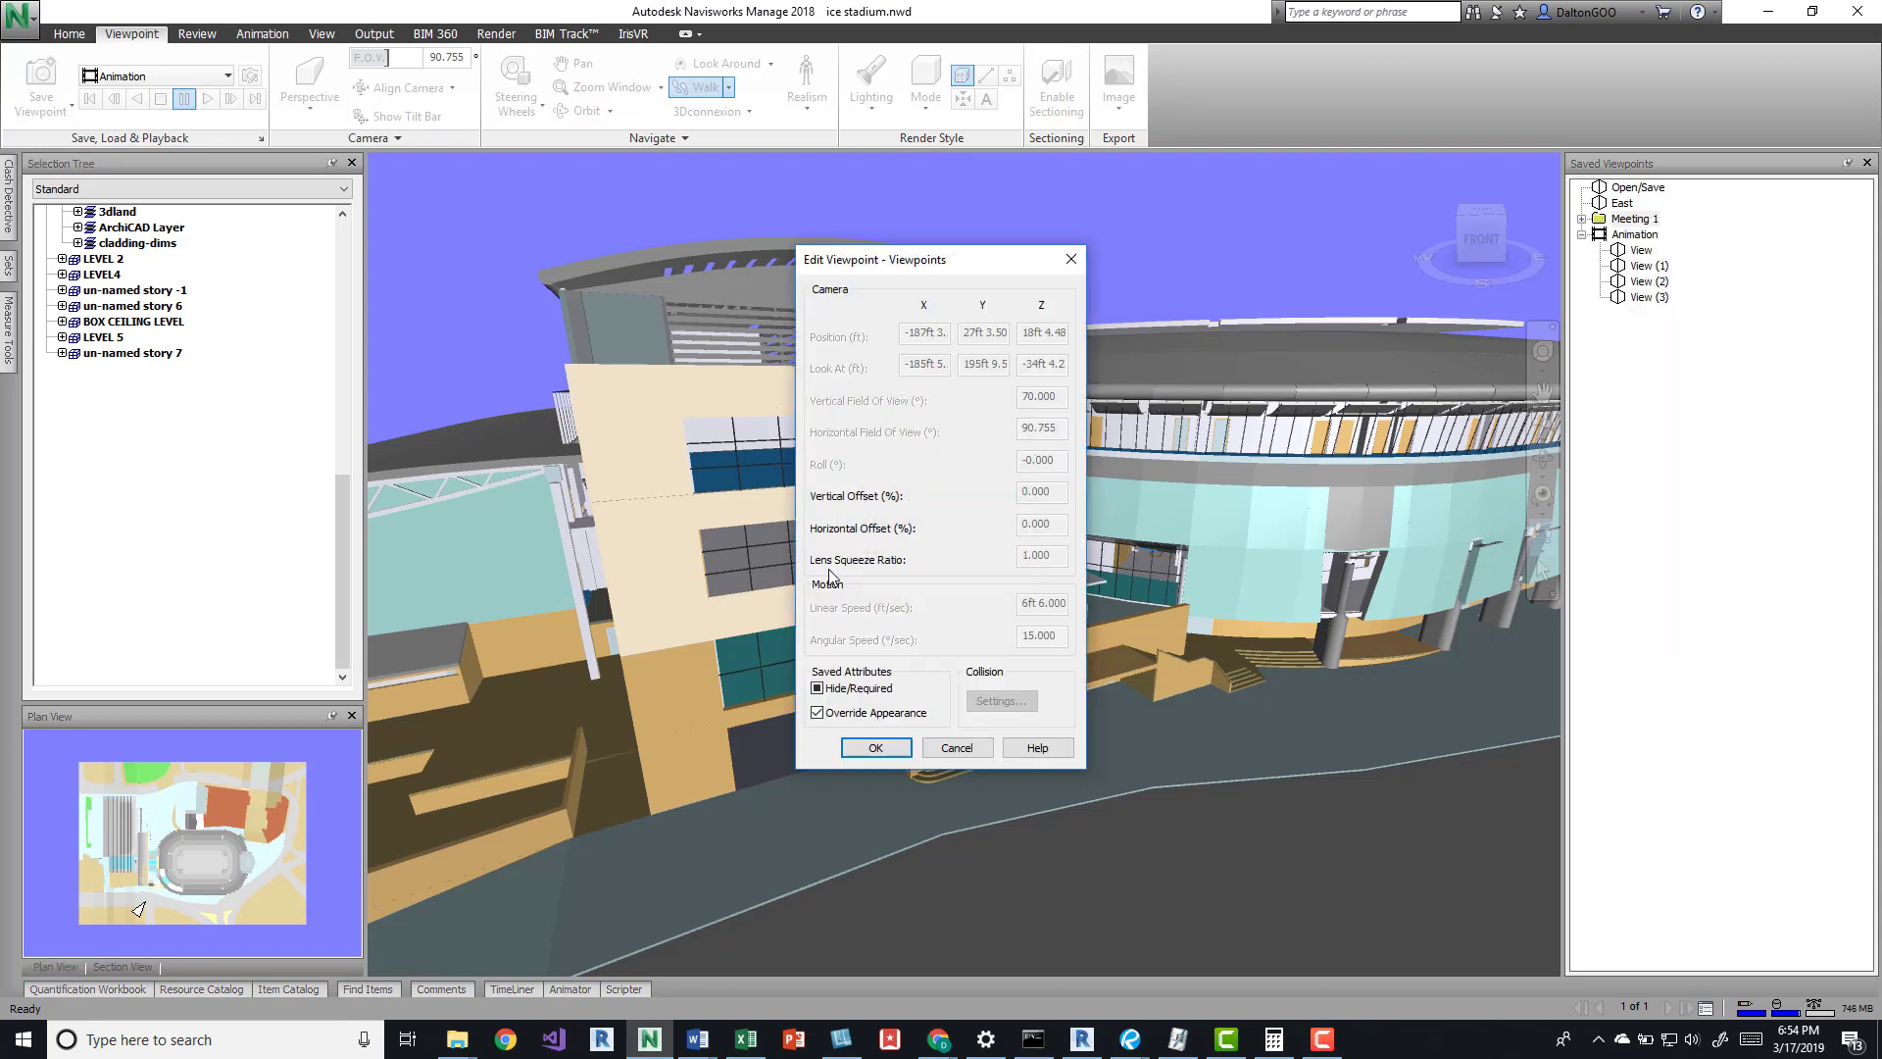
key(Return)
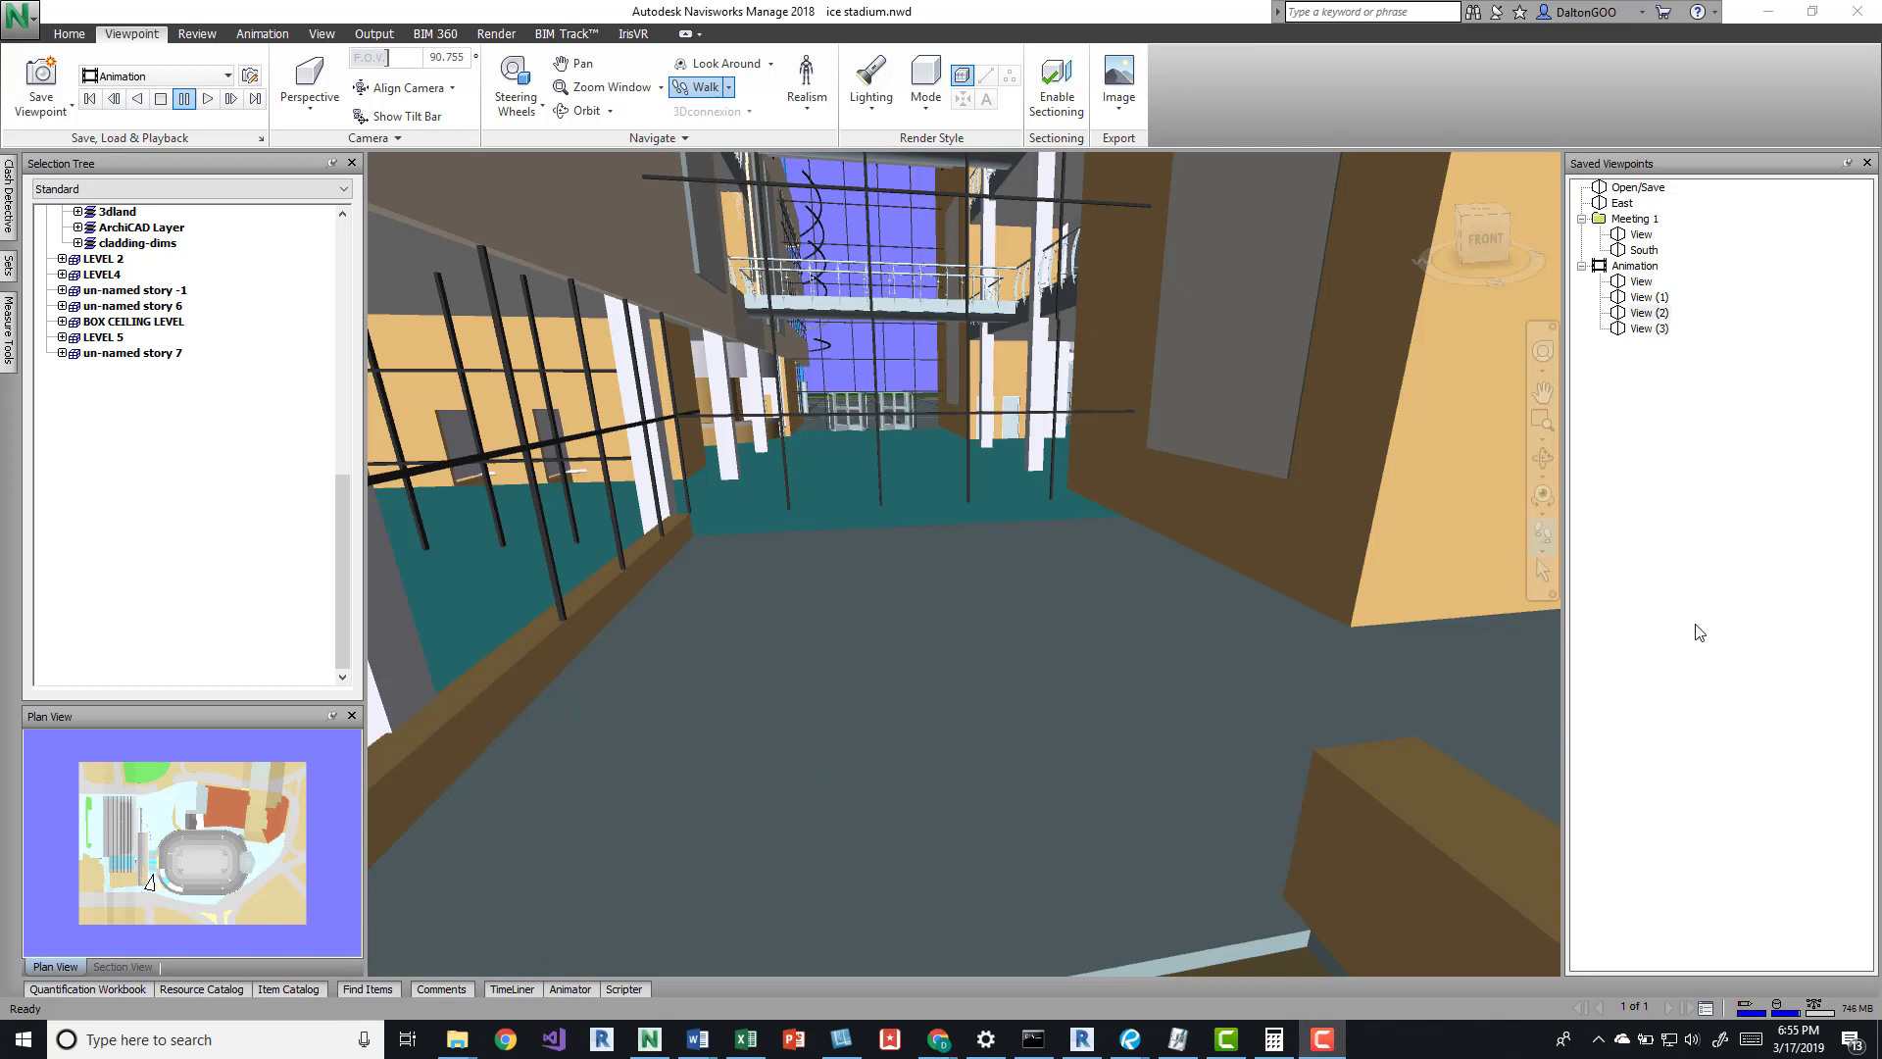
Add a second viewpoint animation named Animation (1) and move View, View (1) and View (2) from Animation into it
right_click(1635, 384)
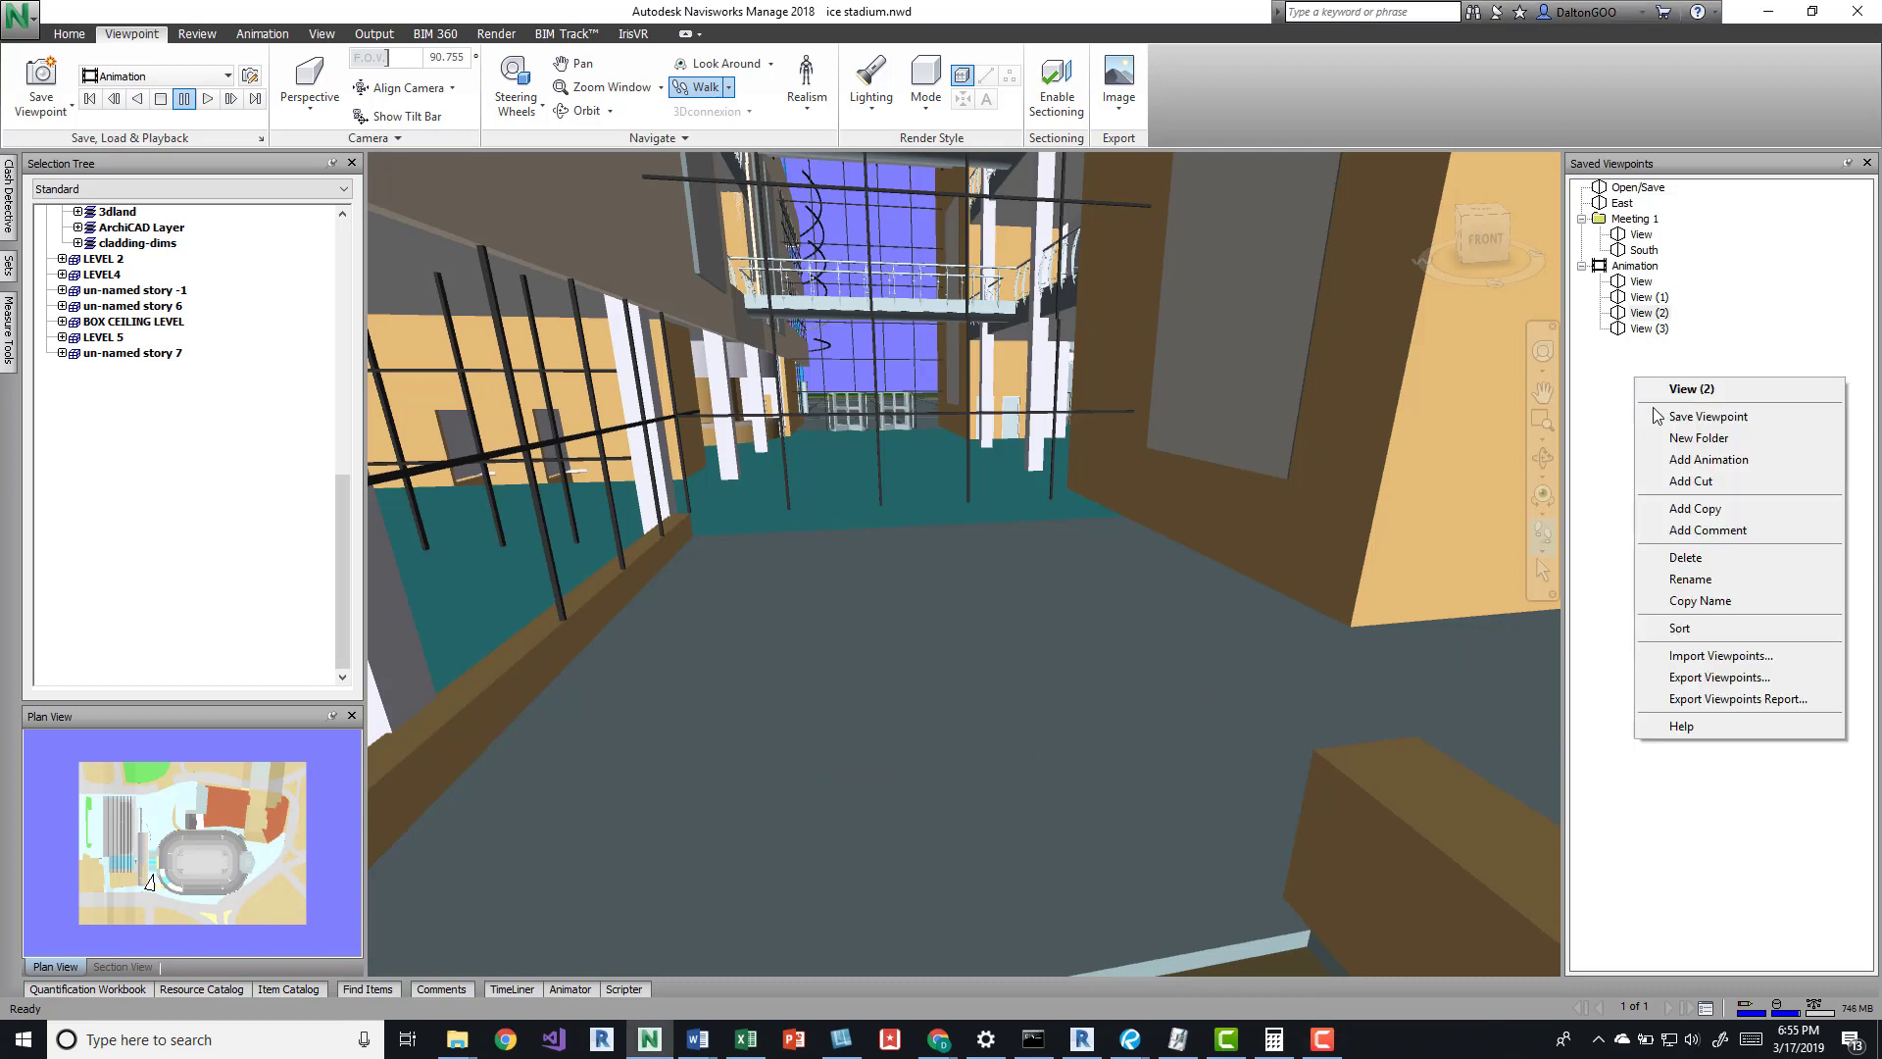
click(1724, 464)
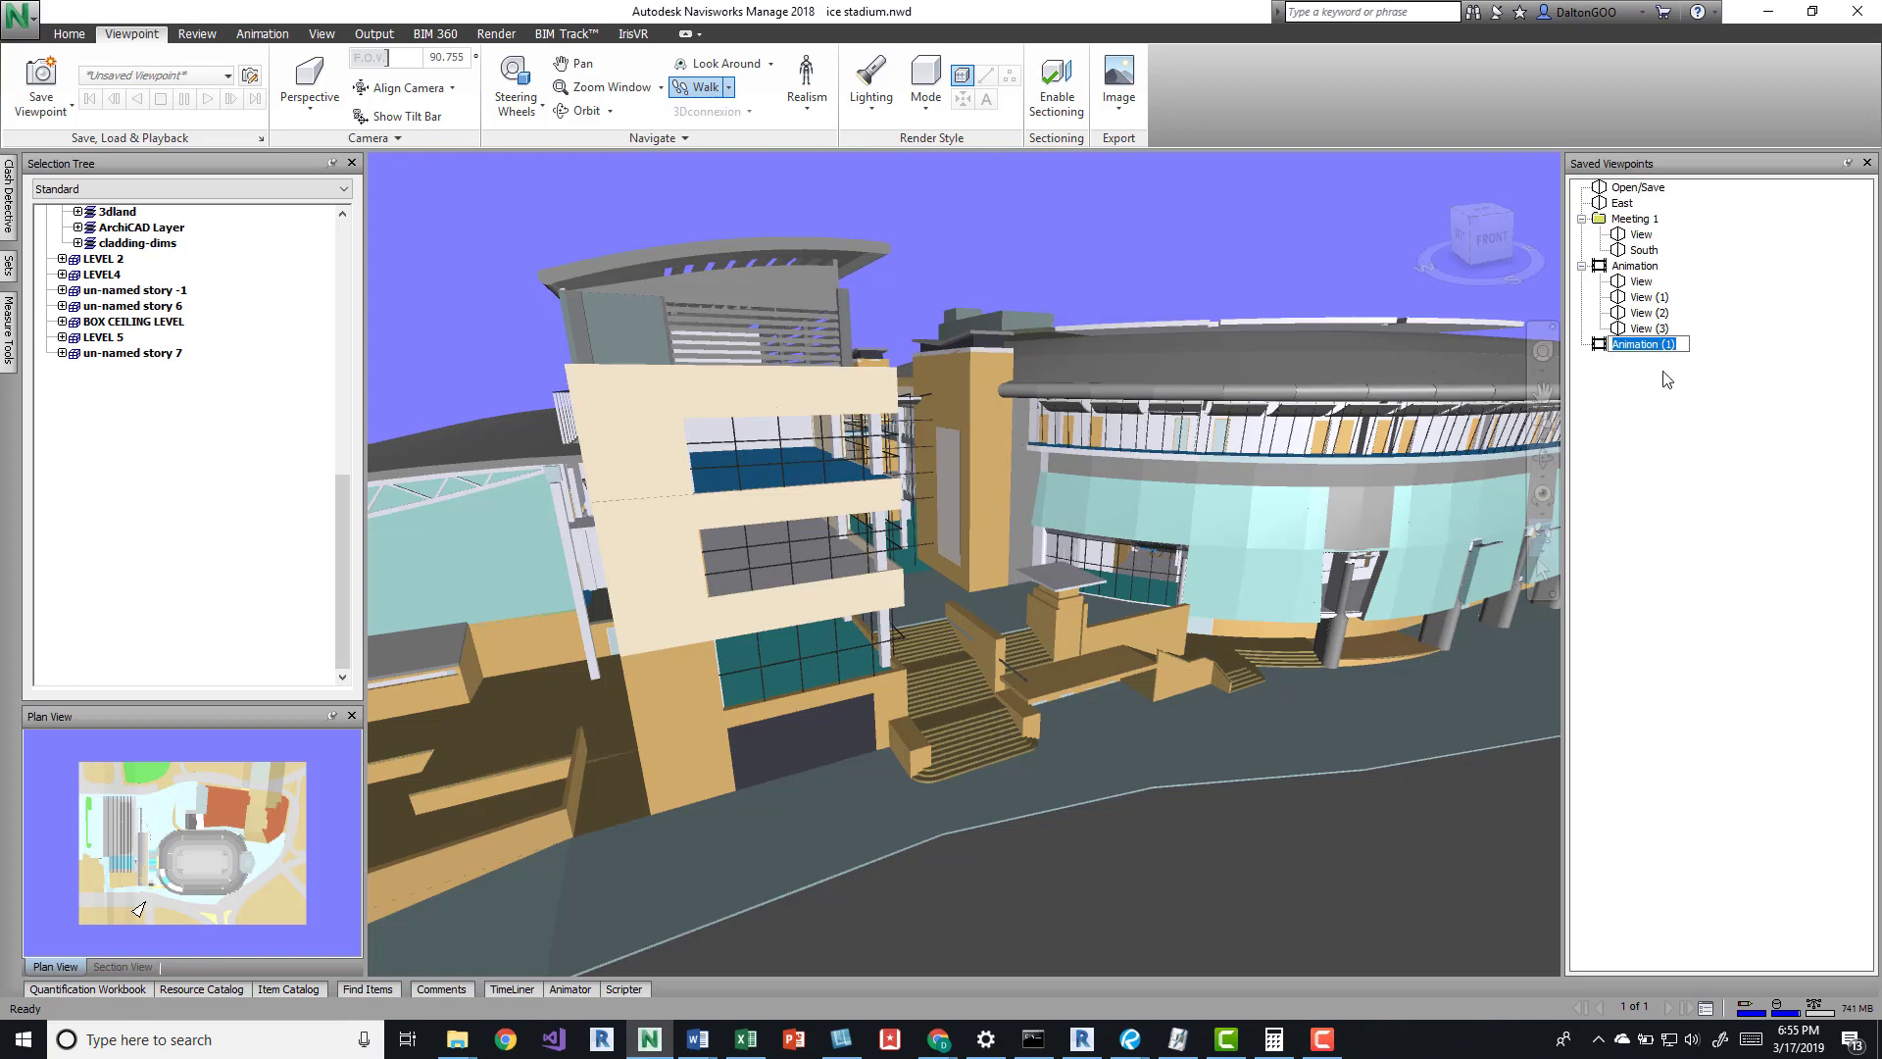
click(1643, 282)
shift+click(1649, 313)
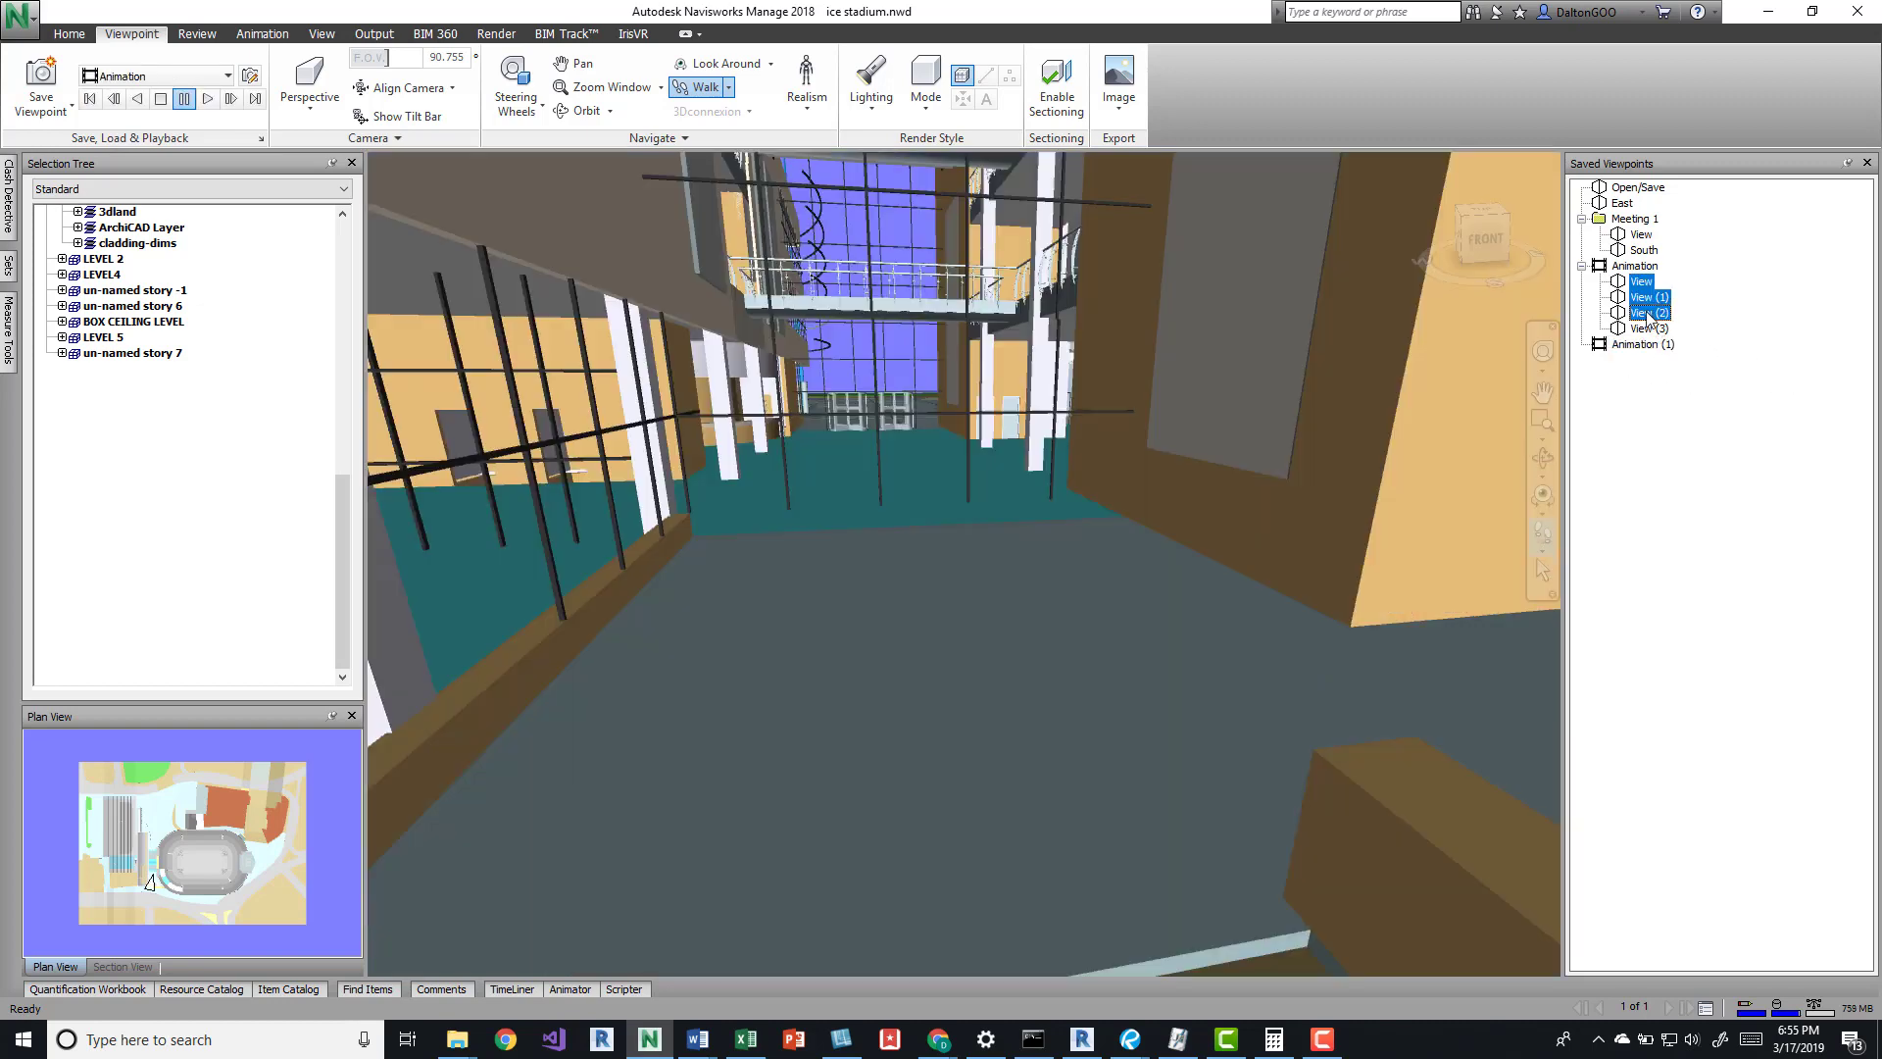
drag(1650, 318, 1662, 351)
Examine the duration, loop playback and smoothing settings of Animation (1) without changing them
right_click(1653, 297)
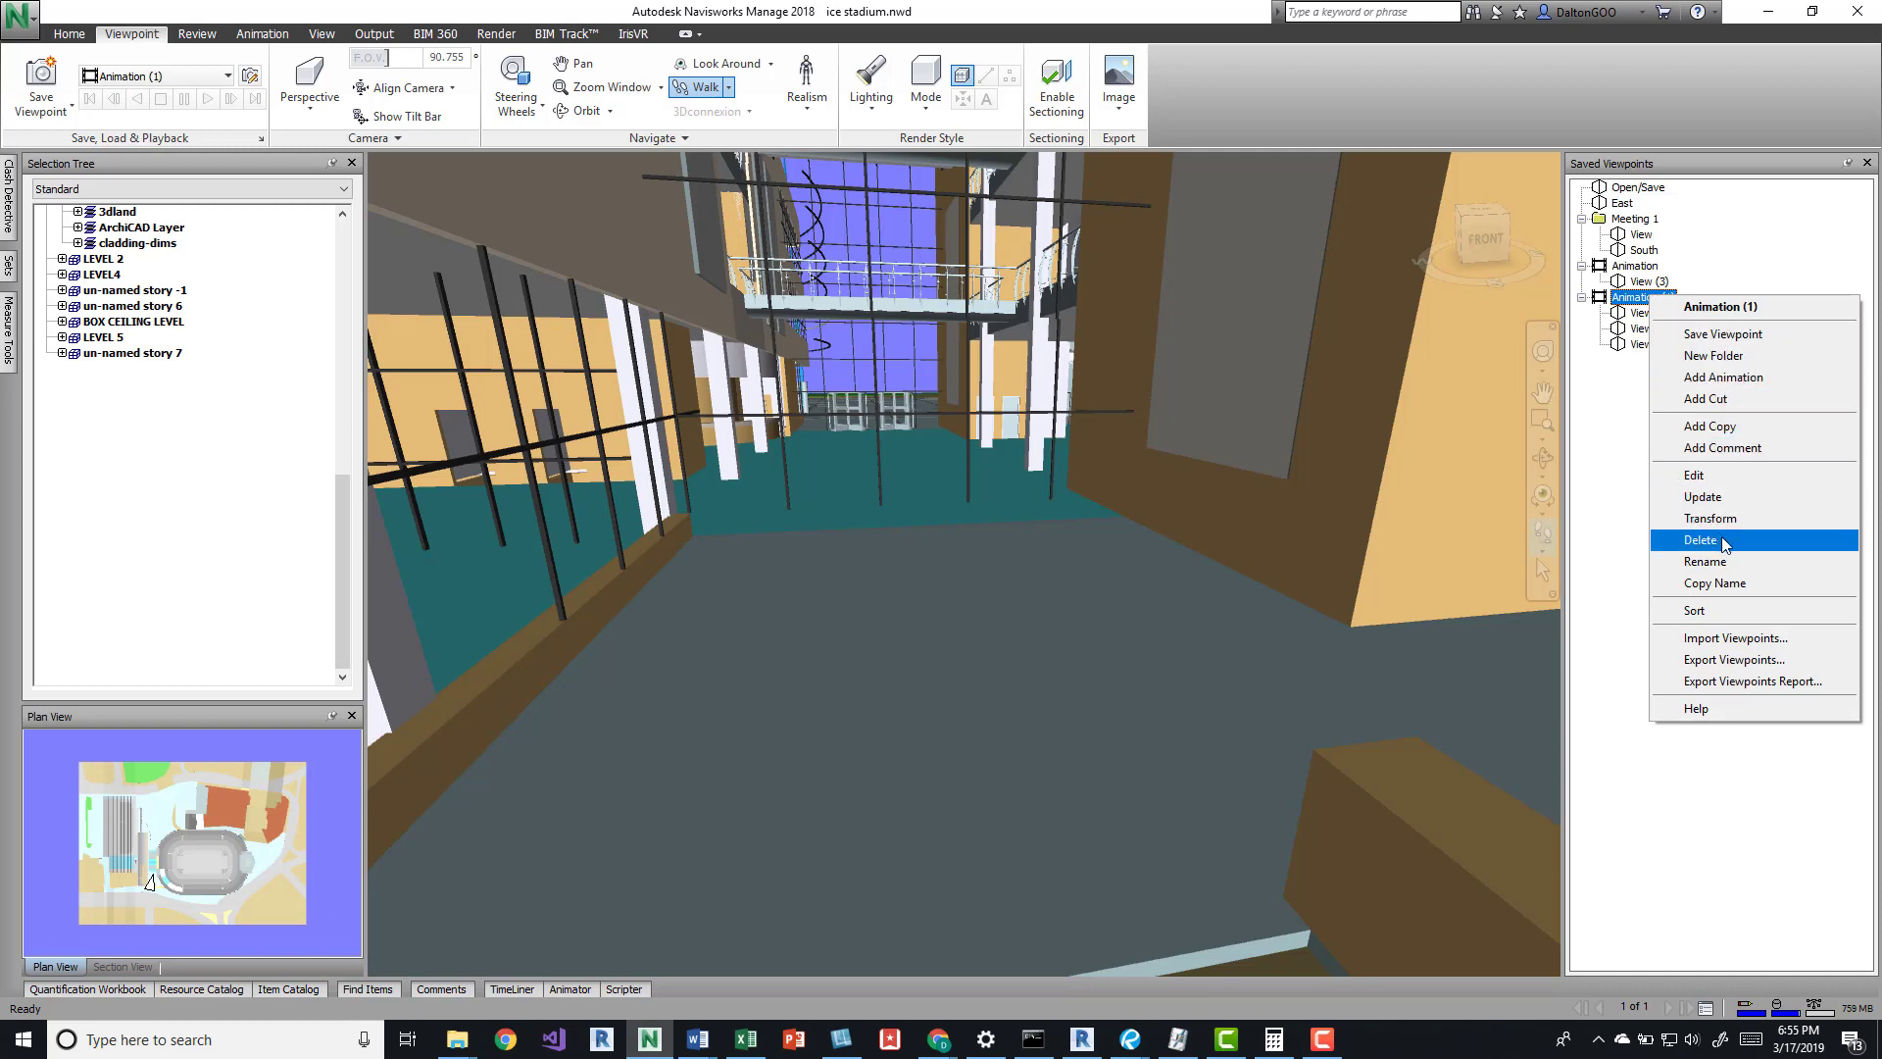
click(1725, 477)
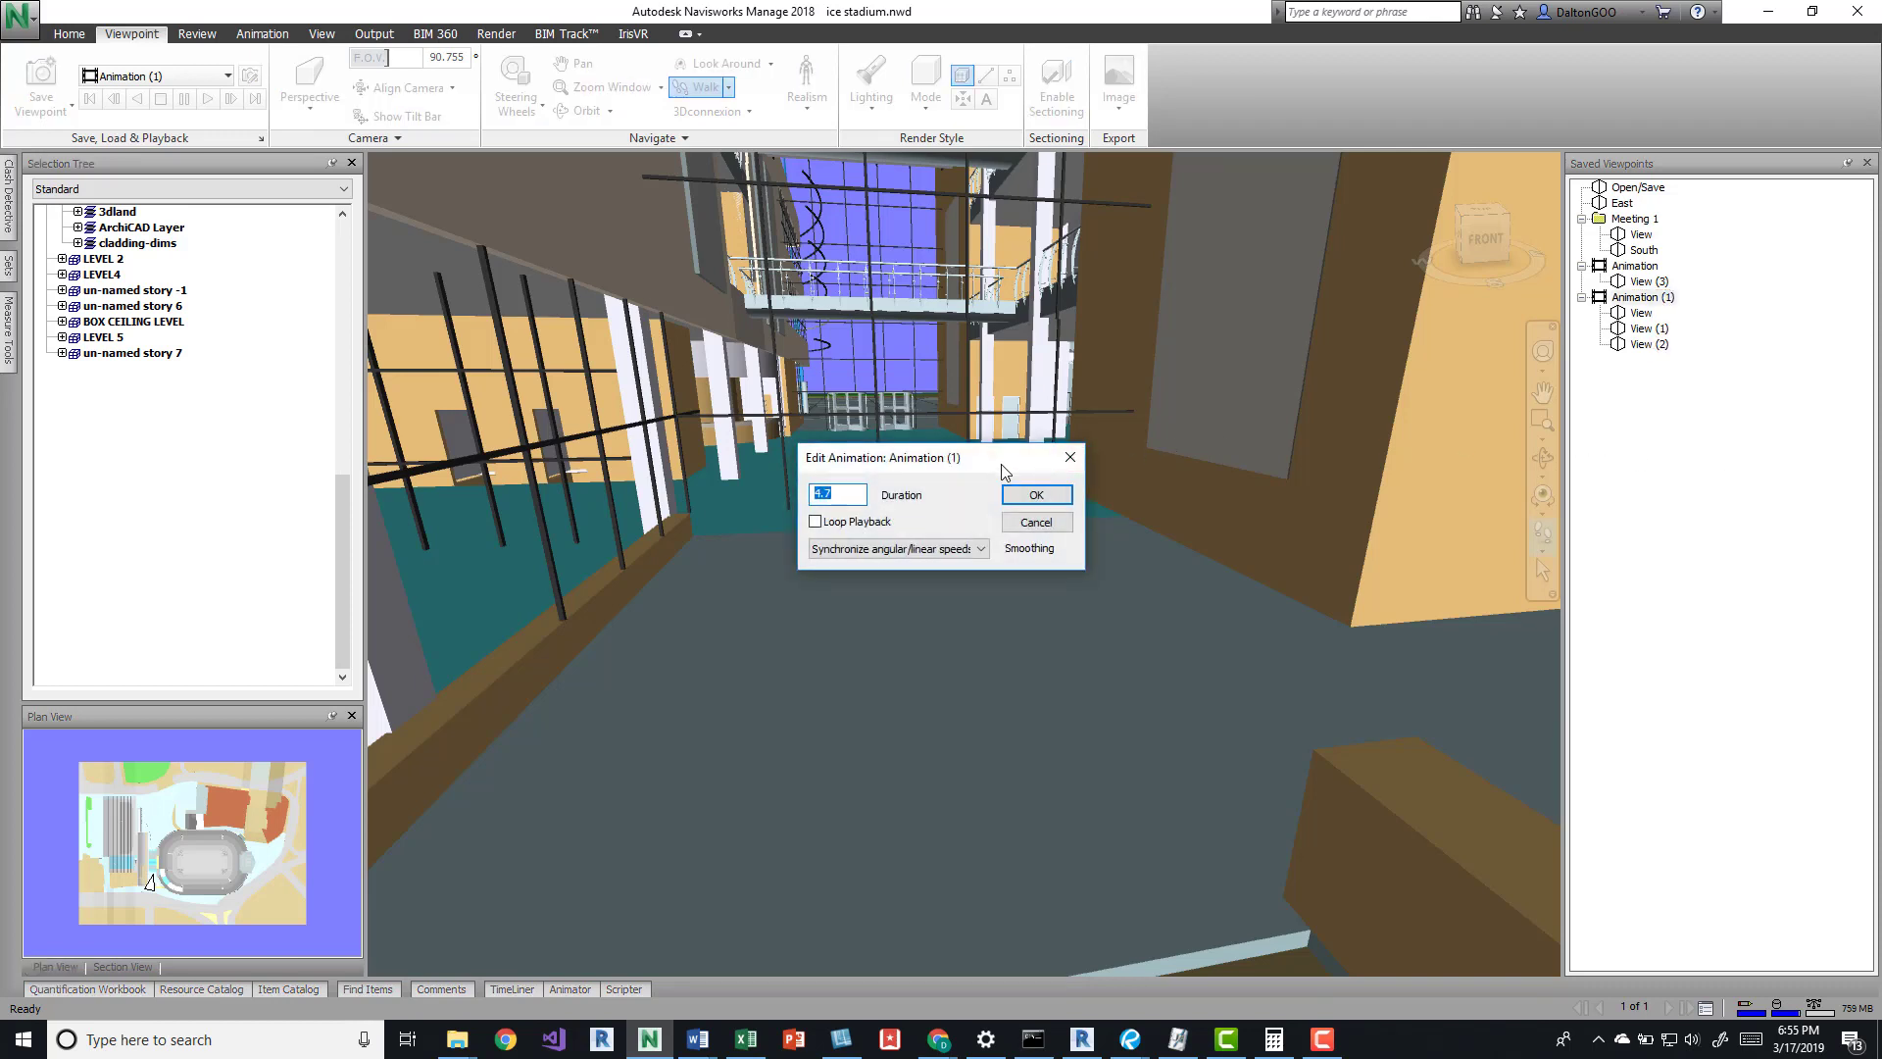
drag(1002, 460, 1117, 415)
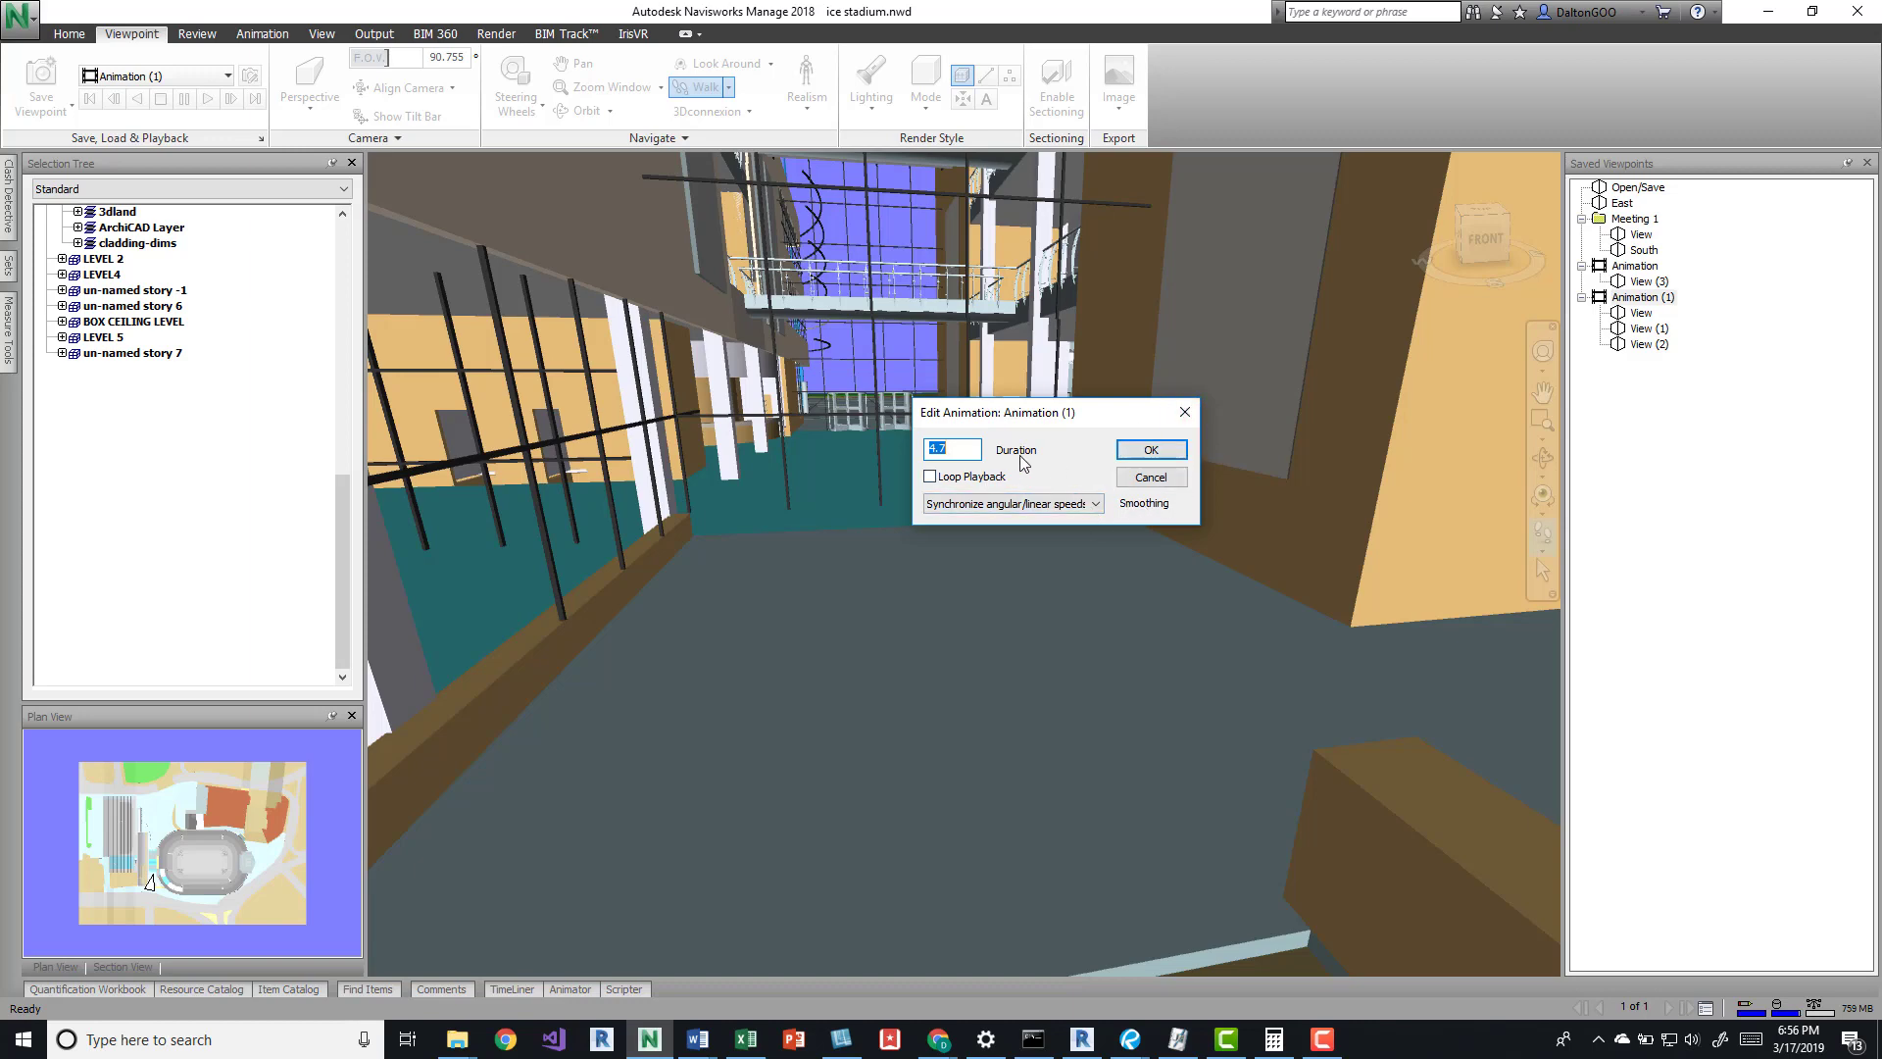
click(1185, 411)
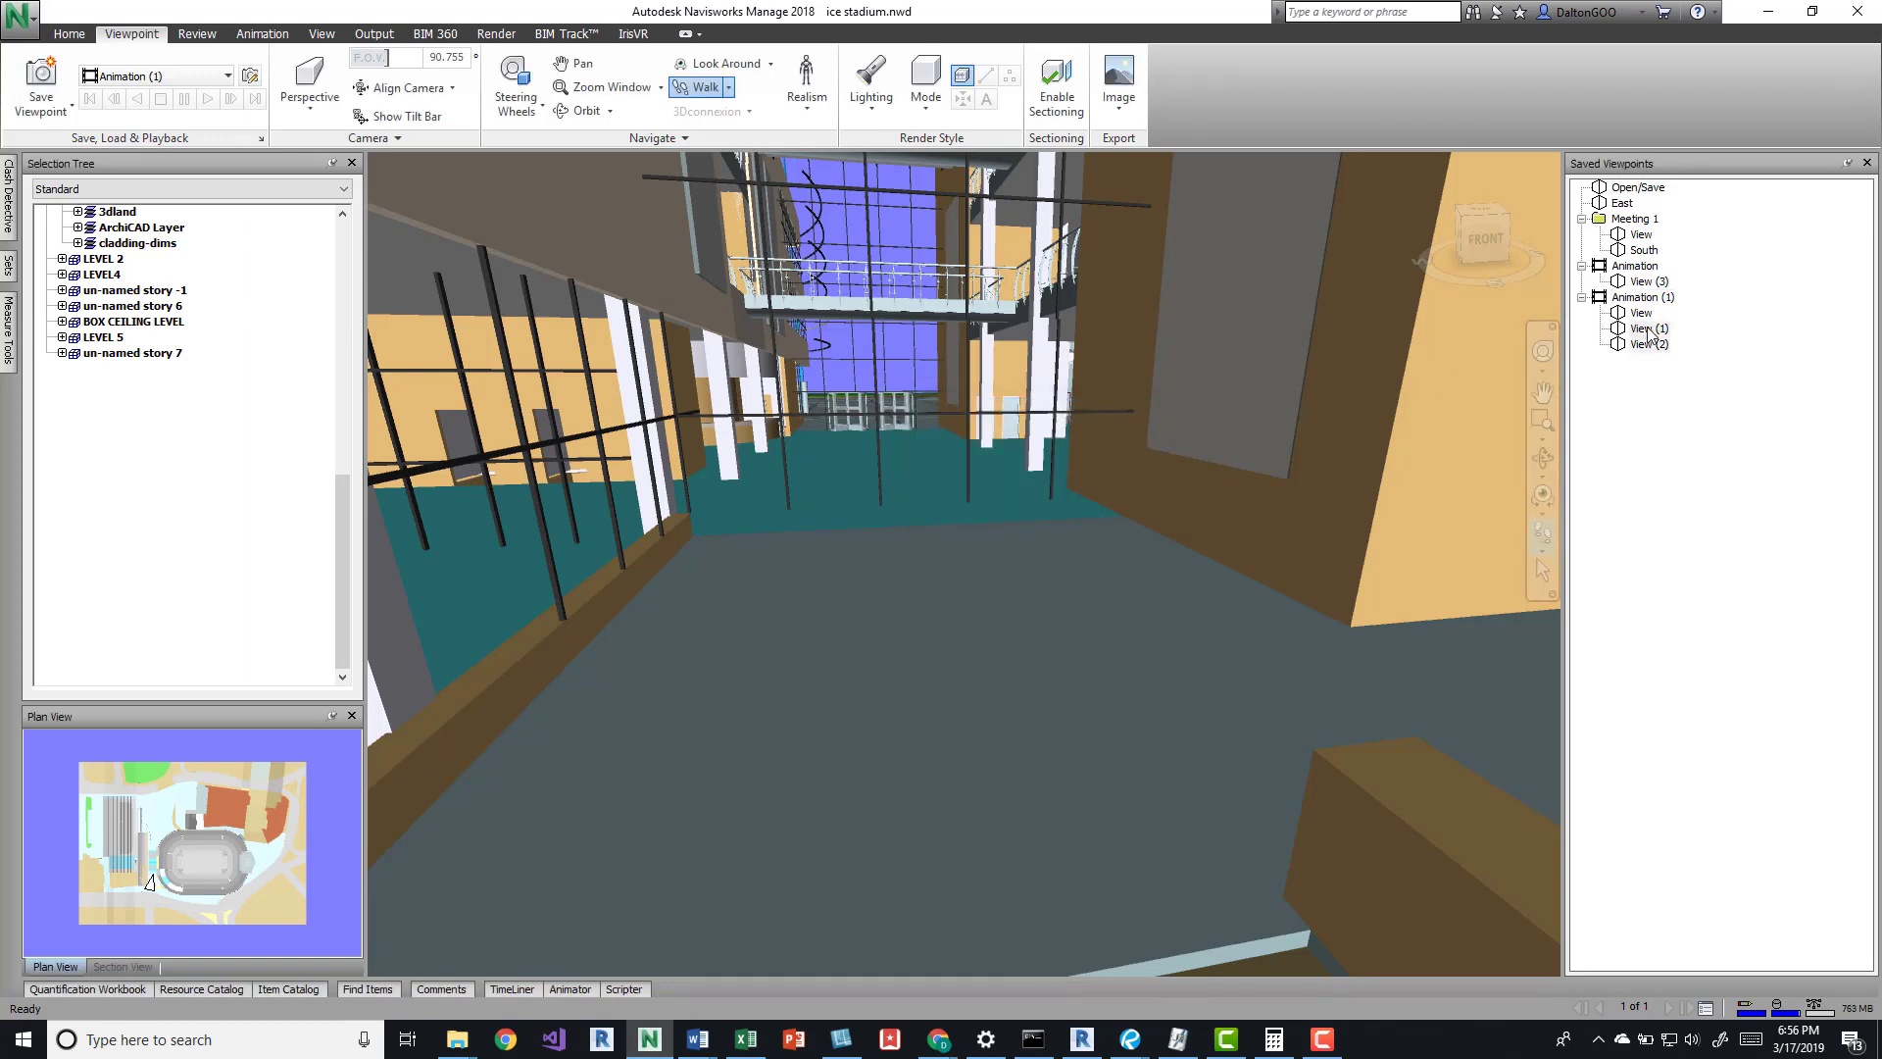
Return the three viewpoints from Animation (1) to Animation and place View (3) after View (2) there
click(1643, 297)
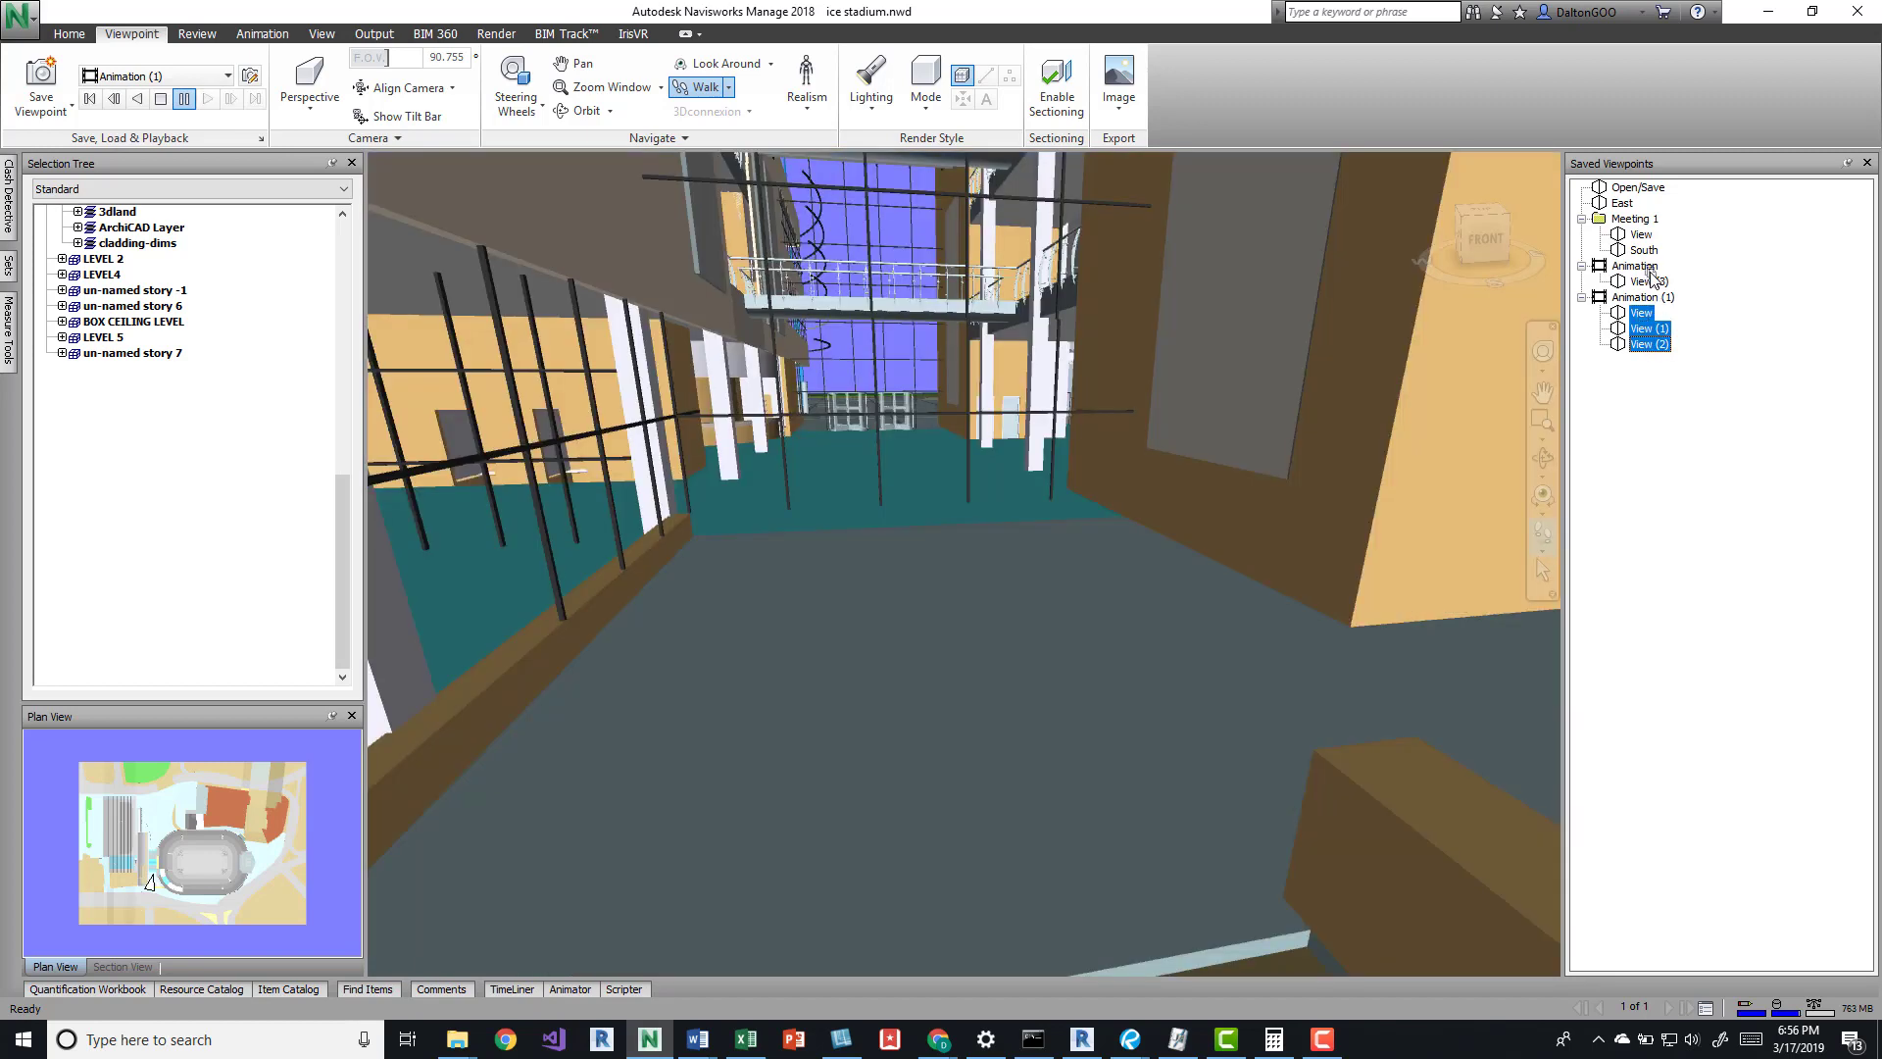
drag(1654, 279, 1649, 338)
click(1664, 282)
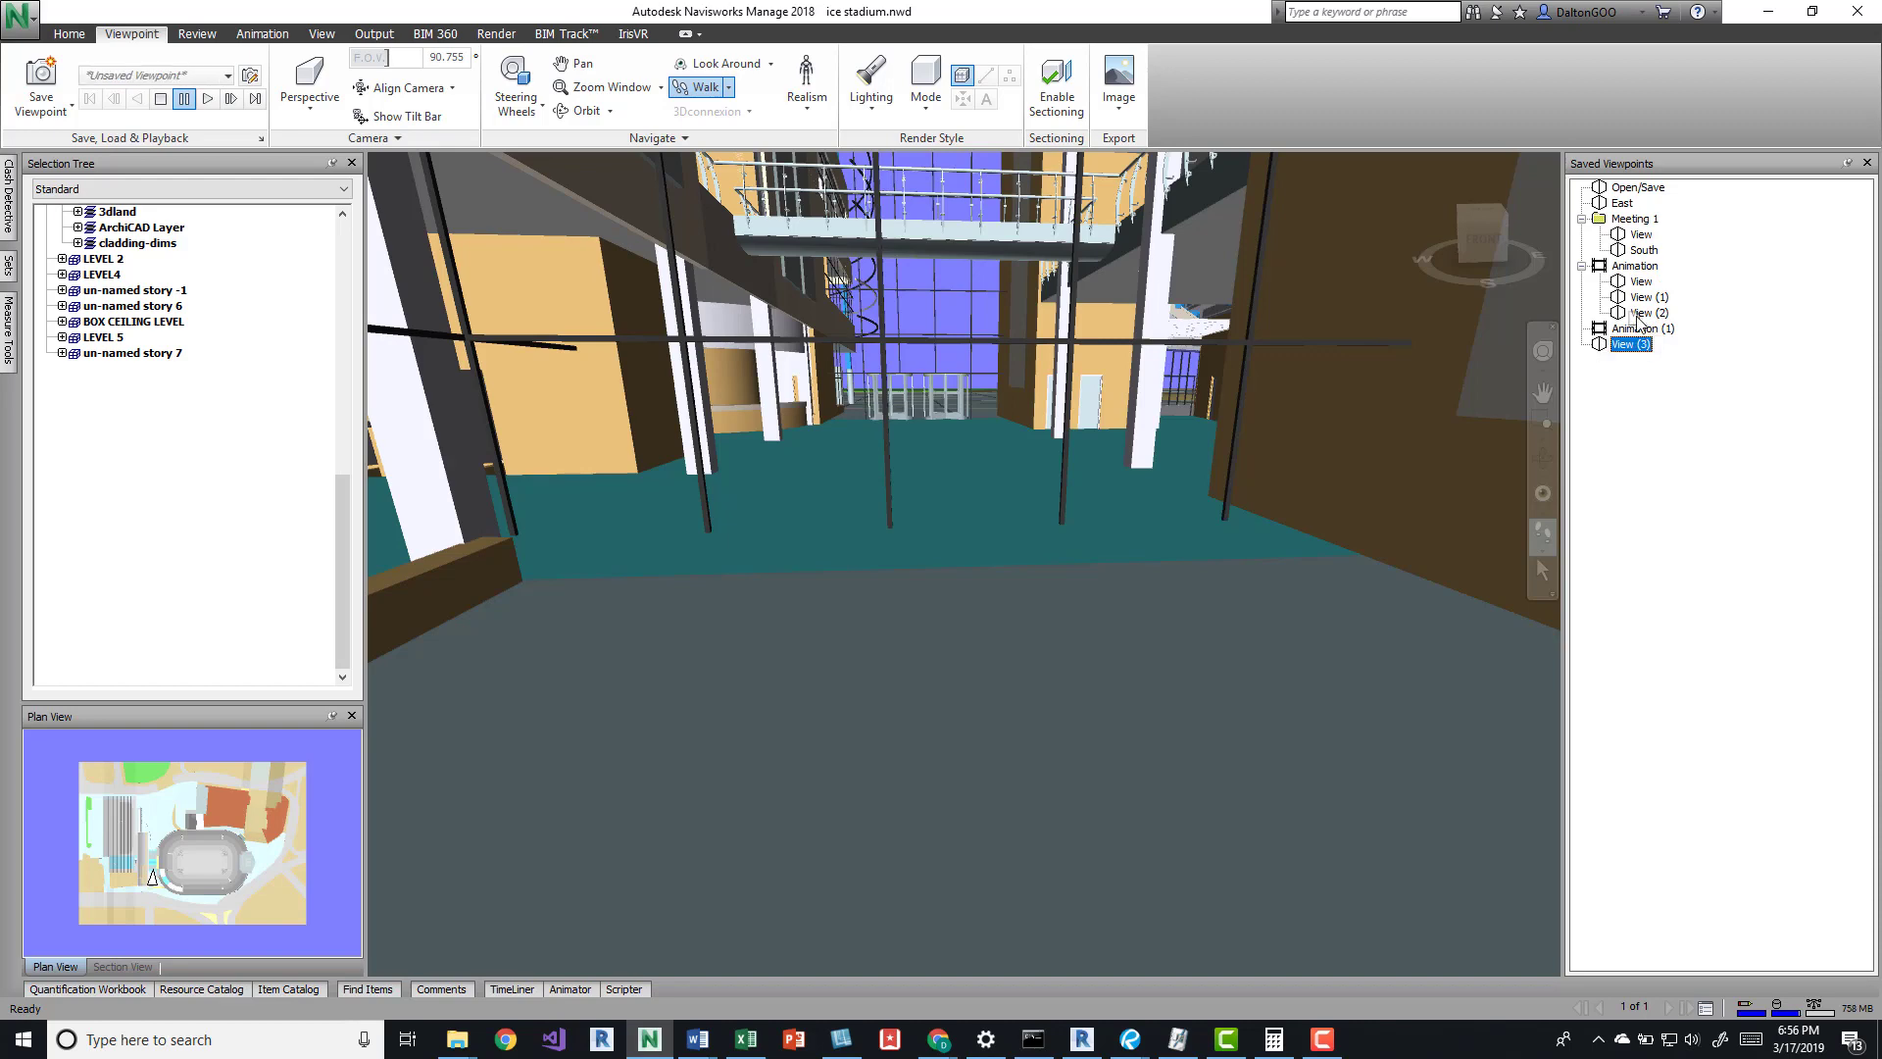
click(1627, 344)
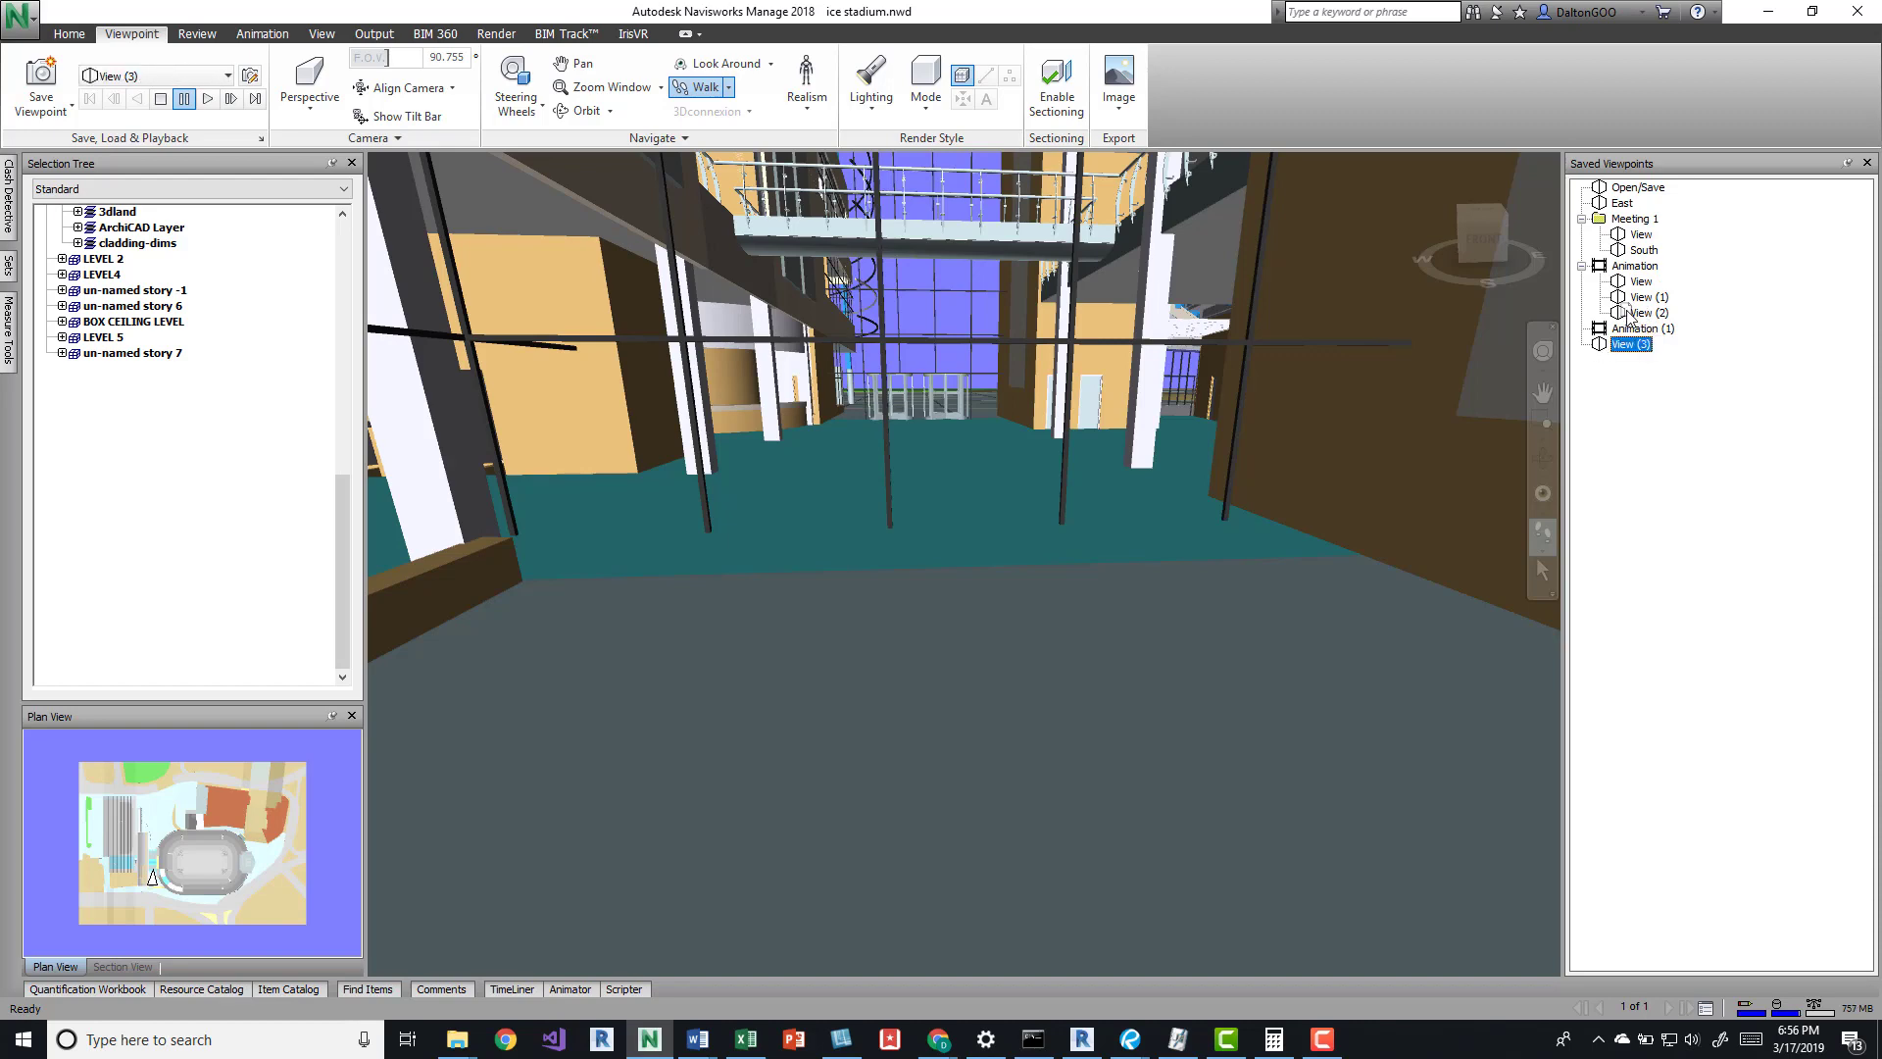
drag(1627, 313, 1626, 314)
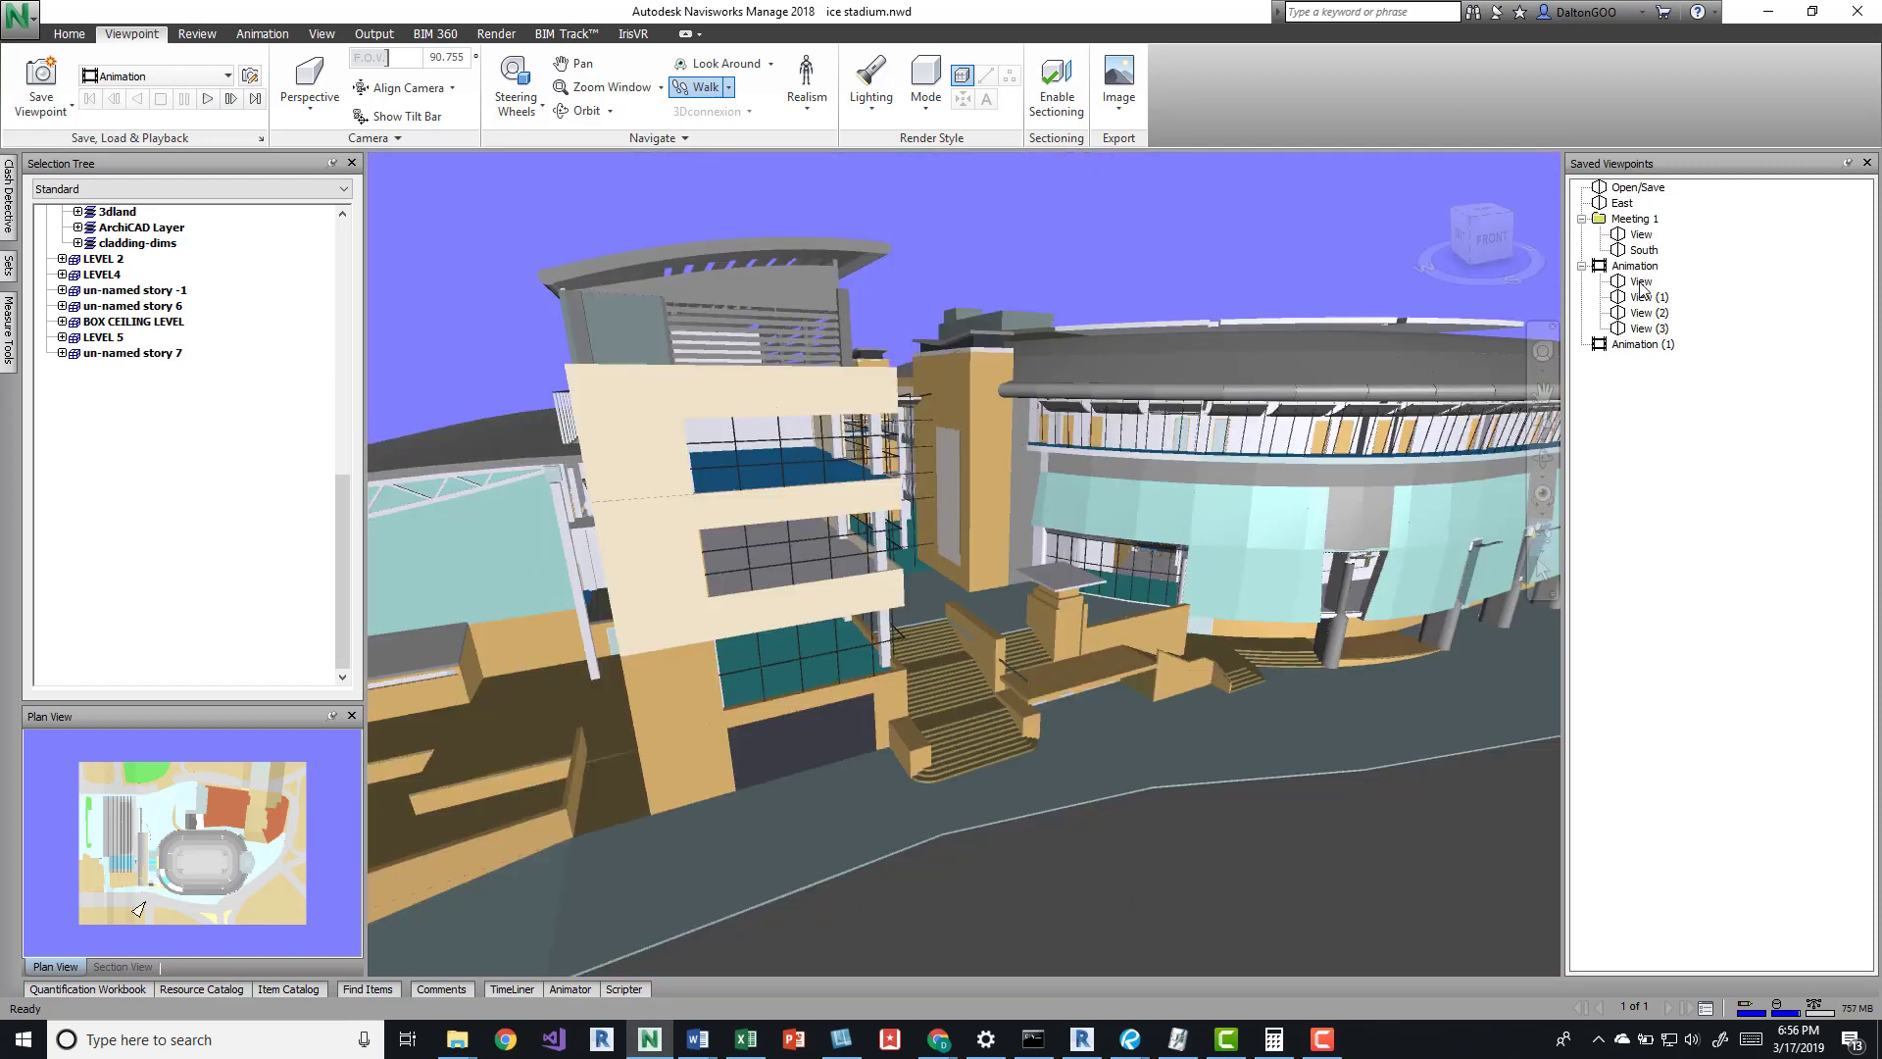
Review the linear speed in the settings of Animation's first viewpoint, View, and accept them unchanged
click(1635, 266)
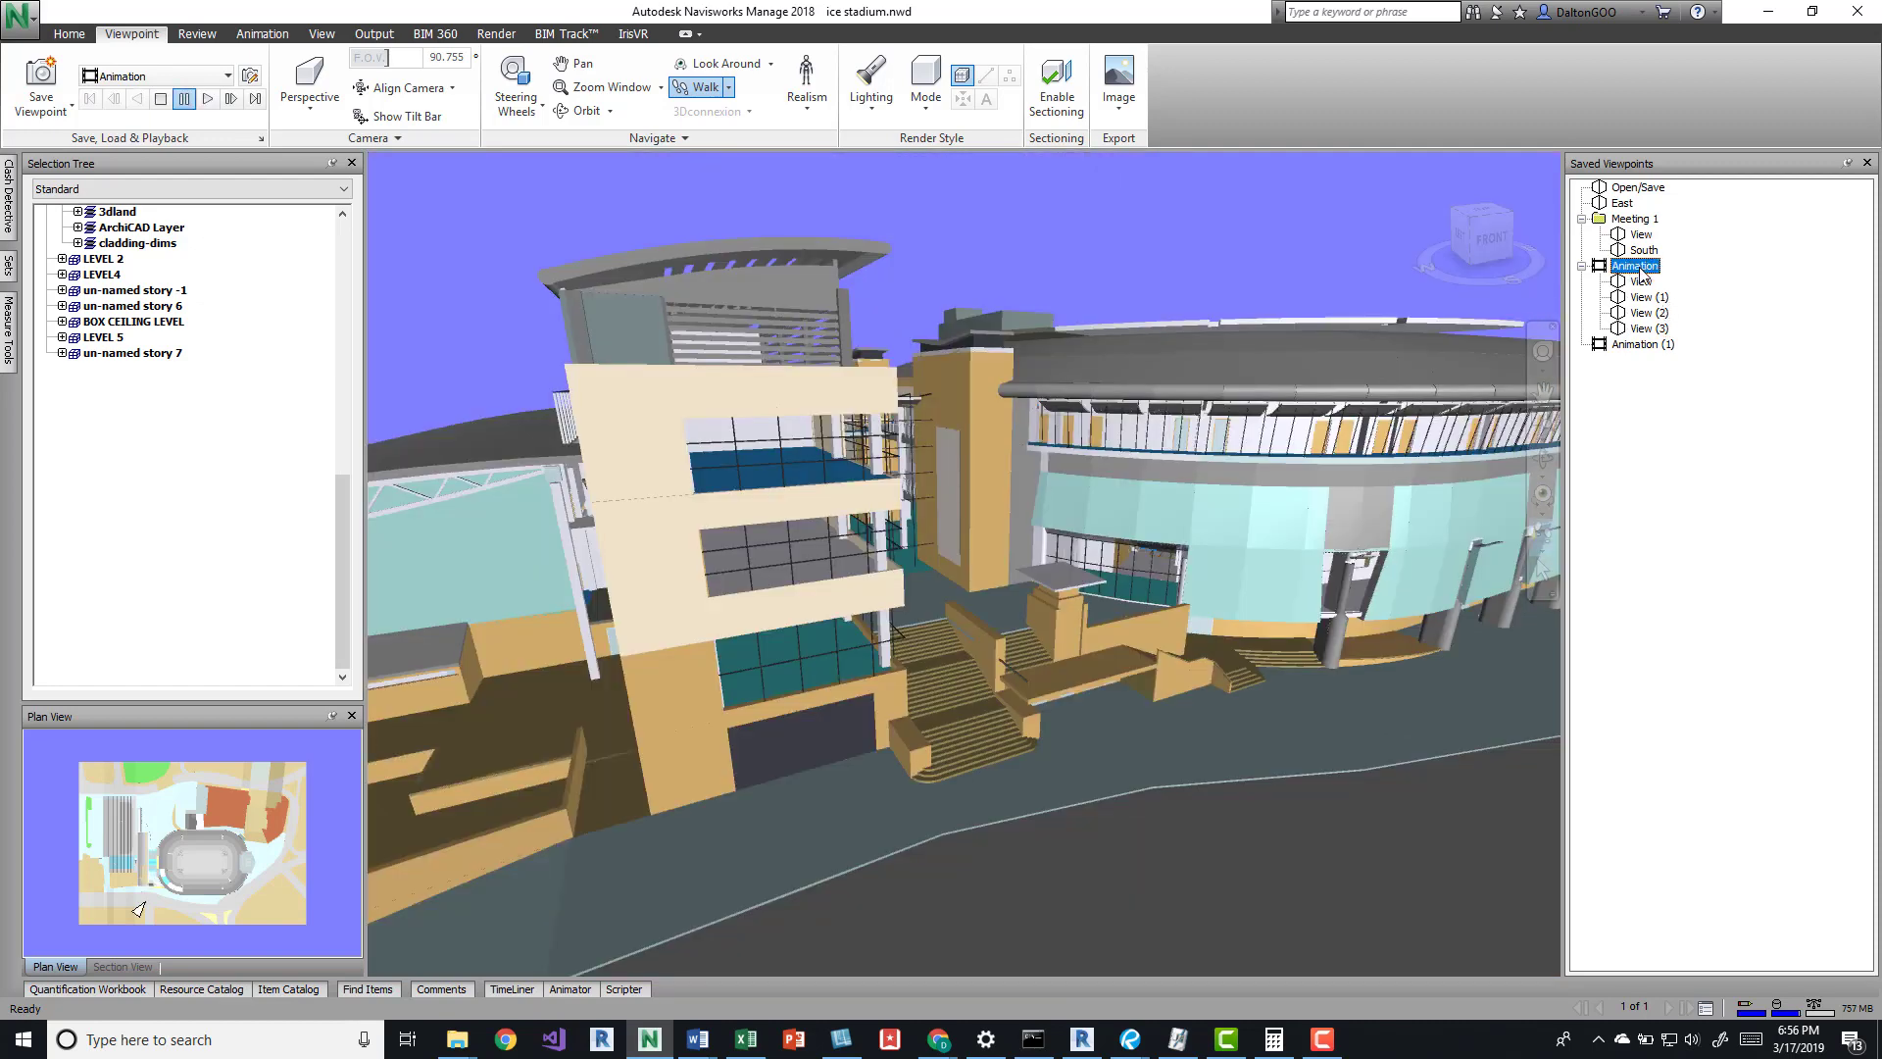
click(1645, 298)
click(1632, 268)
right_click(1643, 282)
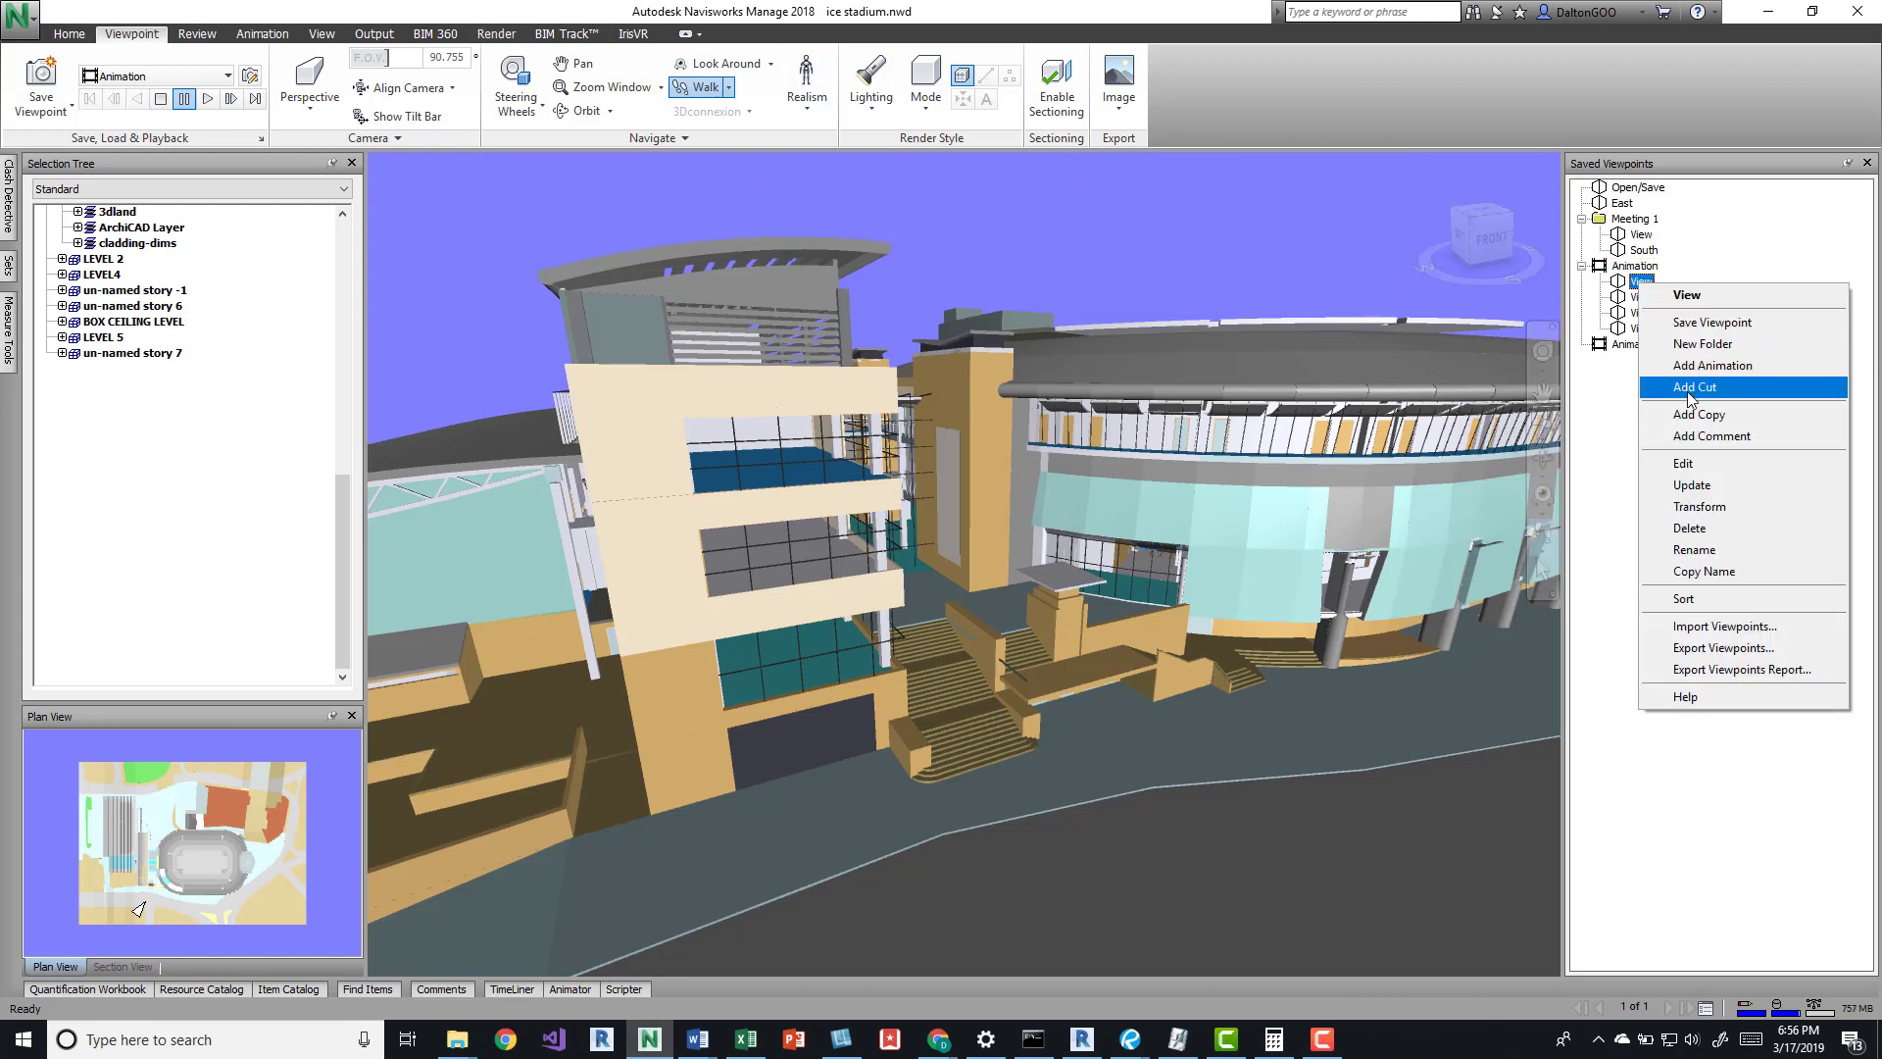
click(1683, 463)
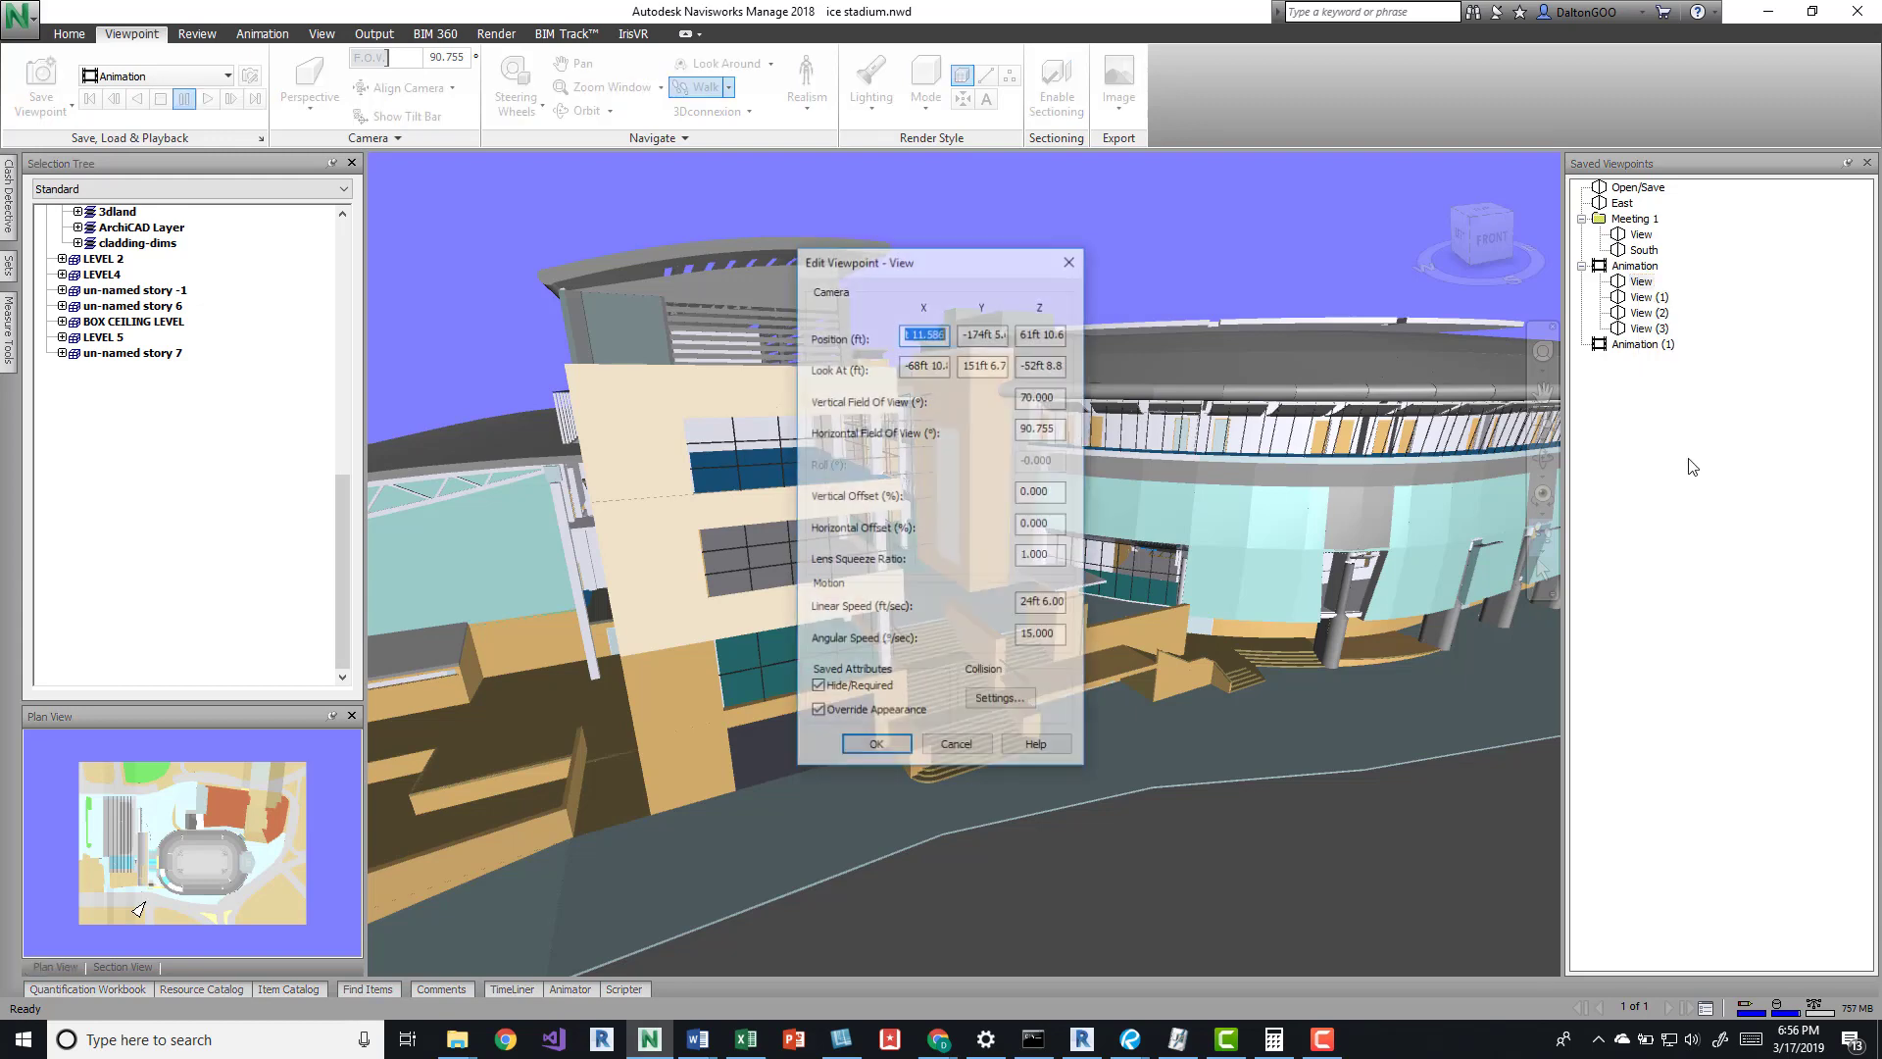
click(859, 745)
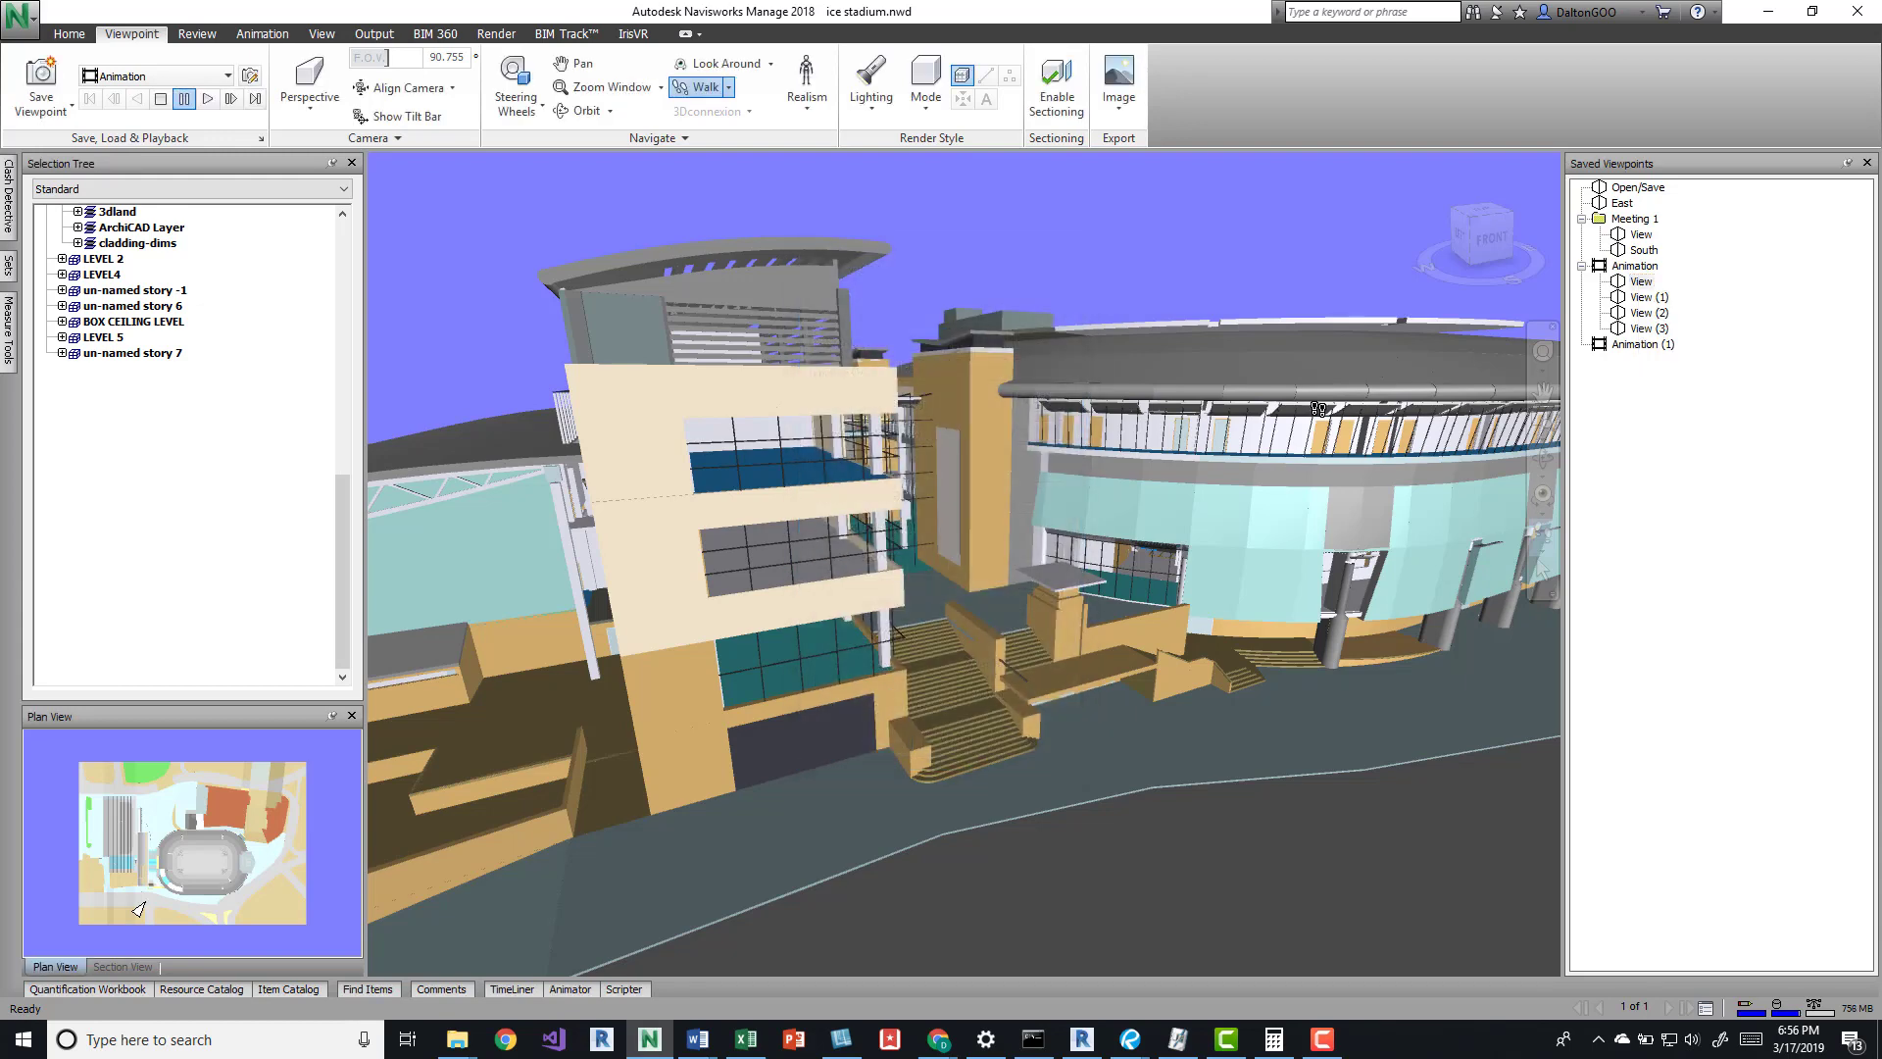
Select Animation in the saved viewpoints and play it through to the lobby
click(1635, 265)
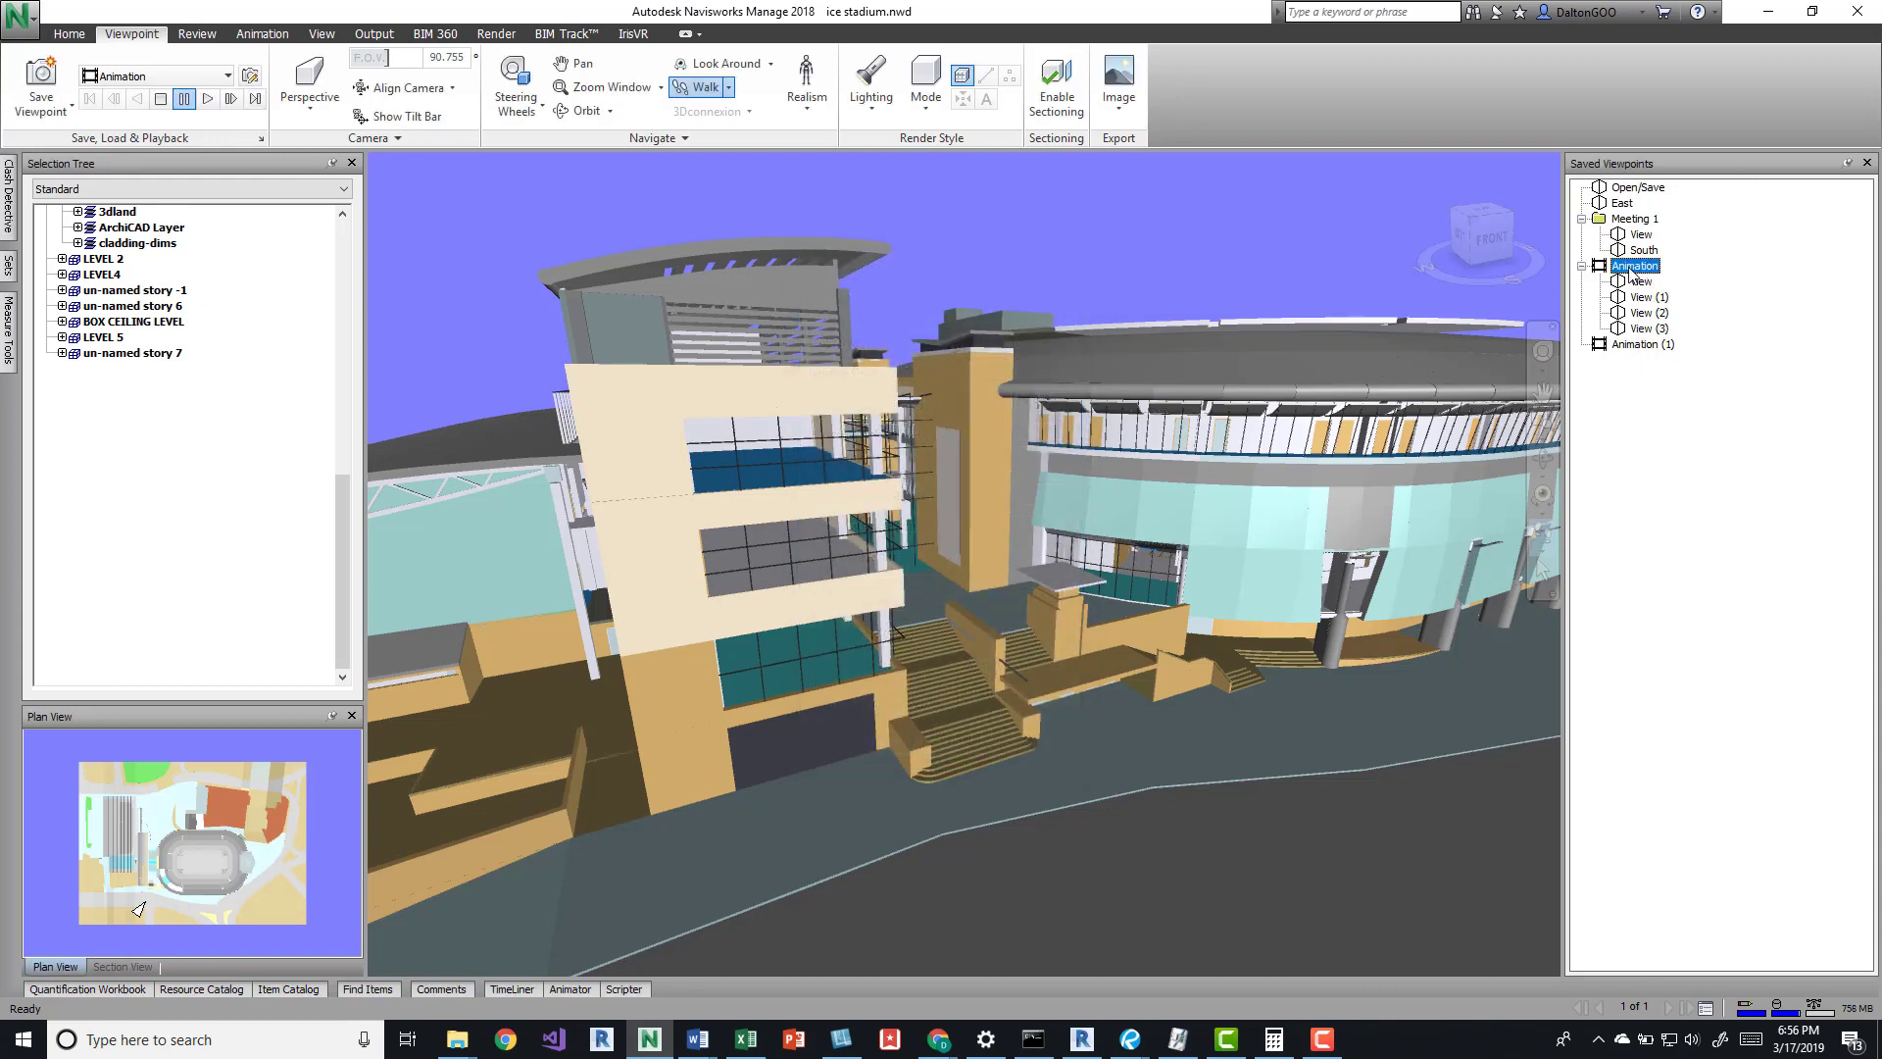
click(206, 98)
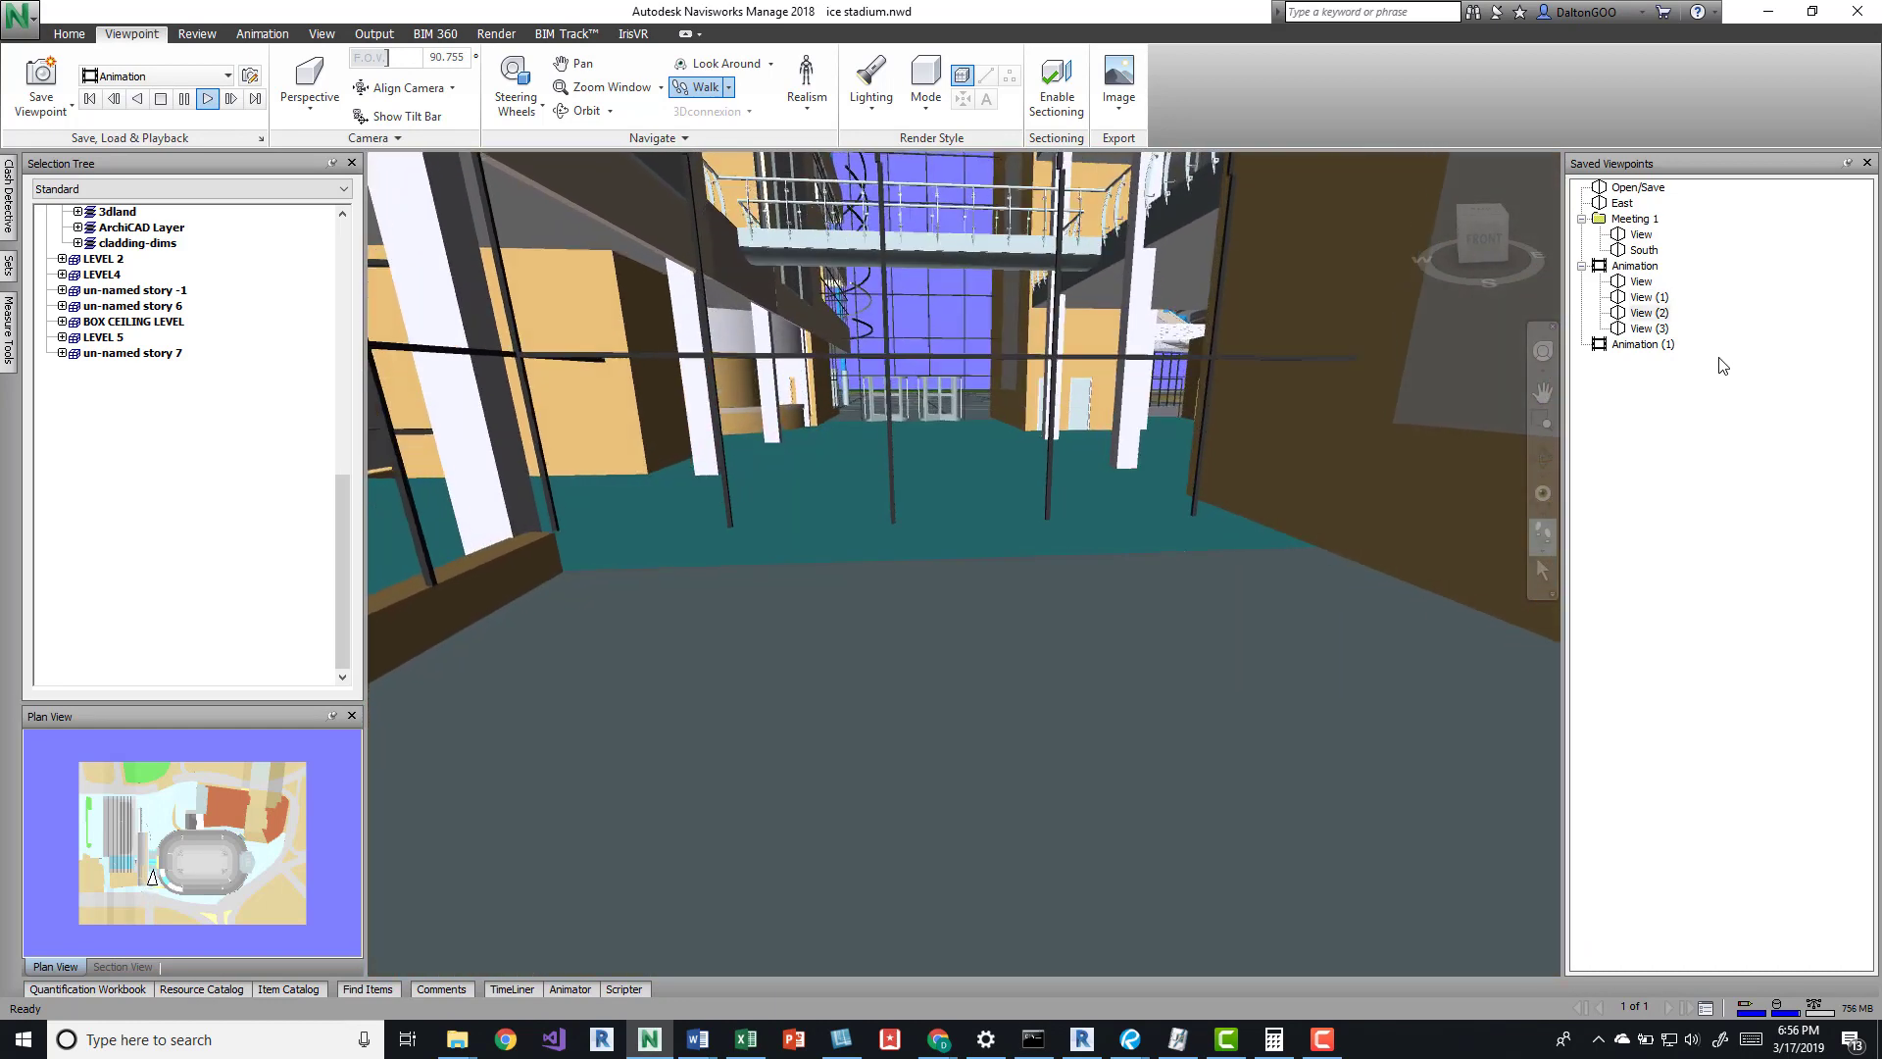
Collapse the Animation entry and the Meeting 1 folder in the saved viewpoints so only their top-level entries are listed
click(1581, 265)
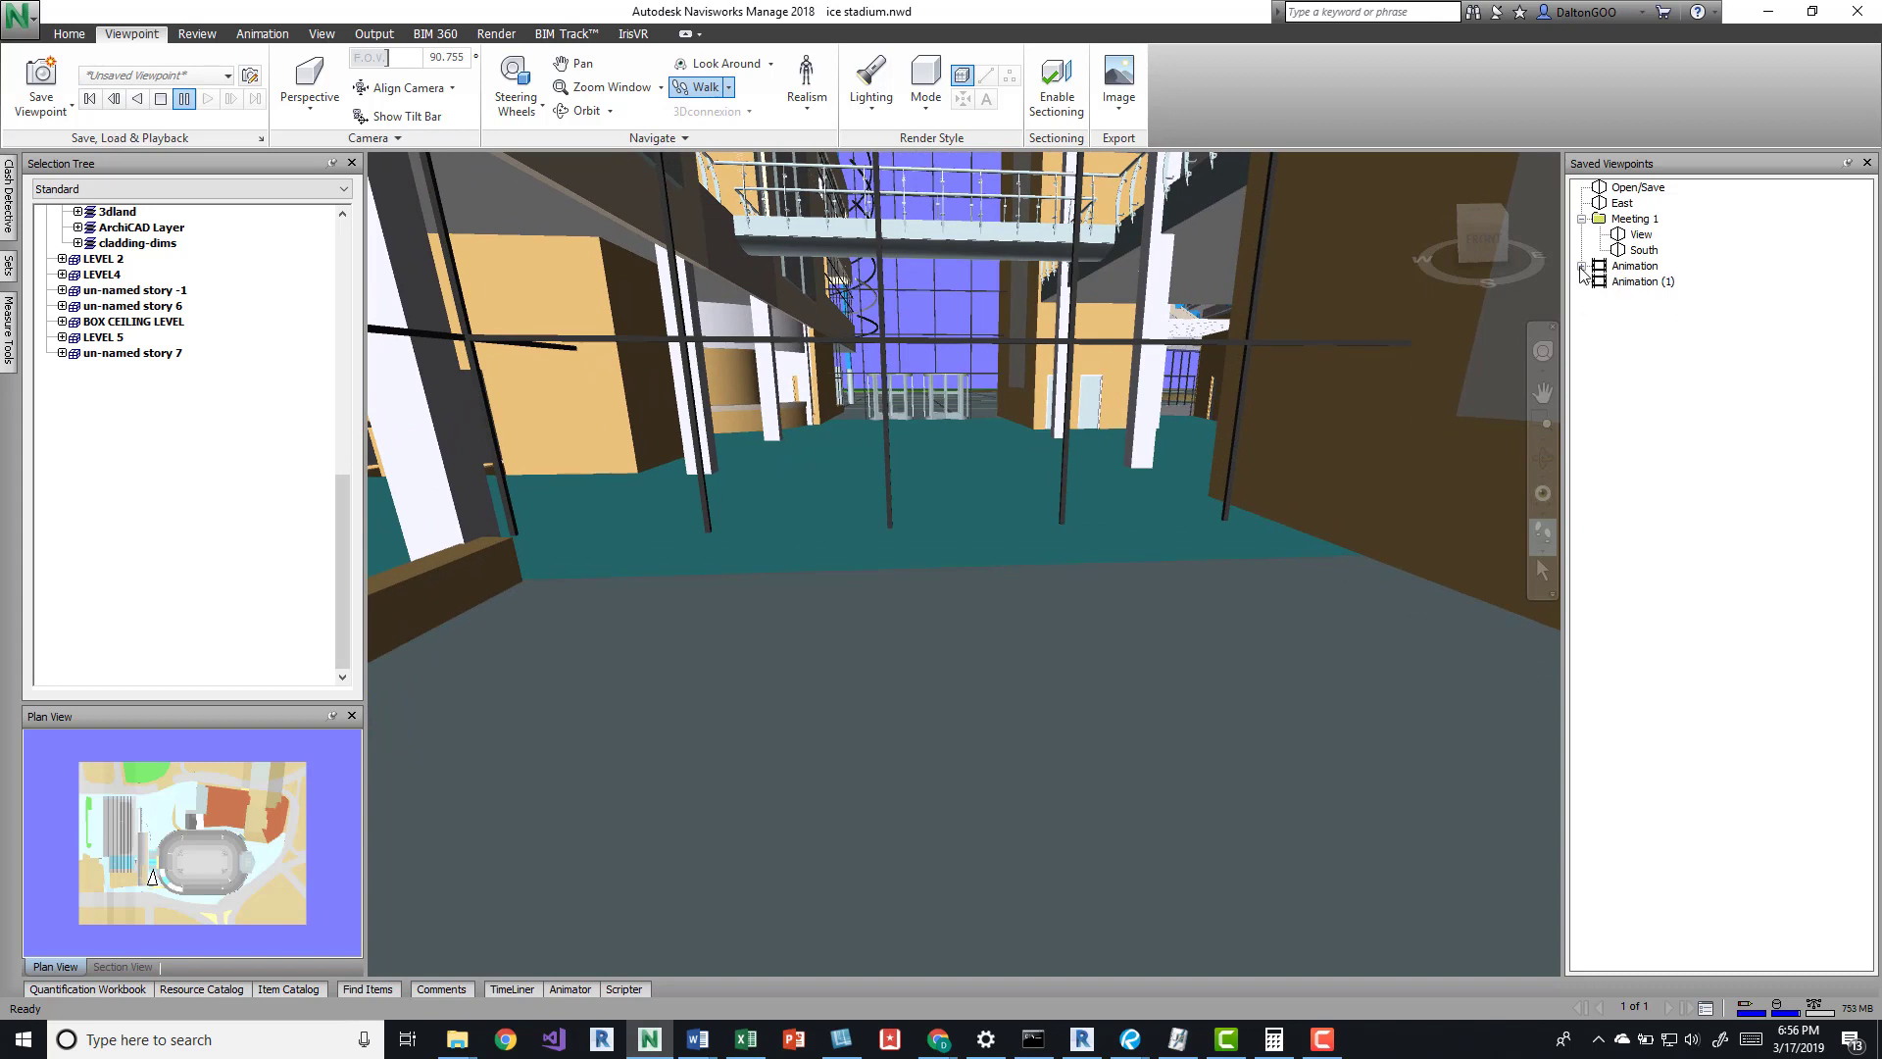
click(1581, 266)
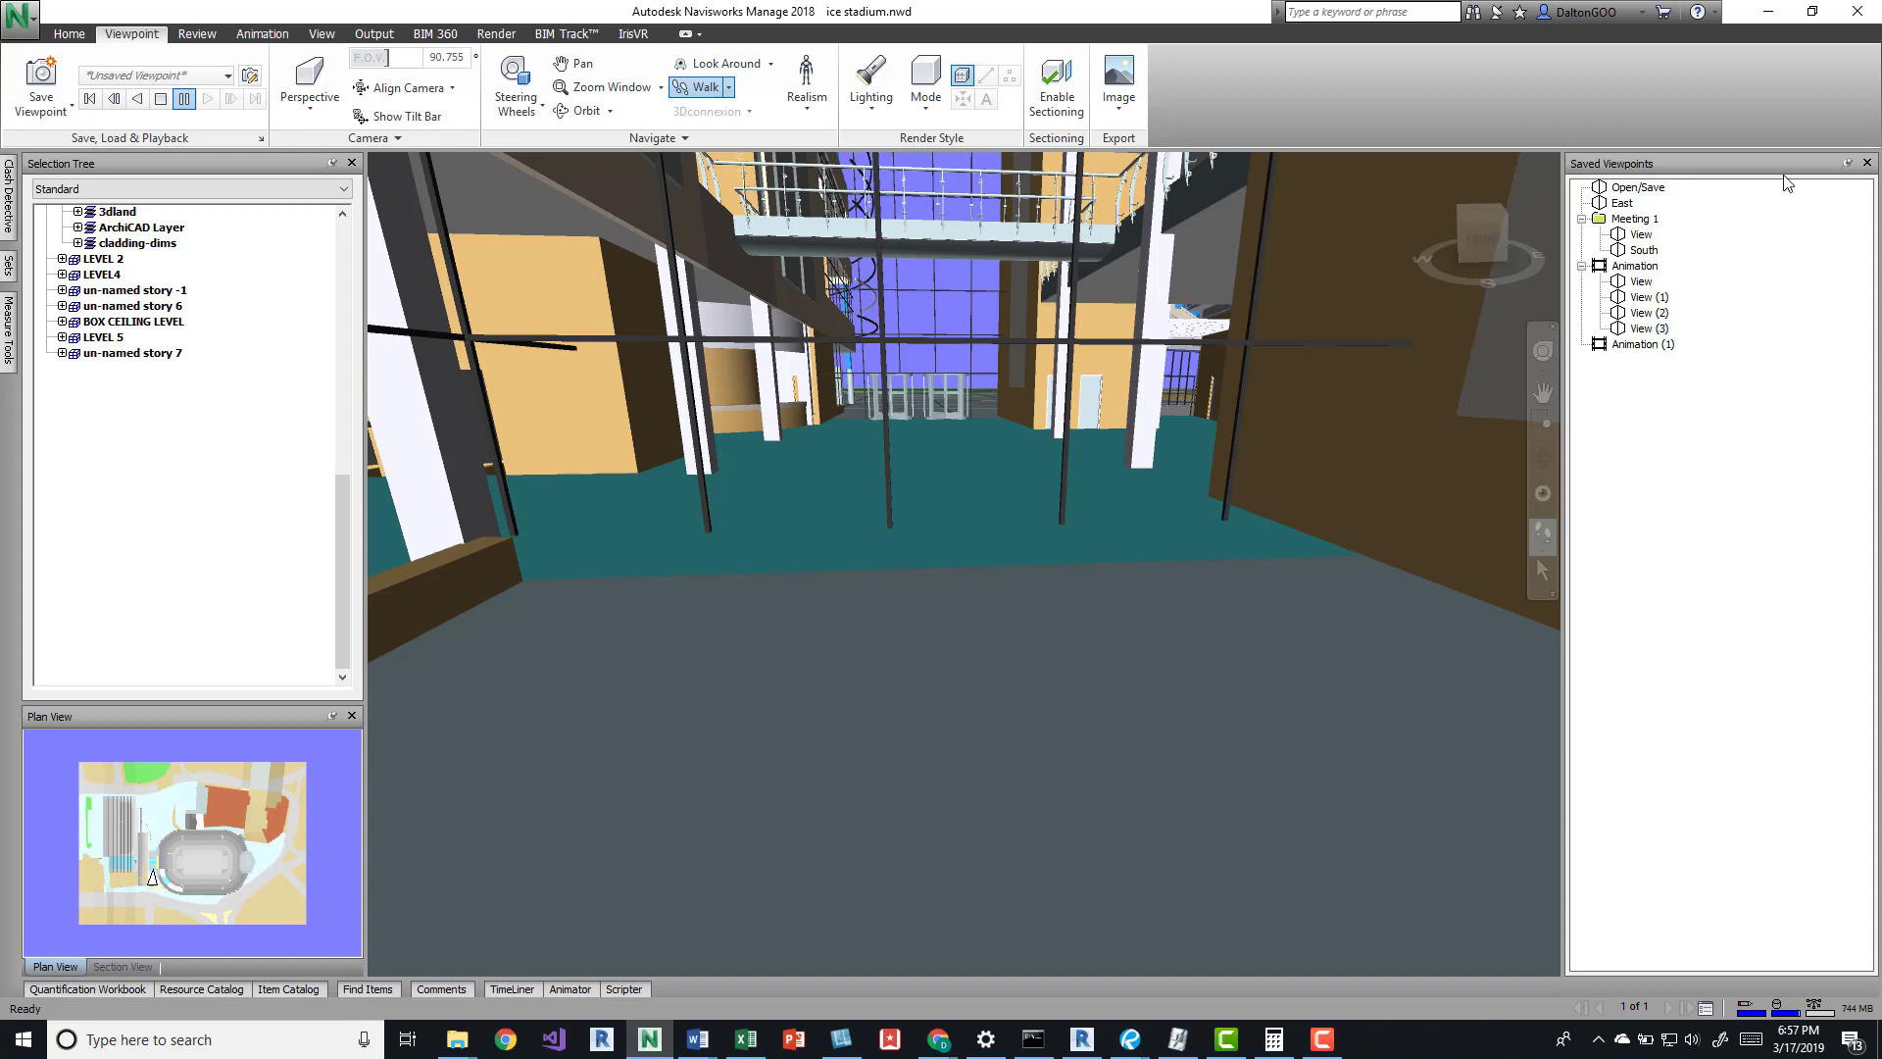
click(1581, 266)
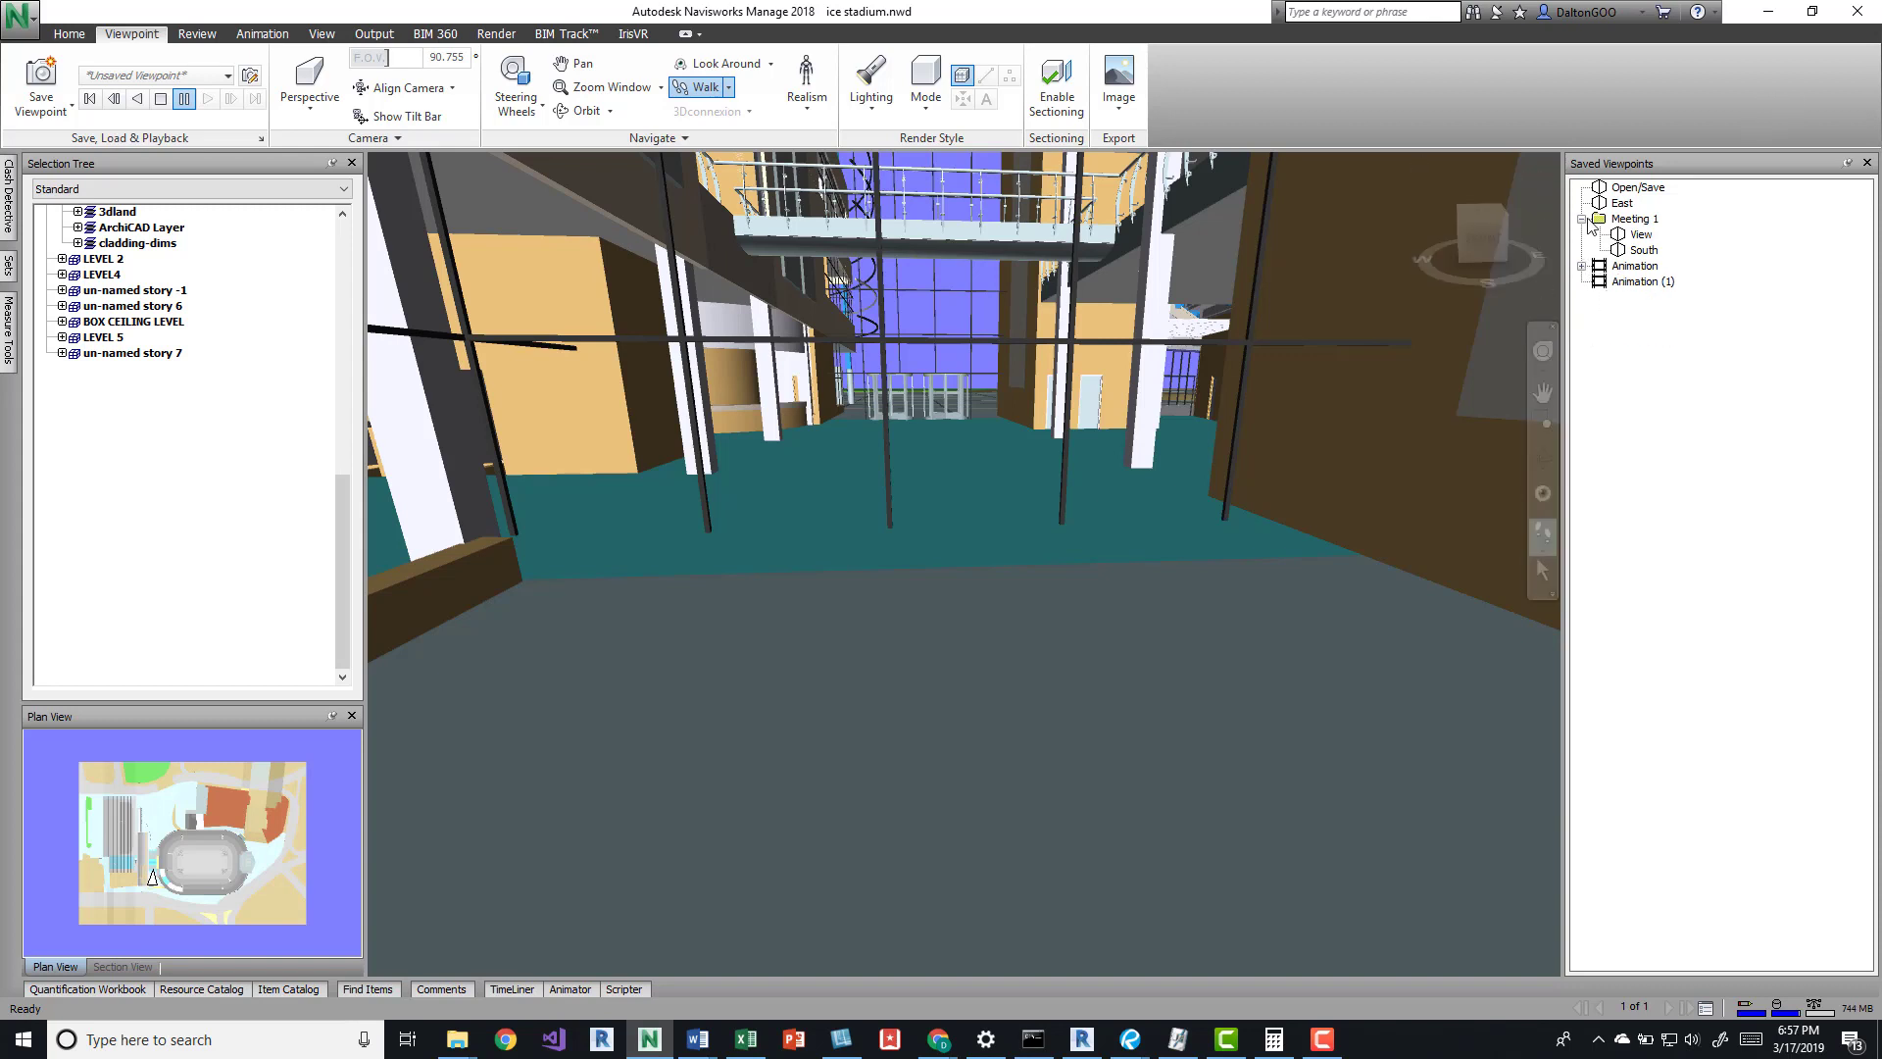
click(1581, 219)
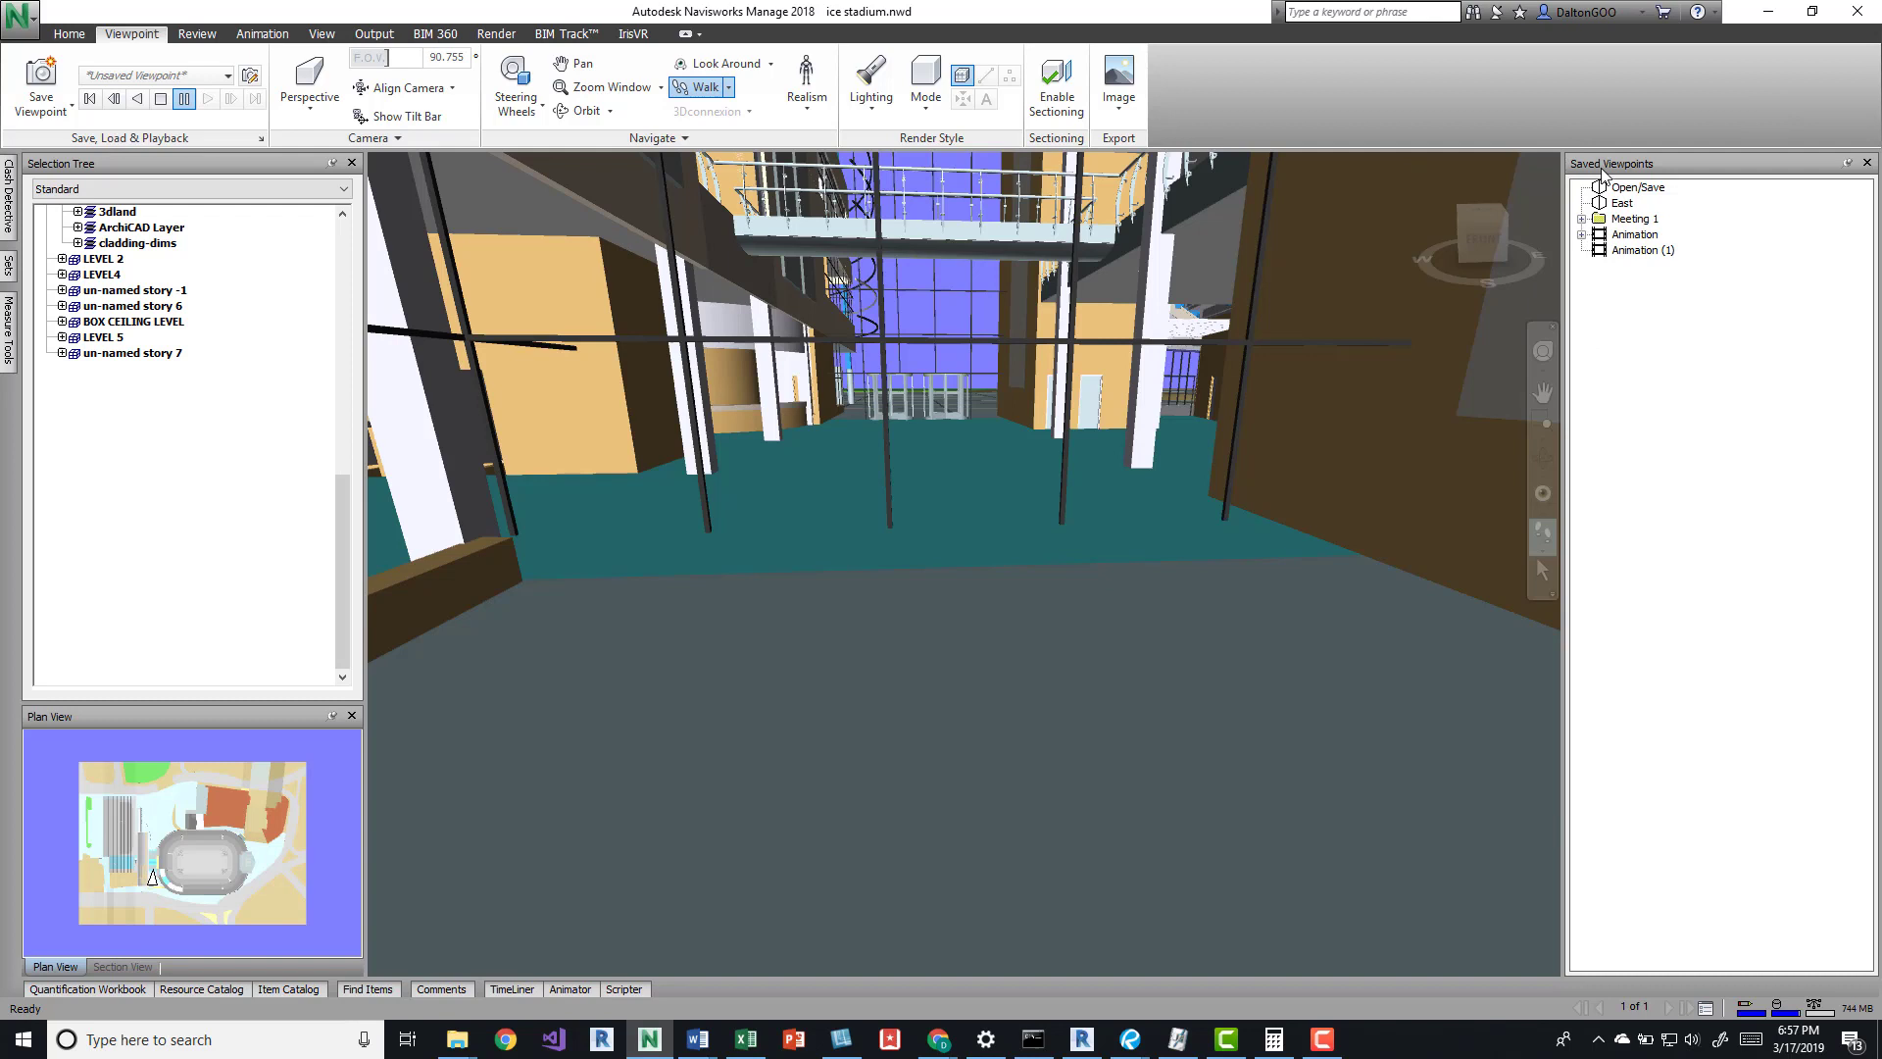
click(1582, 219)
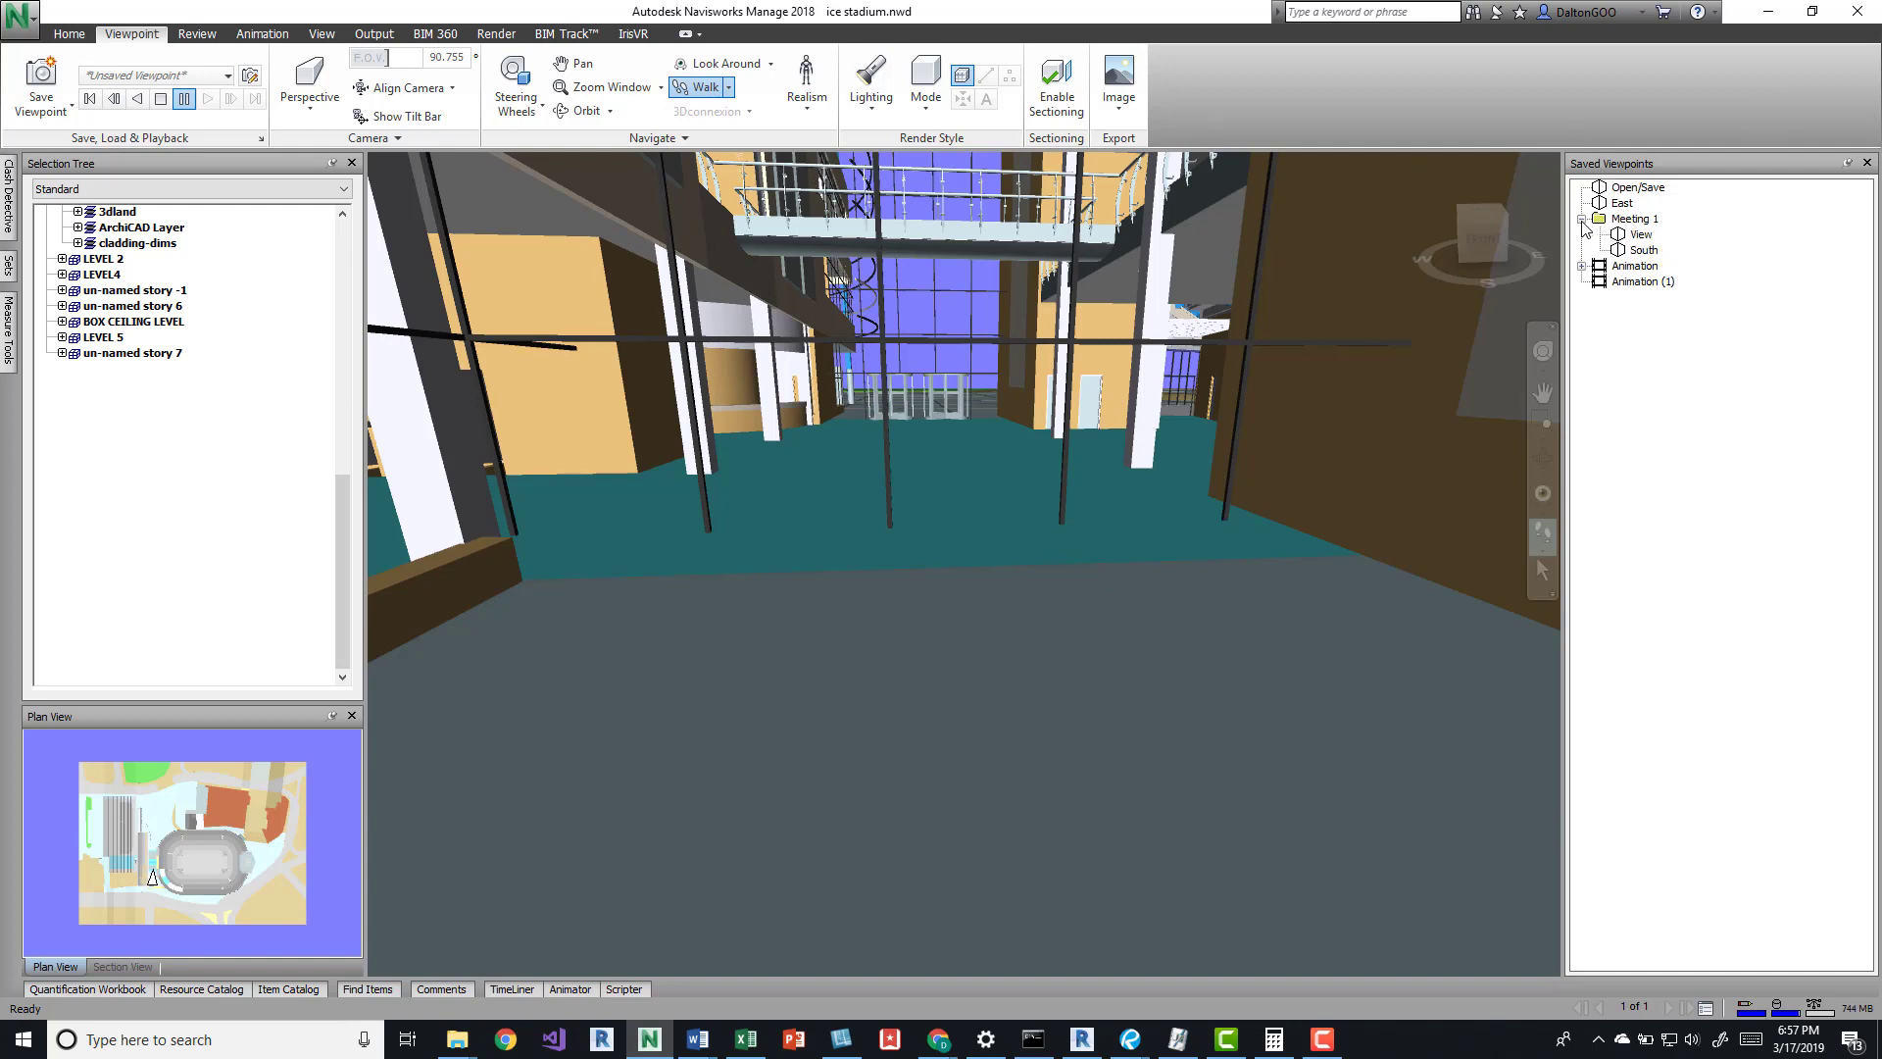
click(1581, 219)
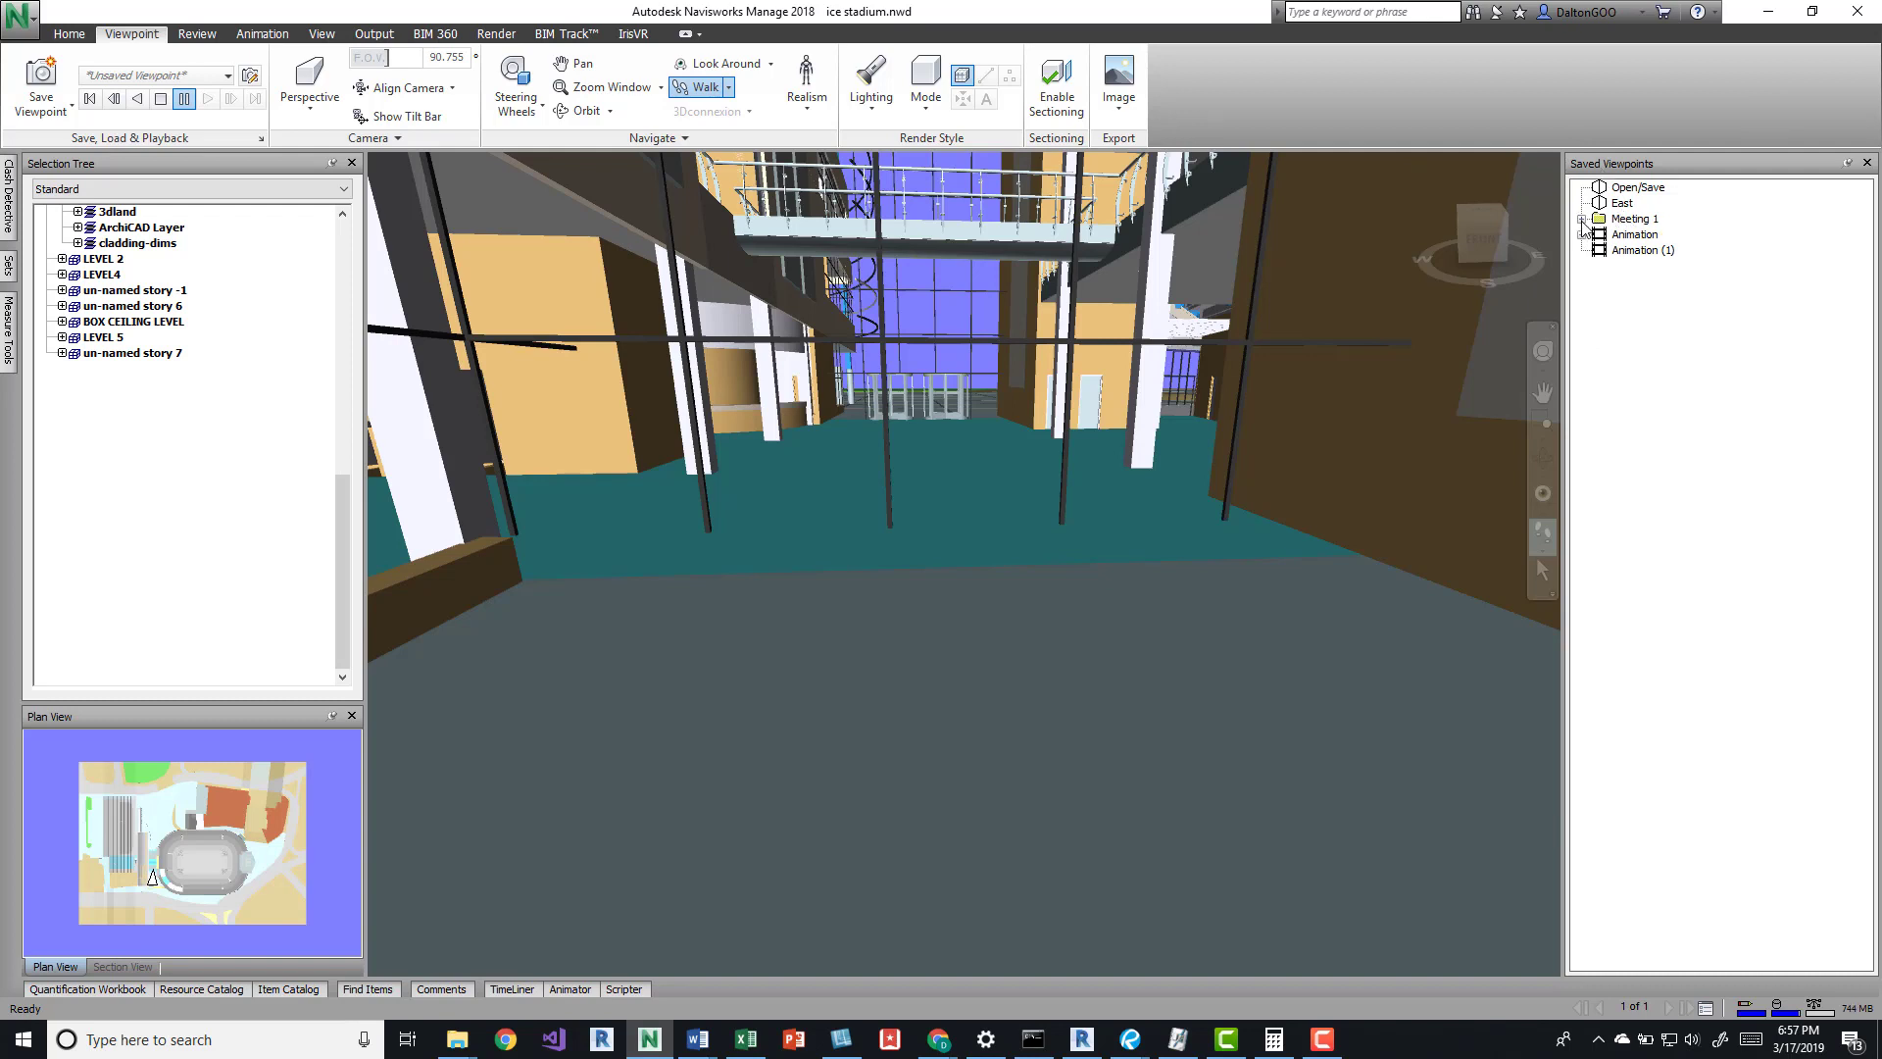